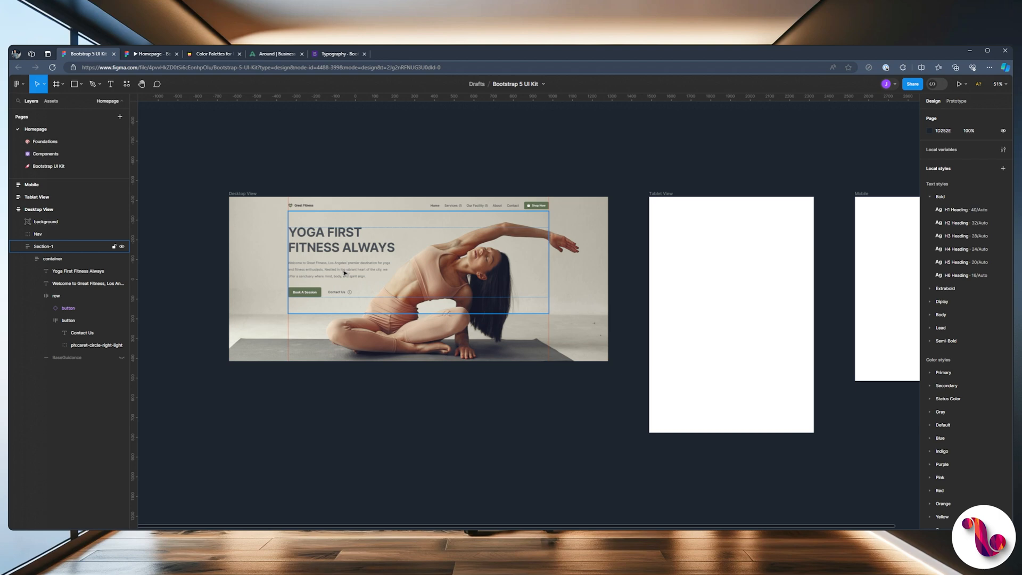
Step: Move the Tablet View and Mobile frames together farther away from Desktop View, leaving room for another desktop frame
{"action": "scroll", "coordinate": [343, 272], "scroll_direction": "down", "scroll_amount": 3}
{"action": "left_click", "coordinate": [493, 195]}
{"action": "left_click_drag", "start_coordinate": [558, 185], "coordinate": [784, 379]}
{"action": "left_click_drag", "start_coordinate": [570, 218], "coordinate": [853, 223]}
Step: Duplicate the Desktop View frame and place the copy beside the original, at the same height
{"action": "left_click", "coordinate": [273, 217]}
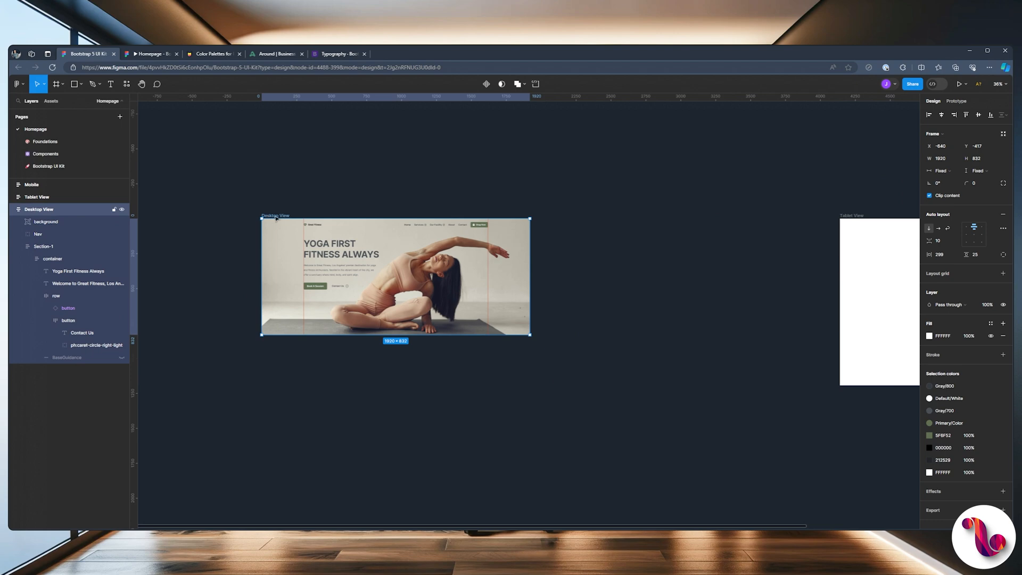
{"action": "left_click_drag", "start_coordinate": [279, 215], "coordinate": [488, 218]}
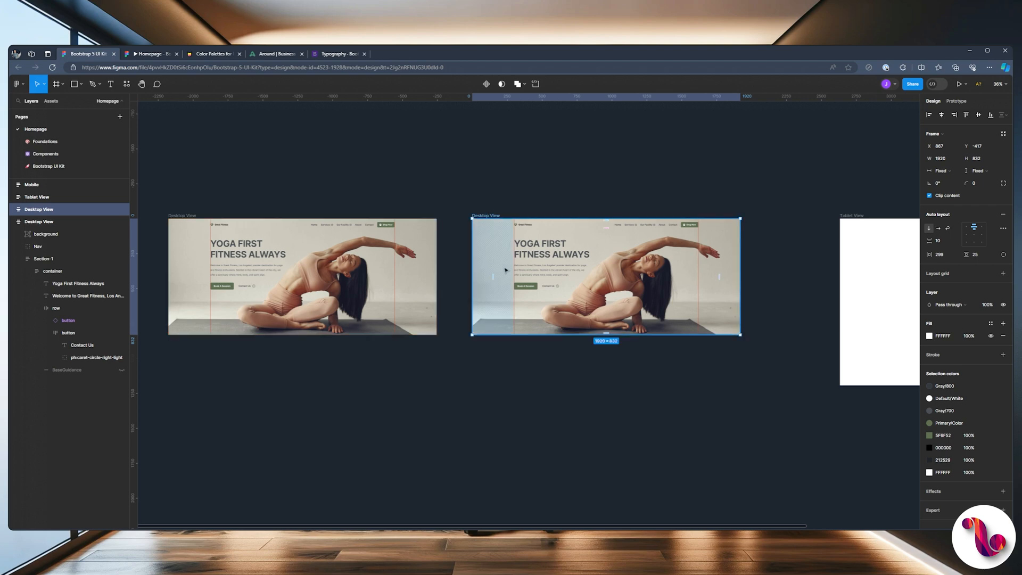
{"action": "scroll", "coordinate": [505, 269], "scroll_direction": "up", "scroll_amount": 3}
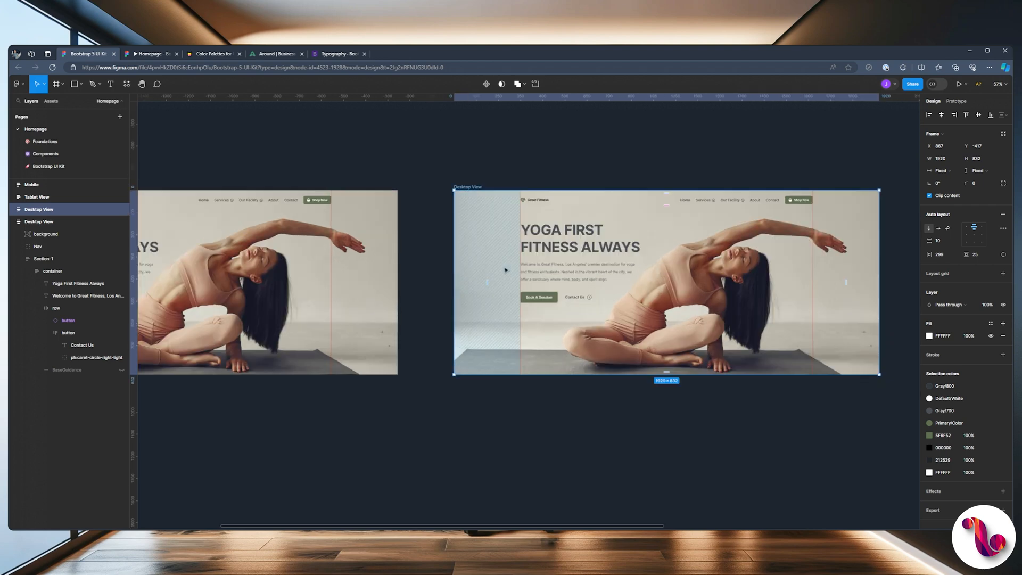
{"action": "scroll", "coordinate": [505, 269], "scroll_direction": "down", "scroll_amount": 1}
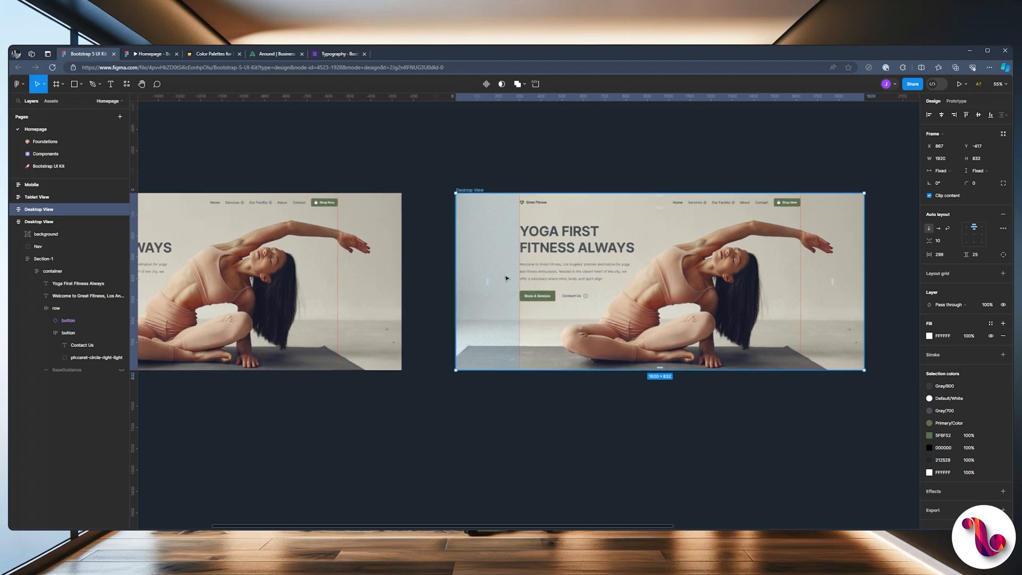
{"action": "left_click_drag", "start_coordinate": [453, 182], "coordinate": [647, 177]}
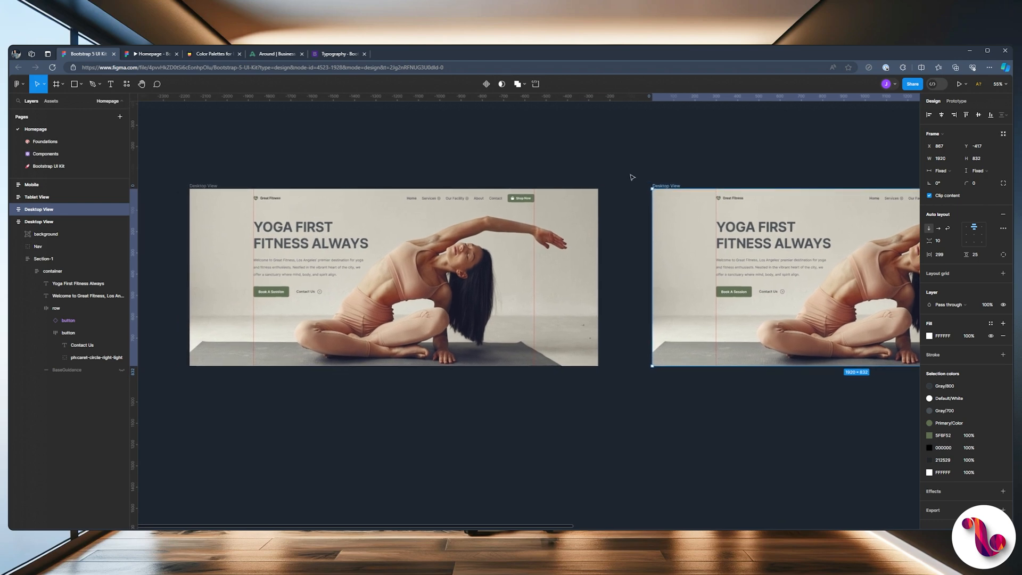
Step: Rename the original desktop frame as Slider-01 and its copy as Slider-02
{"action": "left_click", "coordinate": [206, 186]}
{"action": "type", "text": "Slider-01"}
{"action": "key", "text": "Return"}
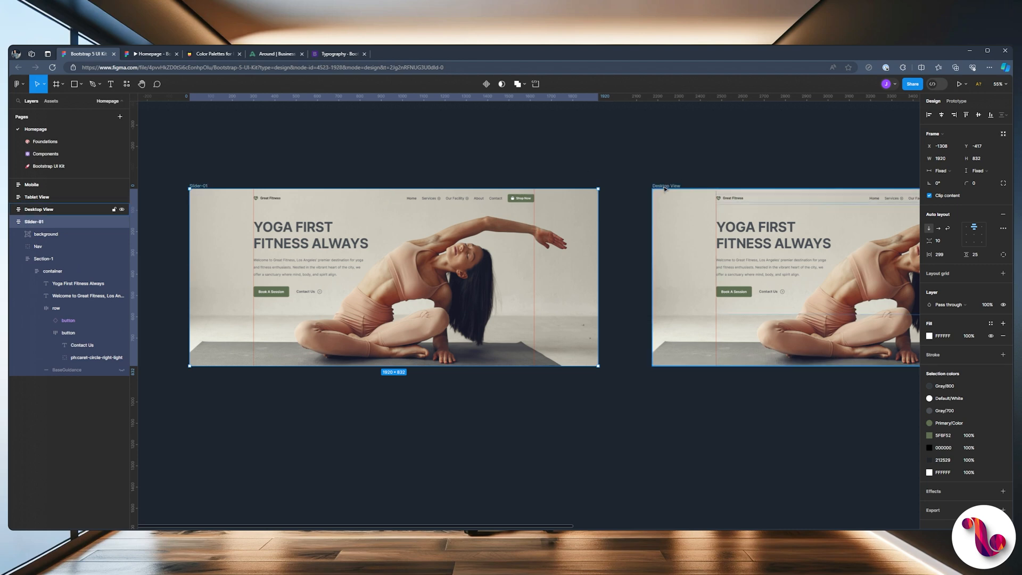
{"action": "left_click", "coordinate": [665, 185]}
{"action": "key", "text": "ctrl+r"}
{"action": "type", "text": "Slider-02"}
{"action": "key", "text": "Return"}
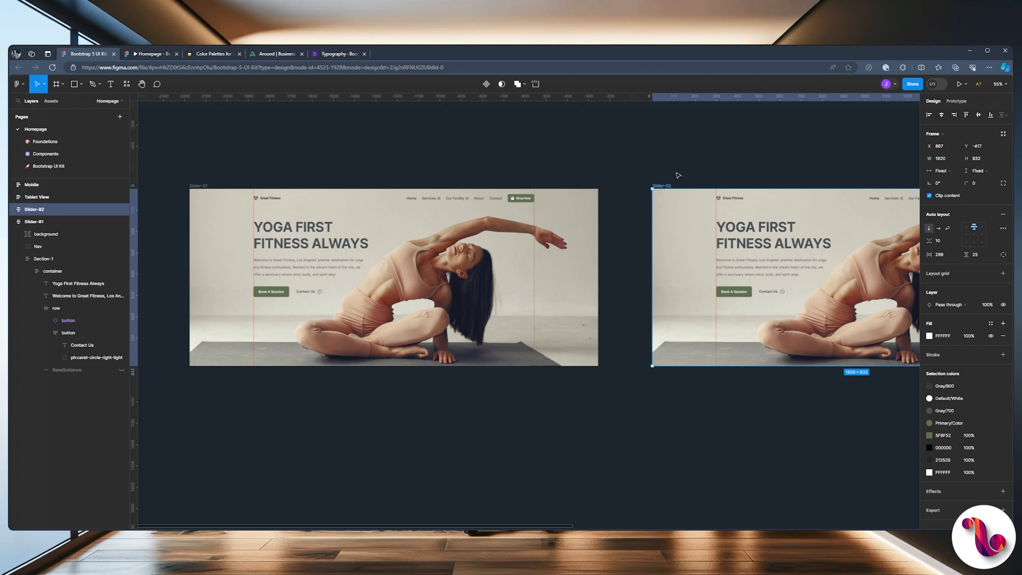
Step: Draw a frame of about 1920 × 678 directly below Slider-01, matching its width, and name it OurServices
{"action": "mouse_move", "coordinate": [678, 175]}
{"action": "left_mouse_down"}
{"action": "mouse_move", "coordinate": [628, 174]}
{"action": "mouse_move", "coordinate": [692, 168]}
{"action": "left_mouse_up"}
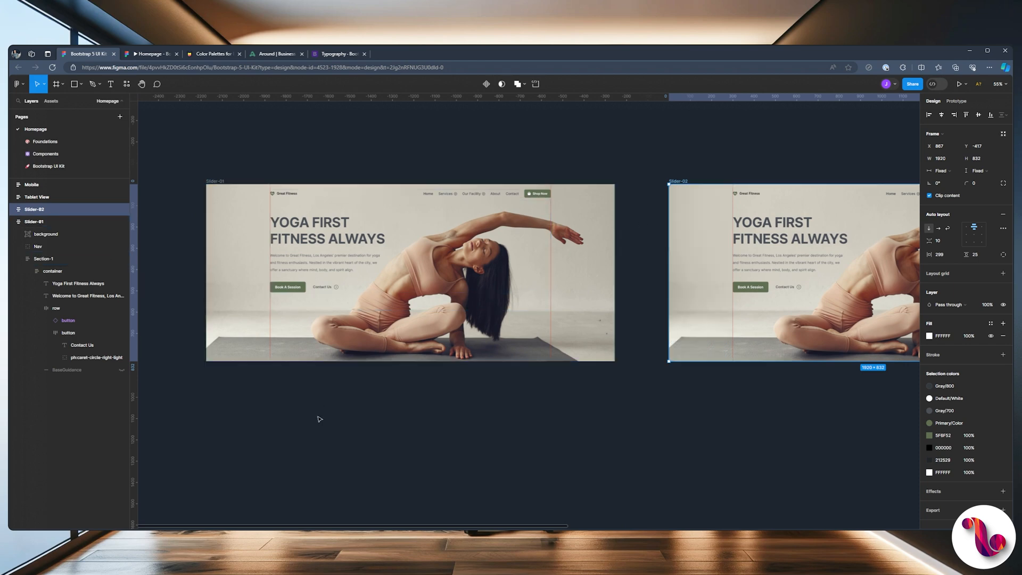
{"action": "left_click_drag", "start_coordinate": [337, 419], "coordinate": [390, 294]}
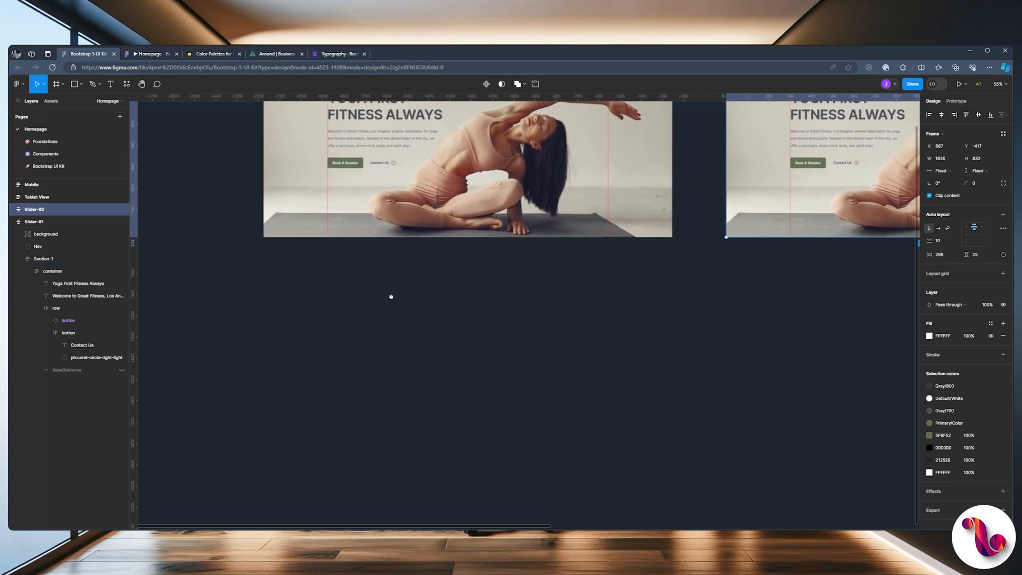
{"action": "left_click", "coordinate": [56, 84]}
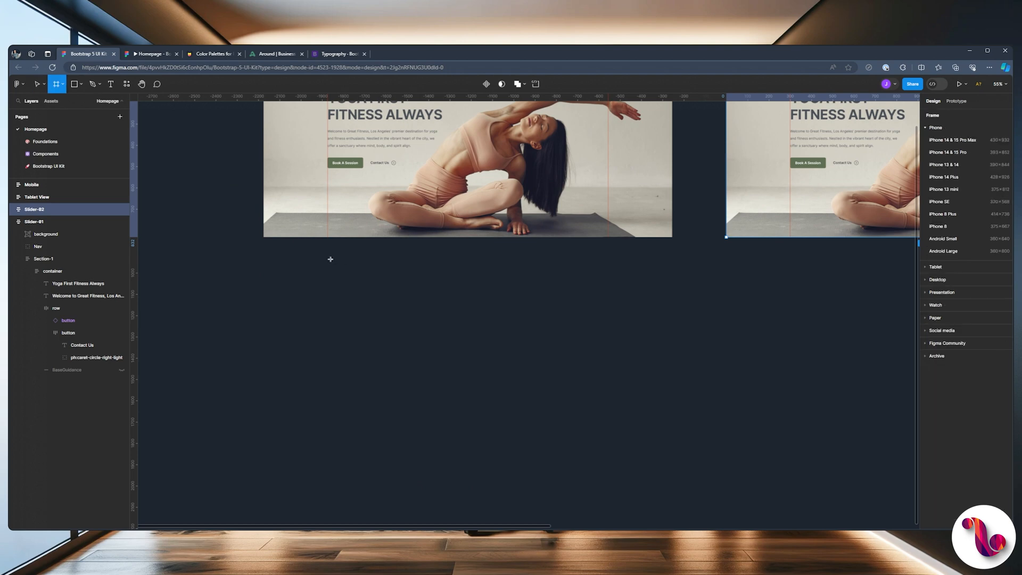
{"action": "mouse_move", "coordinate": [263, 257]}
{"action": "left_mouse_down"}
{"action": "mouse_move", "coordinate": [671, 346]}
{"action": "mouse_move", "coordinate": [673, 403]}
{"action": "left_mouse_up"}
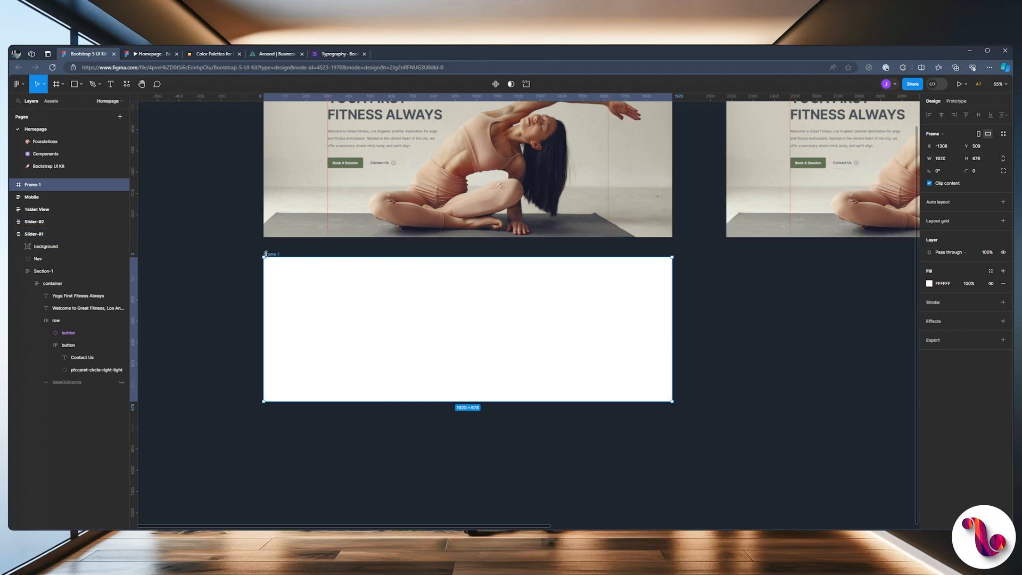
{"action": "type", "text": "OurServices"}
{"action": "left_click", "coordinate": [348, 245]}
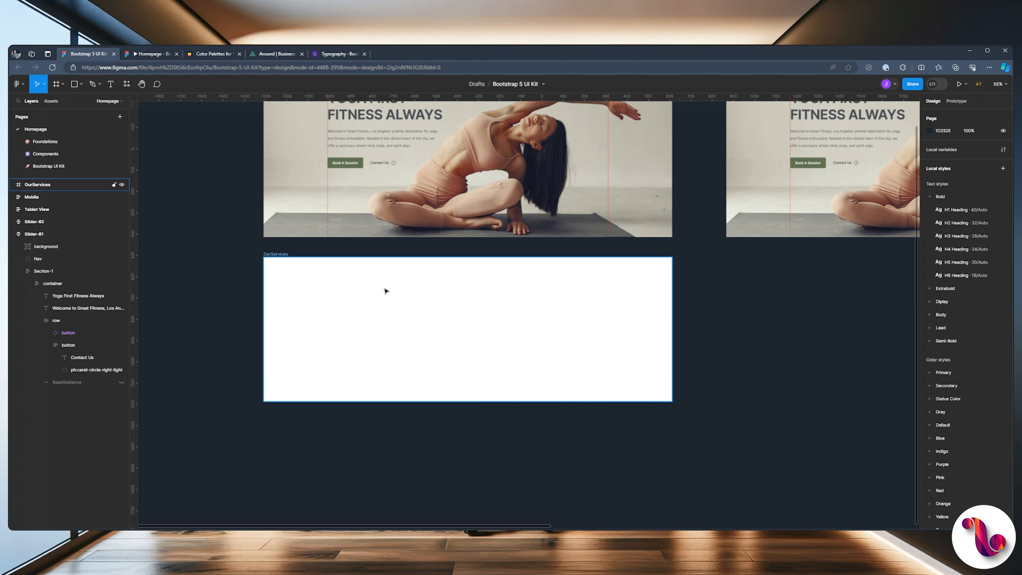
Step: Add auto layout to the OurServices frame and set its horizontal resizing to Fixed
{"action": "scroll", "coordinate": [386, 290], "scroll_direction": "up", "scroll_amount": 2}
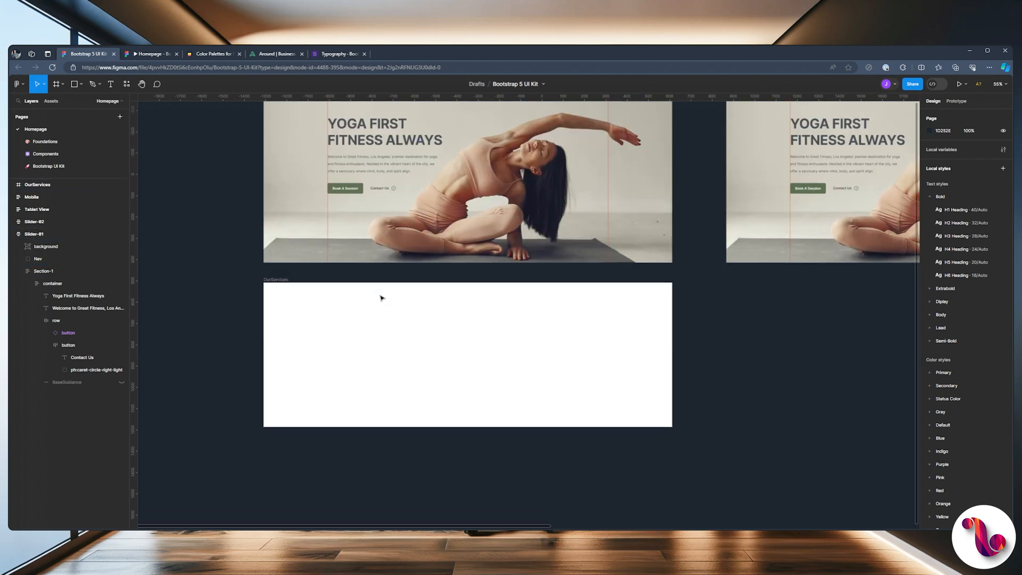
{"action": "scroll", "coordinate": [381, 298], "scroll_direction": "down", "scroll_amount": 4}
{"action": "scroll", "coordinate": [296, 204], "scroll_direction": "up", "scroll_amount": 2}
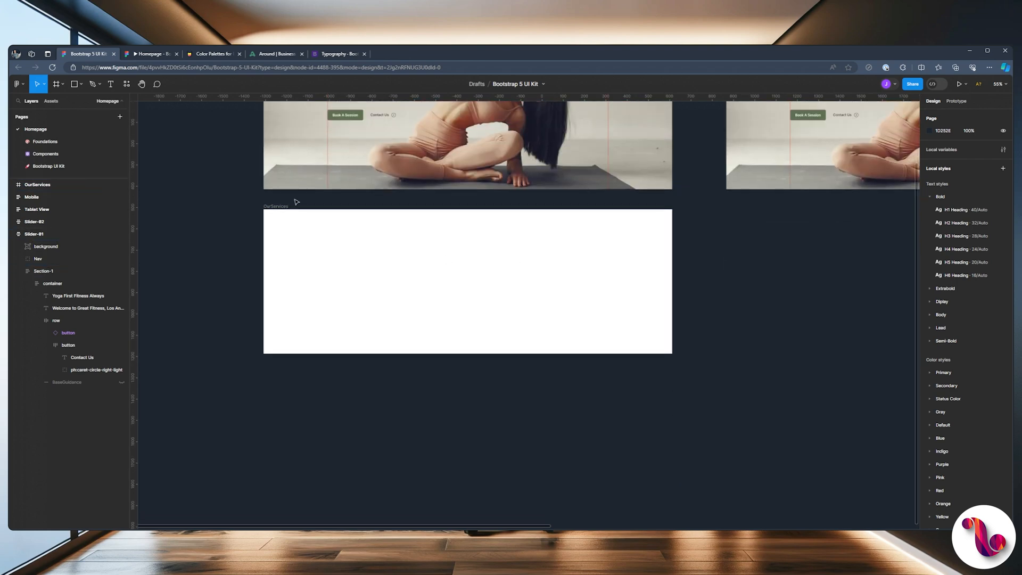
{"action": "scroll", "coordinate": [356, 257], "scroll_direction": "up", "scroll_amount": 5}
{"action": "left_click", "coordinate": [202, 177]}
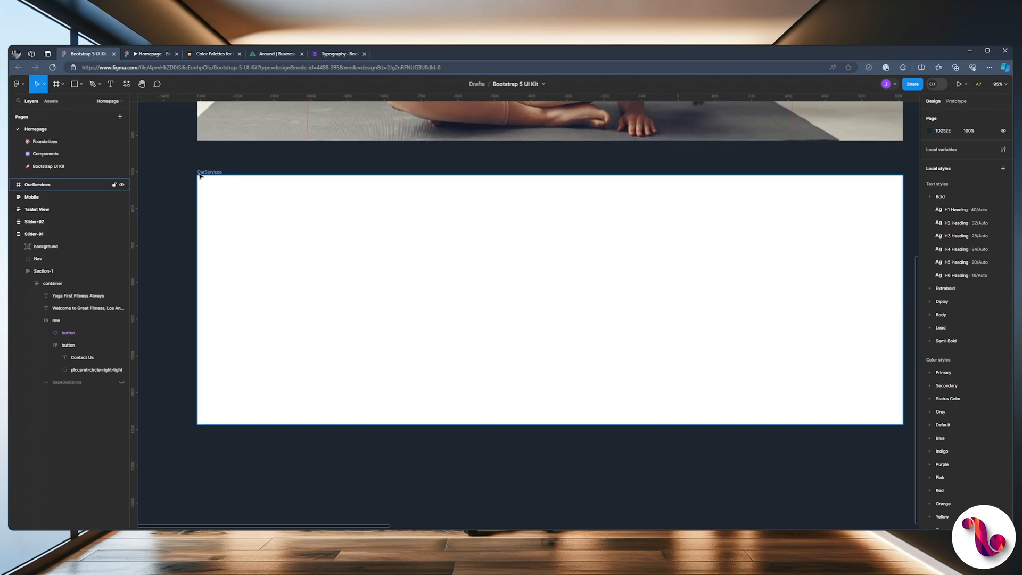
{"action": "left_click", "coordinate": [205, 173]}
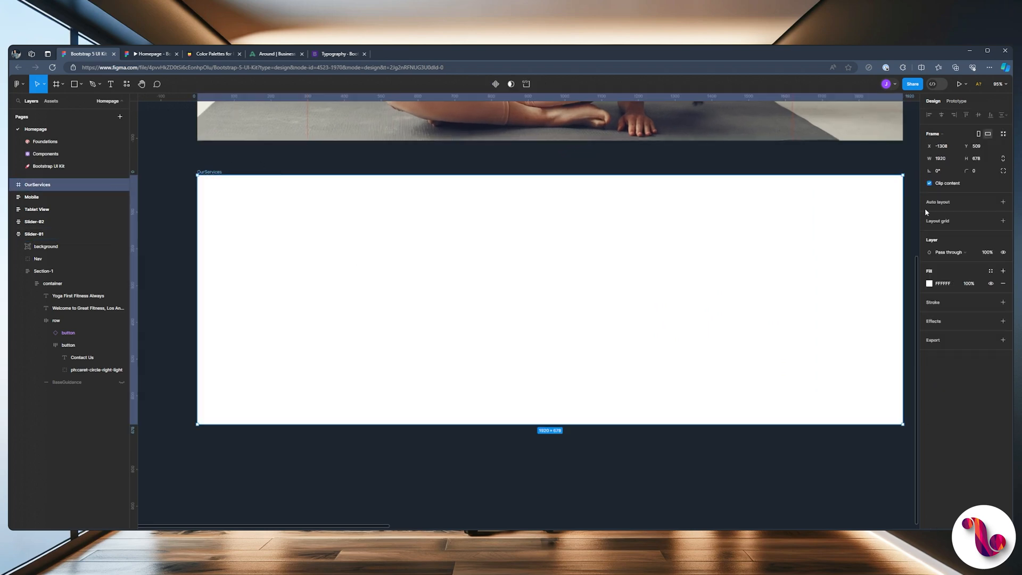
{"action": "left_click", "coordinate": [1001, 202]}
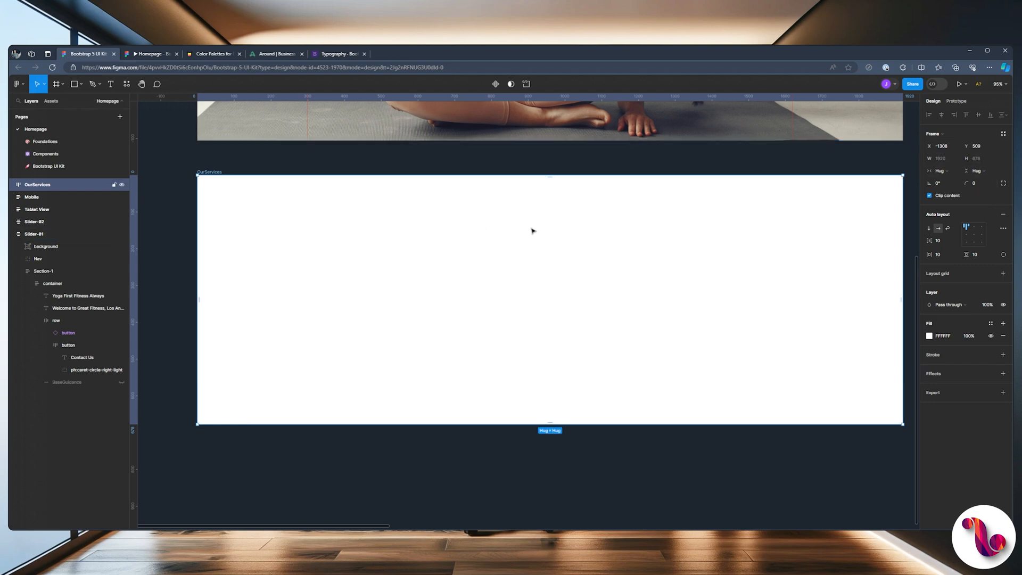
{"action": "left_click", "coordinate": [940, 171]}
{"action": "left_click", "coordinate": [949, 170]}
Step: Set the vertical padding of the OurServices auto layout to 96
{"action": "left_click_drag", "start_coordinate": [635, 155], "coordinate": [589, 182]}
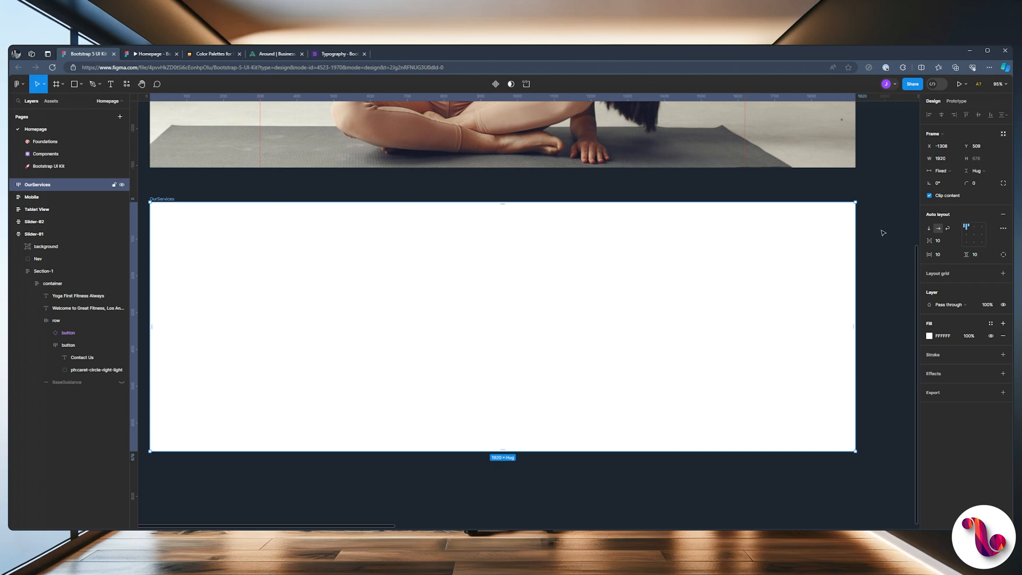
{"action": "left_click", "coordinate": [977, 255]}
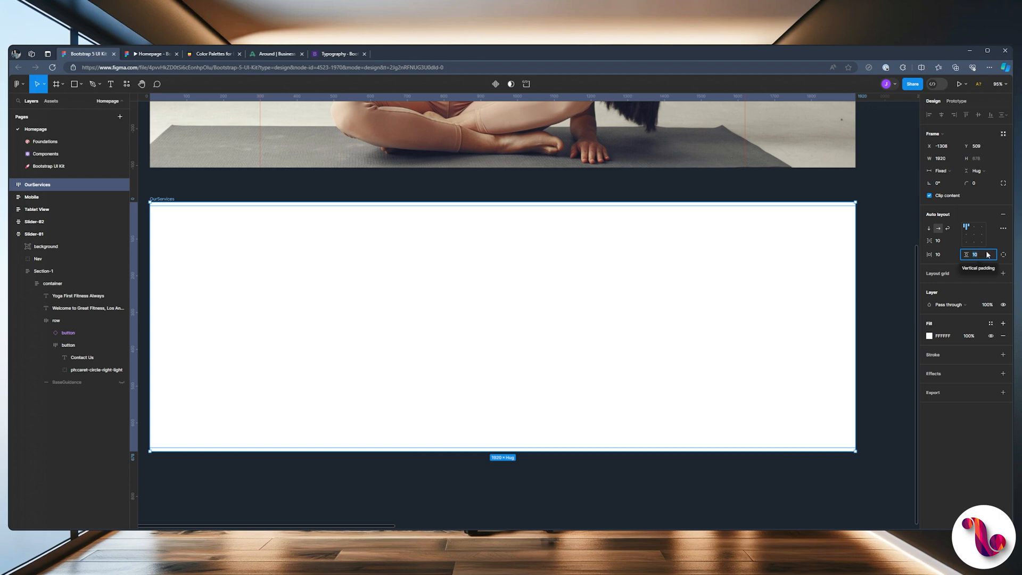
{"action": "type", "text": "96"}
{"action": "key", "text": "Return"}
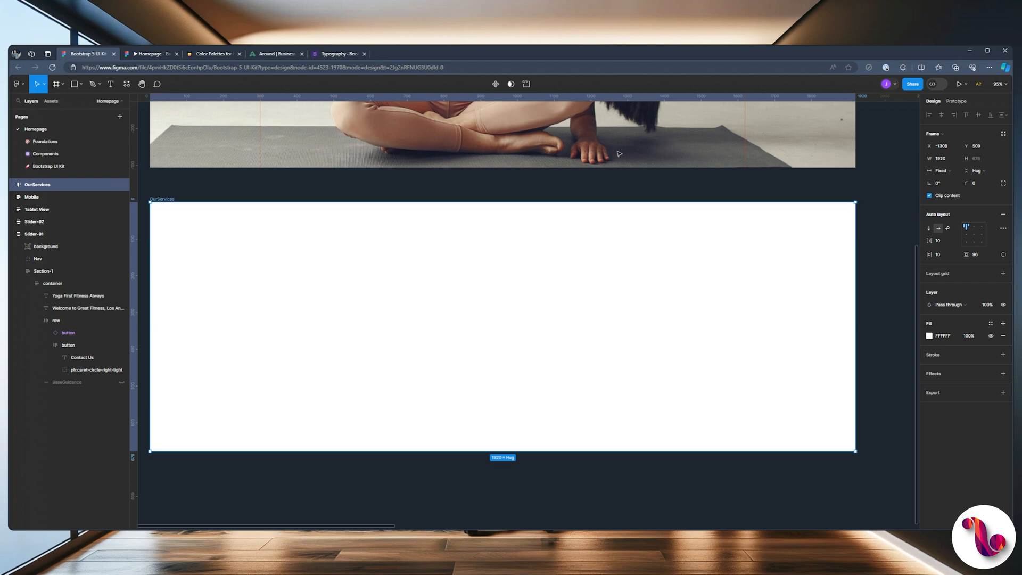
Step: Switch to the Bootstrap docs, search for "spacing" and open the Margin and padding result
{"action": "left_click", "coordinate": [321, 54]}
{"action": "left_click", "coordinate": [481, 89]}
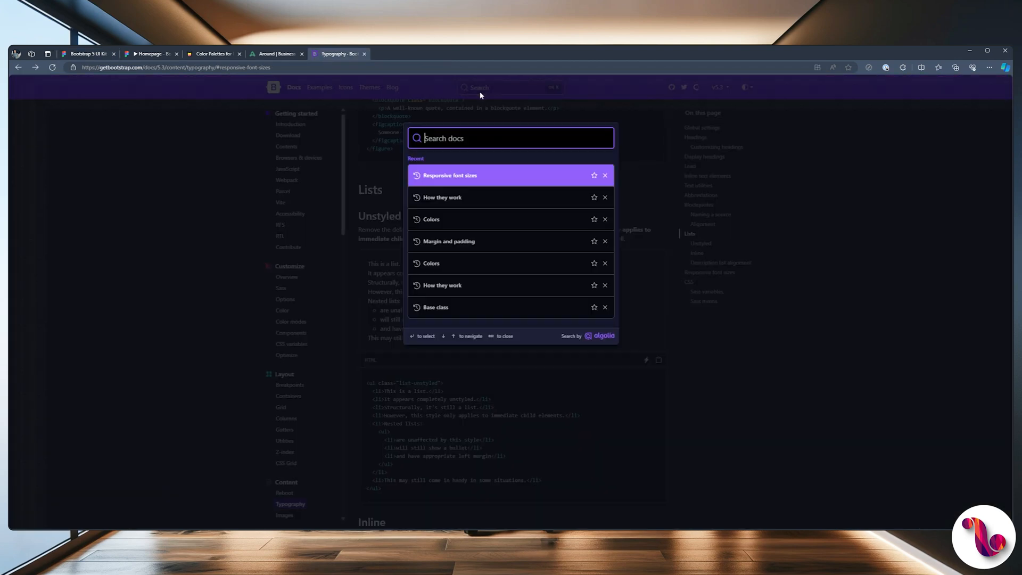
{"action": "type", "text": "spacing"}
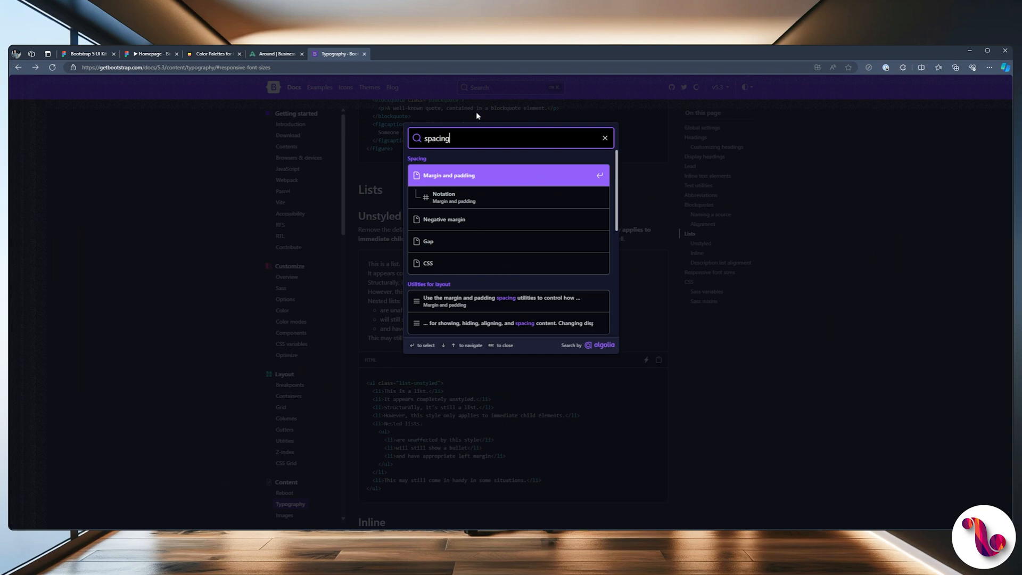
{"action": "left_click", "coordinate": [450, 175]}
Step: Examine the property, sides and size notation of the spacing classes, highlight size 5, and return to the Figma file
{"action": "scroll", "coordinate": [444, 215], "scroll_direction": "down", "scroll_amount": 2}
{"action": "scroll", "coordinate": [442, 217], "scroll_direction": "down", "scroll_amount": 2}
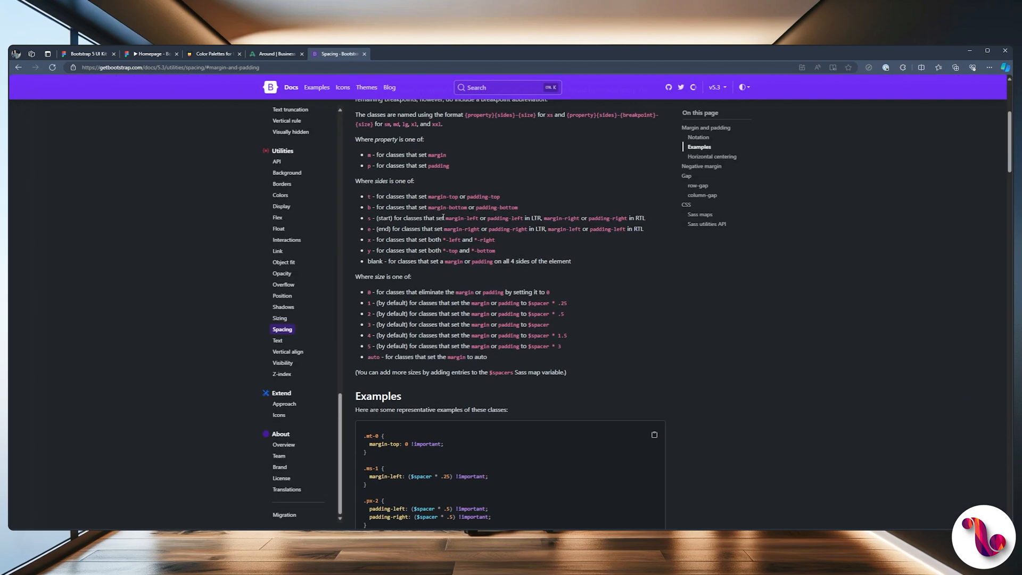
{"action": "scroll", "coordinate": [442, 217], "scroll_direction": "down", "scroll_amount": 1}
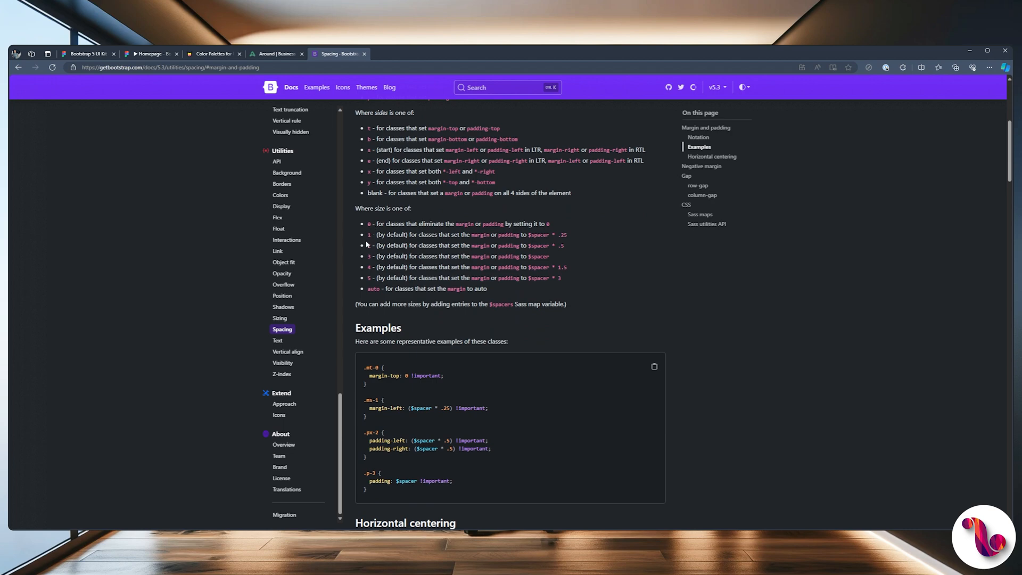
{"action": "scroll", "coordinate": [368, 274], "scroll_direction": "up", "scroll_amount": 2}
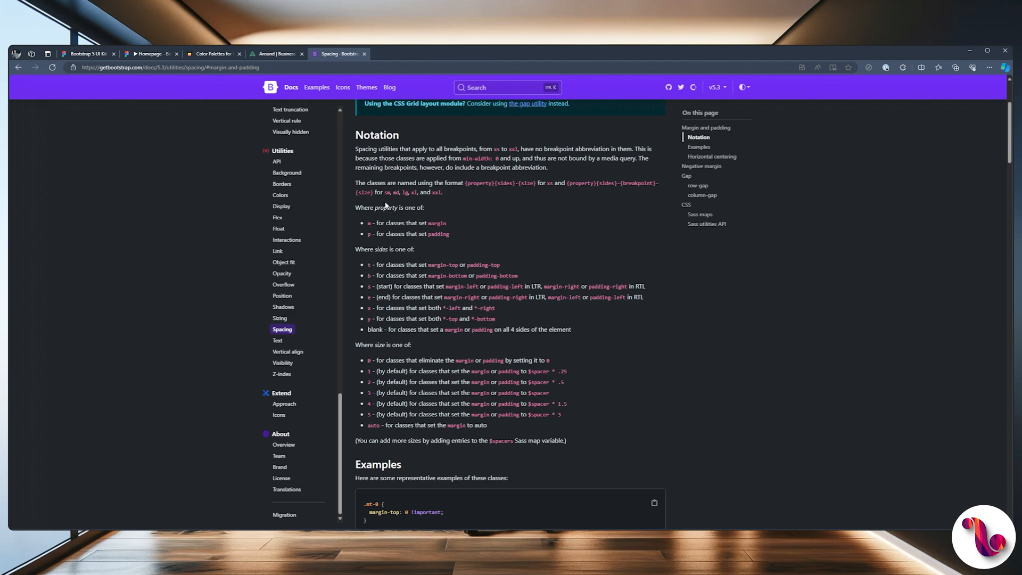
{"action": "scroll", "coordinate": [386, 206], "scroll_direction": "down", "scroll_amount": 2}
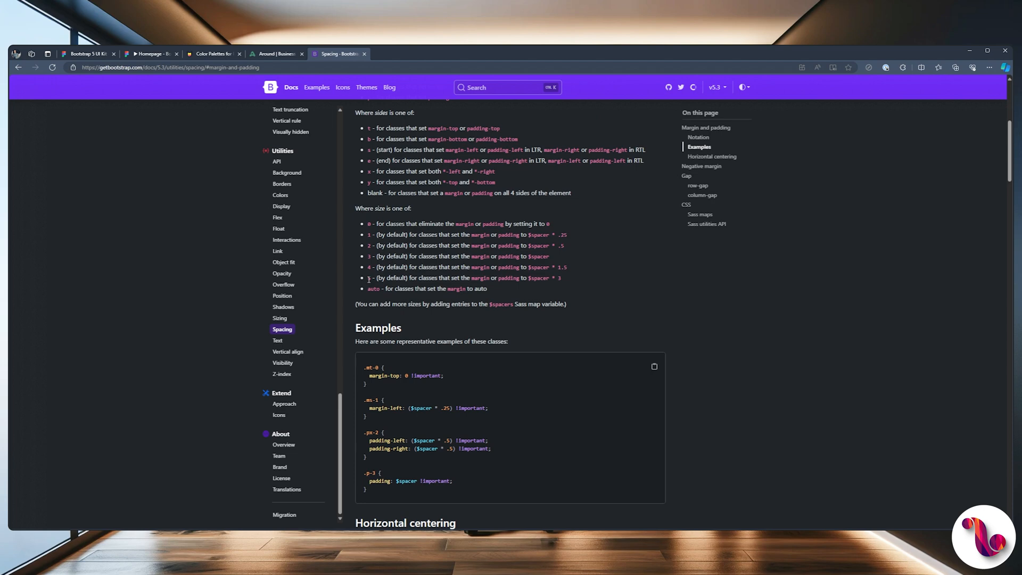
{"action": "double_click", "coordinate": [369, 279]}
{"action": "key", "text": "ctrl+1"}
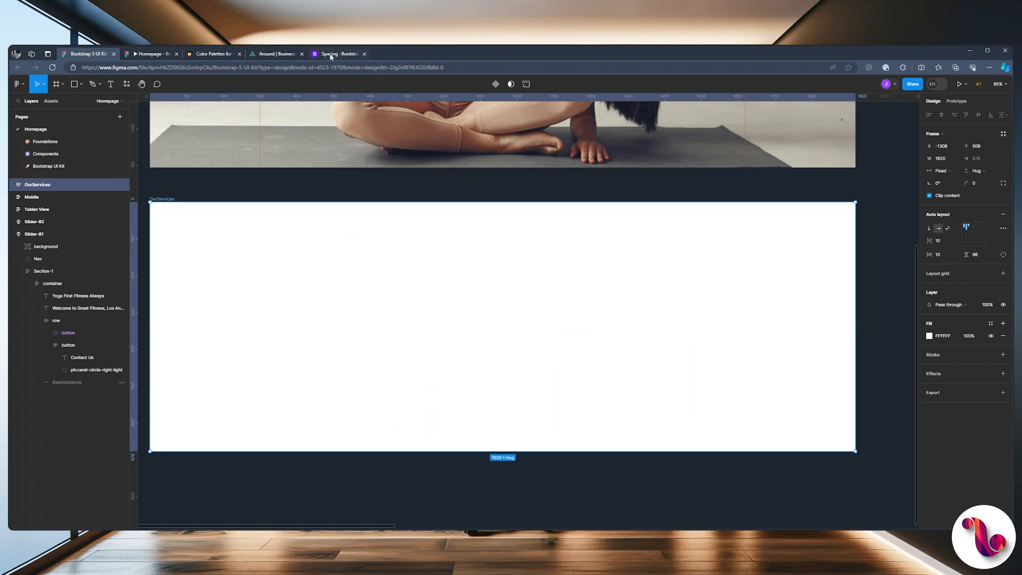
Step: Reopen the Bootstrap spacing docs and examine how size 5 is defined from $spacer, highlighting that rule
{"action": "left_click", "coordinate": [330, 55]}
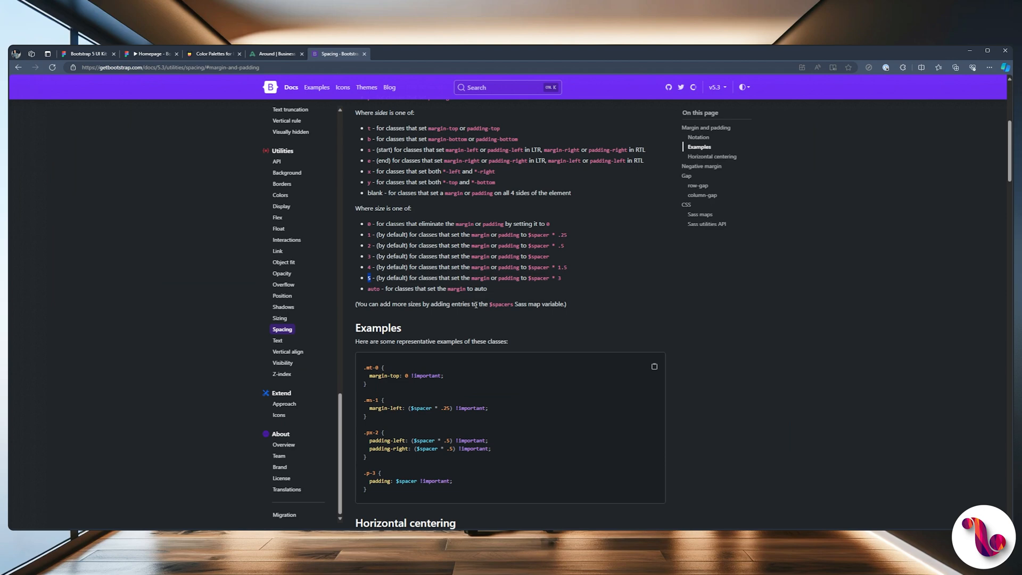
{"action": "scroll", "coordinate": [475, 305], "scroll_direction": "up", "scroll_amount": 1}
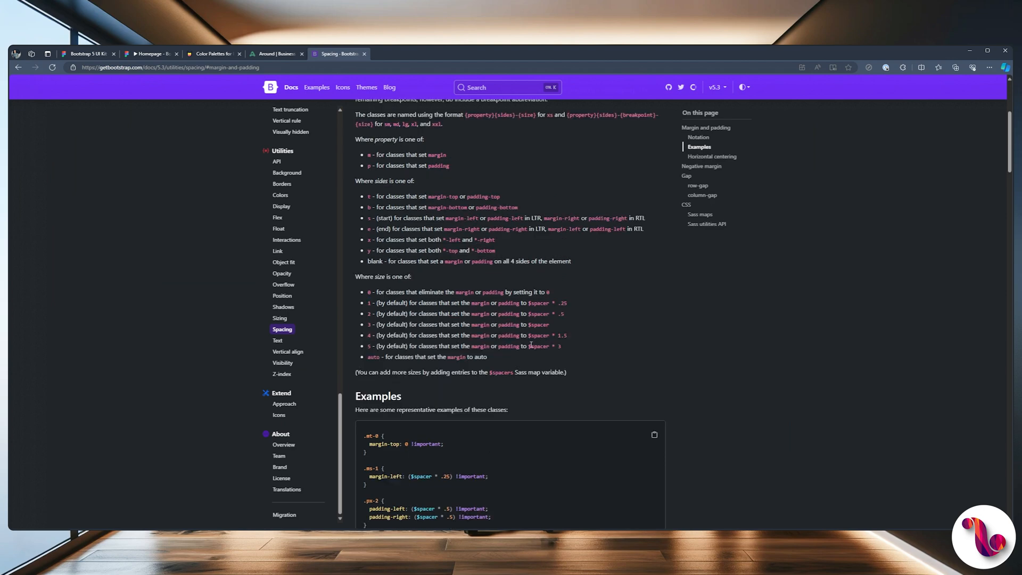
{"action": "left_click_drag", "start_coordinate": [529, 346], "coordinate": [549, 348]}
{"action": "scroll", "coordinate": [563, 371], "scroll_direction": "up", "scroll_amount": 2}
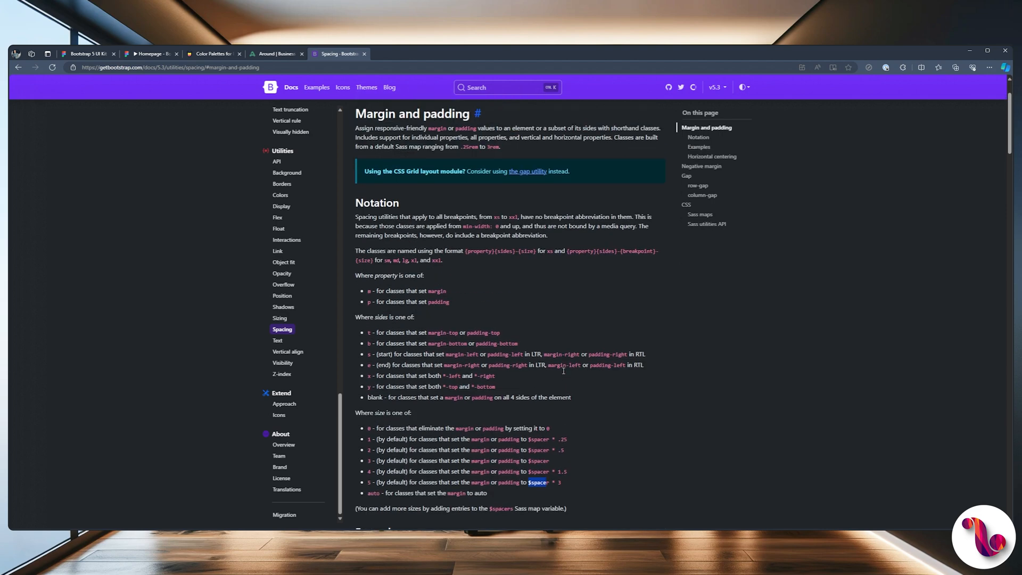
{"action": "scroll", "coordinate": [562, 372], "scroll_direction": "down", "scroll_amount": 1}
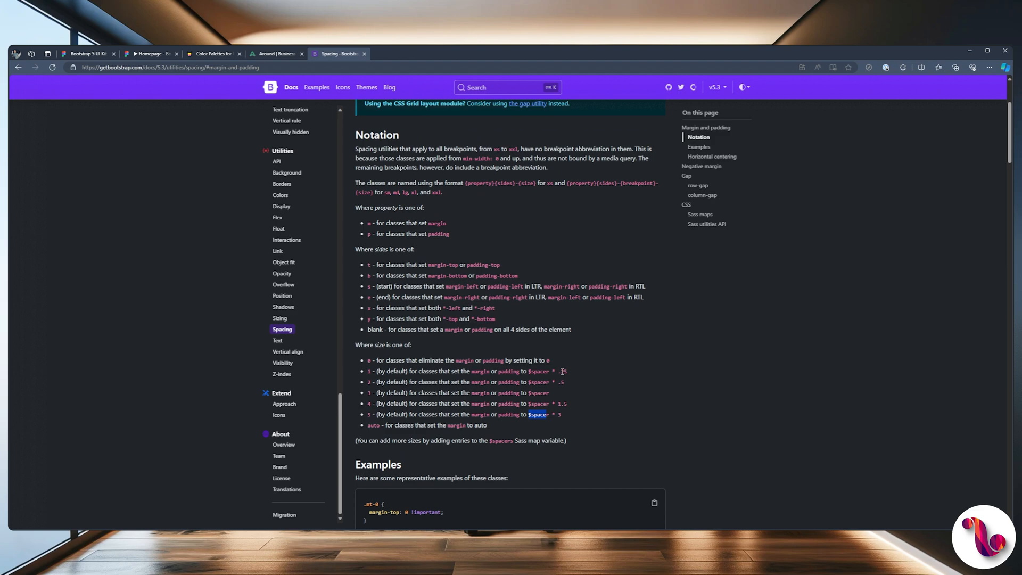
{"action": "scroll", "coordinate": [562, 372], "scroll_direction": "down", "scroll_amount": 1}
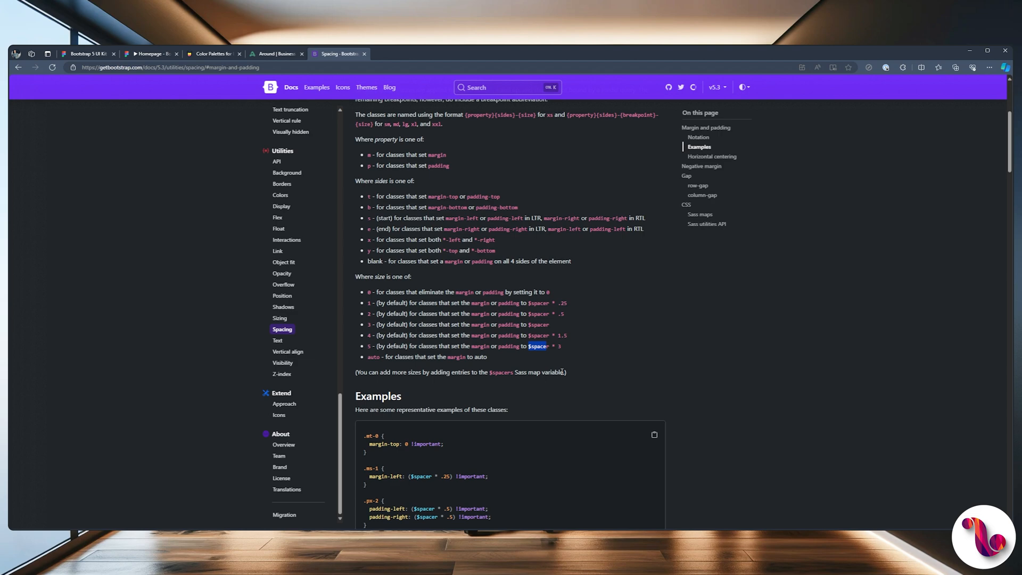
{"action": "scroll", "coordinate": [561, 371], "scroll_direction": "down", "scroll_amount": 2}
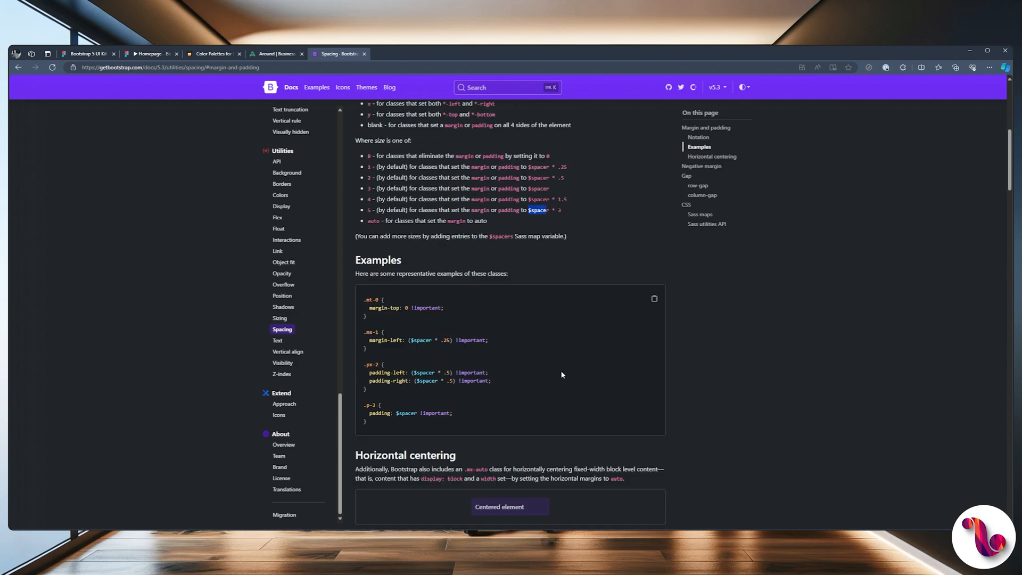
{"action": "scroll", "coordinate": [561, 374], "scroll_direction": "up", "scroll_amount": 1}
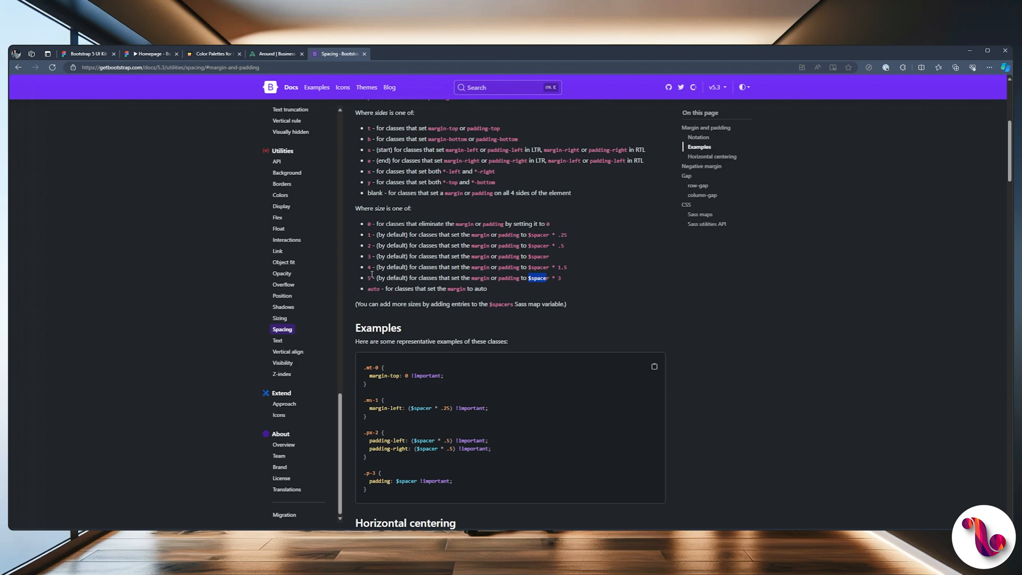
{"action": "left_click_drag", "start_coordinate": [368, 276], "coordinate": [558, 283]}
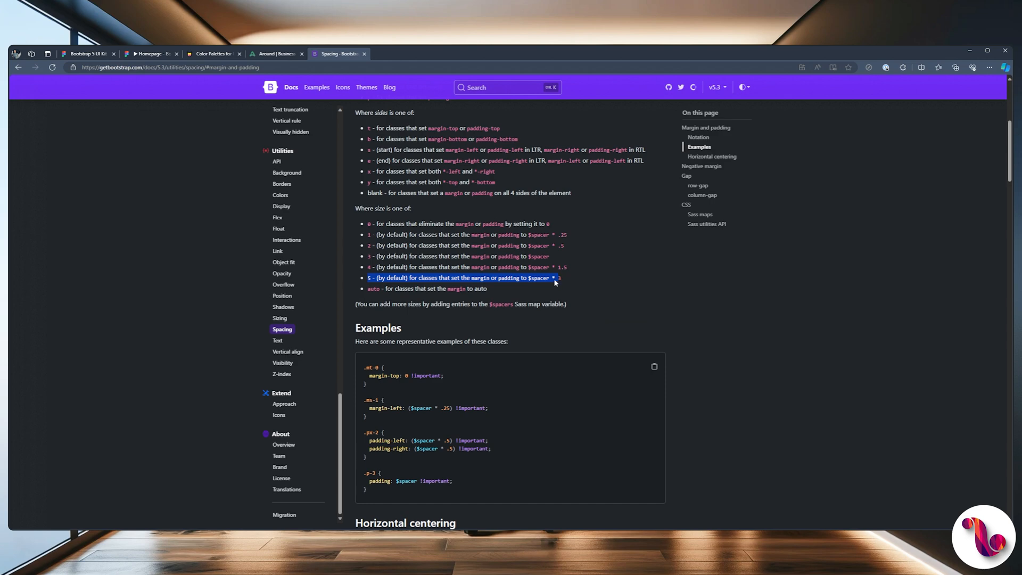
Step: Return to the Figma file and copy the container frame from Slider-01's Section-1 into the OurServices frame
{"action": "left_click", "coordinate": [559, 277]}
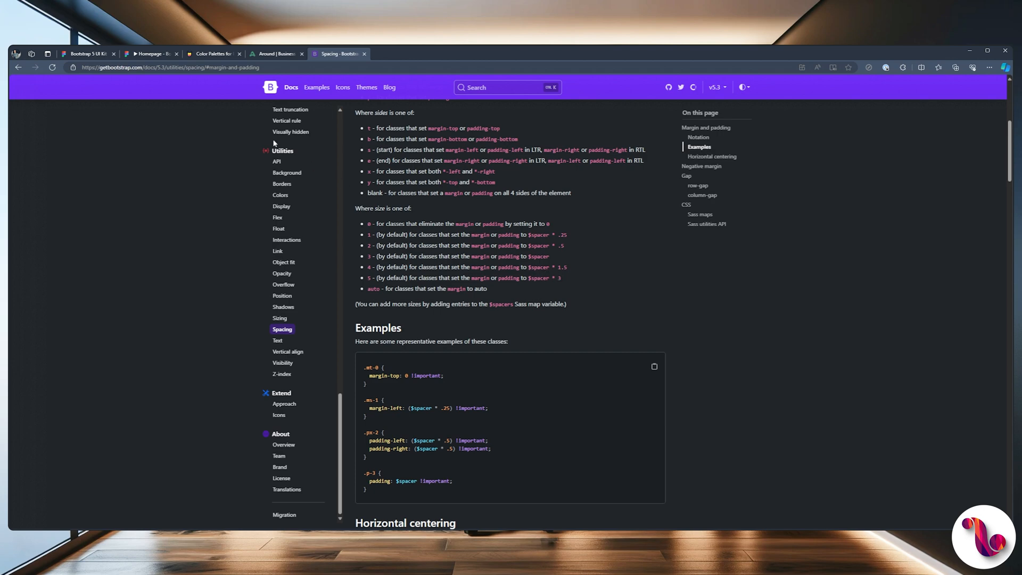
{"action": "left_click", "coordinate": [82, 56]}
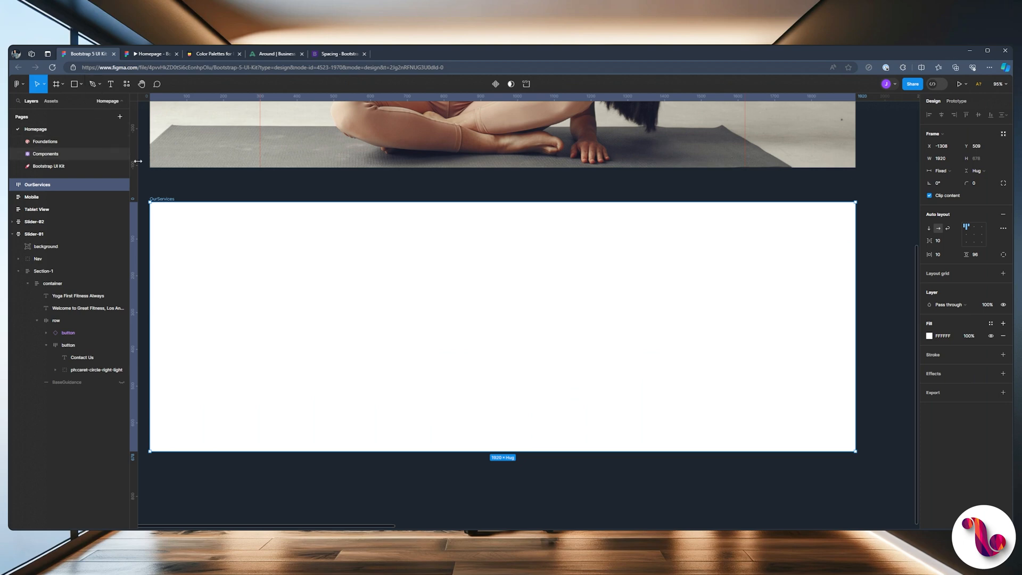
{"action": "left_click", "coordinate": [295, 236]}
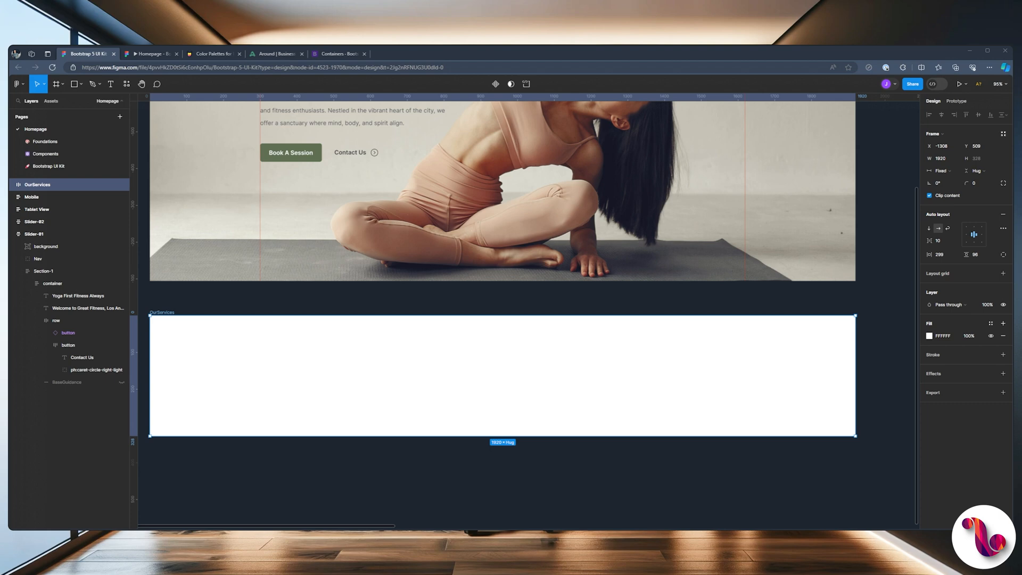
{"action": "scroll", "coordinate": [502, 280], "scroll_direction": "up", "scroll_amount": 4}
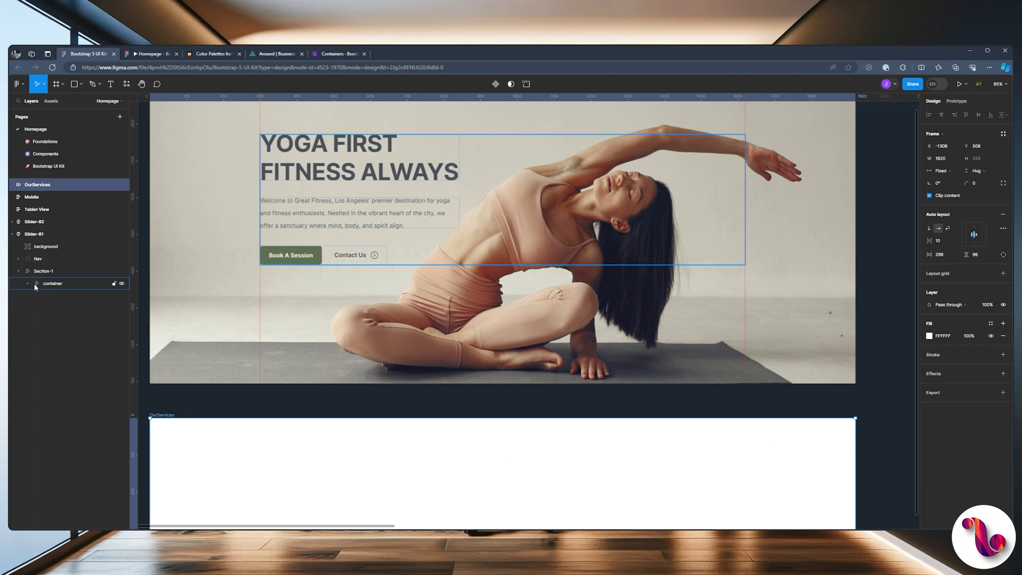
{"action": "left_click", "coordinate": [56, 286]}
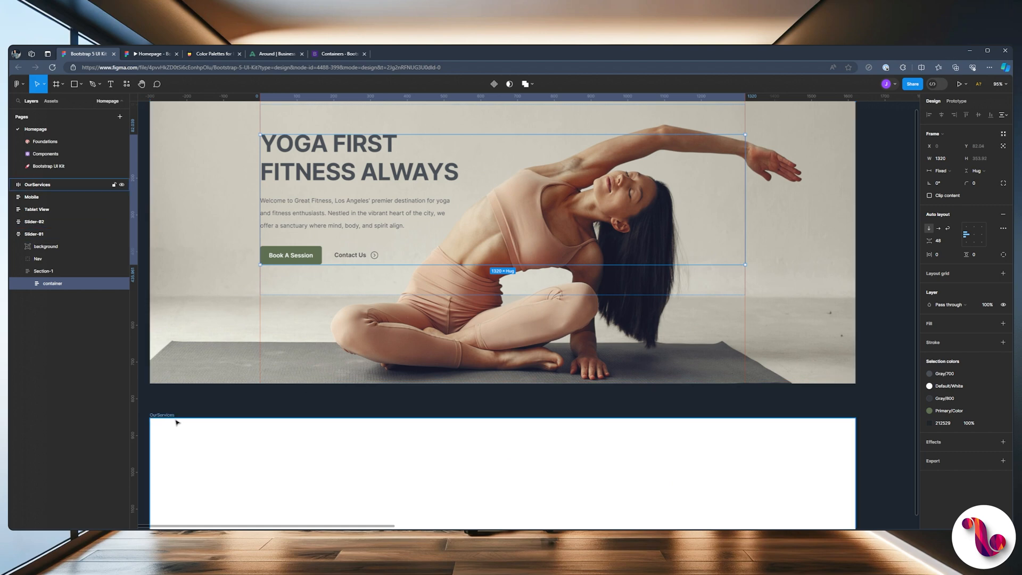
{"action": "left_click", "coordinate": [159, 415]}
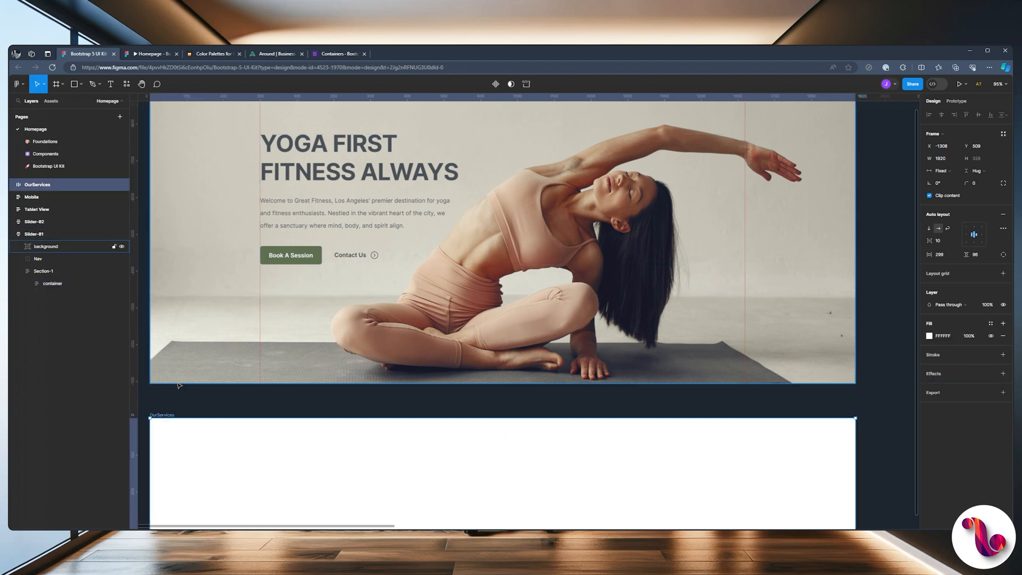
{"action": "key", "text": "ctrl+v"}
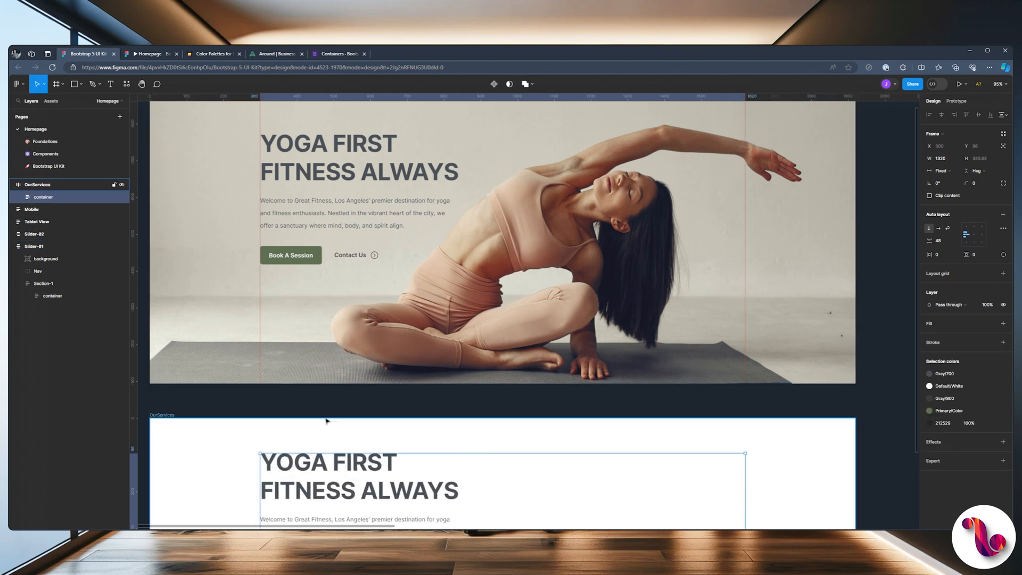
Step: Delete the heading, paragraph, button row and hidden guidance layer from the pasted container in OurServices, leaving the container itself
{"action": "scroll", "coordinate": [327, 421], "scroll_direction": "down", "scroll_amount": 4}
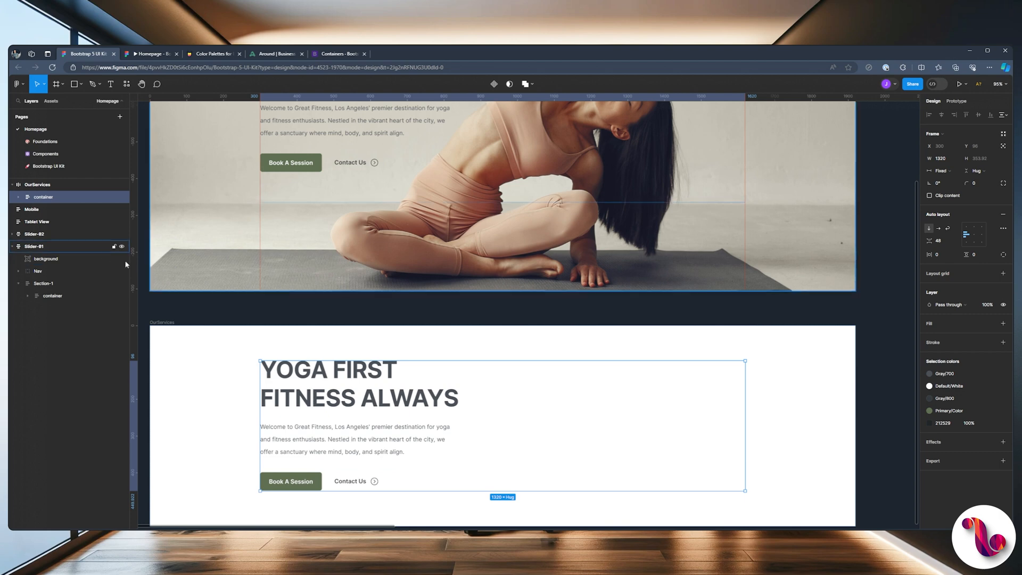
{"action": "left_click", "coordinate": [18, 197]}
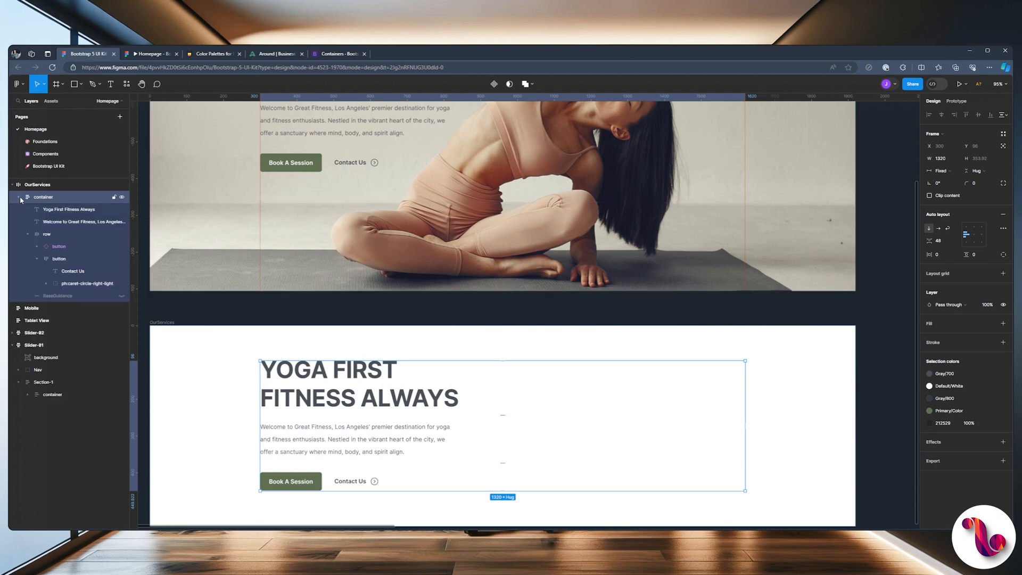
{"action": "left_click", "coordinate": [28, 234]}
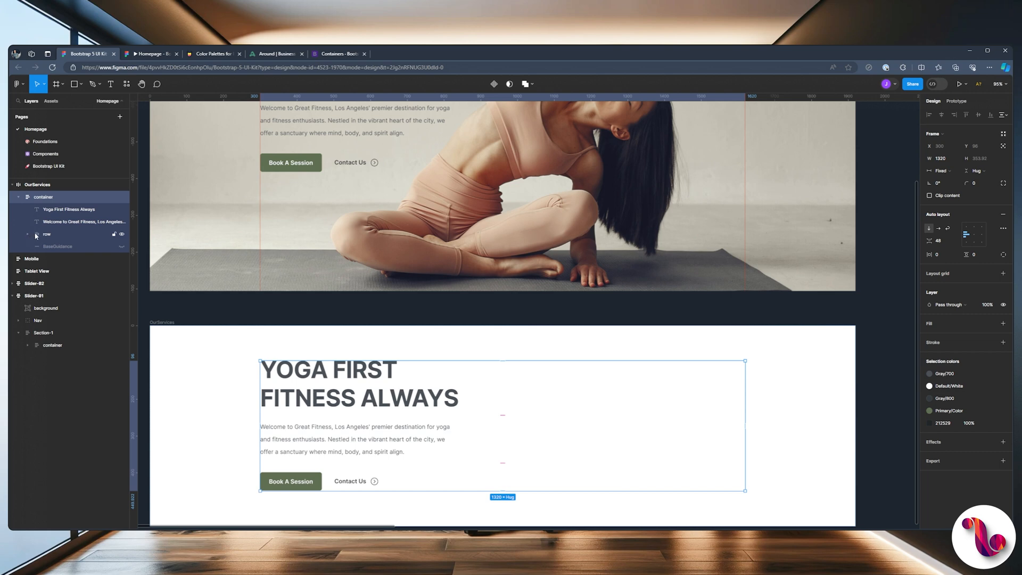
{"action": "left_click", "coordinate": [47, 235]}
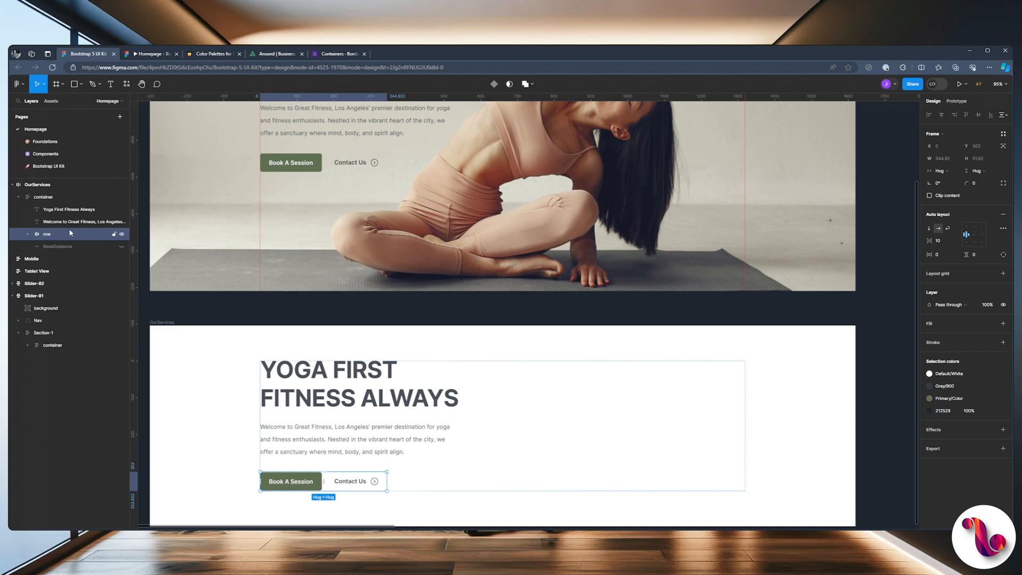
{"action": "left_click", "coordinate": [57, 222], "text": "shift"}
{"action": "left_click", "coordinate": [58, 209]}
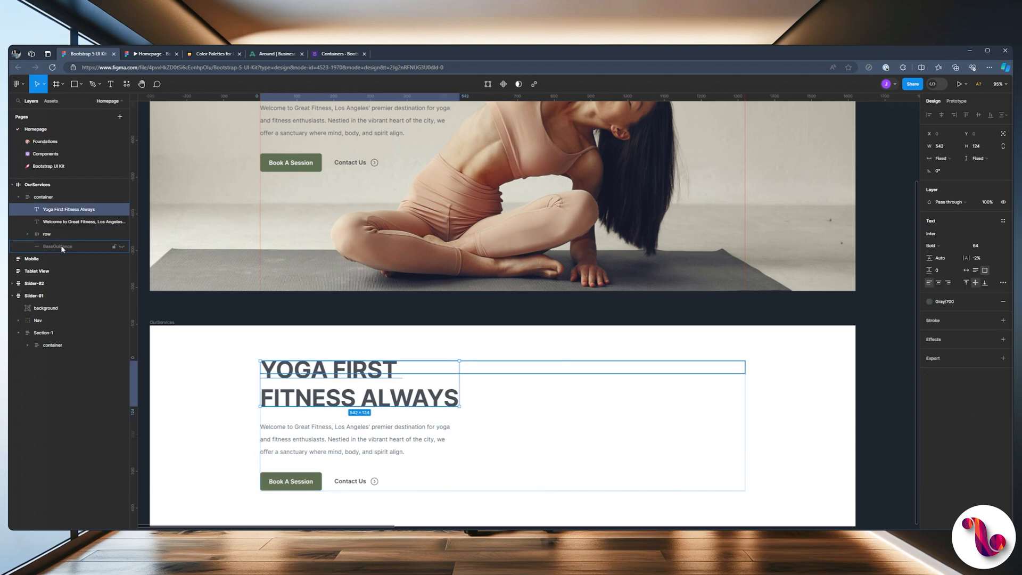
{"action": "left_click", "coordinate": [61, 246], "text": "shift"}
{"action": "key", "text": "Delete"}
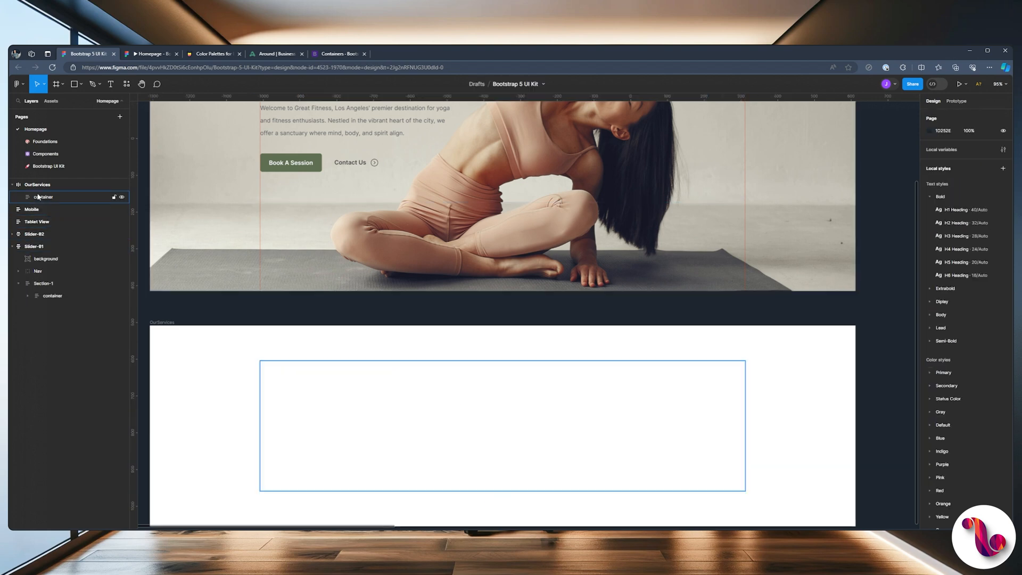
Step: Add an "Our Services" text inside the empty container and set its case to as typed
{"action": "left_click", "coordinate": [44, 197]}
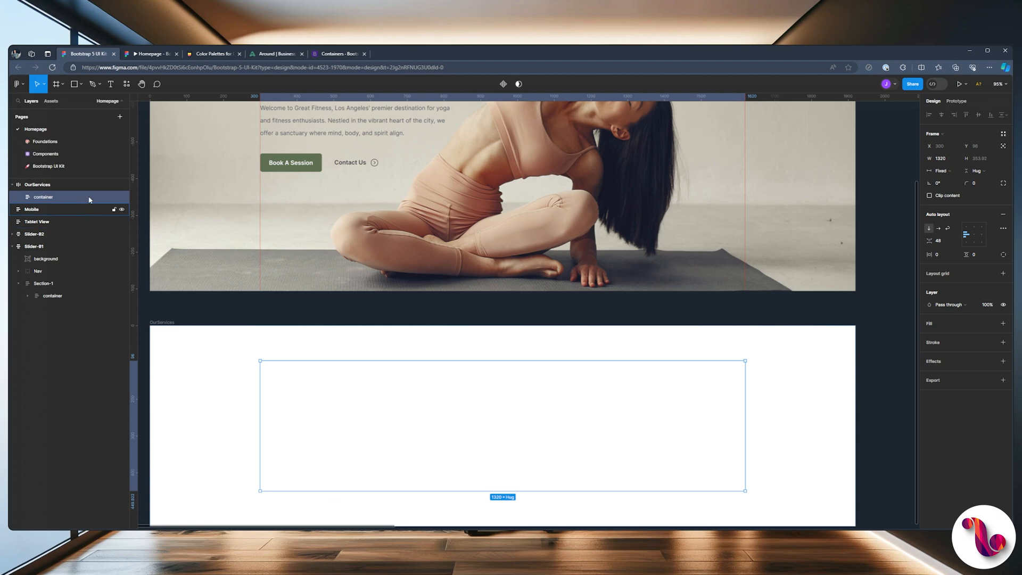
{"action": "left_click", "coordinate": [111, 87]}
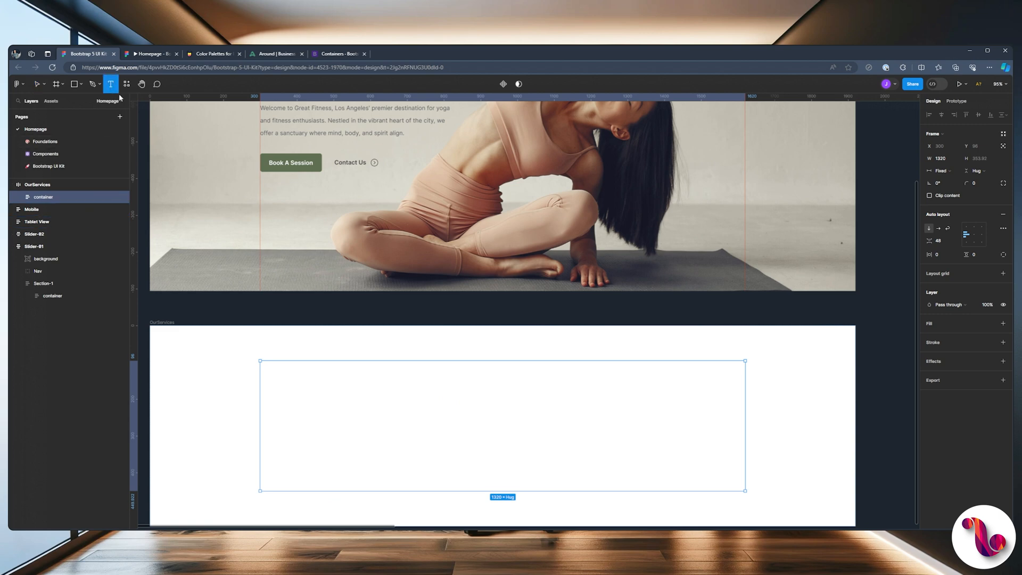
{"action": "left_click", "coordinate": [453, 428]}
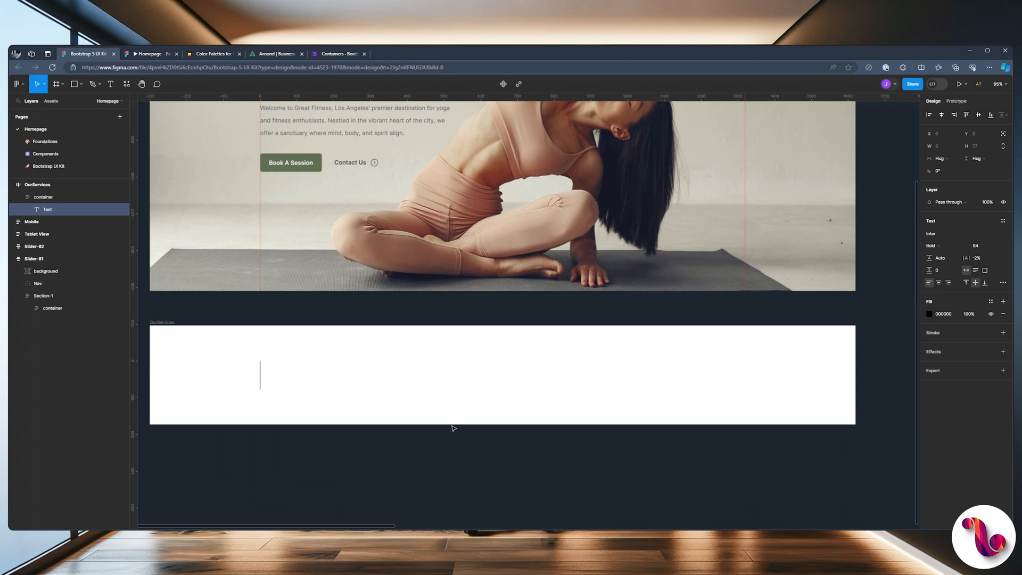
{"action": "type", "text": "Our Serv"}
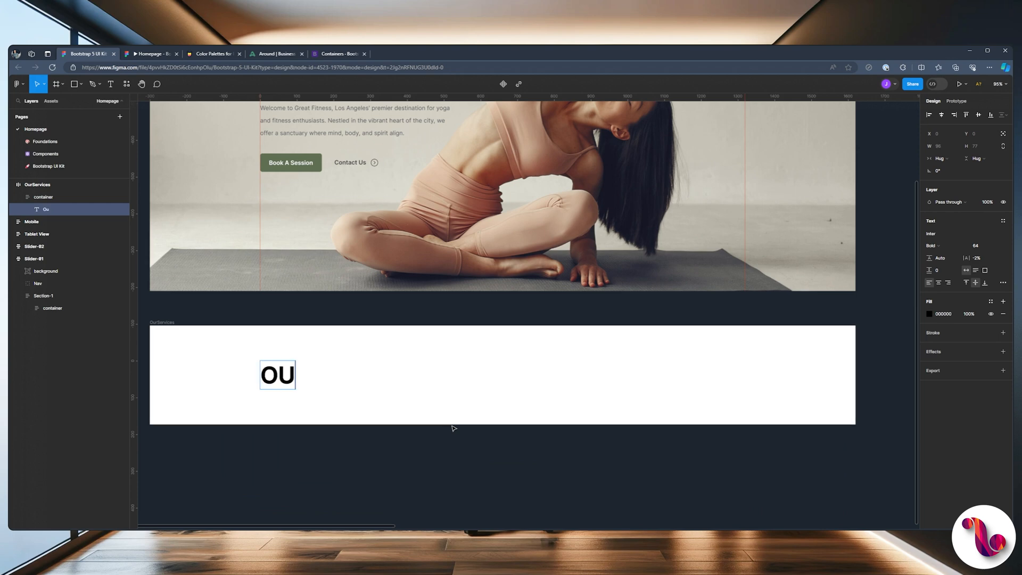
{"action": "type", "text": "ices"}
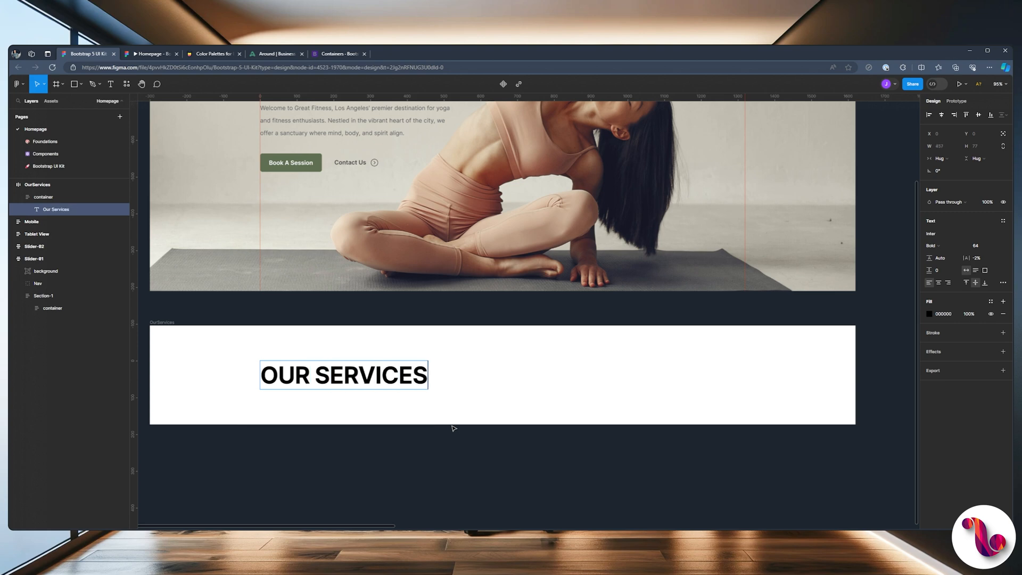
{"action": "key", "text": "Escape"}
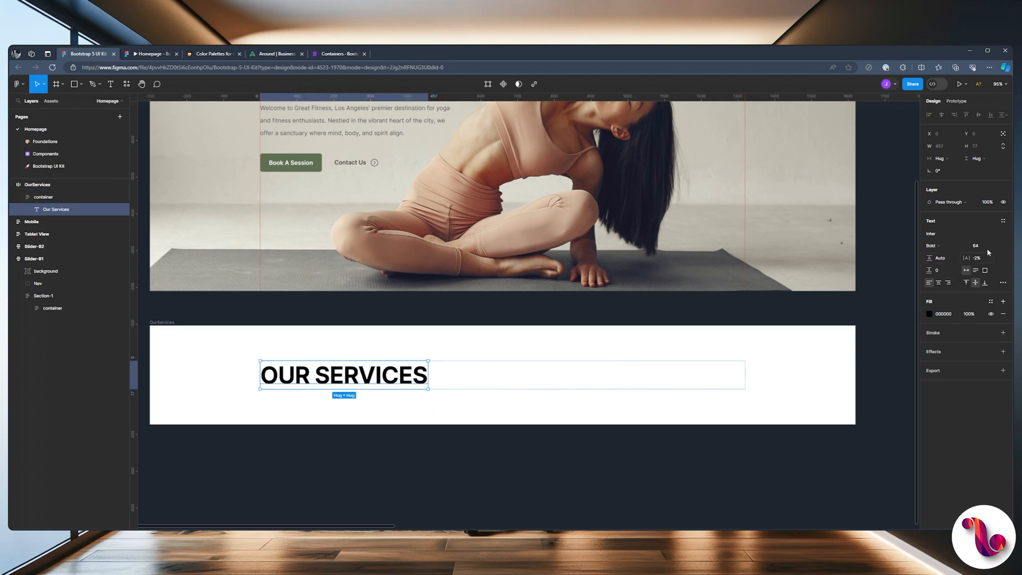
{"action": "left_click", "coordinate": [1002, 282]}
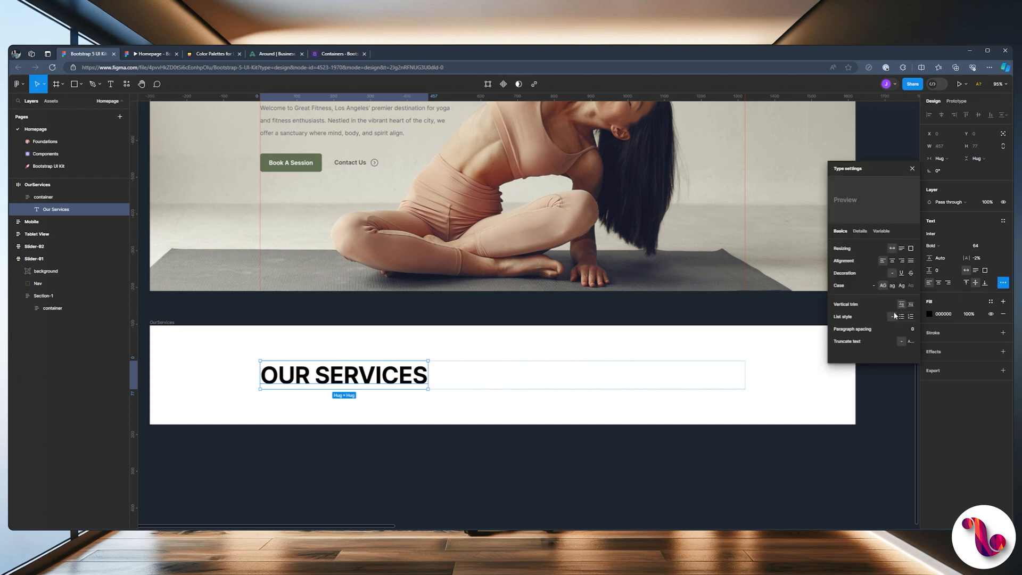
{"action": "left_click", "coordinate": [875, 285]}
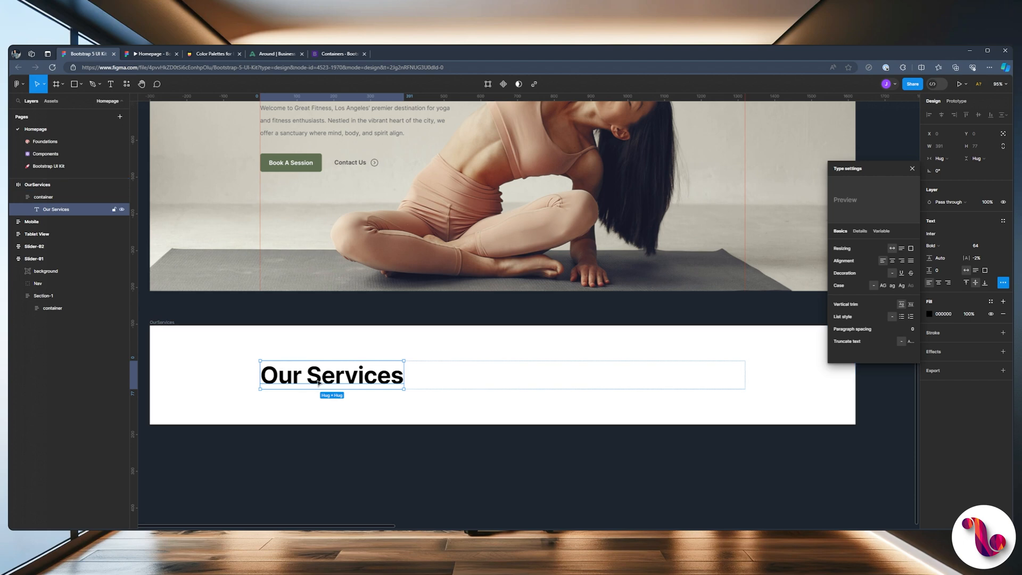
Step: Duplicate the "Our Services" text and change the copy's wording to "Sub Heading To Explain More"
{"action": "key", "text": "ctrl+d"}
{"action": "key", "text": "Return"}
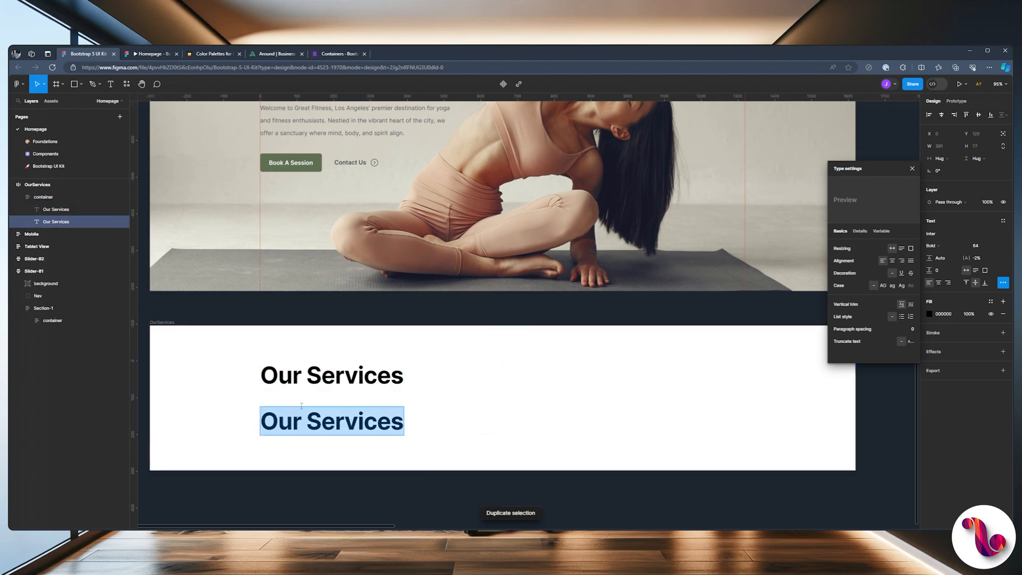
{"action": "type", "text": "Sub Heading To Explain More"}
{"action": "key", "text": "Escape"}
{"action": "key", "text": "Escape"}
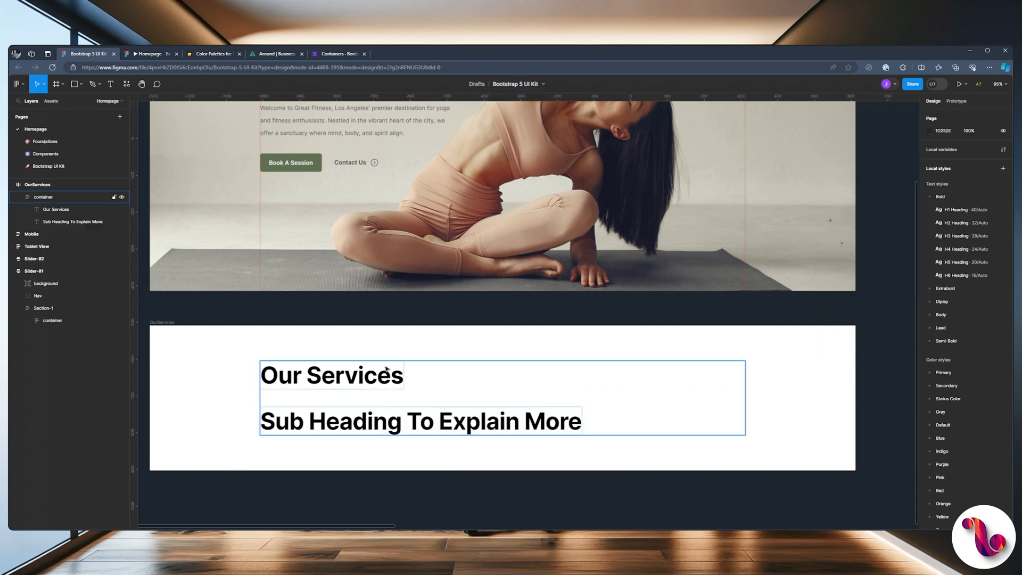
Step: Try the Bold H1 Heading text style on "Our Services", and settle on the Diplay Heading-4 Semibold style
{"action": "double_click", "coordinate": [378, 382]}
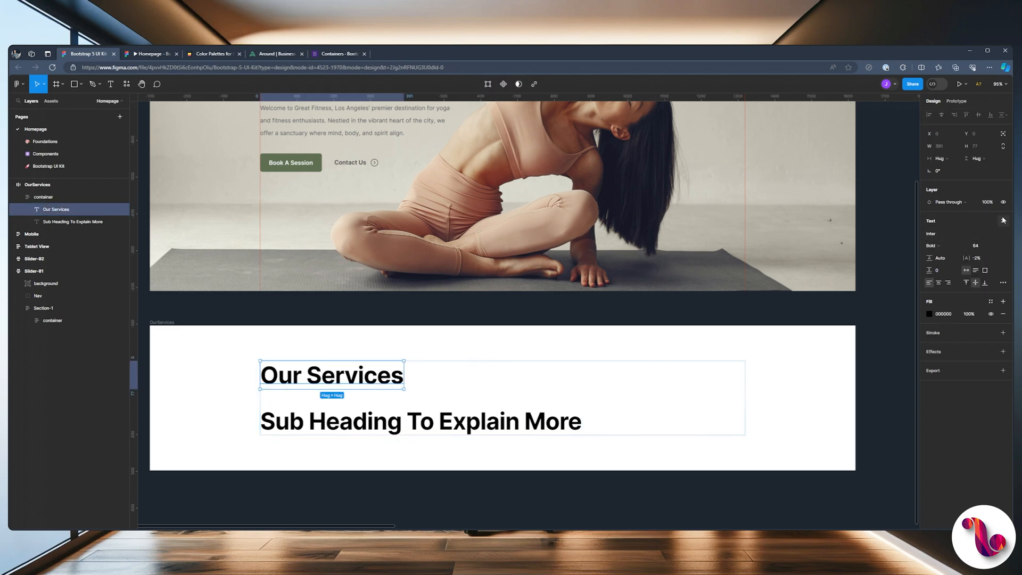
{"action": "left_click", "coordinate": [1003, 220]}
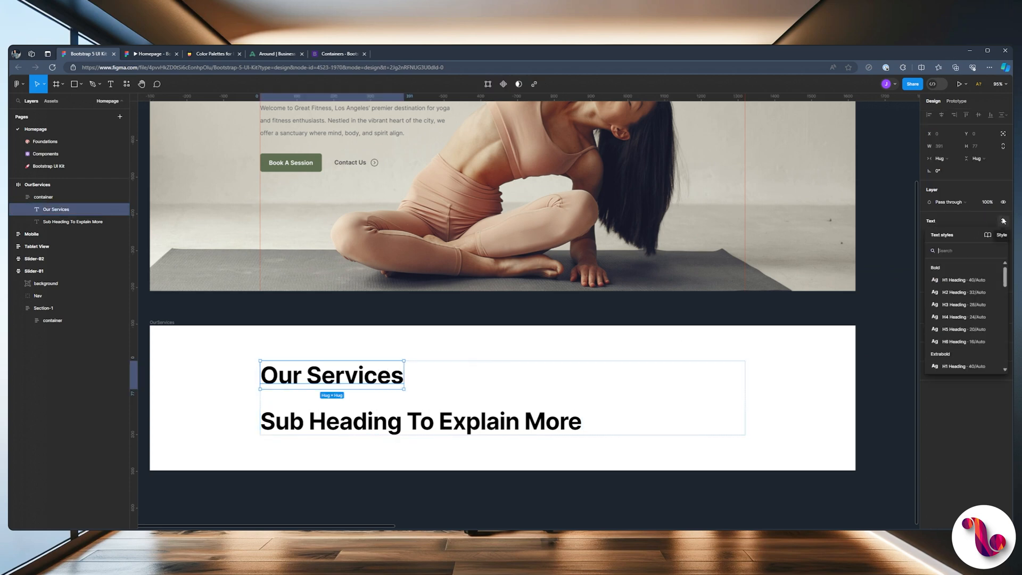
{"action": "left_click", "coordinate": [957, 282]}
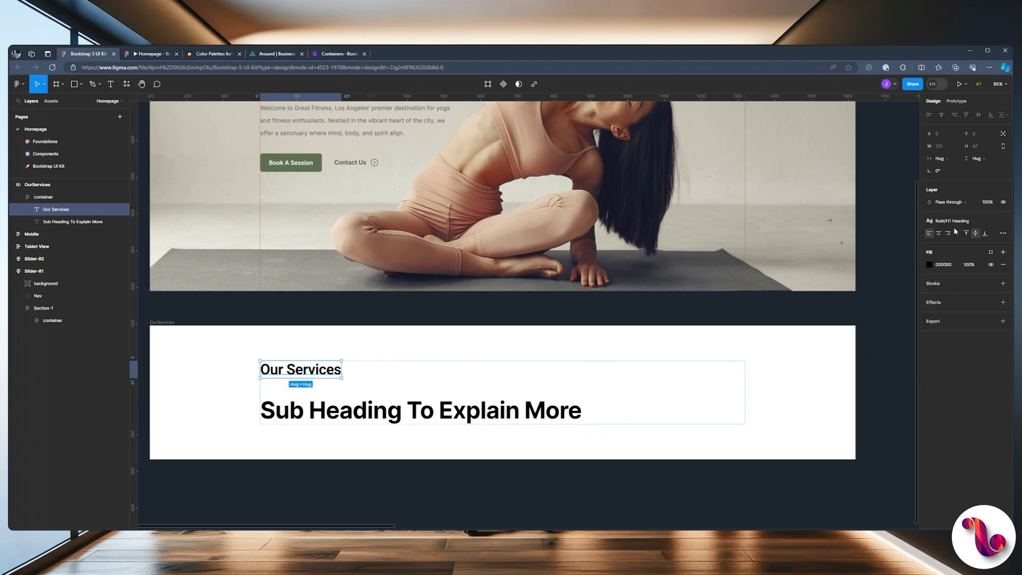
{"action": "left_click", "coordinate": [1003, 220]}
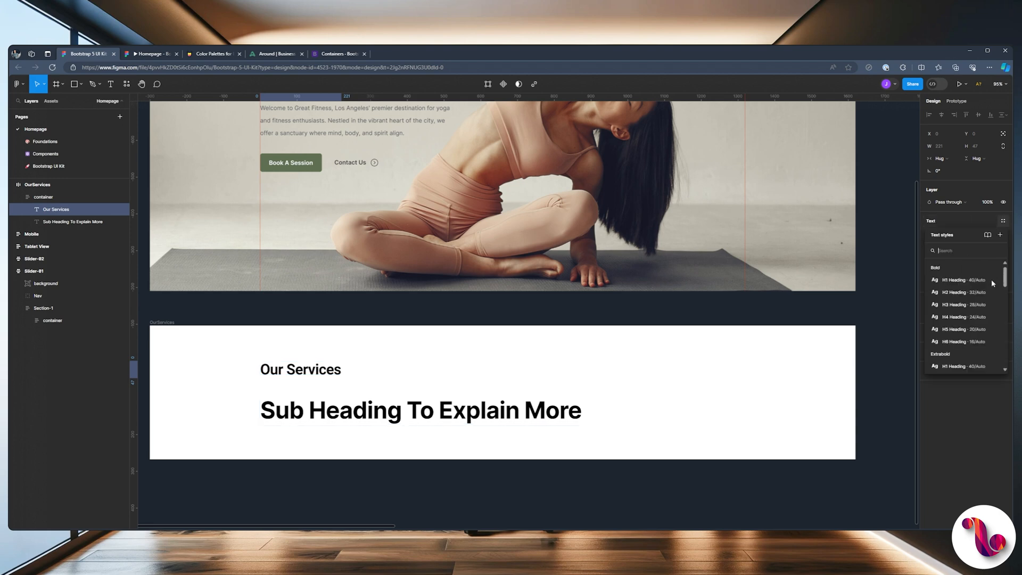
{"action": "scroll", "coordinate": [965, 344], "scroll_direction": "down", "scroll_amount": 5}
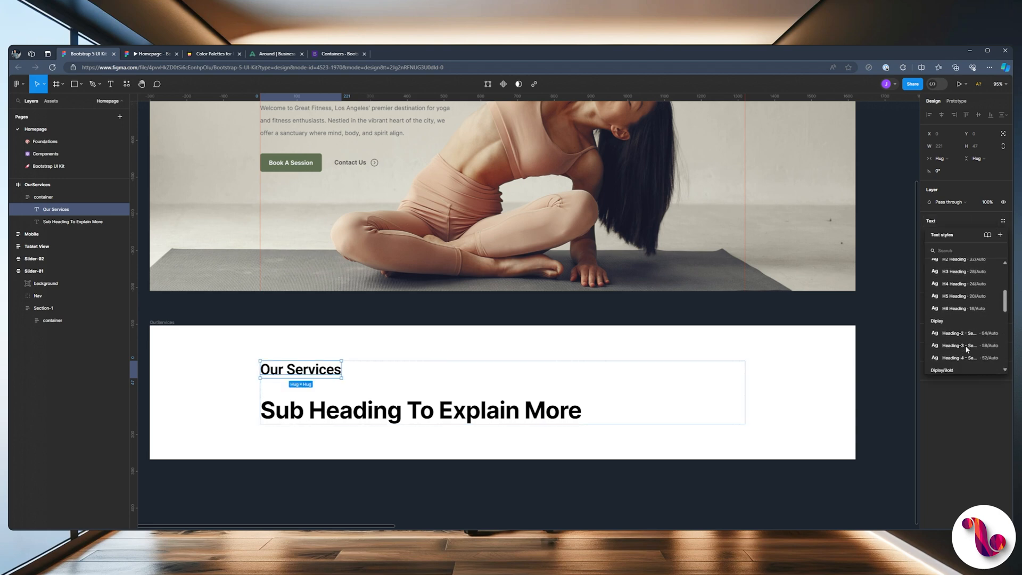
{"action": "left_click", "coordinate": [959, 337]}
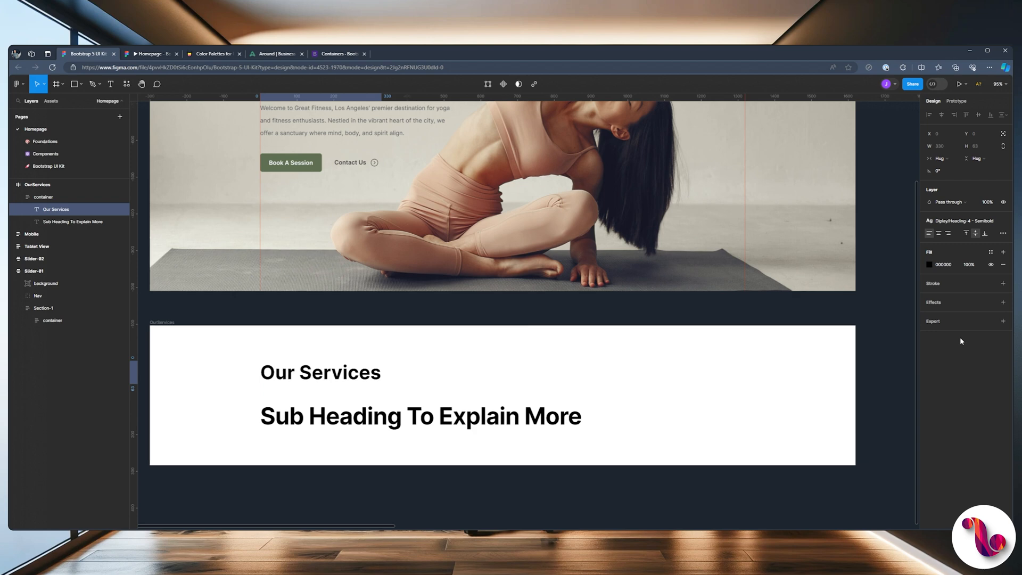
Step: Recolour the "Our Services" heading with a library Gray style one of the shades darker than Gray/700
{"action": "left_click", "coordinate": [991, 252]}
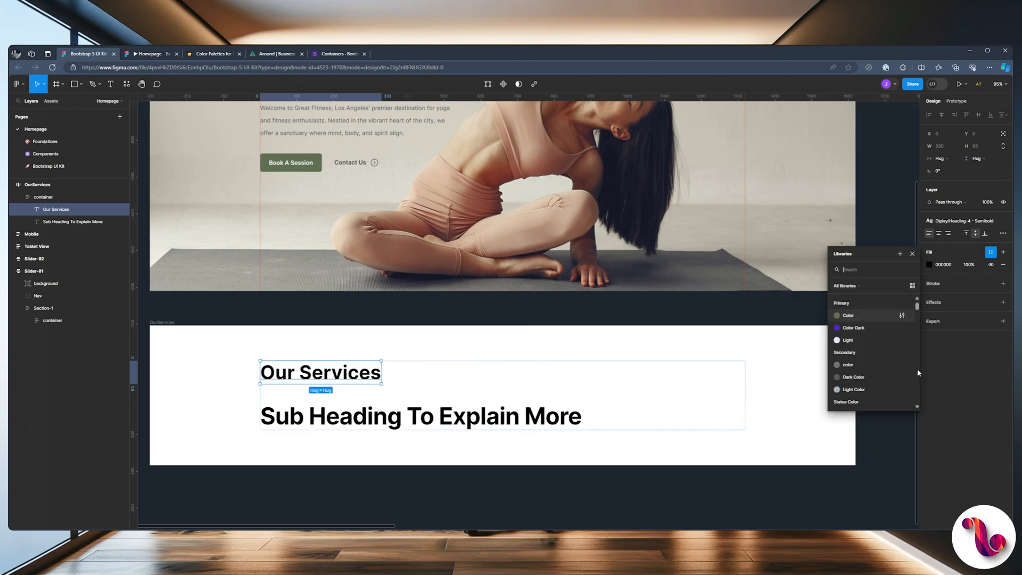
{"action": "scroll", "coordinate": [878, 380], "scroll_direction": "down", "scroll_amount": 5}
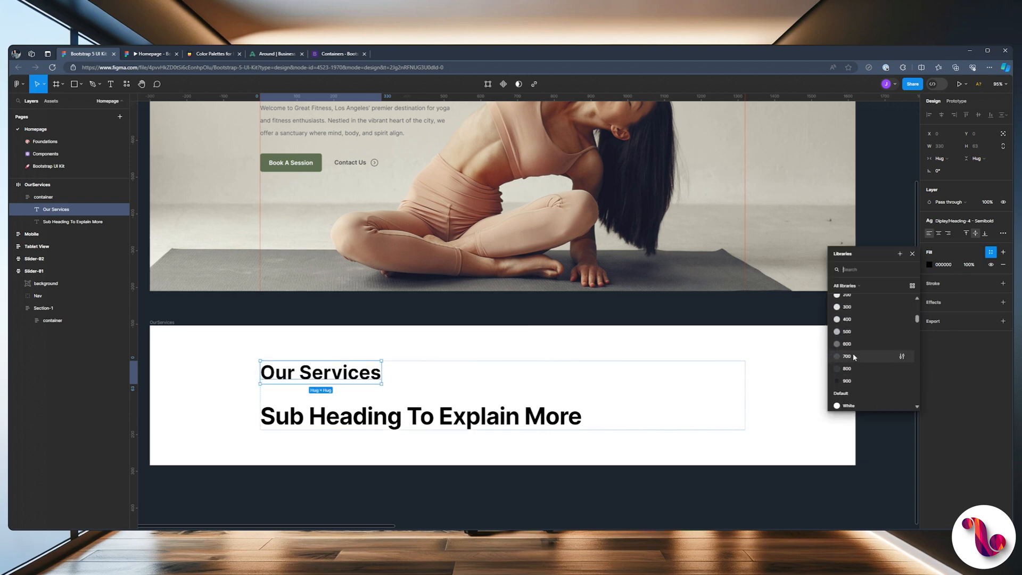
{"action": "left_click", "coordinate": [854, 356]}
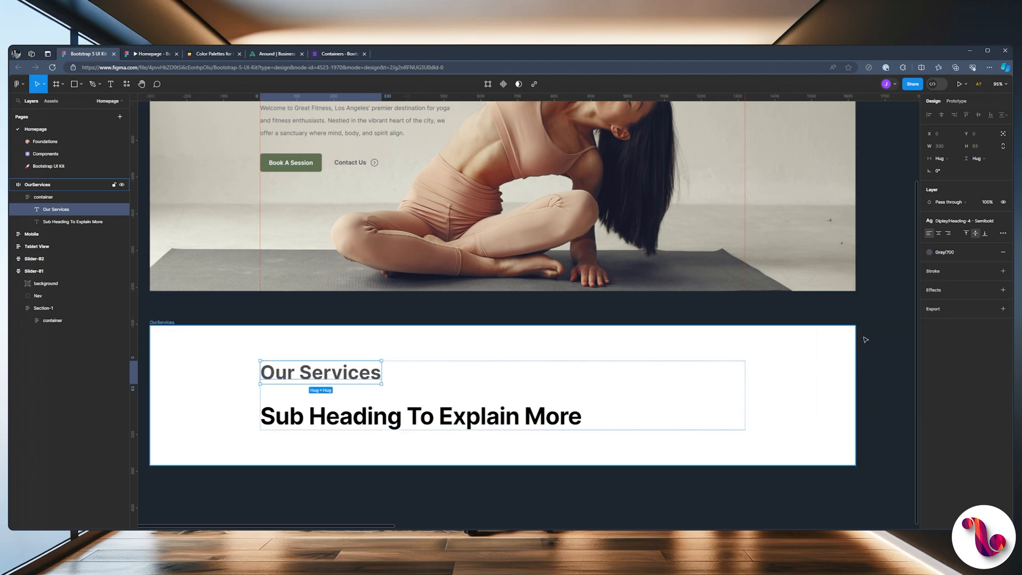
{"action": "left_click", "coordinate": [854, 374]}
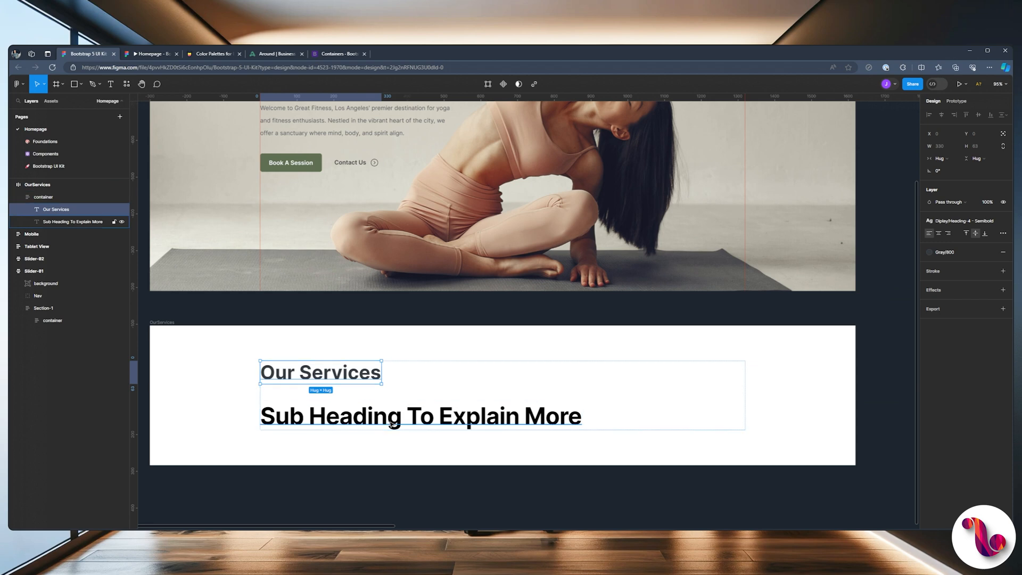
Step: Apply the Body Base text style to the "Sub Heading To Explain More" text
{"action": "left_click", "coordinate": [437, 422]}
{"action": "left_click", "coordinate": [1003, 220]}
{"action": "scroll", "coordinate": [941, 323], "scroll_direction": "down", "scroll_amount": 3}
{"action": "scroll", "coordinate": [941, 327], "scroll_direction": "down", "scroll_amount": 6}
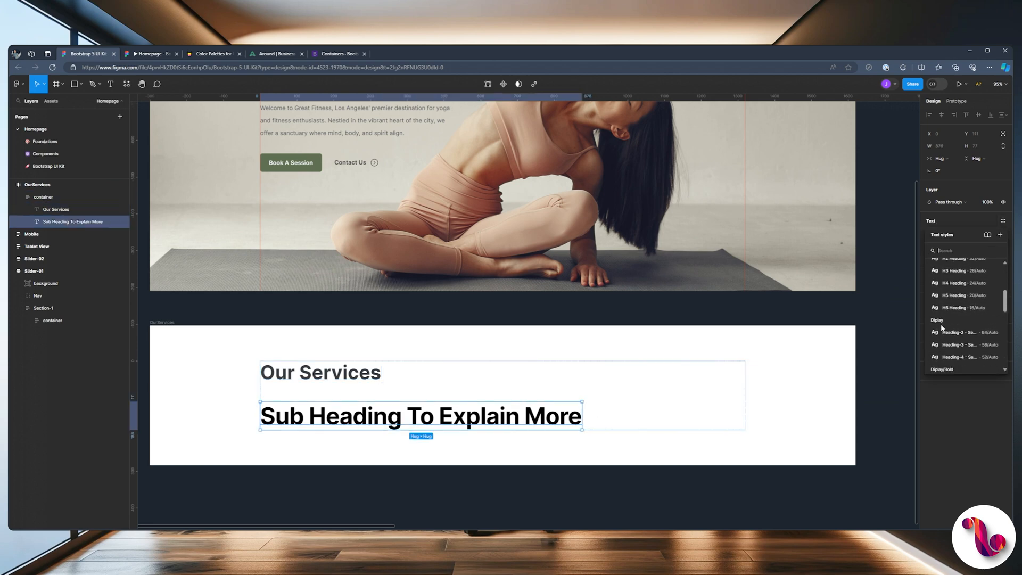
{"action": "scroll", "coordinate": [940, 326], "scroll_direction": "down", "scroll_amount": 2}
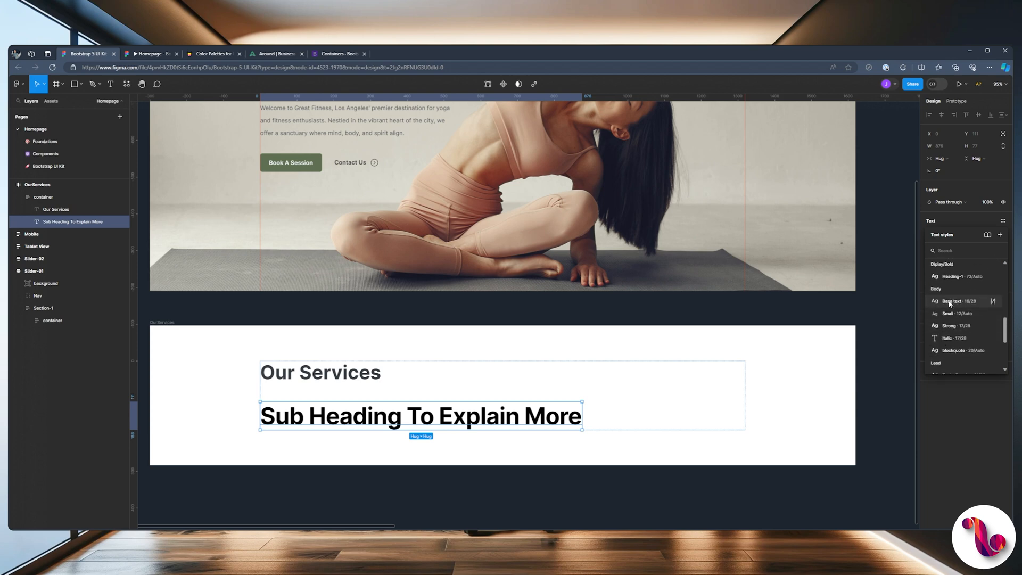
{"action": "left_click", "coordinate": [949, 301]}
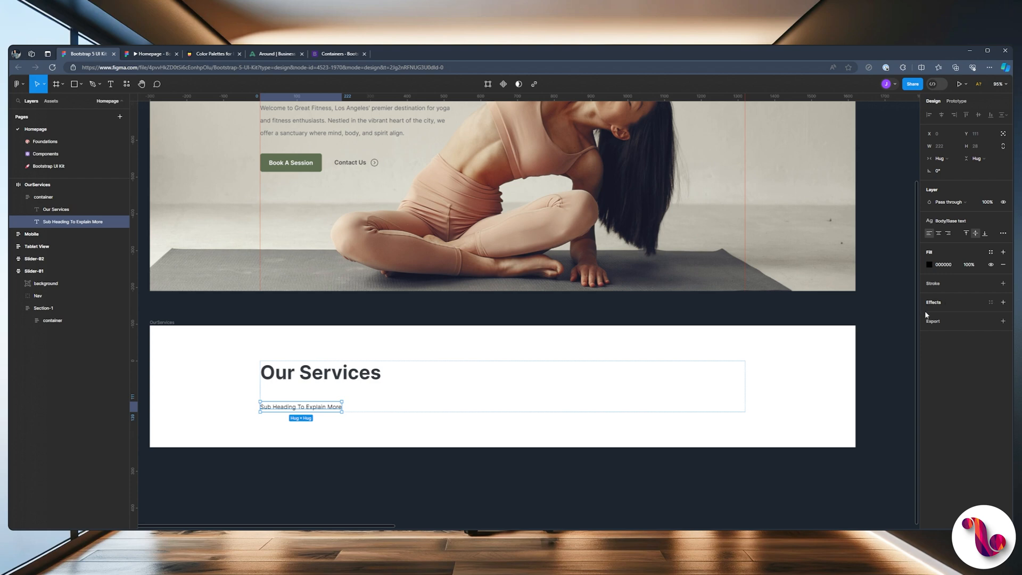
Step: Group the "Our Services" text with its subheading and name the group "Heading"
{"action": "left_click", "coordinate": [366, 384]}
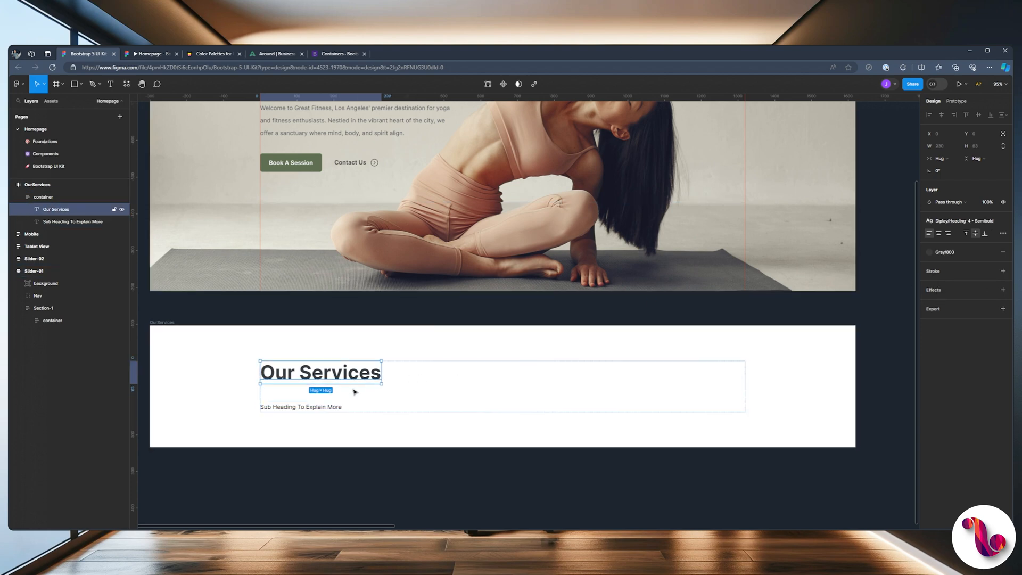
{"action": "left_click", "coordinate": [299, 409], "text": "shift"}
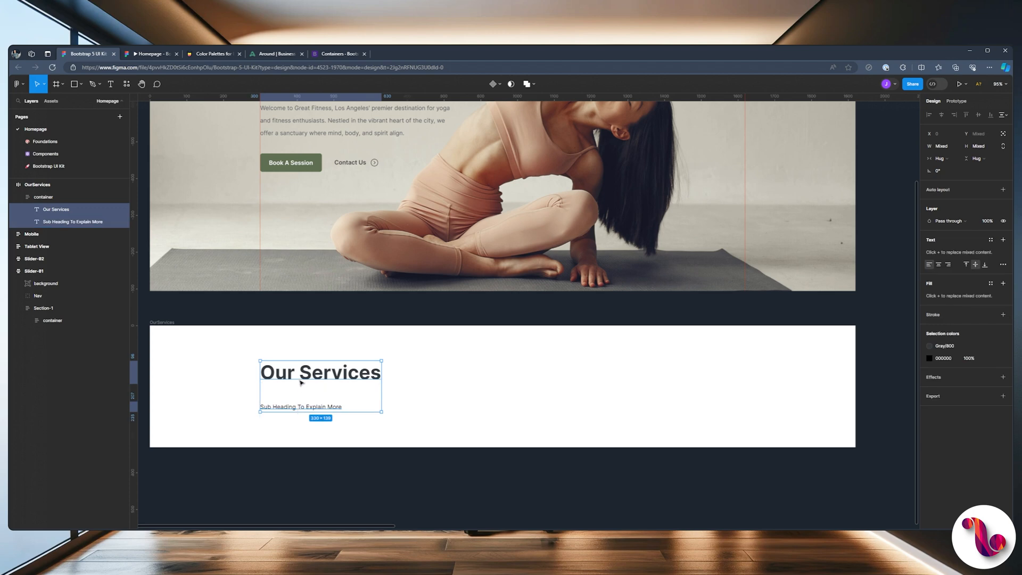
{"action": "key", "text": "ctrl+g"}
{"action": "double_click", "coordinate": [55, 213]}
{"action": "type", "text": "Heading"}
{"action": "key", "text": "Return"}
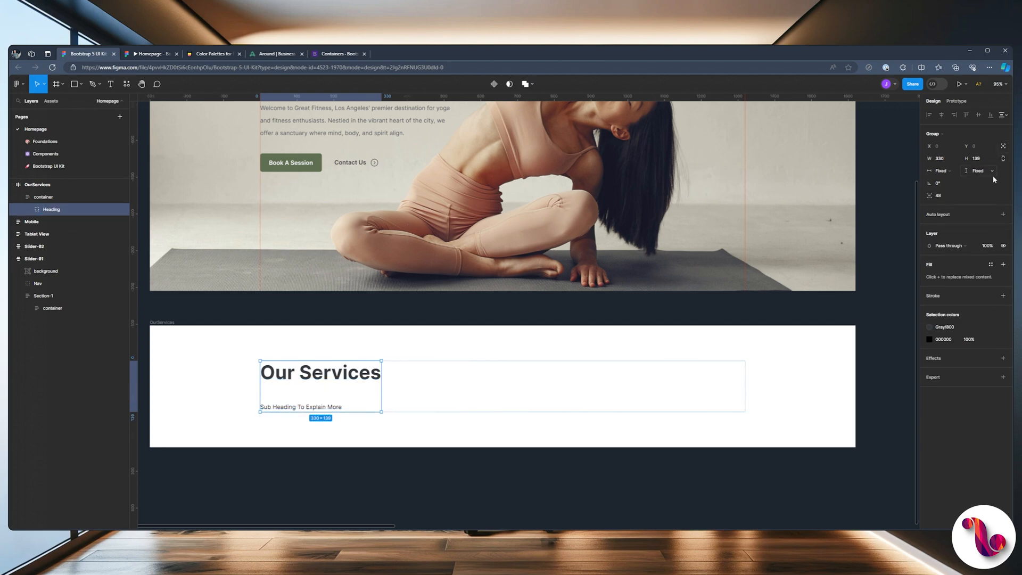
Step: Add auto layout to the Heading group and set the vertical gap between its items to 0
{"action": "left_click", "coordinate": [1003, 215]}
{"action": "left_click", "coordinate": [942, 240]}
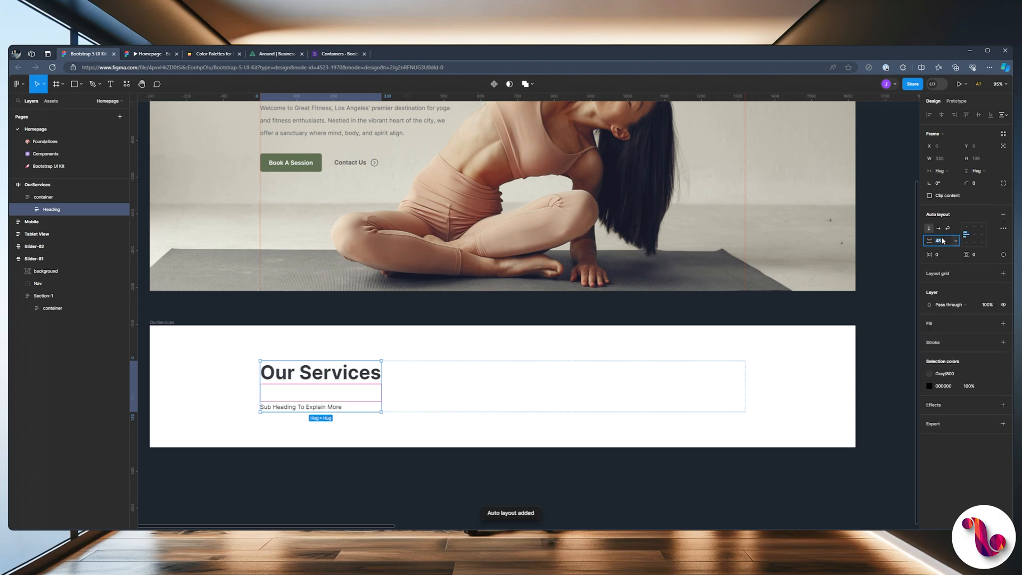
{"action": "key", "text": "Return"}
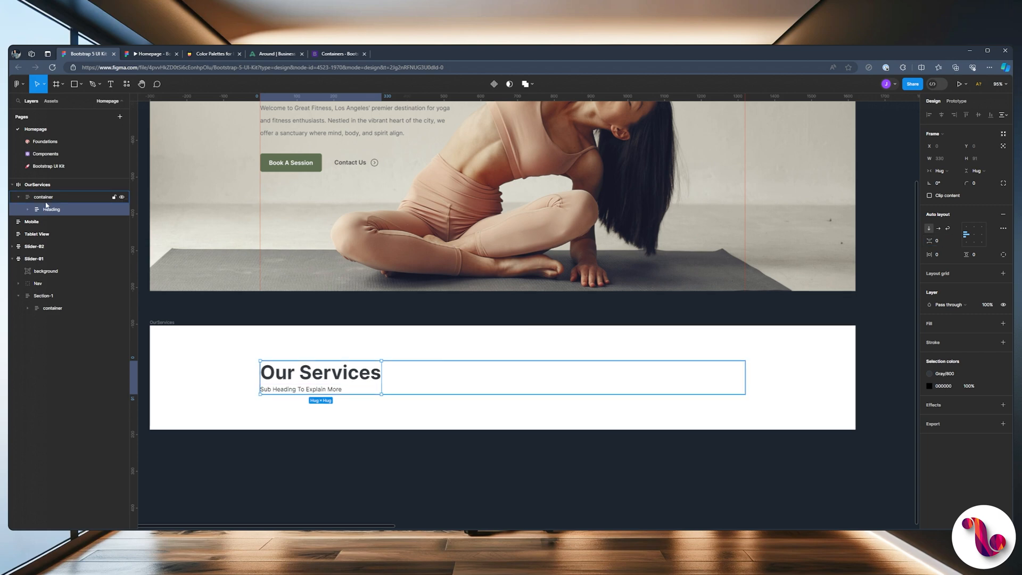
Step: Wrap the Heading frame in a new group and rename that group "Row"
{"action": "key", "text": "ctrl+g"}
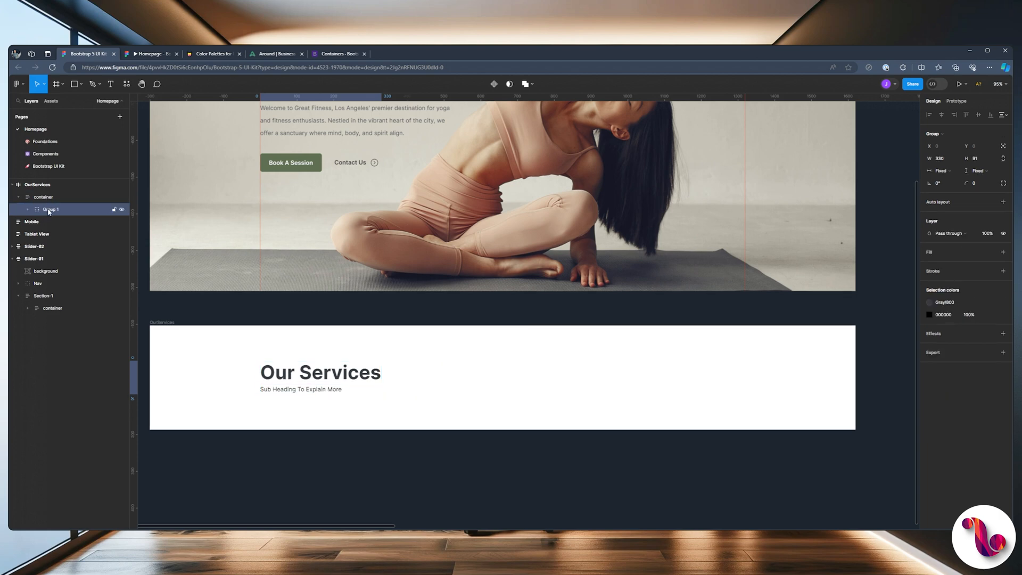
{"action": "double_click", "coordinate": [48, 211]}
{"action": "type", "text": "Row"}
{"action": "key", "text": "Return"}
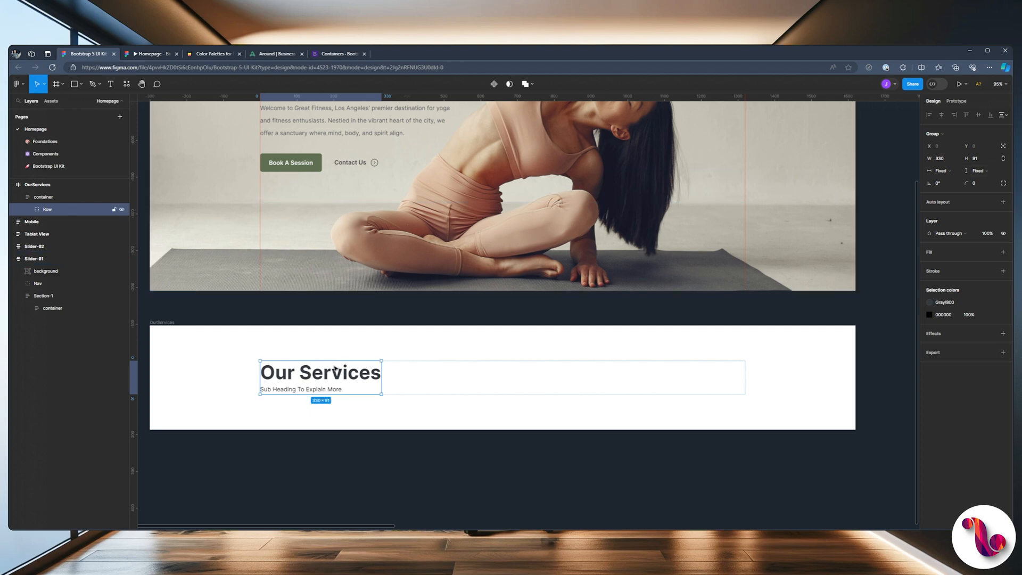
Step: Set the Row's width to fill its container and add auto layout with centred alignment
{"action": "left_click", "coordinate": [942, 171]}
{"action": "left_click", "coordinate": [945, 181]}
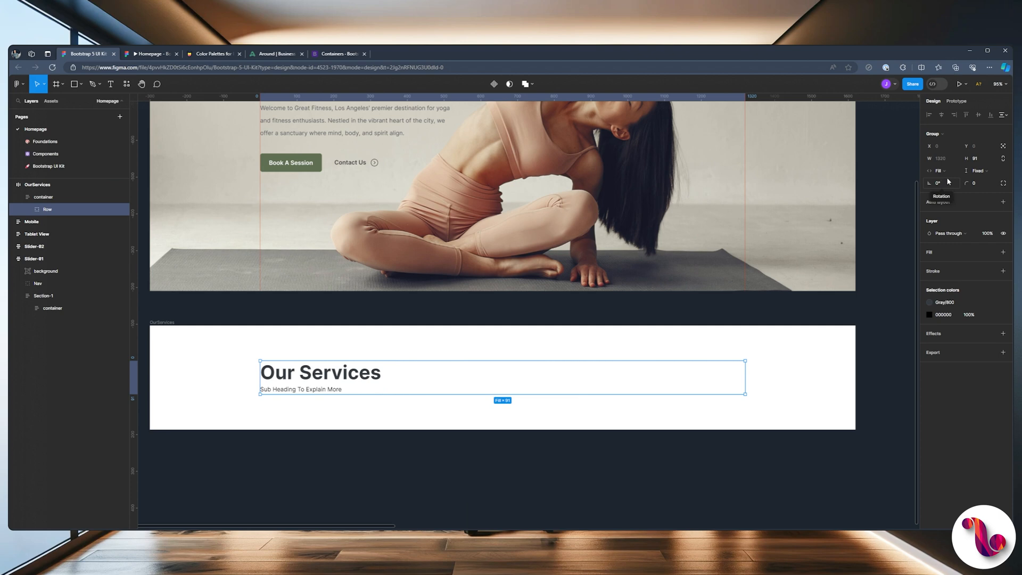
{"action": "left_click", "coordinate": [1003, 202]}
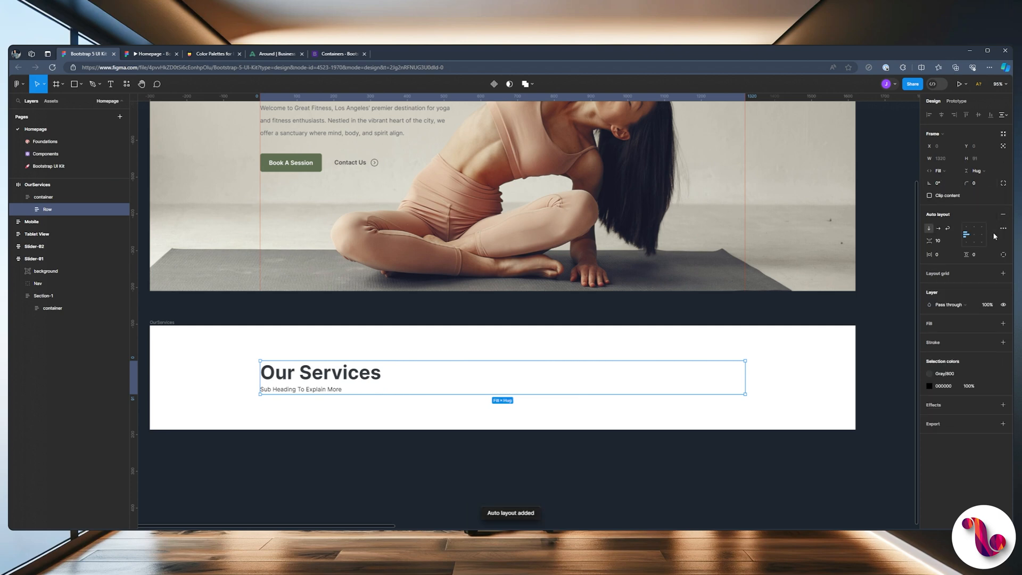
{"action": "left_click", "coordinate": [975, 237]}
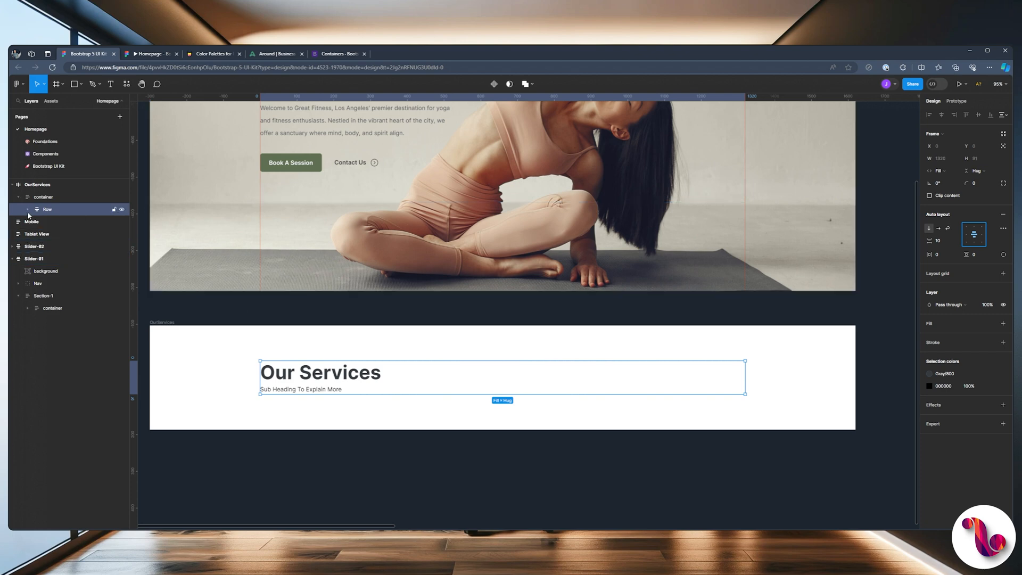
Step: Set the Heading frame inside Row to hug its contents in width and centre-align its texts
{"action": "left_click", "coordinate": [28, 210]}
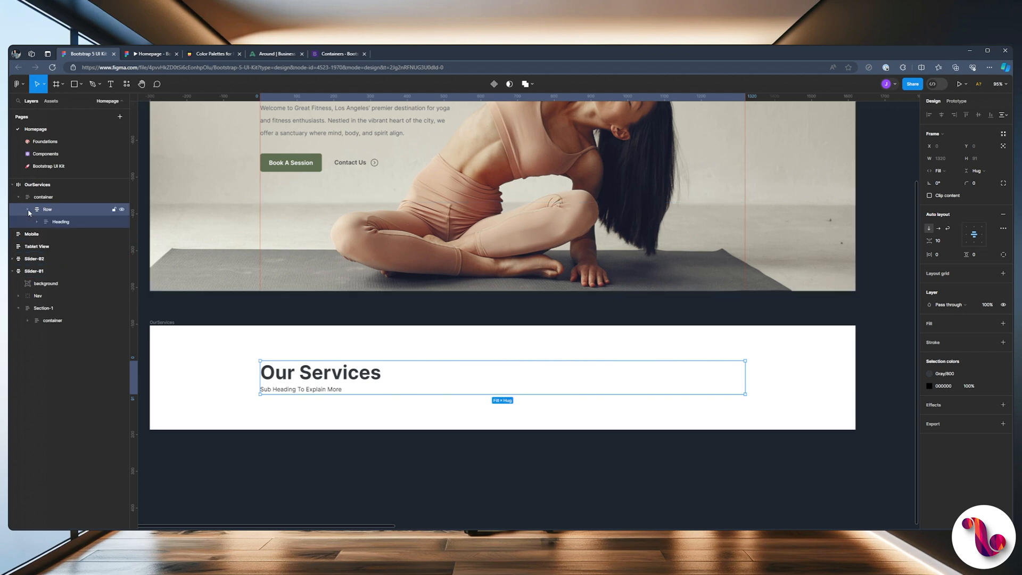
{"action": "left_click", "coordinate": [53, 222]}
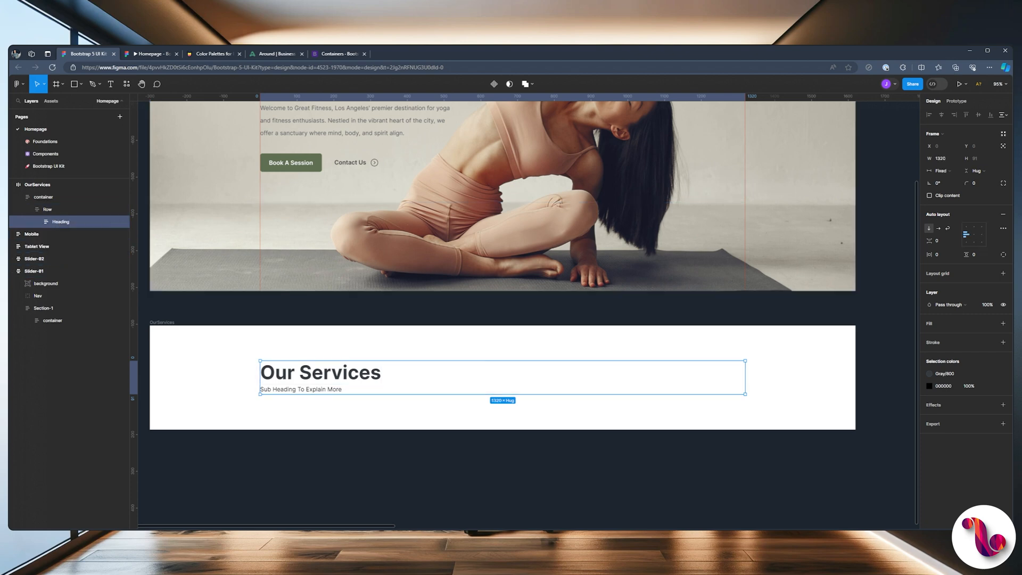
{"action": "left_click", "coordinate": [947, 170]}
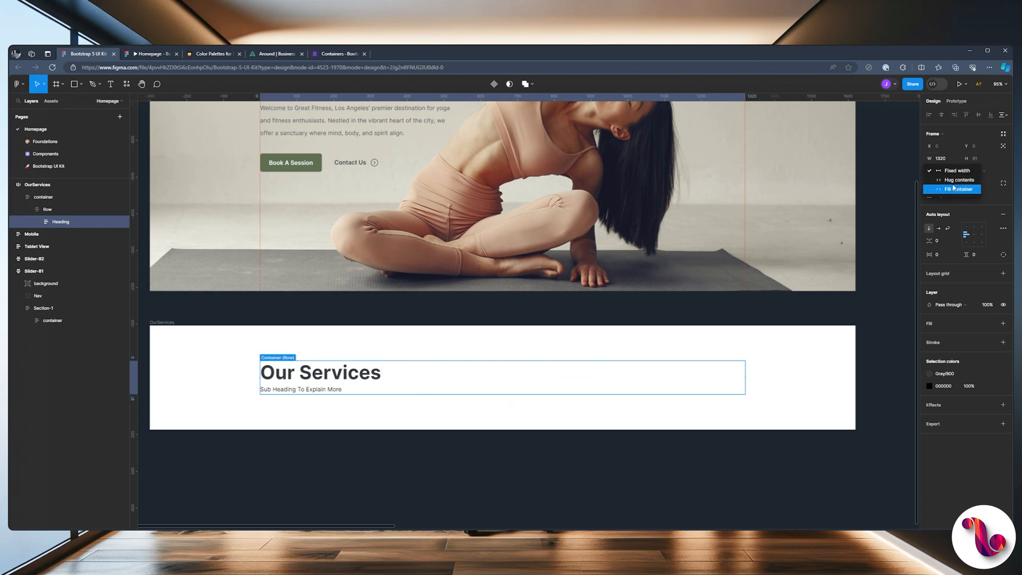
{"action": "left_click", "coordinate": [956, 180]}
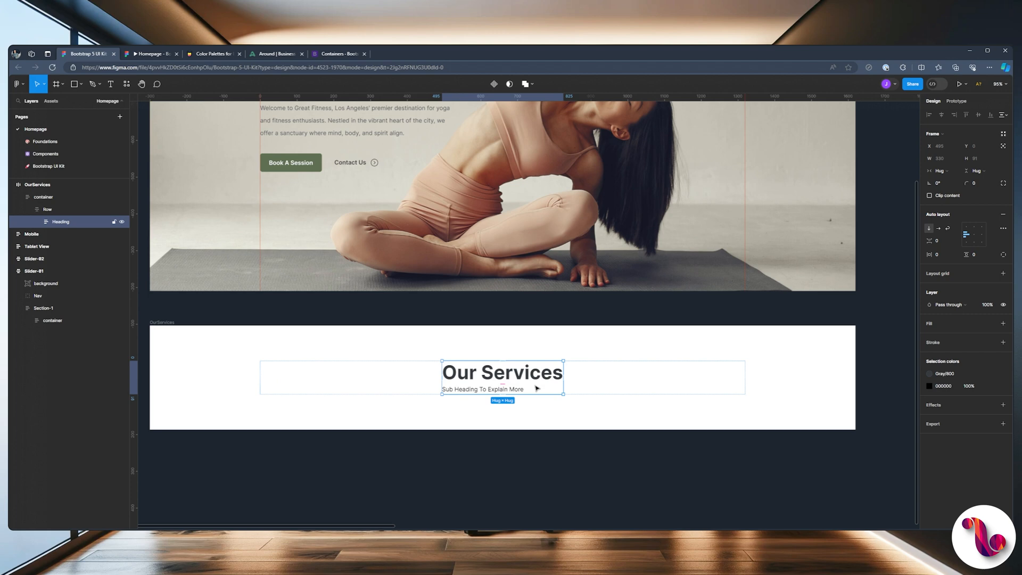
{"action": "left_click", "coordinate": [976, 238]}
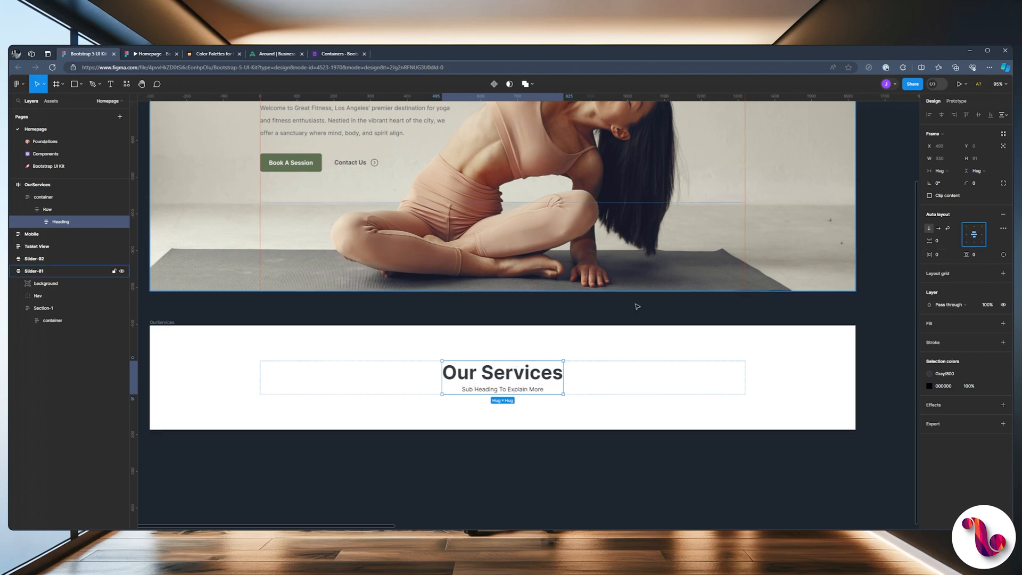
Step: Trim the text box heights to about 39 for "Our Services" and 14 for the subheading
{"action": "left_click", "coordinate": [525, 338]}
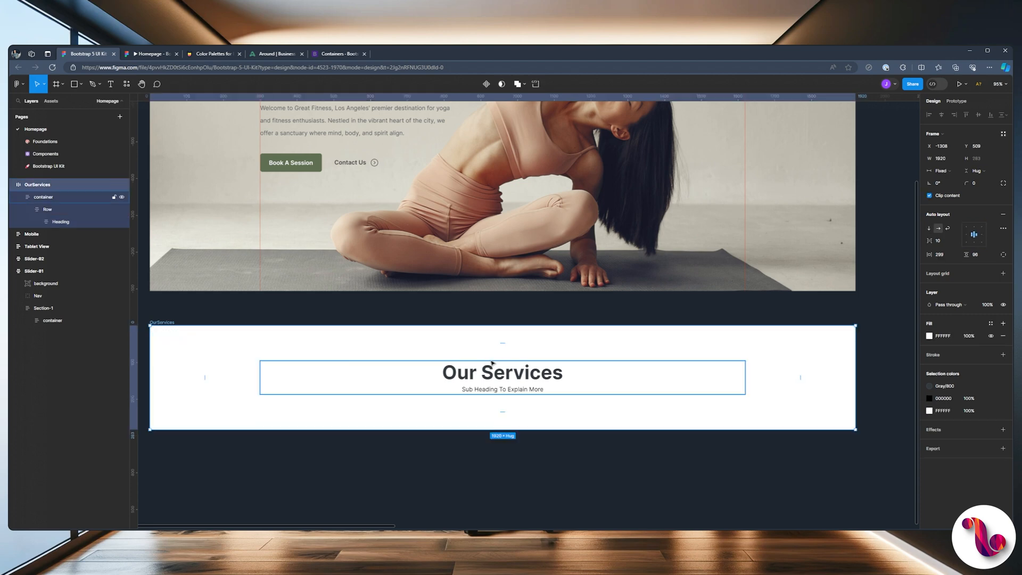
{"action": "key", "text": "alt"}
{"action": "scroll", "coordinate": [493, 392], "scroll_direction": "up", "scroll_amount": 1}
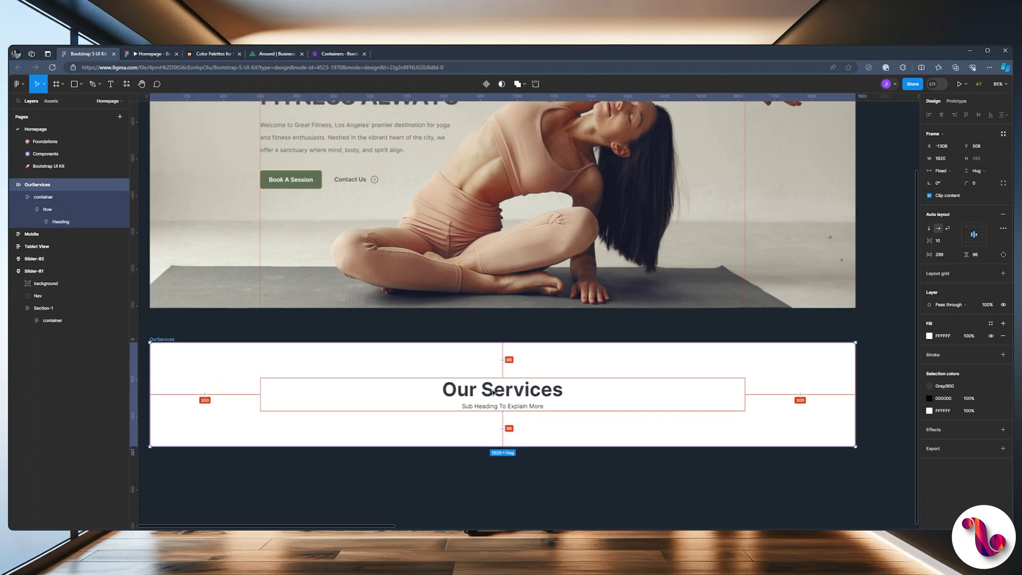
{"action": "scroll", "coordinate": [493, 392], "scroll_direction": "down", "scroll_amount": 3}
{"action": "scroll", "coordinate": [484, 240], "scroll_direction": "up", "scroll_amount": 4}
{"action": "scroll", "coordinate": [487, 256], "scroll_direction": "up", "scroll_amount": 3}
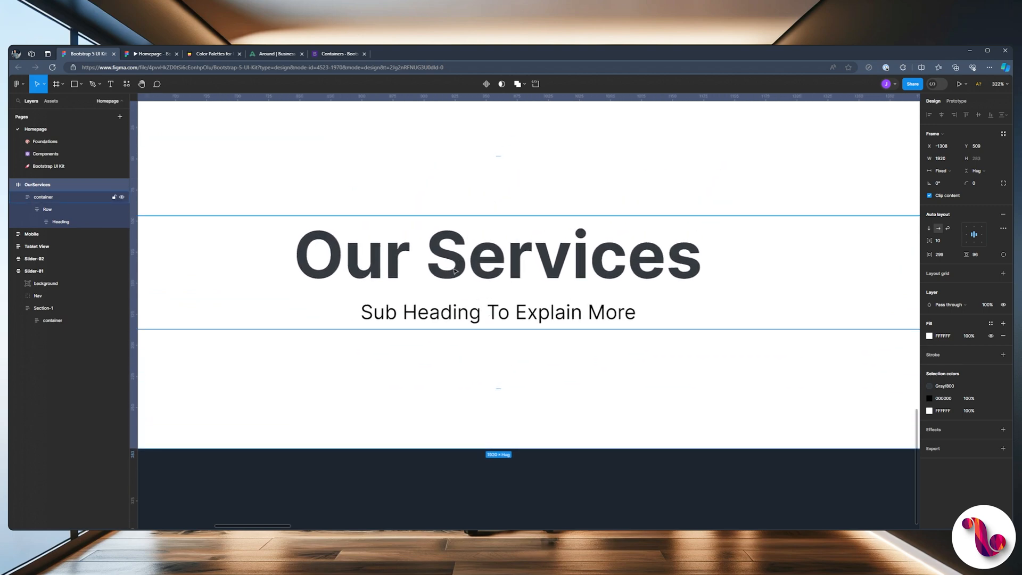
{"action": "double_click", "coordinate": [455, 271]}
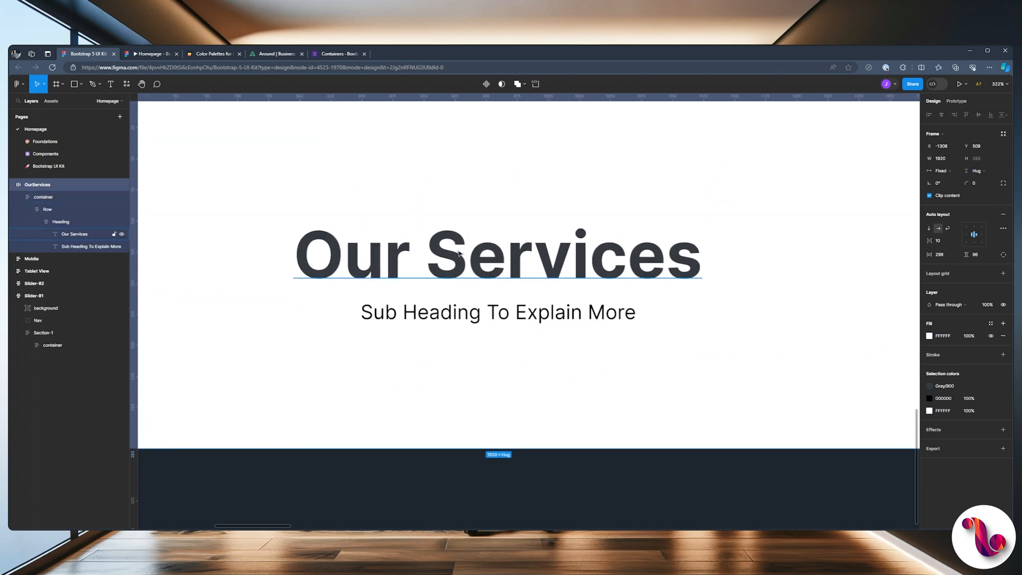
{"action": "left_click_drag", "start_coordinate": [435, 294], "coordinate": [439, 264]}
{"action": "left_click", "coordinate": [427, 297]}
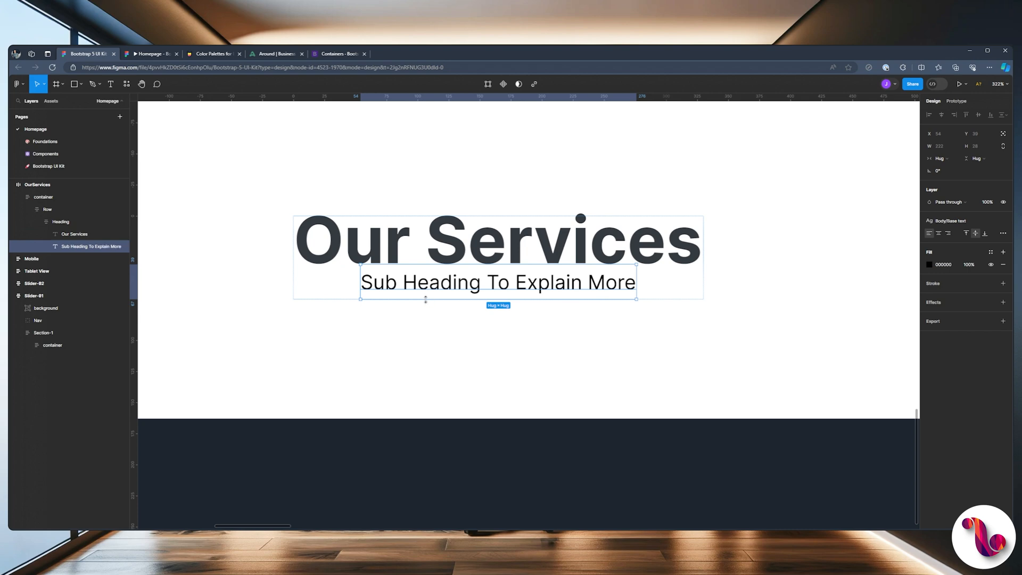
{"action": "left_click_drag", "start_coordinate": [426, 294], "coordinate": [426, 277]}
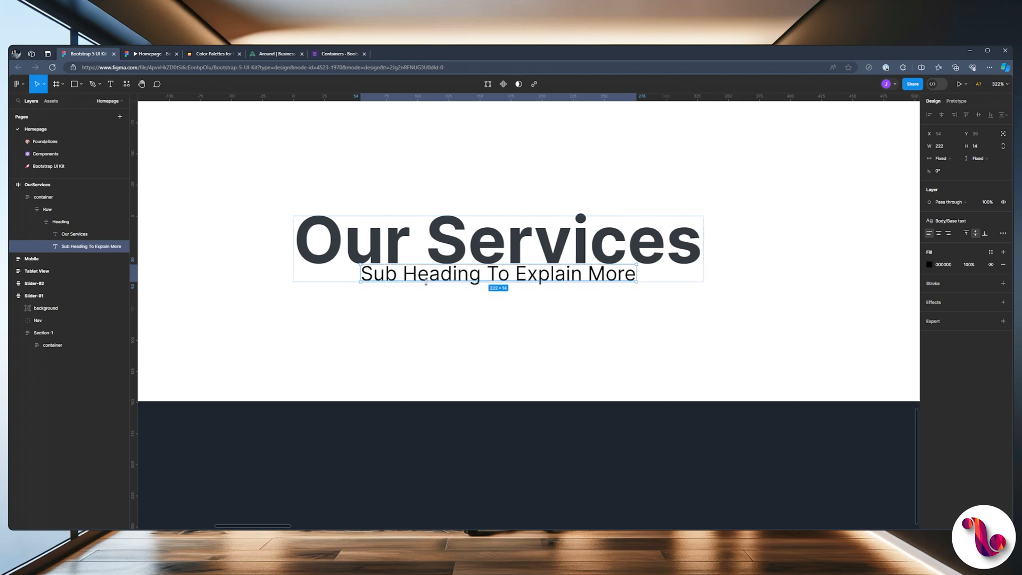
Step: Set the Heading frame's vertical gap between its two texts to 12
{"action": "left_click", "coordinate": [61, 221]}
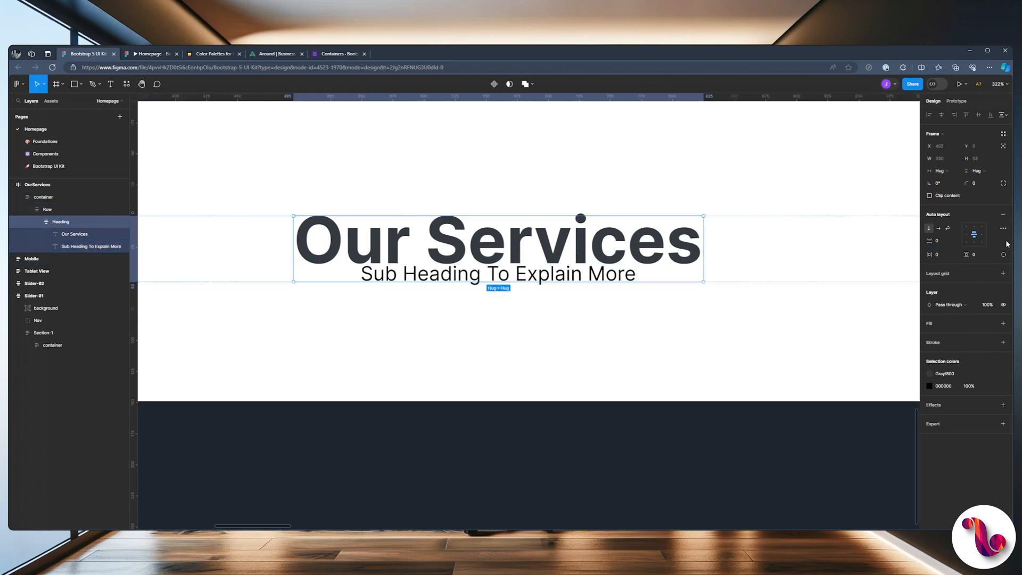
{"action": "left_click", "coordinate": [939, 237]}
{"action": "type", "text": "12"}
{"action": "key", "text": "Return"}
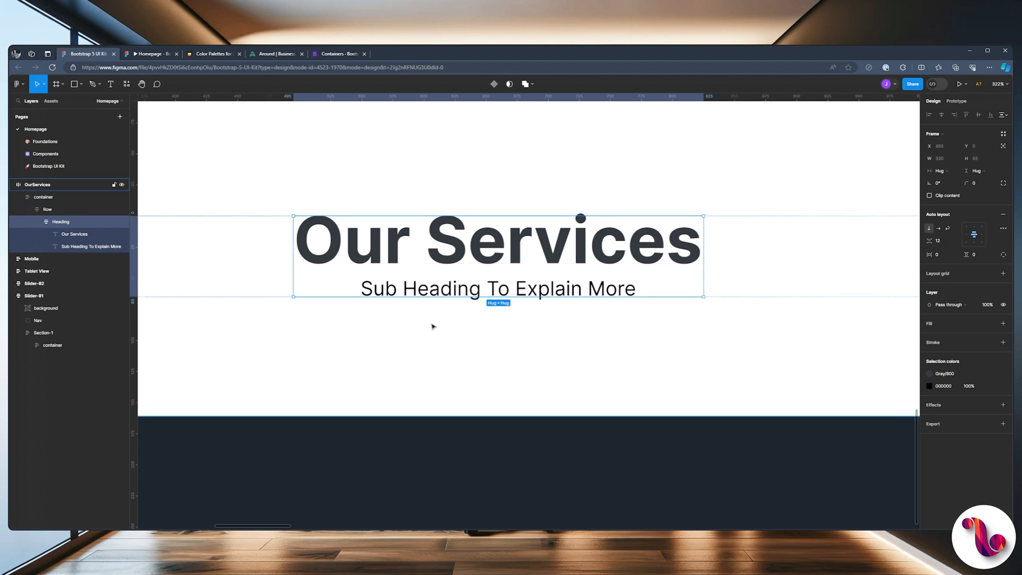
Step: Preview the OurServices frame in the Homepage prototype, and return to the design file
{"action": "scroll", "coordinate": [432, 326], "scroll_direction": "down", "scroll_amount": 3}
{"action": "scroll", "coordinate": [432, 326], "scroll_direction": "up", "scroll_amount": 1}
{"action": "scroll", "coordinate": [432, 326], "scroll_direction": "down", "scroll_amount": 6}
{"action": "scroll", "coordinate": [432, 326], "scroll_direction": "down", "scroll_amount": 2}
{"action": "key", "text": "ctrl+Tab"}
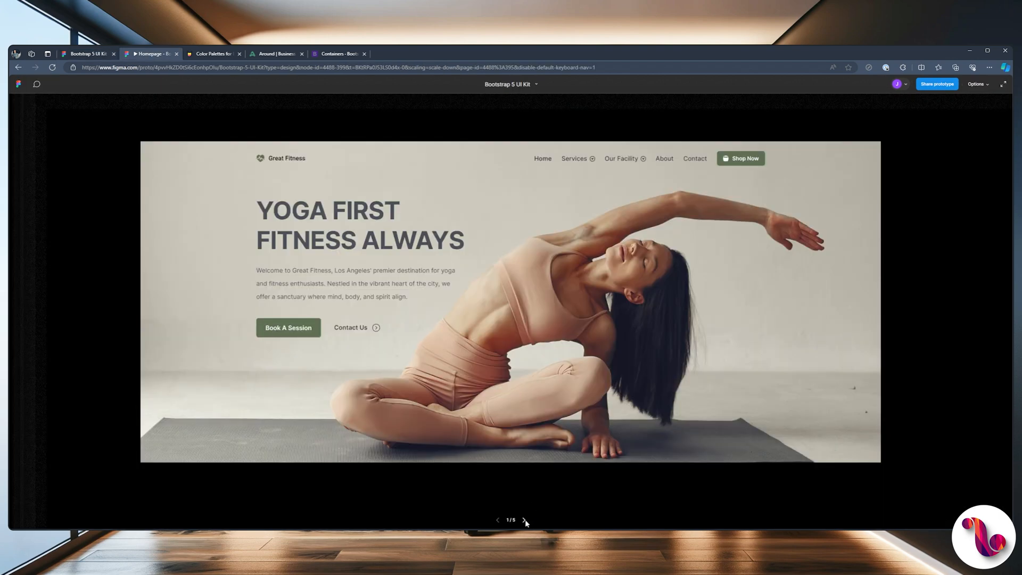
{"action": "left_click", "coordinate": [524, 520]}
{"action": "left_click", "coordinate": [524, 519]}
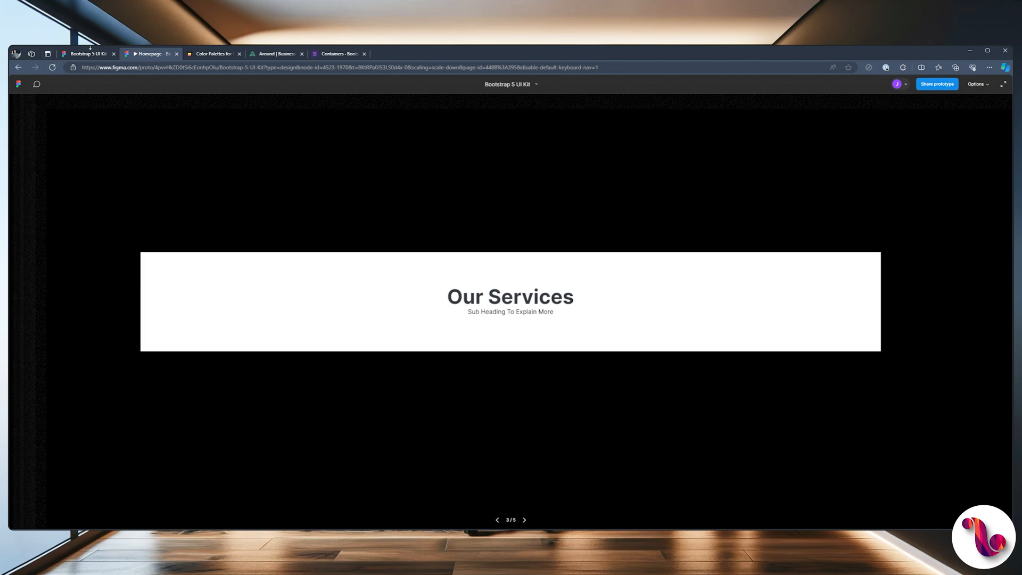
{"action": "left_click", "coordinate": [88, 54]}
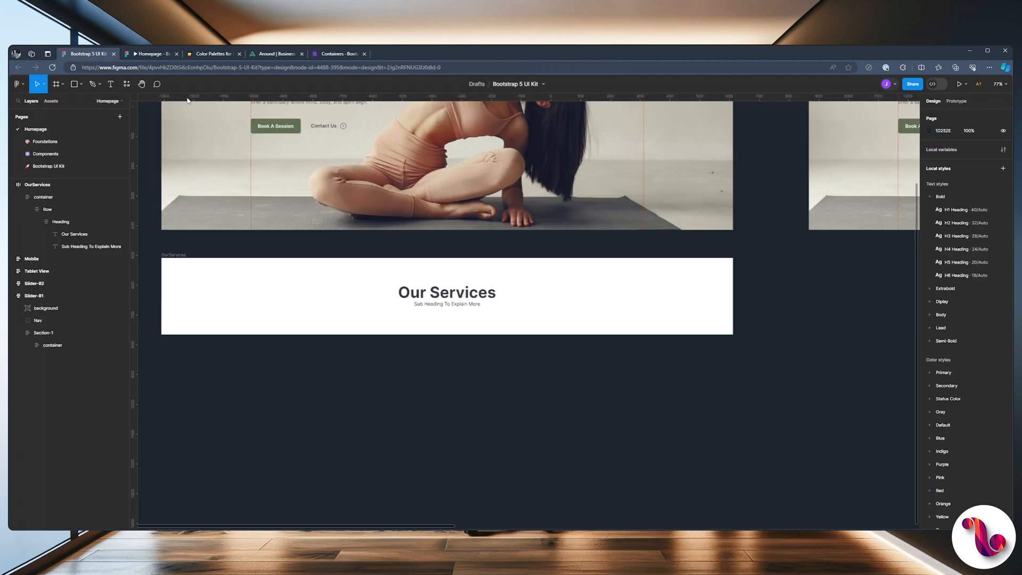
Step: Turn the container in the OurServices section into a component
{"action": "scroll", "coordinate": [470, 367], "scroll_direction": "up", "scroll_amount": 1}
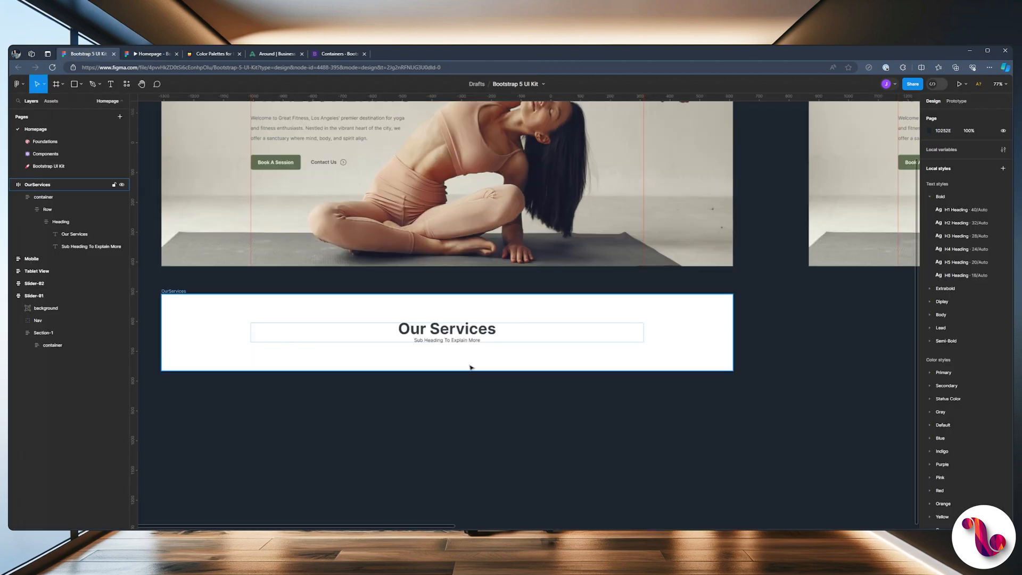
{"action": "right_click", "coordinate": [456, 341]}
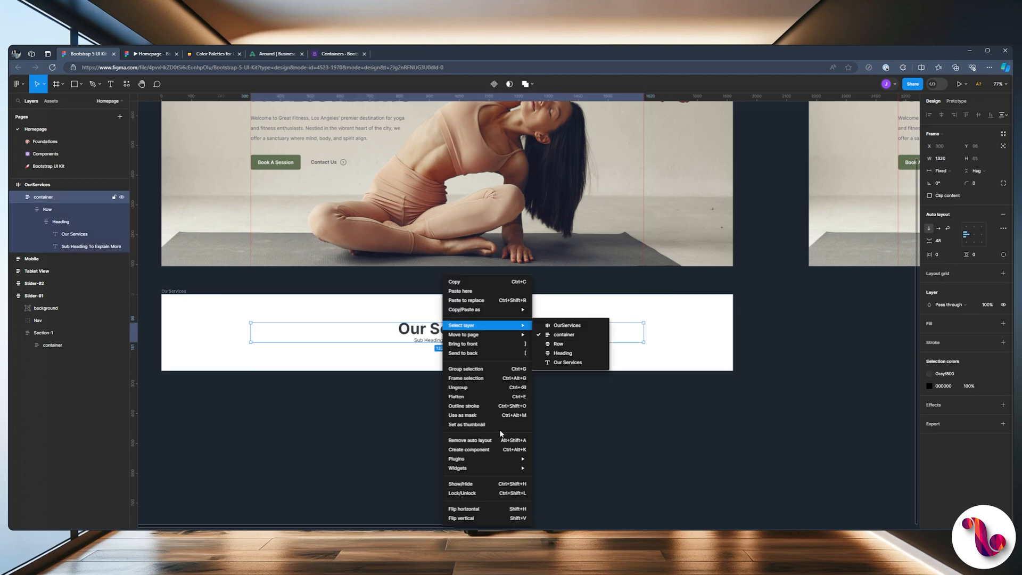
{"action": "left_click", "coordinate": [480, 449]}
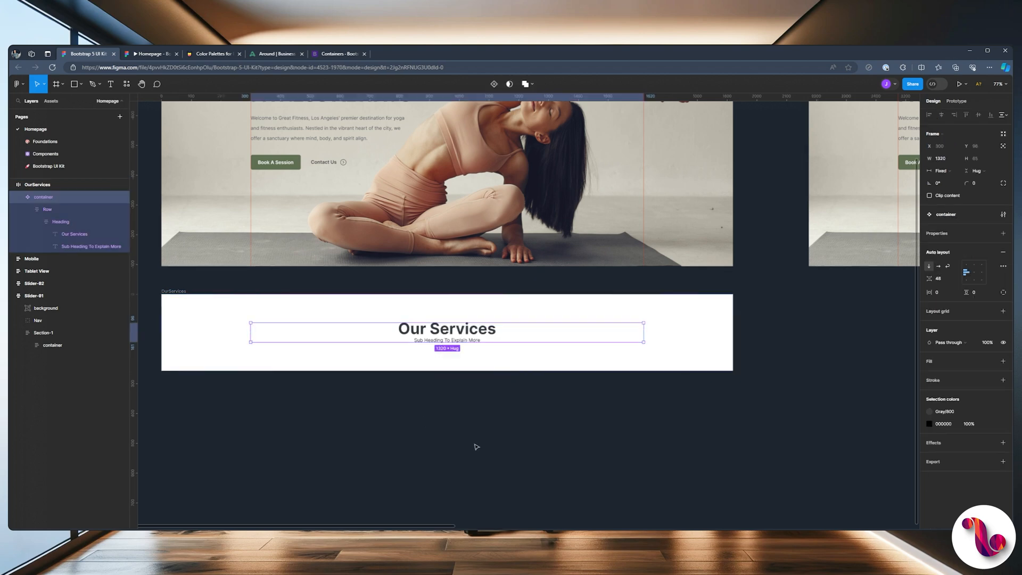
Step: Look for the new container component among the Homepage local components in the asset library
{"action": "left_click", "coordinate": [51, 101]}
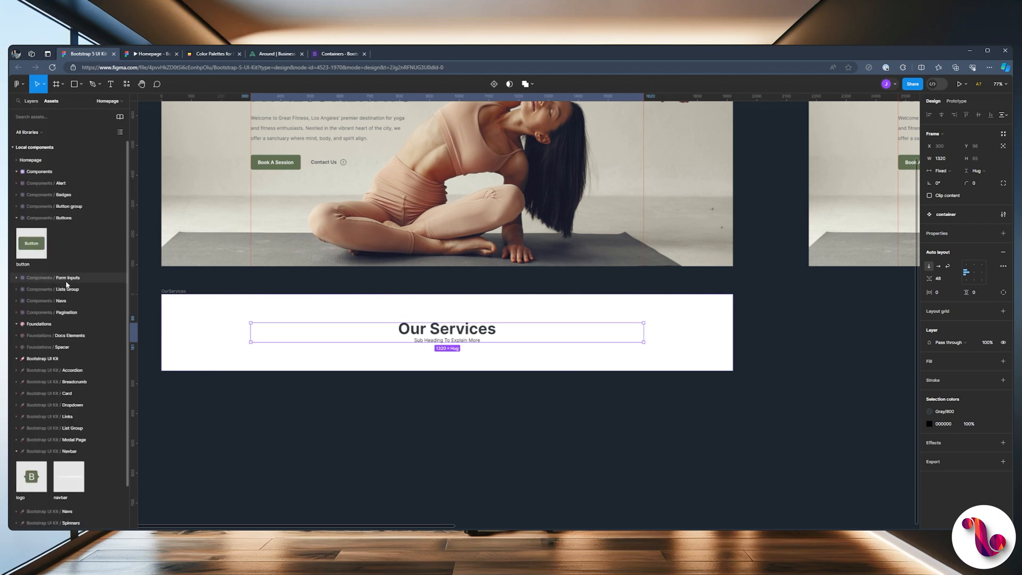
{"action": "scroll", "coordinate": [63, 303], "scroll_direction": "down", "scroll_amount": 2}
{"action": "scroll", "coordinate": [63, 304], "scroll_direction": "up", "scroll_amount": 2}
{"action": "key", "text": "Escape"}
{"action": "left_click", "coordinate": [17, 159]}
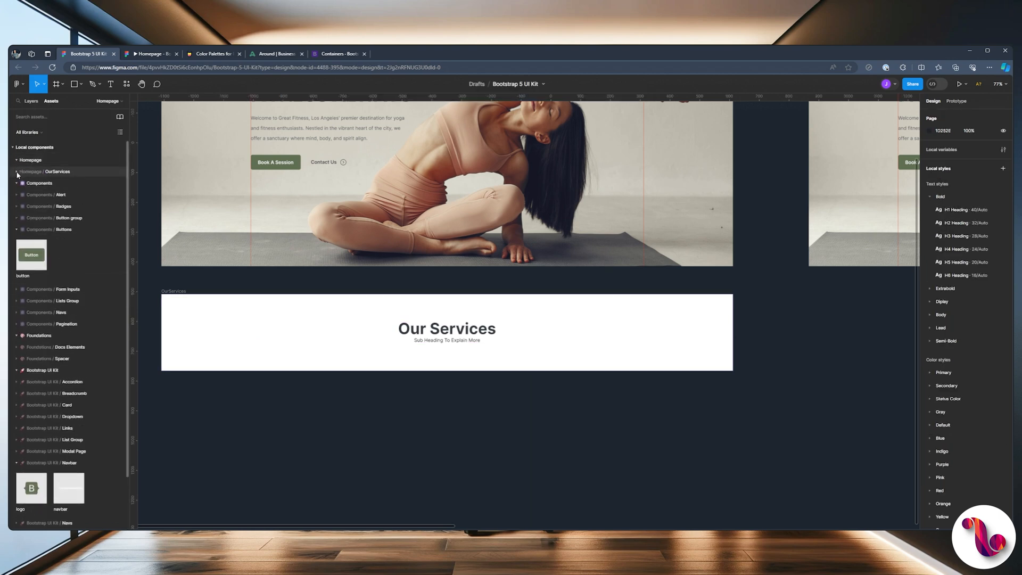
{"action": "left_click", "coordinate": [38, 189]}
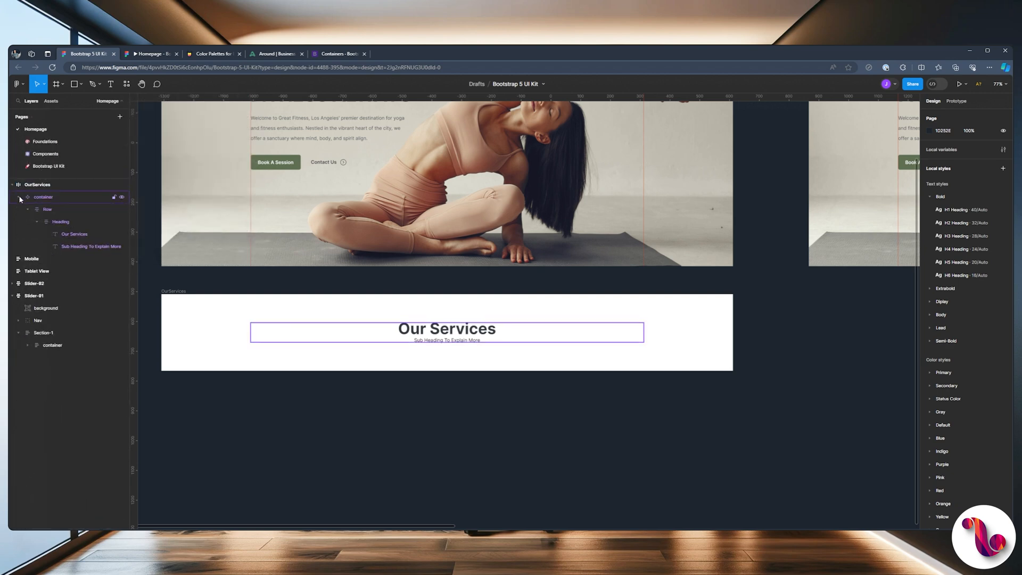
Step: Copy the container from Section-1 of Slider-01 and paste it into the OurServices frame
{"action": "left_click", "coordinate": [19, 197]}
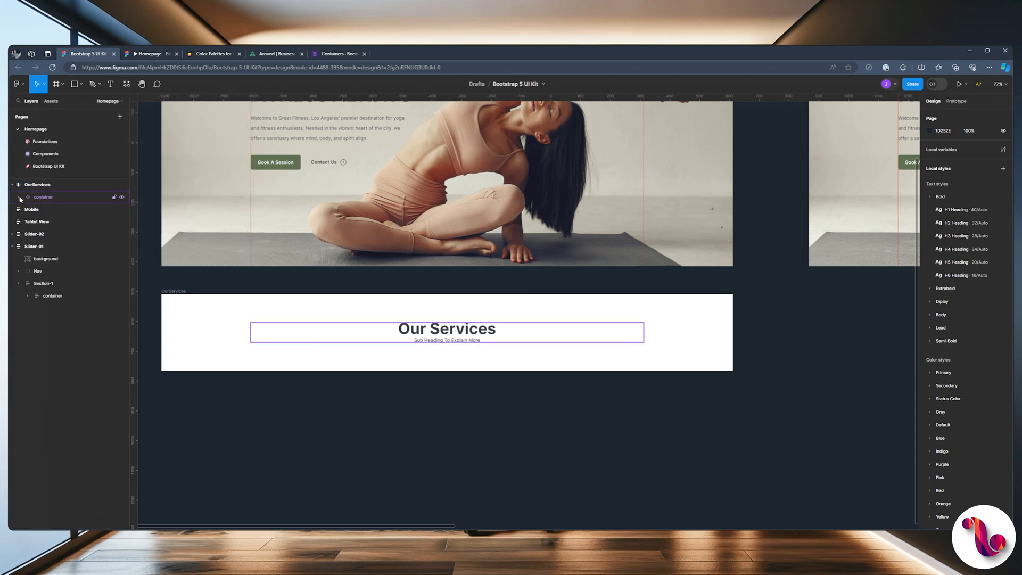
{"action": "left_click", "coordinate": [18, 197]}
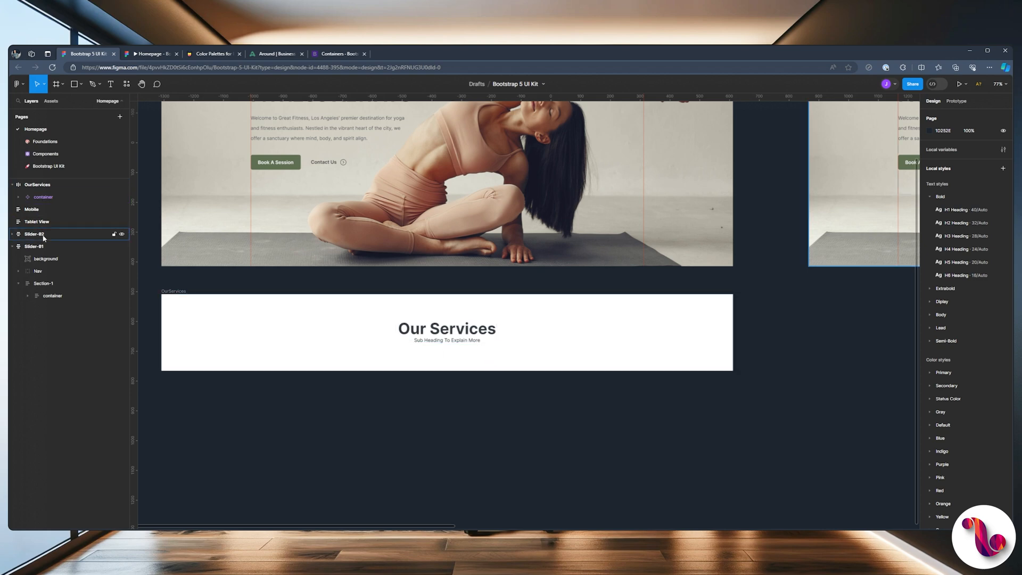
{"action": "left_click", "coordinate": [49, 299]}
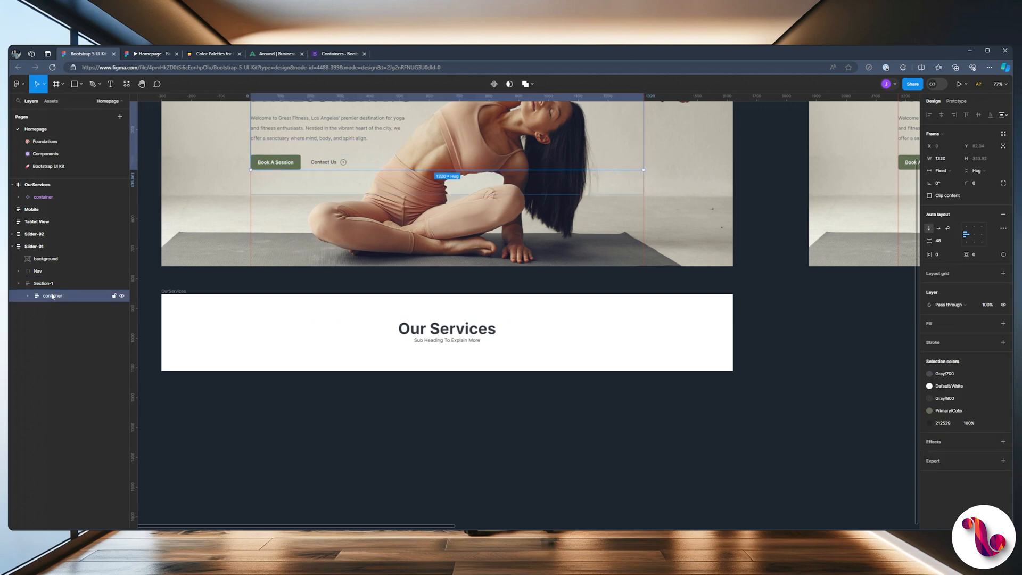
{"action": "left_click", "coordinate": [37, 185]}
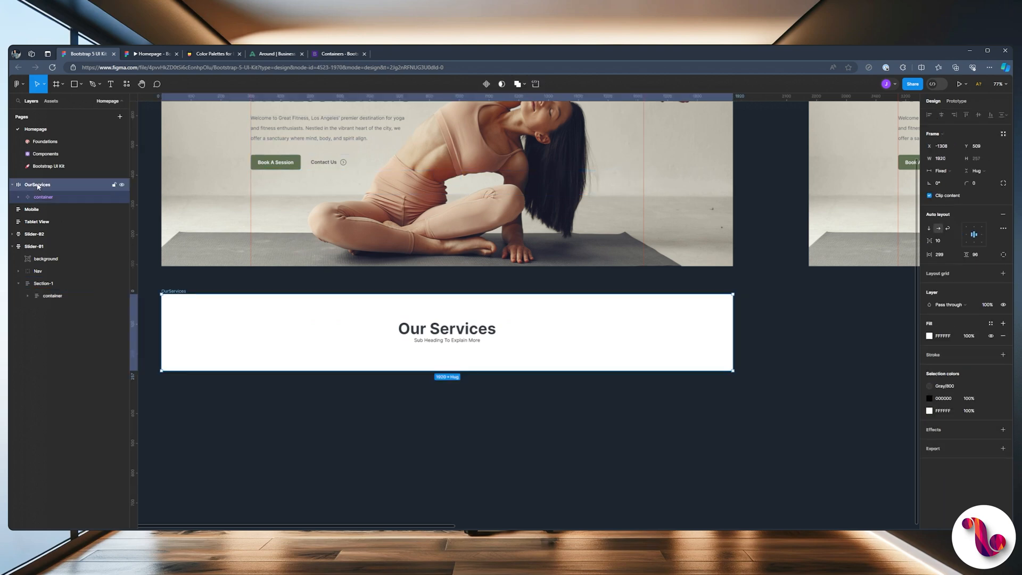
{"action": "key", "text": "ctrl+v"}
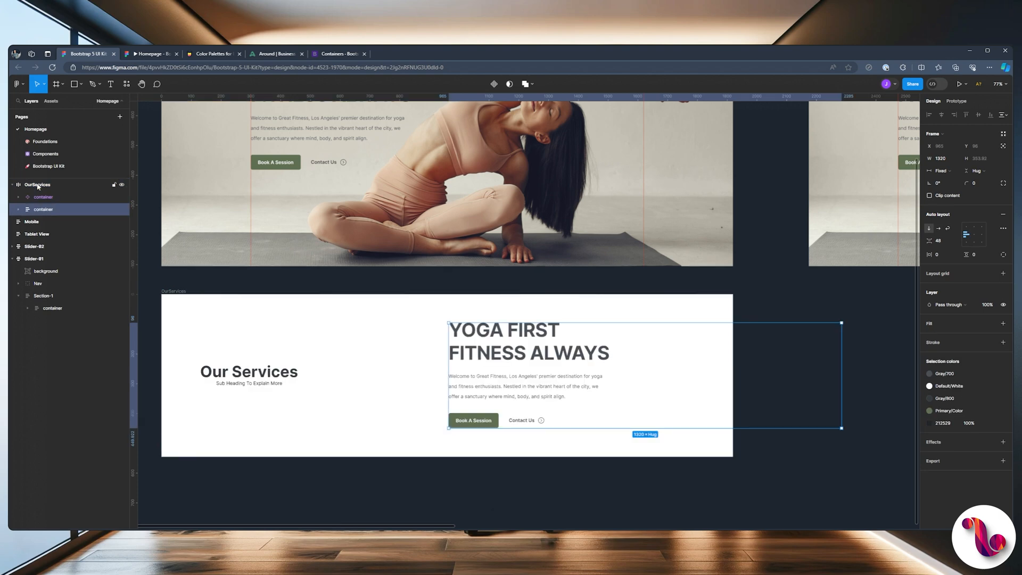
Step: Switch the OurServices frame's auto layout to vertical with a gap of 45 between its two containers
{"action": "left_click", "coordinate": [39, 185]}
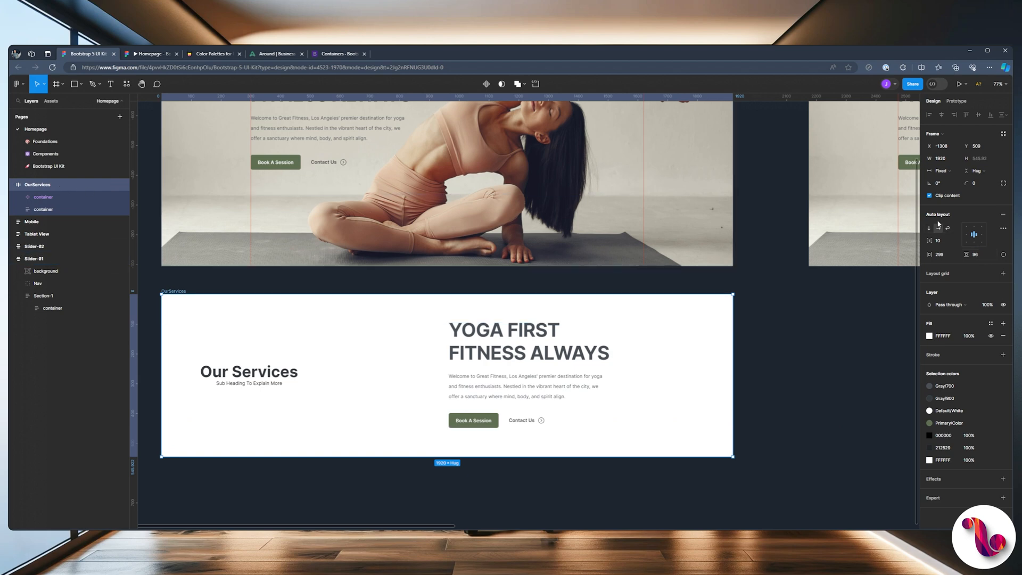
{"action": "left_click", "coordinate": [930, 229]}
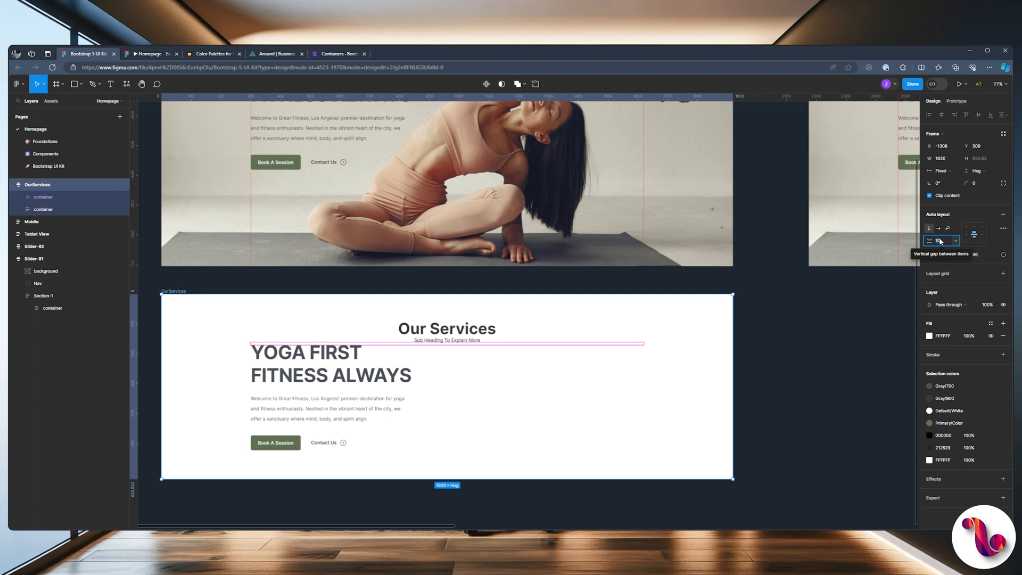
{"action": "type", "text": "45"}
{"action": "key", "text": "Return"}
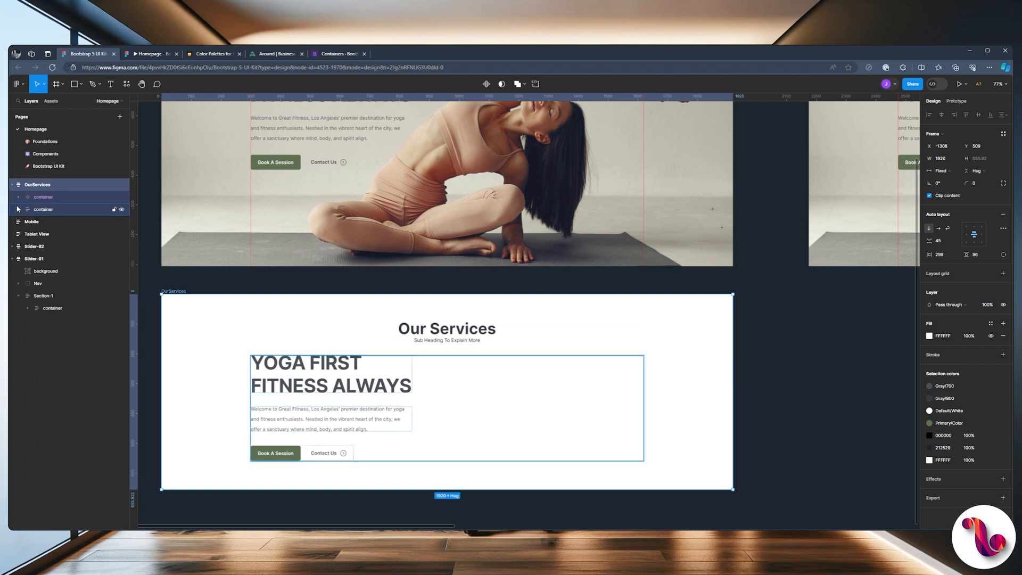
Step: Delete the yoga heading, the welcome paragraph and the button row from the pasted container in OurServices
{"action": "left_click", "coordinate": [44, 211]}
{"action": "left_click", "coordinate": [19, 210]}
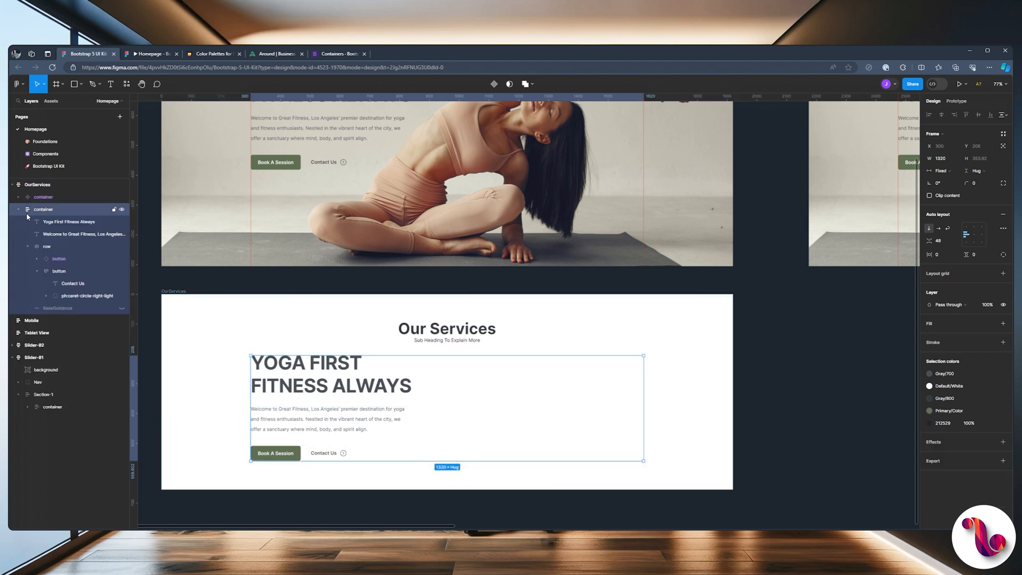
{"action": "left_click", "coordinate": [28, 246]}
{"action": "key", "text": "Return"}
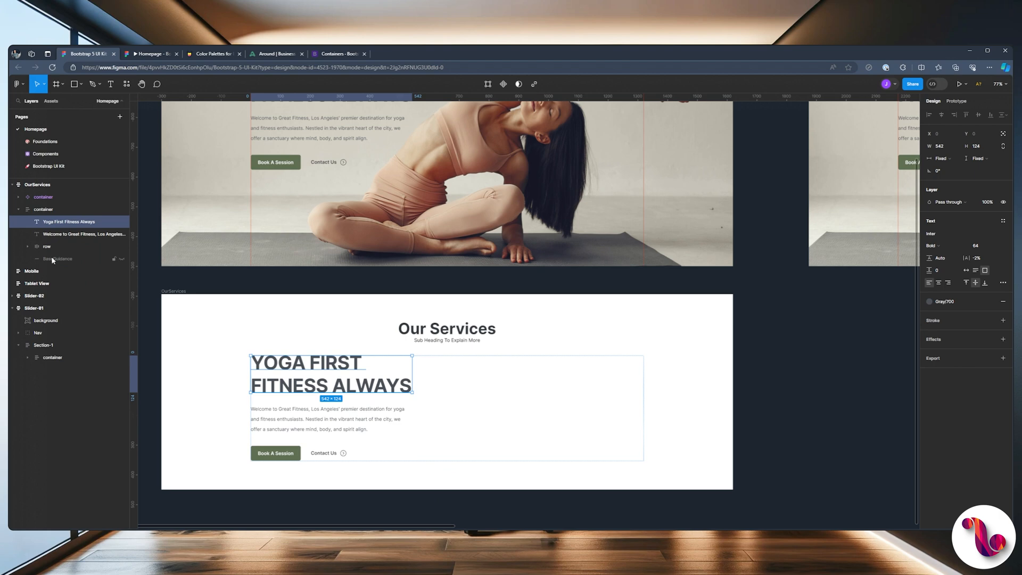
{"action": "key", "text": "Delete"}
{"action": "left_click", "coordinate": [310, 293]}
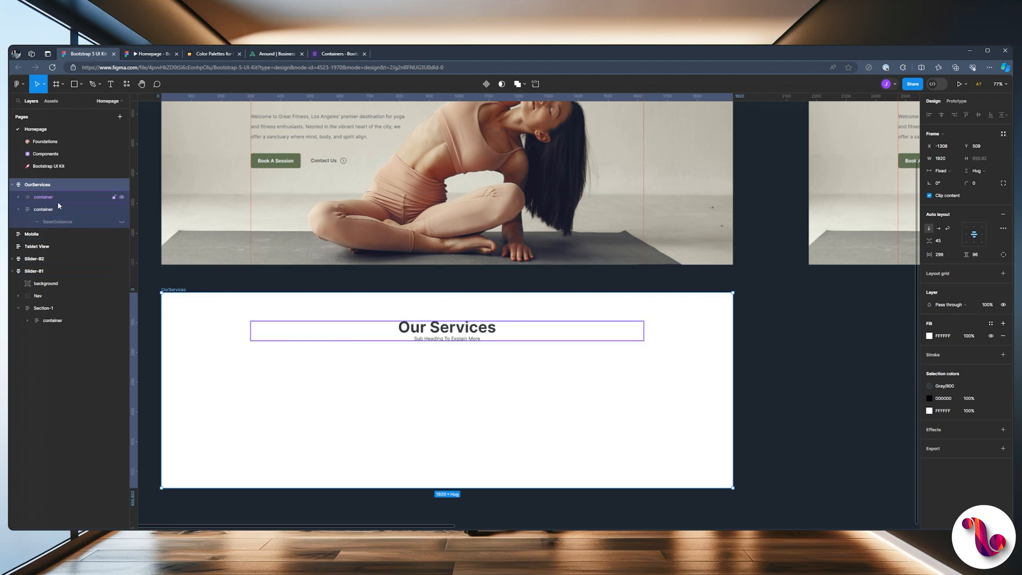
Step: Select the emptied container as the target and search for "Spa" icons with the Iconify plugin
{"action": "left_click", "coordinate": [47, 210]}
{"action": "left_click", "coordinate": [126, 83]}
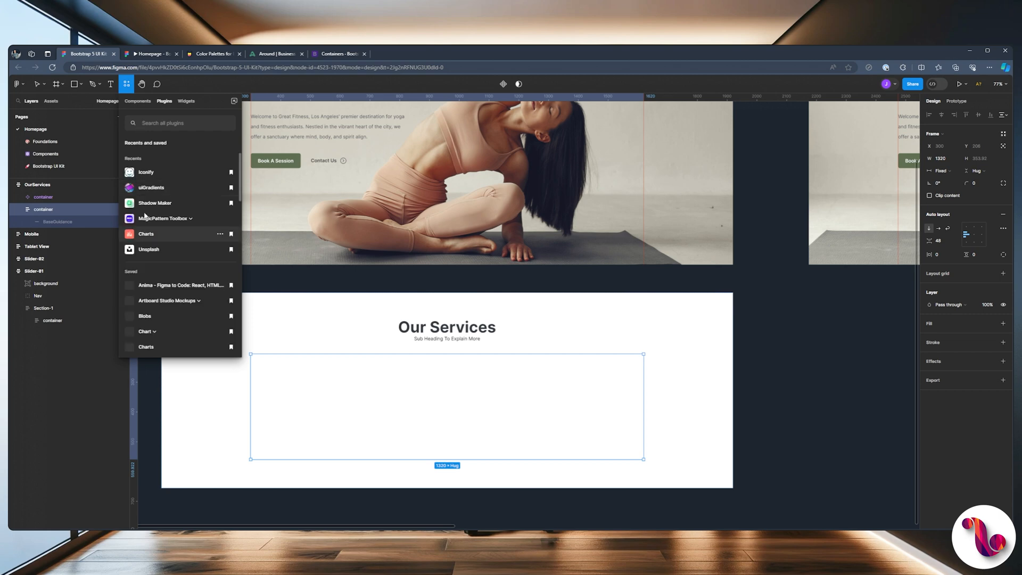
{"action": "key", "text": "Escape"}
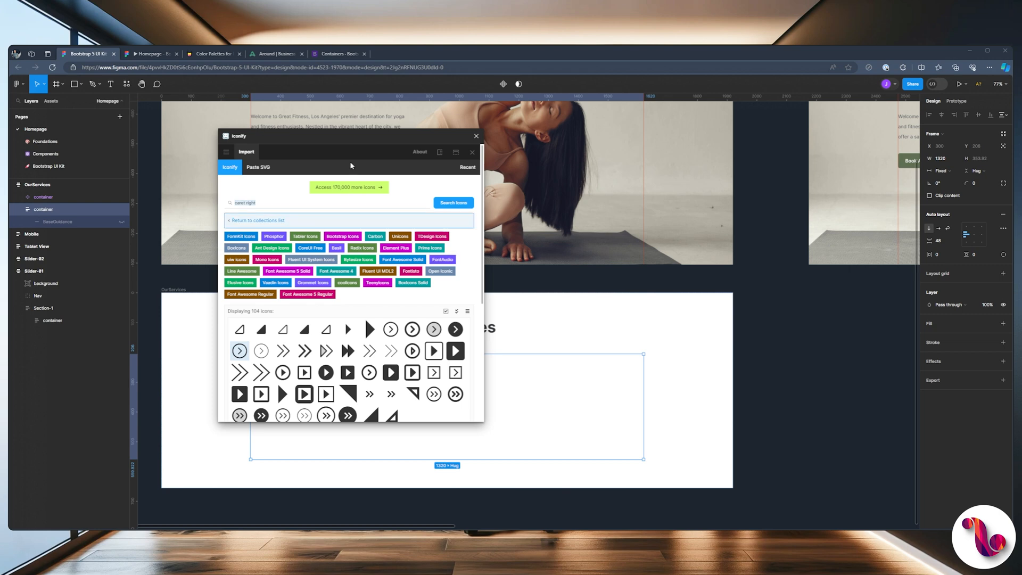
{"action": "left_click_drag", "start_coordinate": [327, 138], "coordinate": [477, 158]}
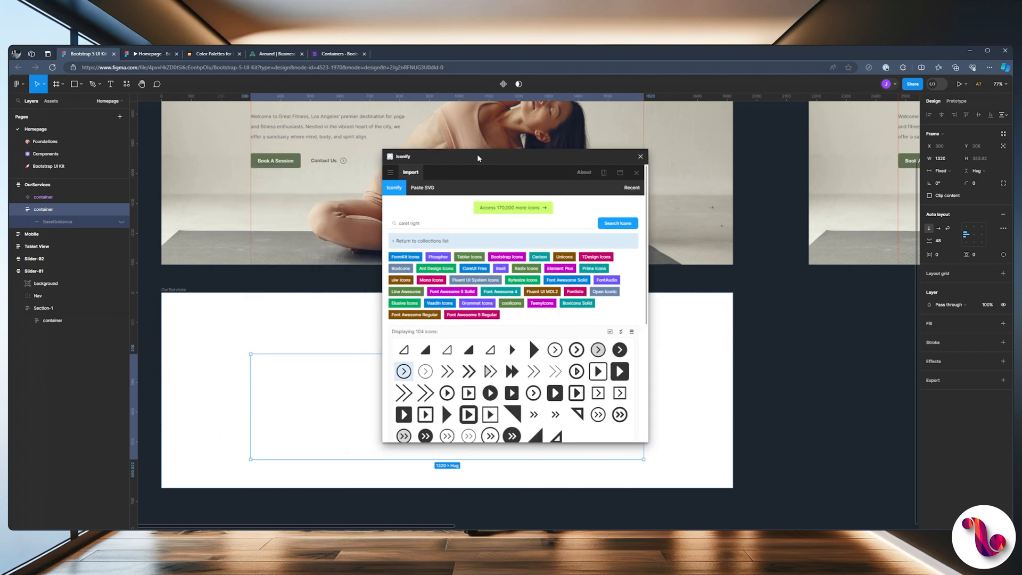
{"action": "left_click", "coordinate": [427, 222]}
{"action": "type", "text": "Sp"}
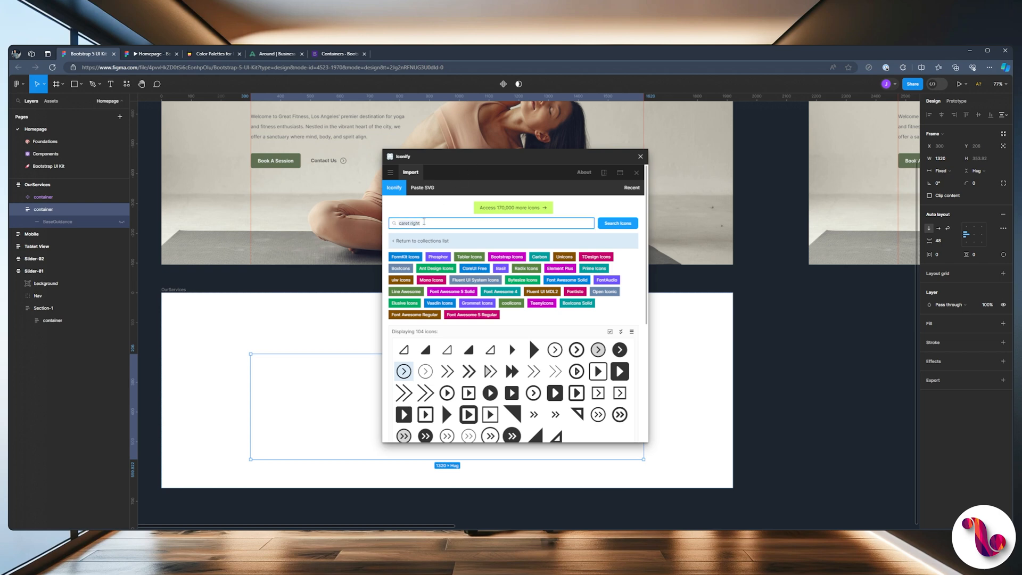
{"action": "type", "text": "a"}
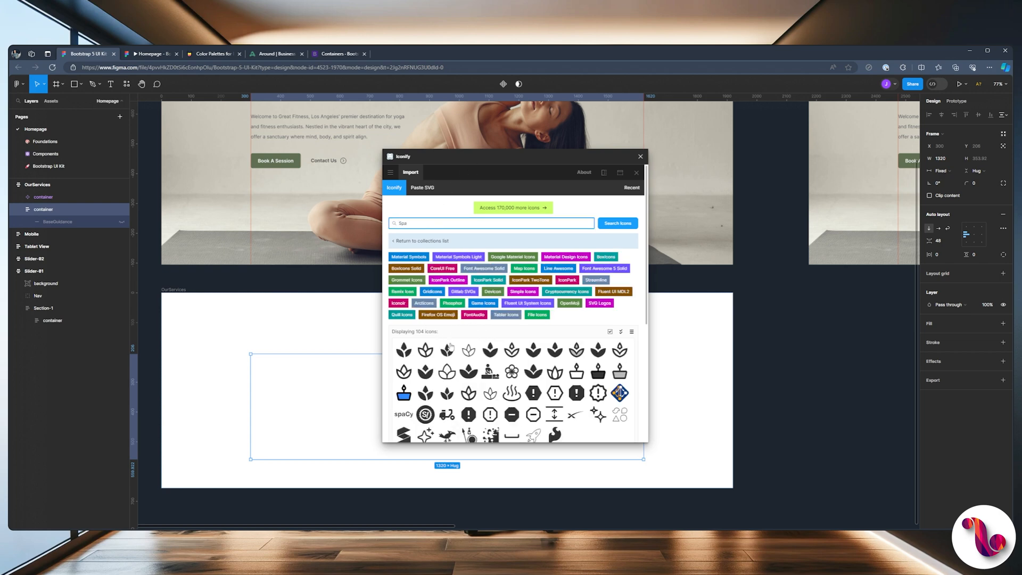
Step: Import the material-symbols:spa icon into the emptied container and close the plugin
{"action": "left_click", "coordinate": [404, 349]}
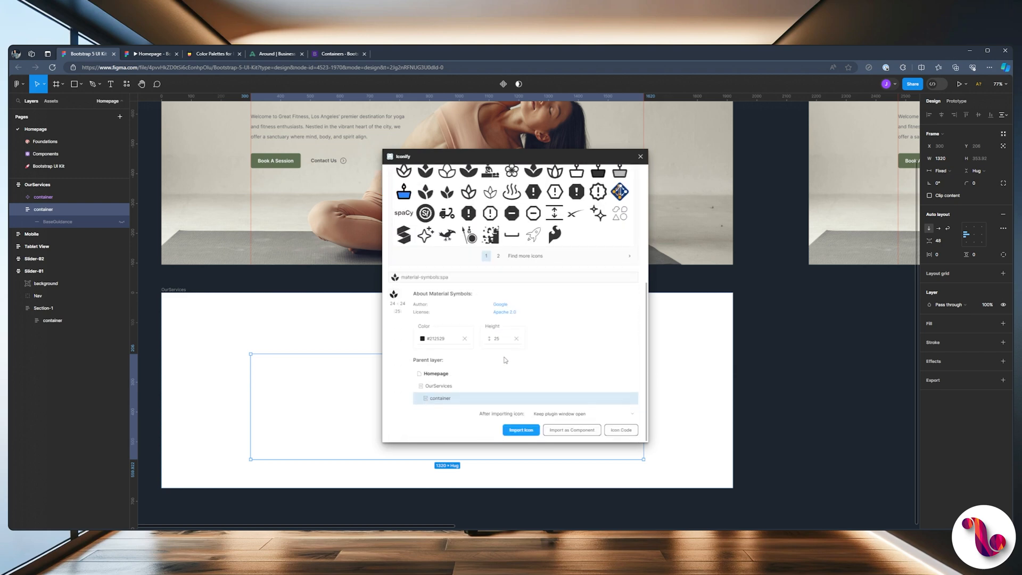
{"action": "left_click", "coordinate": [521, 430]}
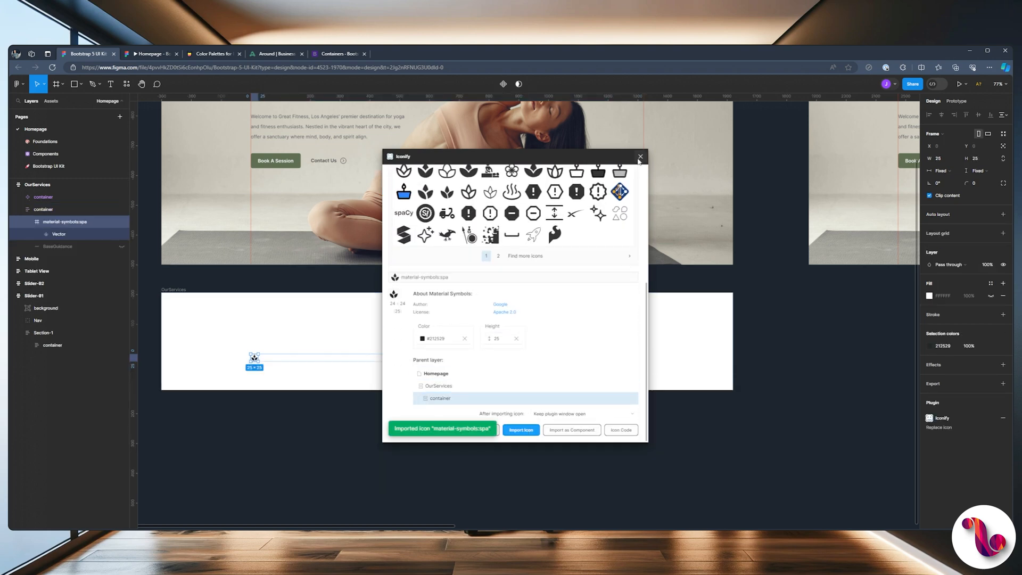
{"action": "left_click", "coordinate": [640, 158]}
Step: Convert the spa icon from a frame to a group and set its width to 50 with proportions locked
{"action": "left_click", "coordinate": [944, 134]}
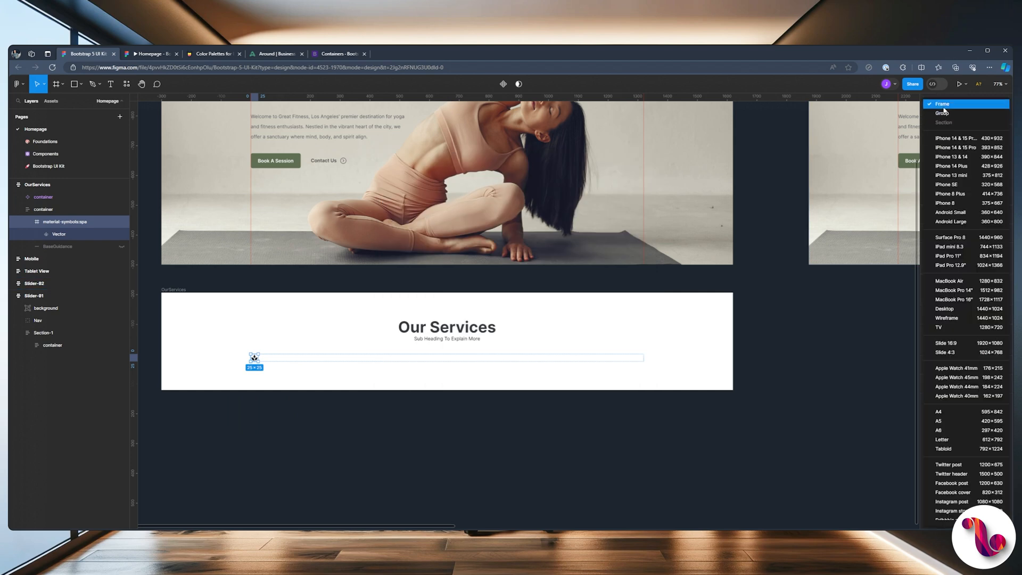
{"action": "left_click", "coordinate": [942, 114]}
{"action": "left_click", "coordinate": [28, 222]}
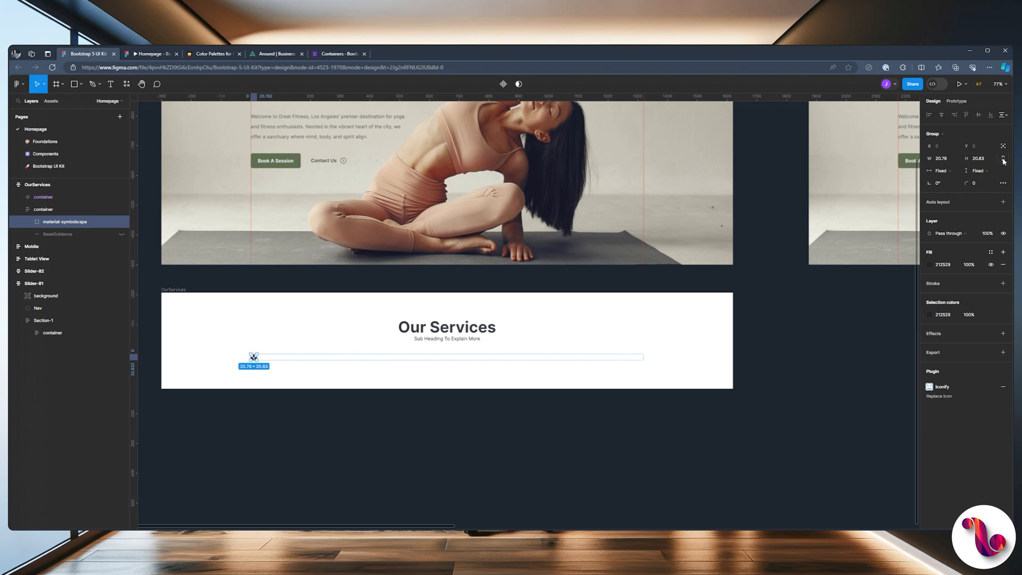
{"action": "left_click", "coordinate": [950, 161]}
{"action": "type", "text": "50"}
{"action": "key", "text": "Return"}
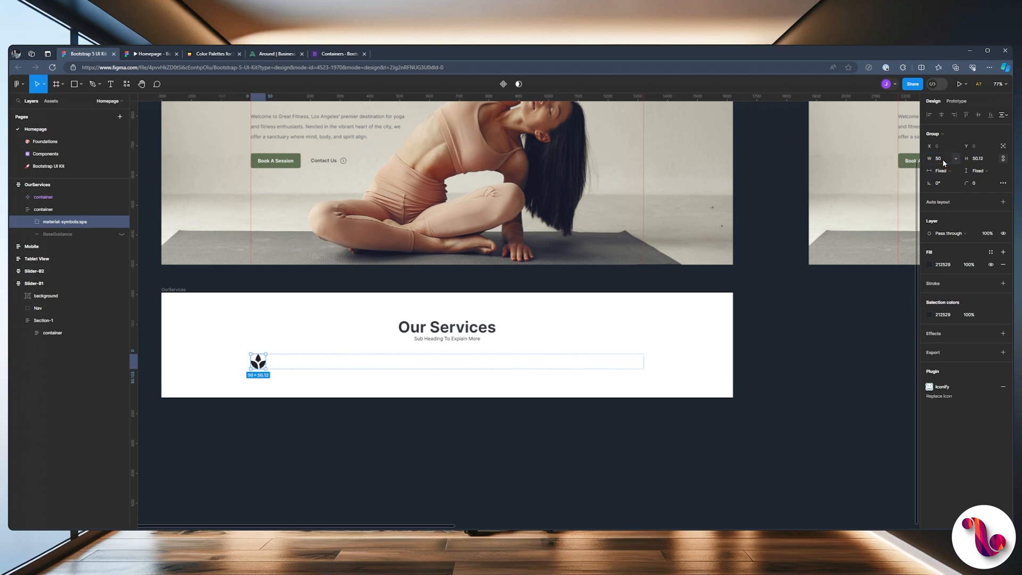
Step: Check the spa icon's size in the Homepage prototype against the design file
{"action": "left_click", "coordinate": [149, 53]}
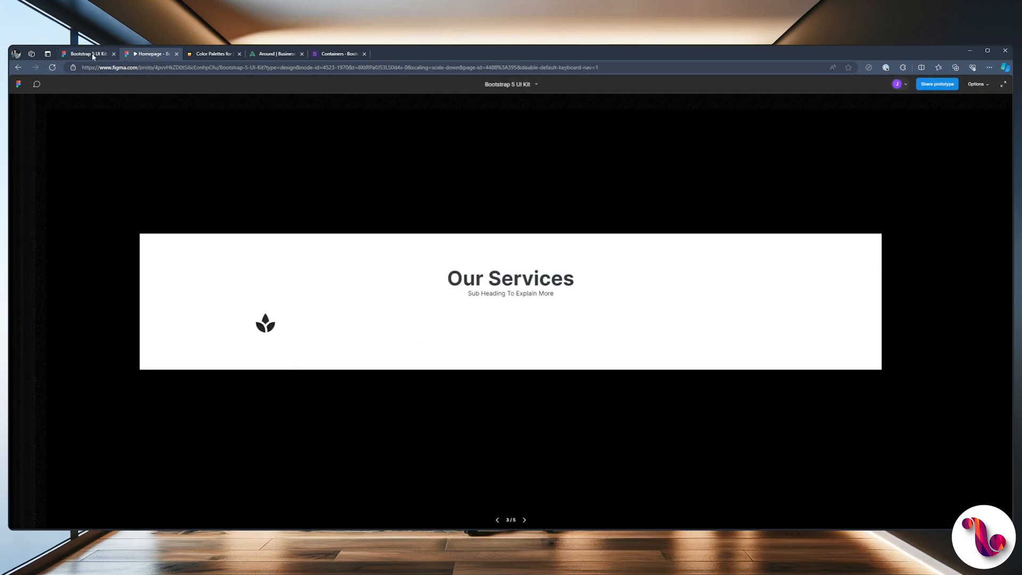
{"action": "left_click", "coordinate": [92, 55]}
{"action": "left_click", "coordinate": [143, 54]}
{"action": "left_click", "coordinate": [87, 55]}
{"action": "left_click", "coordinate": [147, 54]}
{"action": "left_click", "coordinate": [98, 55]}
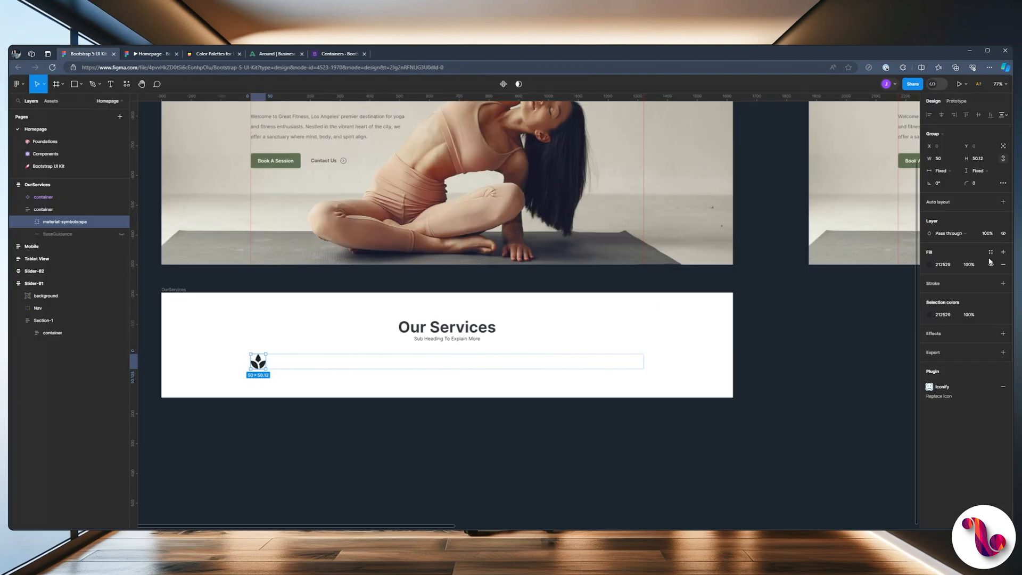
Step: Set the spa icon's width to 80 and check it in the Homepage prototype
{"action": "left_click", "coordinate": [943, 158]}
{"action": "type", "text": "80"}
{"action": "key", "text": "Return"}
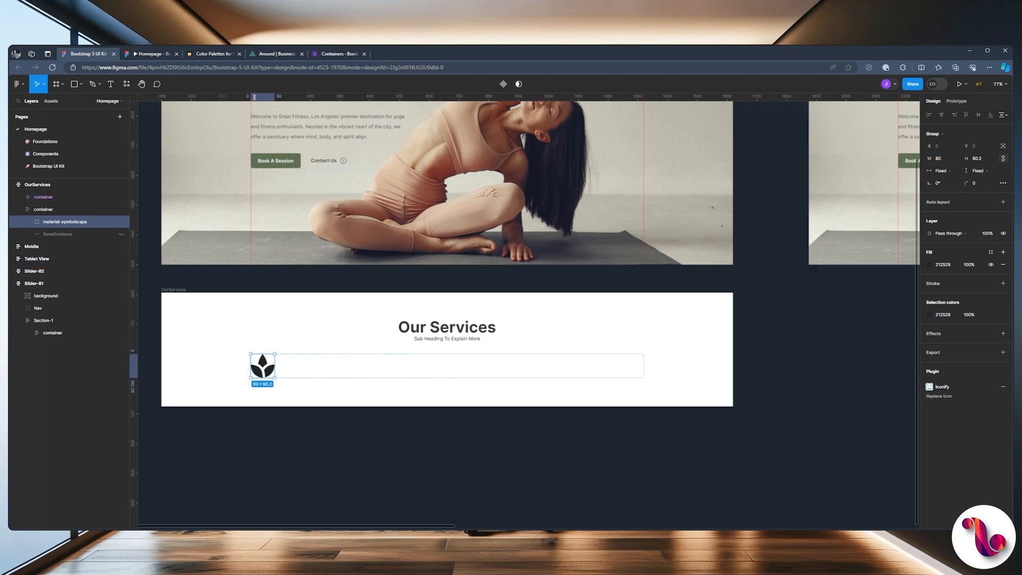
{"action": "left_click", "coordinate": [150, 54]}
{"action": "left_click", "coordinate": [88, 54]}
Step: Apply the Primary/Color style to the spa icon's fill and preview it in the Homepage prototype
{"action": "key", "text": "alt"}
{"action": "scroll", "coordinate": [225, 410], "scroll_direction": "up", "scroll_amount": 2}
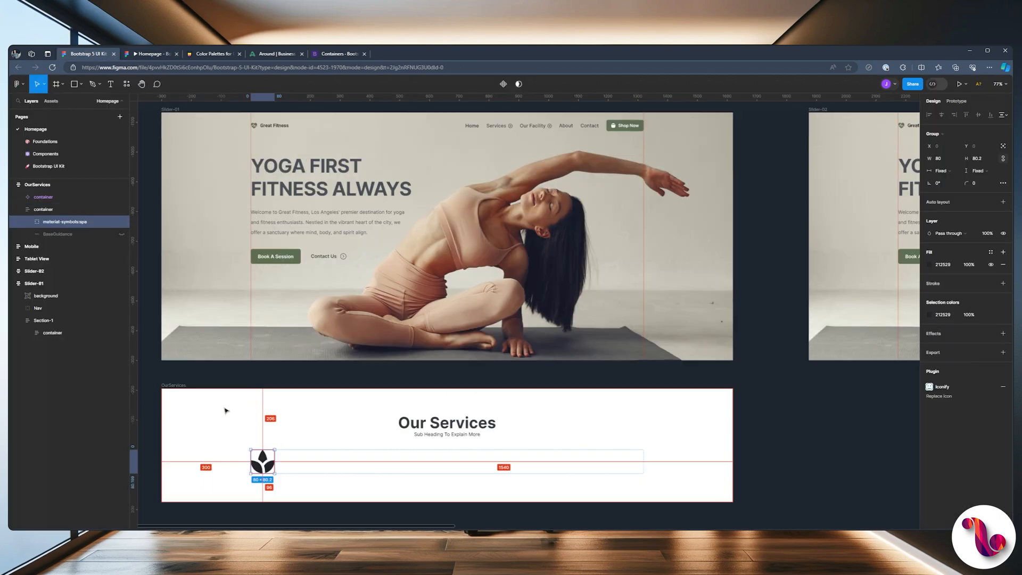
{"action": "scroll", "coordinate": [228, 408], "scroll_direction": "down", "scroll_amount": 3}
{"action": "scroll", "coordinate": [227, 394], "scroll_direction": "up", "scroll_amount": 4}
{"action": "left_click_drag", "start_coordinate": [283, 265], "coordinate": [258, 404]}
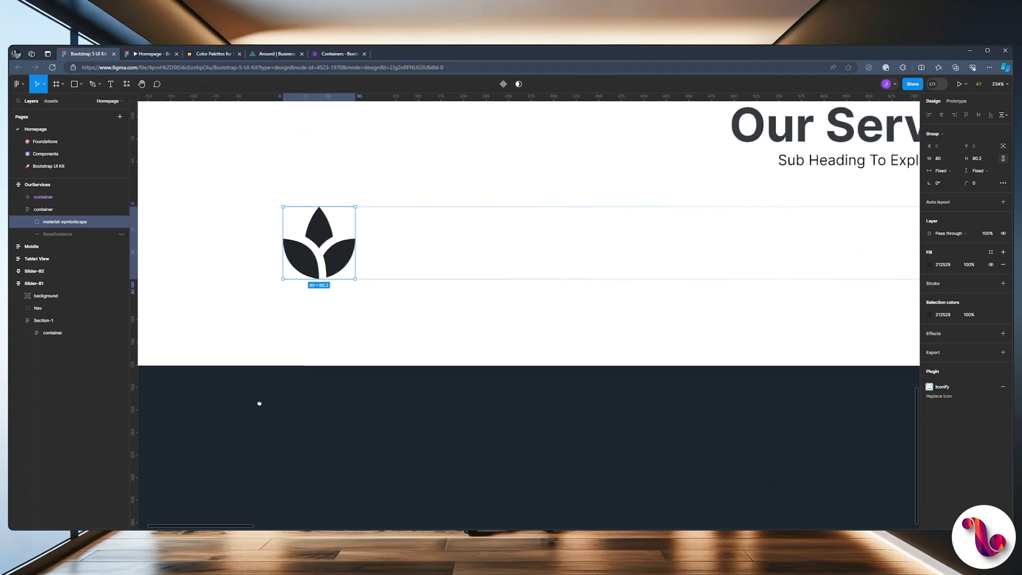
{"action": "left_click", "coordinate": [991, 252]}
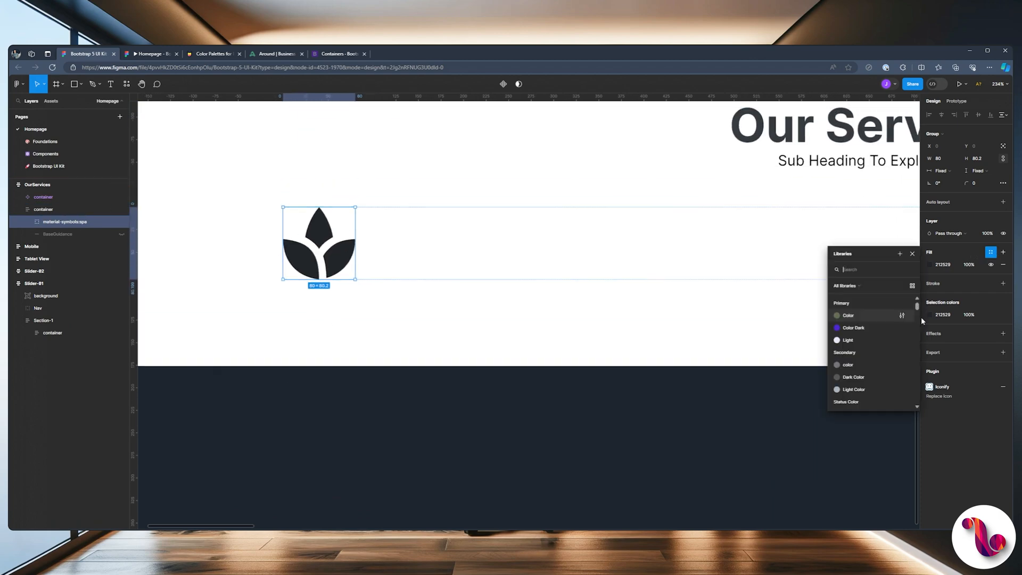
{"action": "scroll", "coordinate": [869, 351], "scroll_direction": "up", "scroll_amount": 2}
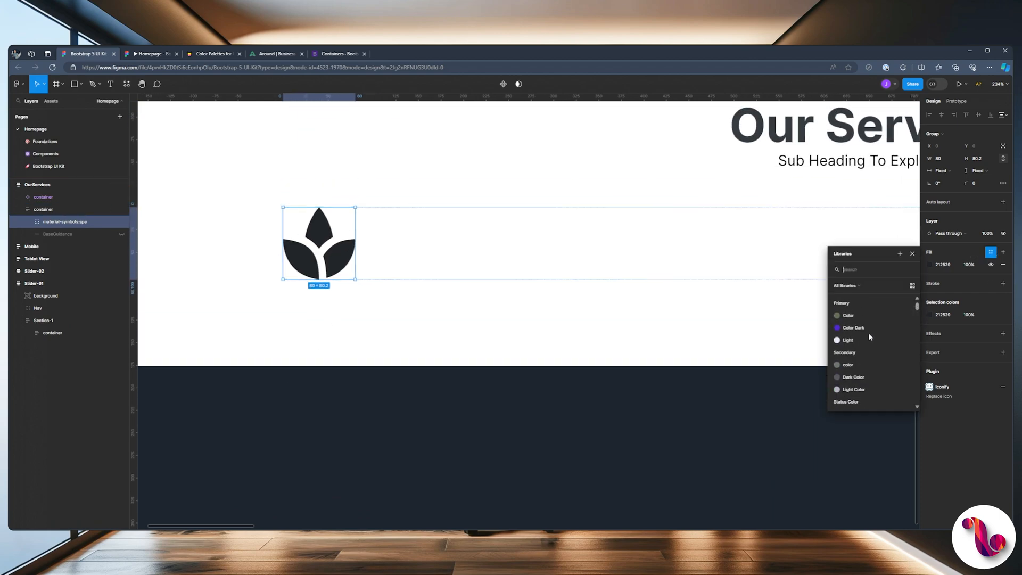
{"action": "left_click", "coordinate": [848, 315]}
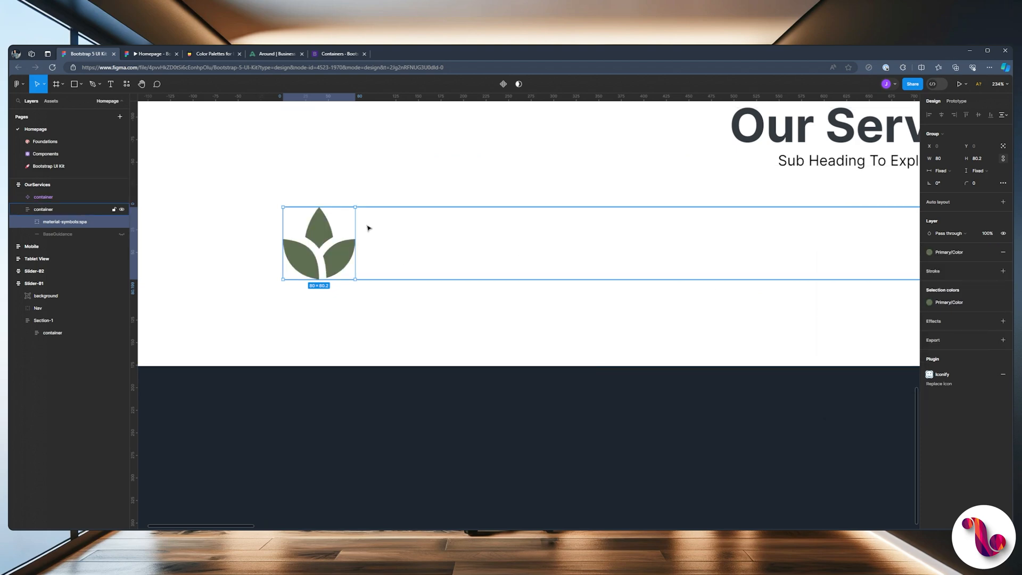
{"action": "left_click", "coordinate": [156, 57]}
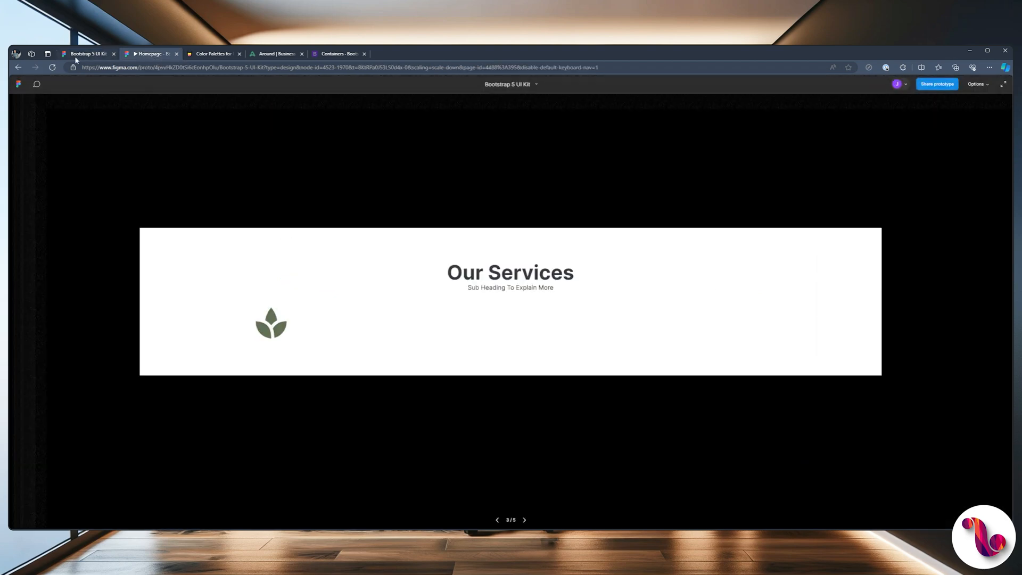
{"action": "left_click", "coordinate": [77, 56]}
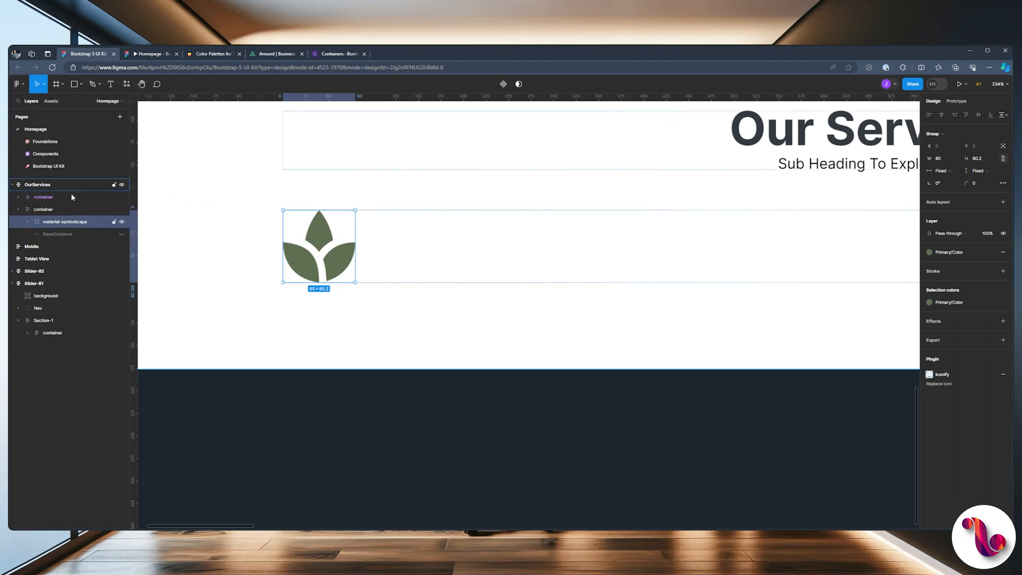
Step: Add the text "Spa Area" below the spa icon in the container and select the new text layer
{"action": "left_click", "coordinate": [115, 85]}
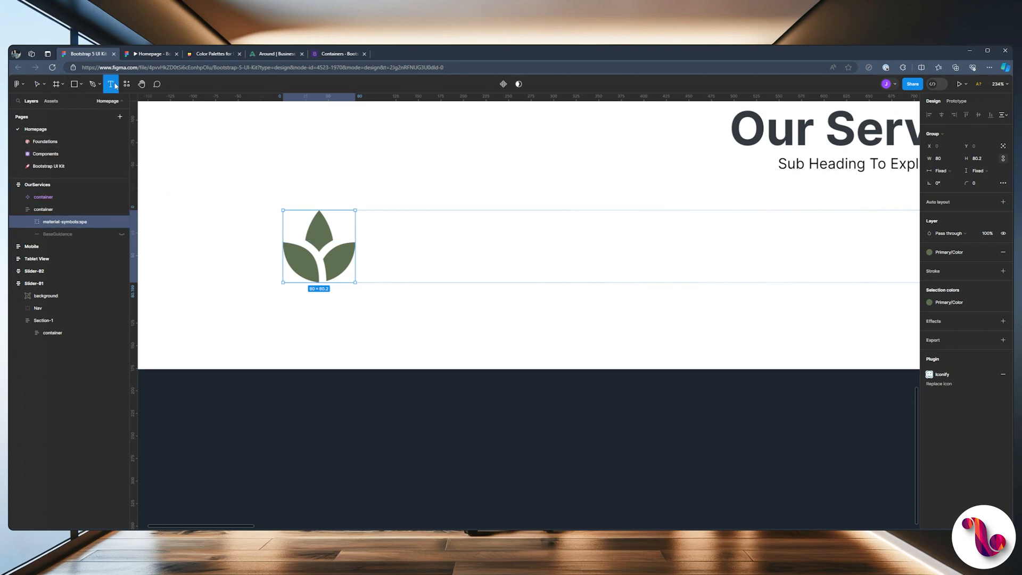
{"action": "left_click", "coordinate": [370, 283]}
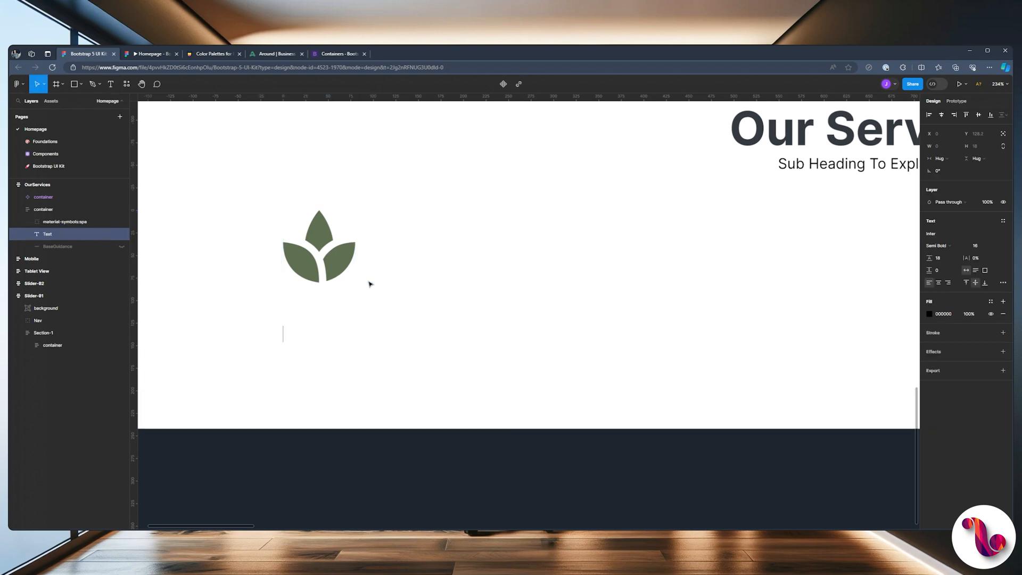
{"action": "type", "text": "Spa Area"}
{"action": "left_click", "coordinate": [318, 333]}
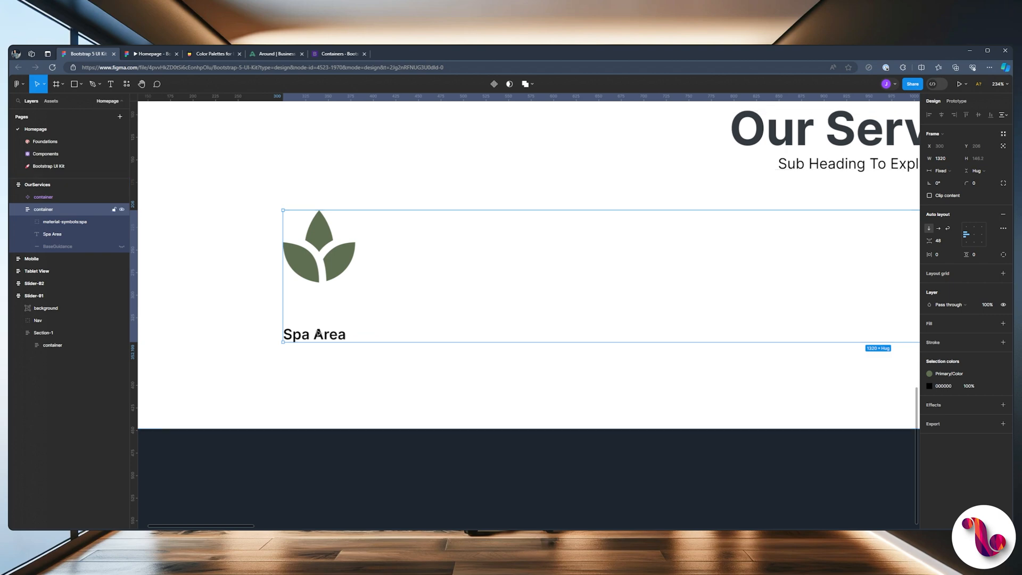
{"action": "left_click", "coordinate": [317, 334]}
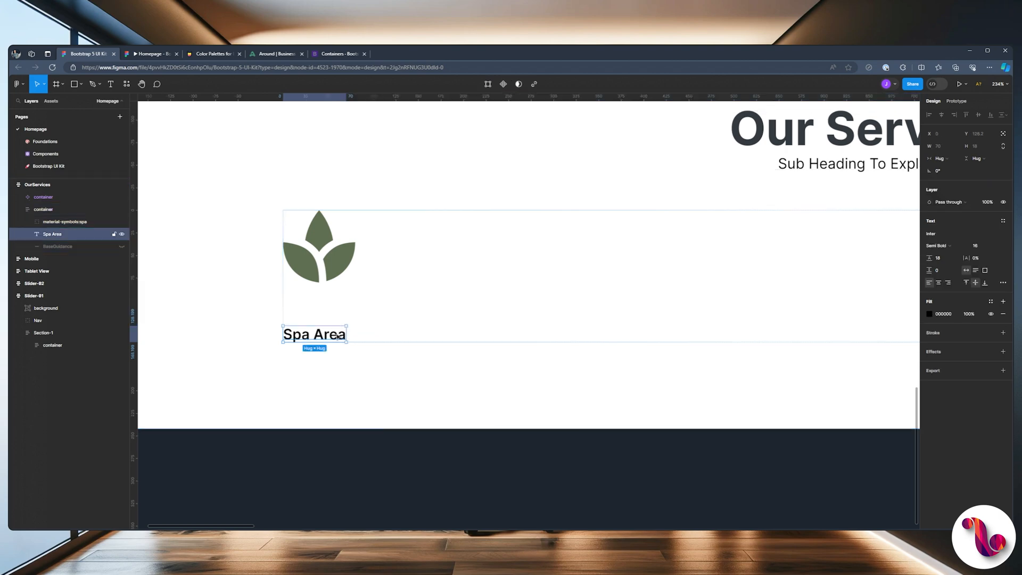
Step: Try the Bold/H3 Heading text style on the Spa Area text and check it in the Homepage prototype
{"action": "left_click", "coordinate": [1003, 221]}
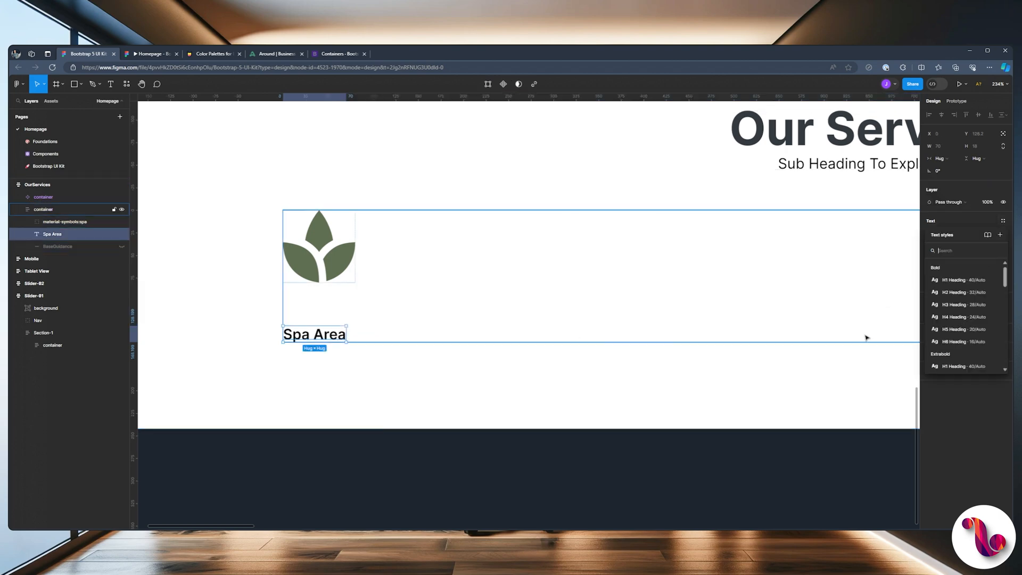
{"action": "left_click", "coordinate": [951, 319]}
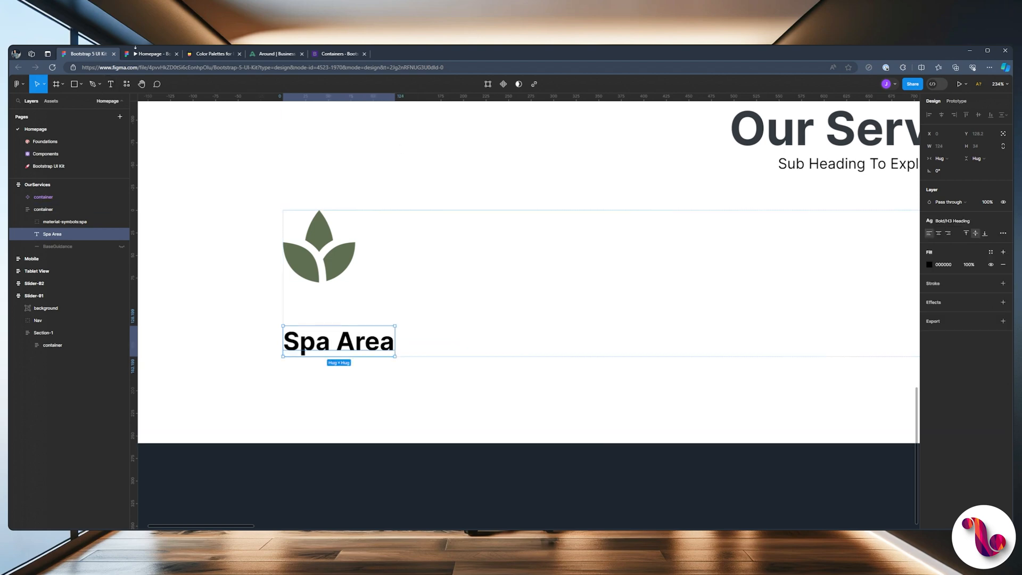
{"action": "left_click", "coordinate": [140, 54]}
{"action": "left_click", "coordinate": [83, 55]}
Step: Try the Bold/H5 Heading text style on the Spa Area text and compare it in the Homepage prototype
{"action": "left_click", "coordinate": [951, 223]}
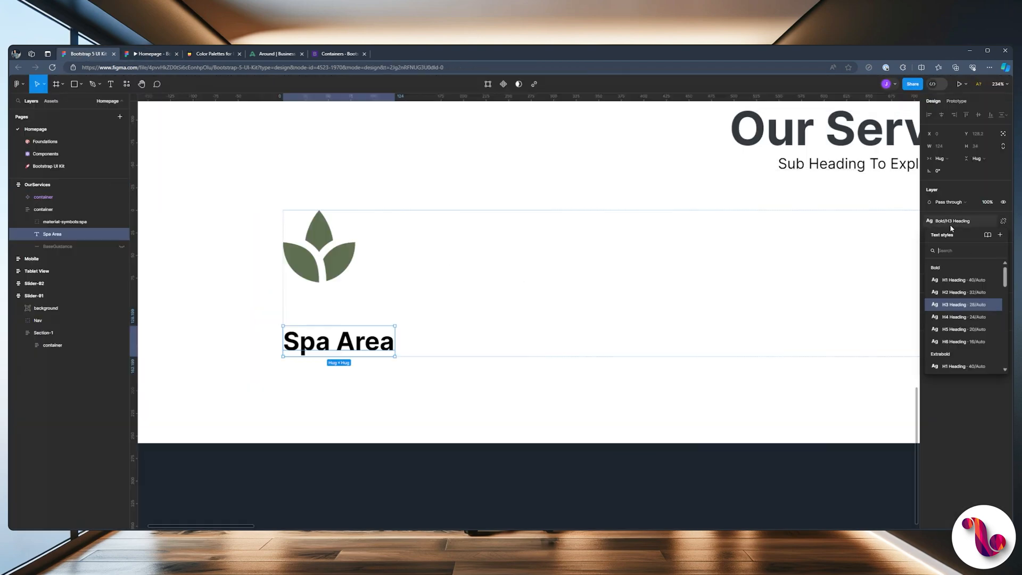
{"action": "left_click", "coordinate": [963, 328]}
{"action": "left_click", "coordinate": [148, 54]}
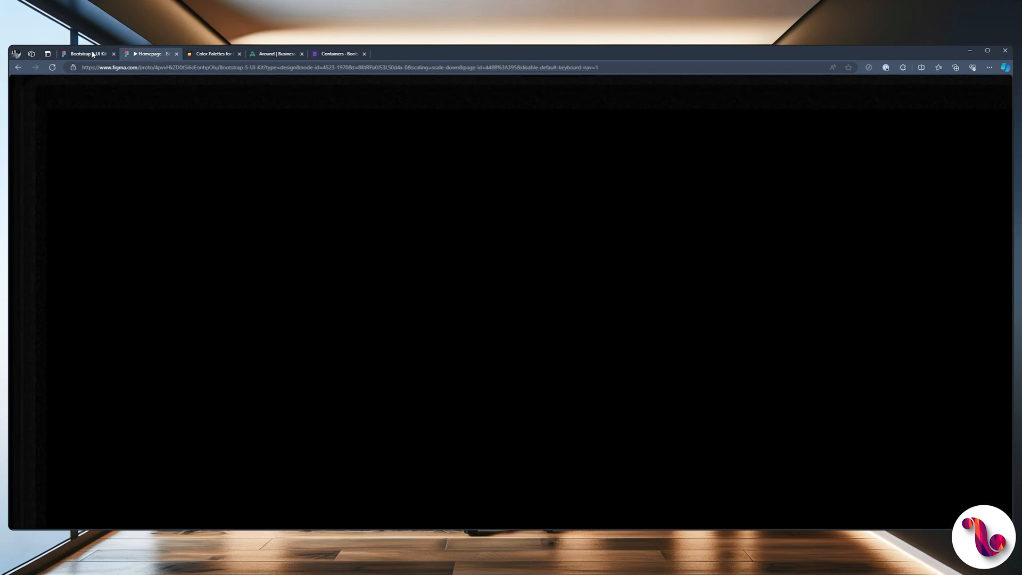
{"action": "left_click", "coordinate": [84, 54]}
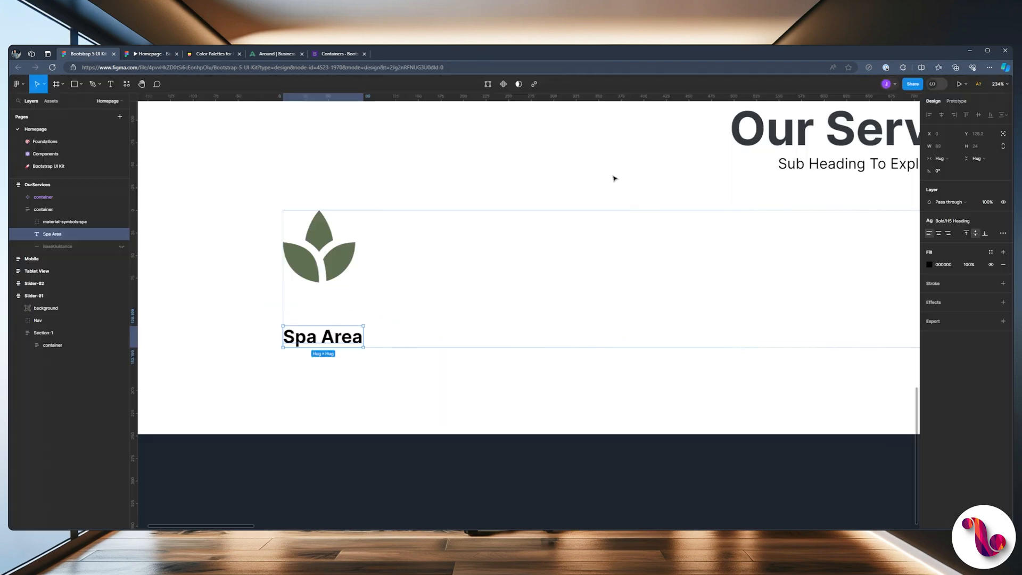
Step: Apply the Bold/H4 Heading style and the Gray/800 fill to the Spa Area text and preview it in the prototype
{"action": "left_click", "coordinate": [975, 225]}
{"action": "left_click", "coordinate": [963, 304]}
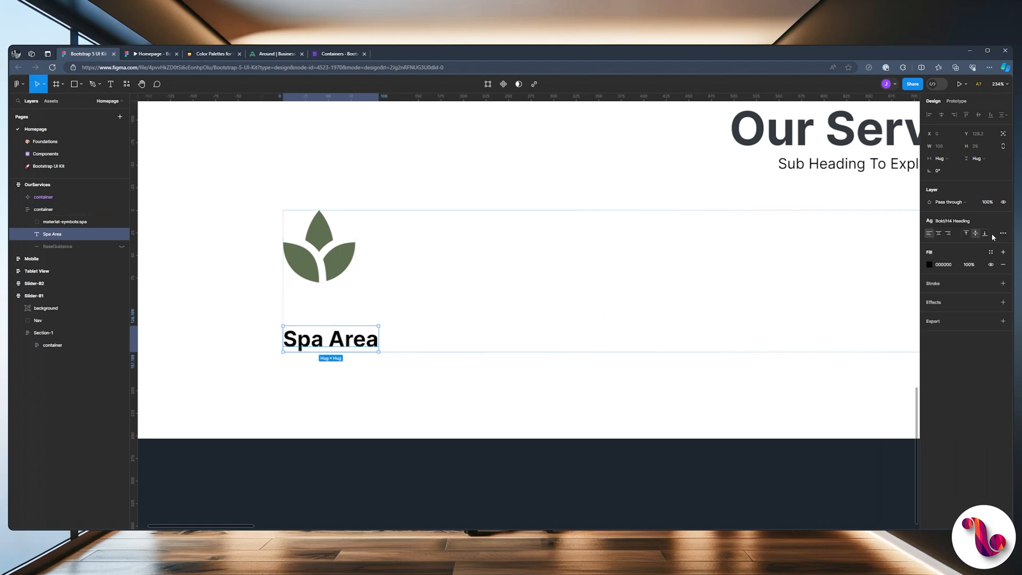
{"action": "left_click", "coordinate": [990, 251]}
{"action": "scroll", "coordinate": [873, 367], "scroll_direction": "down", "scroll_amount": 3}
{"action": "scroll", "coordinate": [873, 367], "scroll_direction": "down", "scroll_amount": 5}
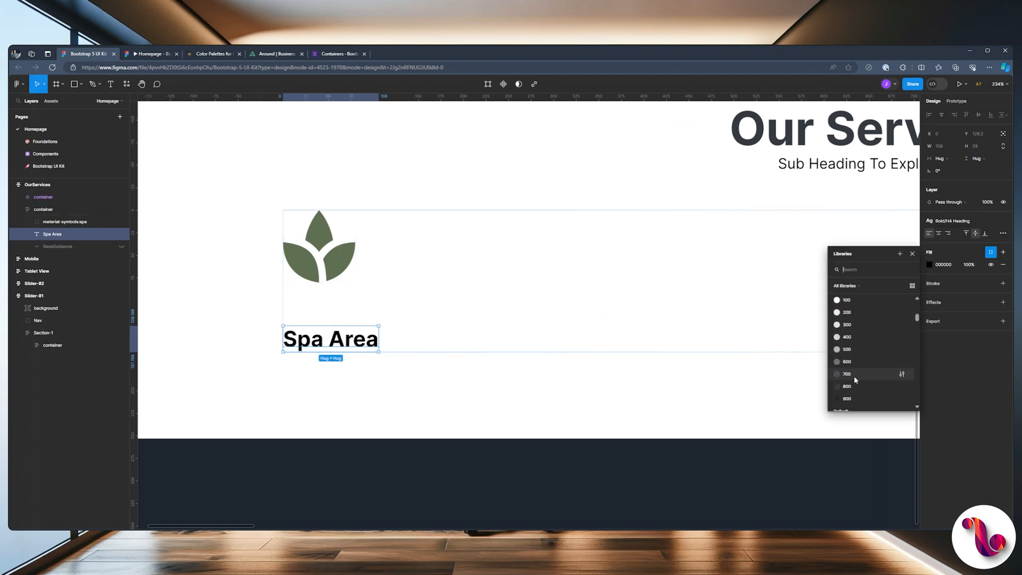
{"action": "left_click", "coordinate": [845, 387]}
{"action": "left_click", "coordinate": [123, 55]}
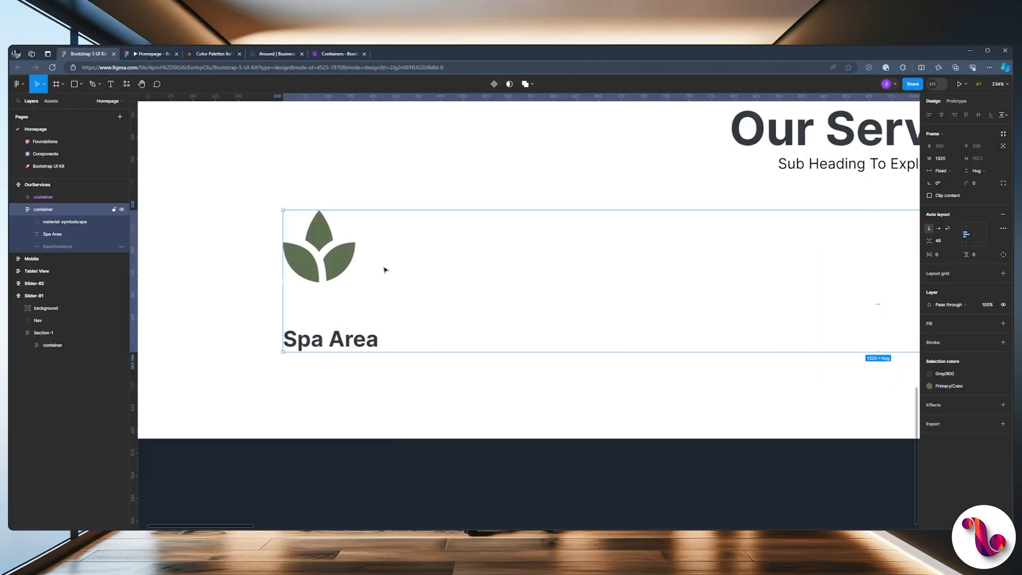
Step: Add a text layer with the placeholder "sdfgsg" inside the container holding the spa icon
{"action": "left_click", "coordinate": [111, 84]}
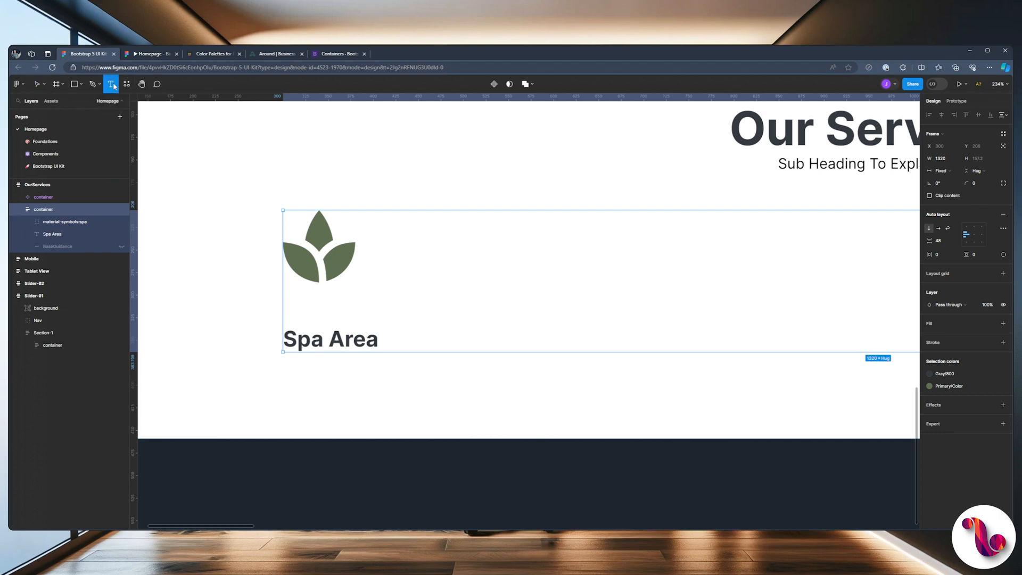
{"action": "left_click", "coordinate": [400, 339]}
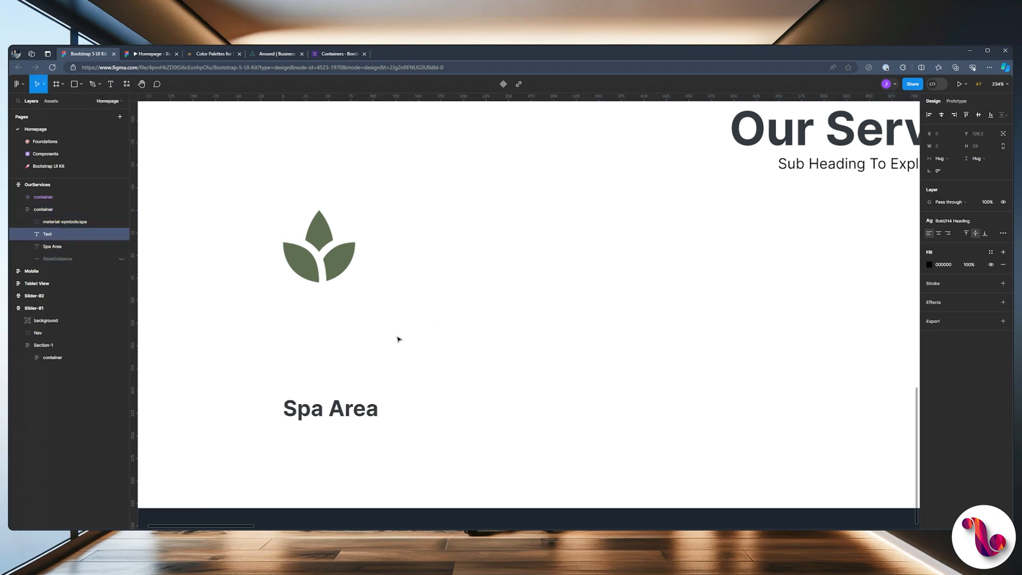
{"action": "type", "text": "sdfgsg"}
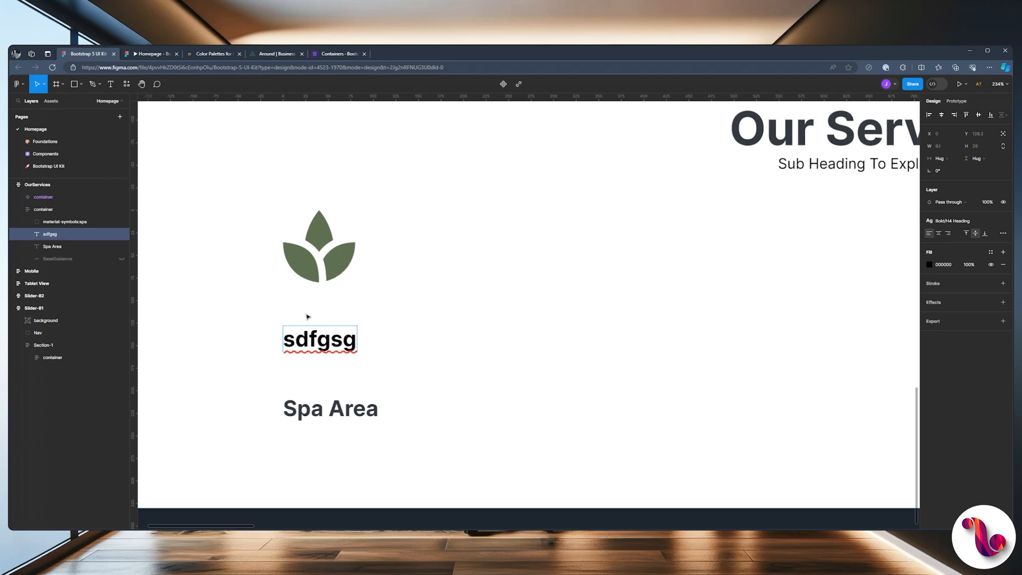
{"action": "key", "text": "Escape"}
Step: Apply the Body/Base text style to the placeholder text and move its layer below Spa Area
{"action": "left_click", "coordinate": [1002, 220]}
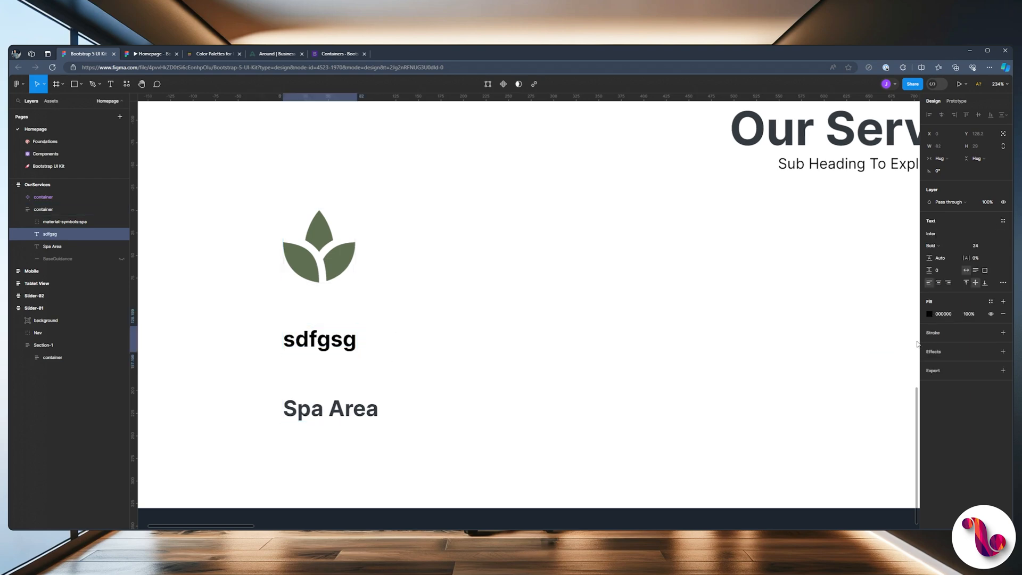
{"action": "left_click", "coordinate": [1002, 220]}
{"action": "scroll", "coordinate": [958, 314], "scroll_direction": "down", "scroll_amount": 4}
{"action": "scroll", "coordinate": [950, 333], "scroll_direction": "down", "scroll_amount": 2}
{"action": "left_click", "coordinate": [953, 336]}
{"action": "left_click_drag", "start_coordinate": [58, 234], "coordinate": [71, 257]}
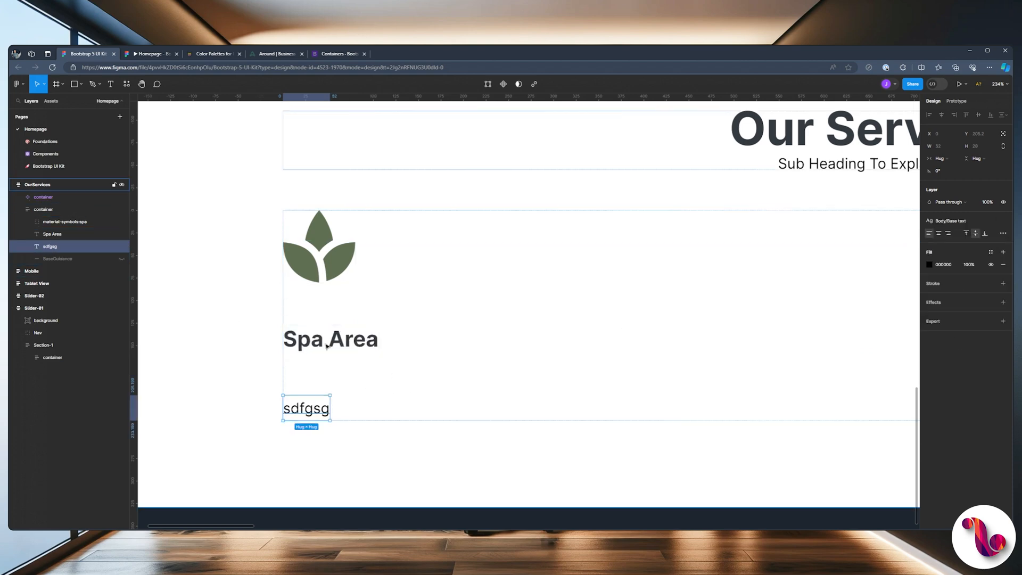
Step: Fill the placeholder text with 1 generated paragraph using the Lorem Ipsum plugin
{"action": "left_click", "coordinate": [127, 85]}
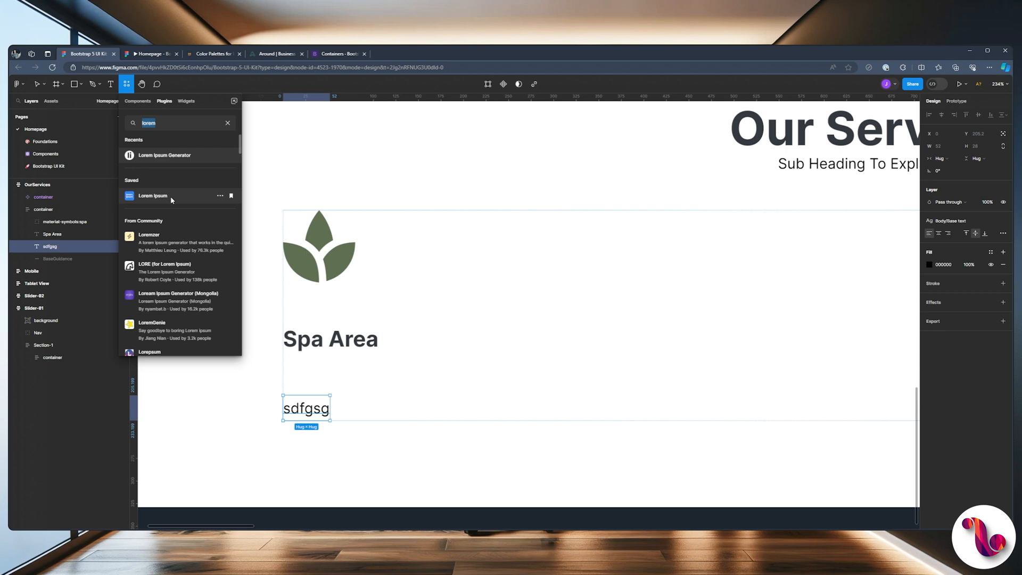
{"action": "left_click", "coordinate": [159, 196]}
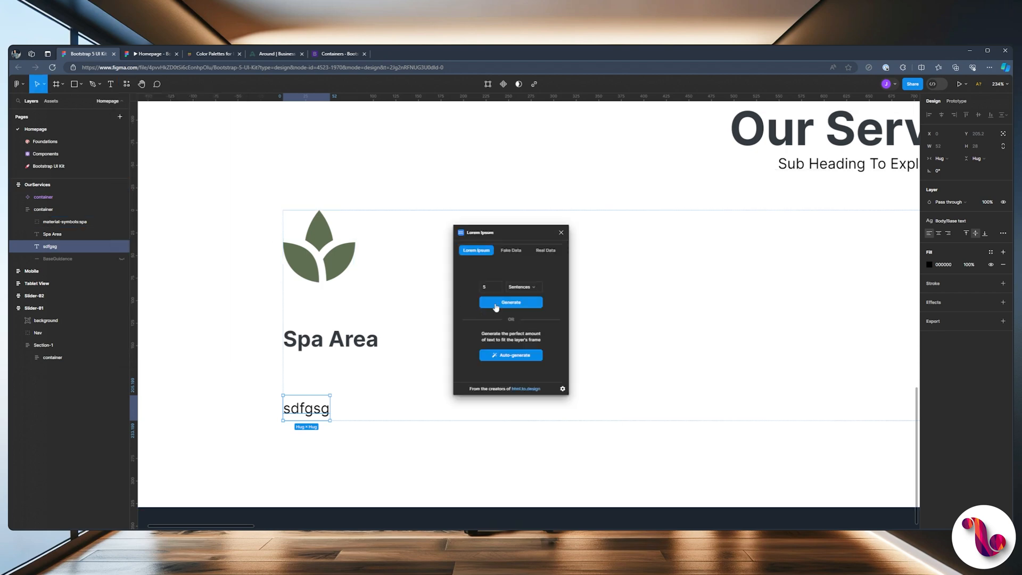
{"action": "left_click", "coordinate": [536, 288]}
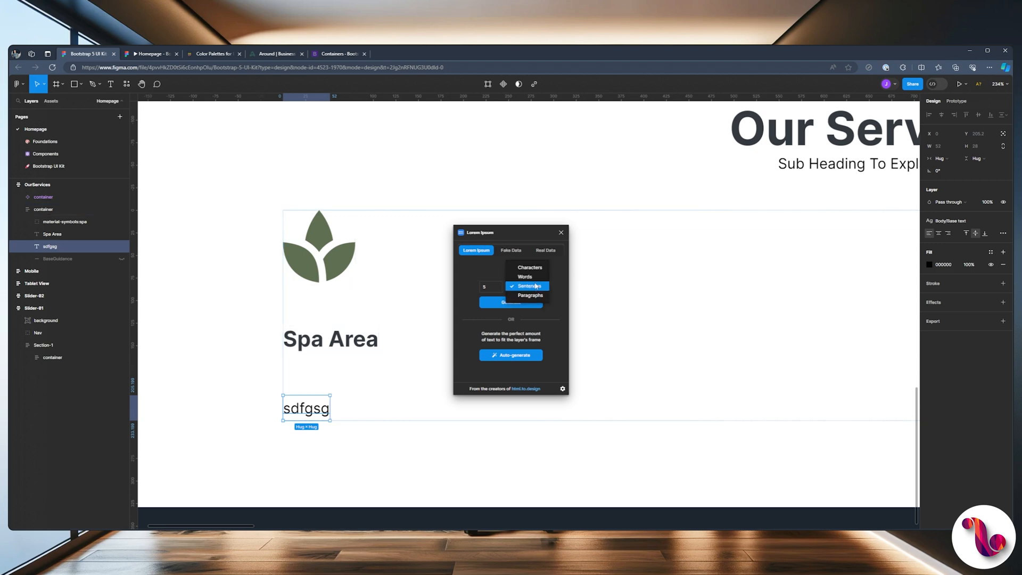
{"action": "left_click", "coordinate": [521, 295]}
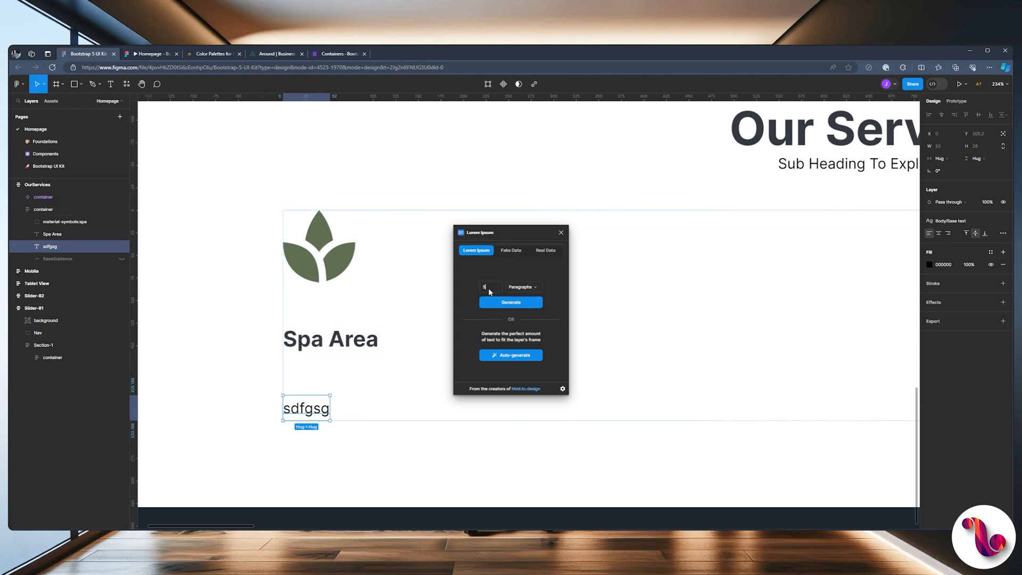
{"action": "left_click", "coordinate": [508, 302]}
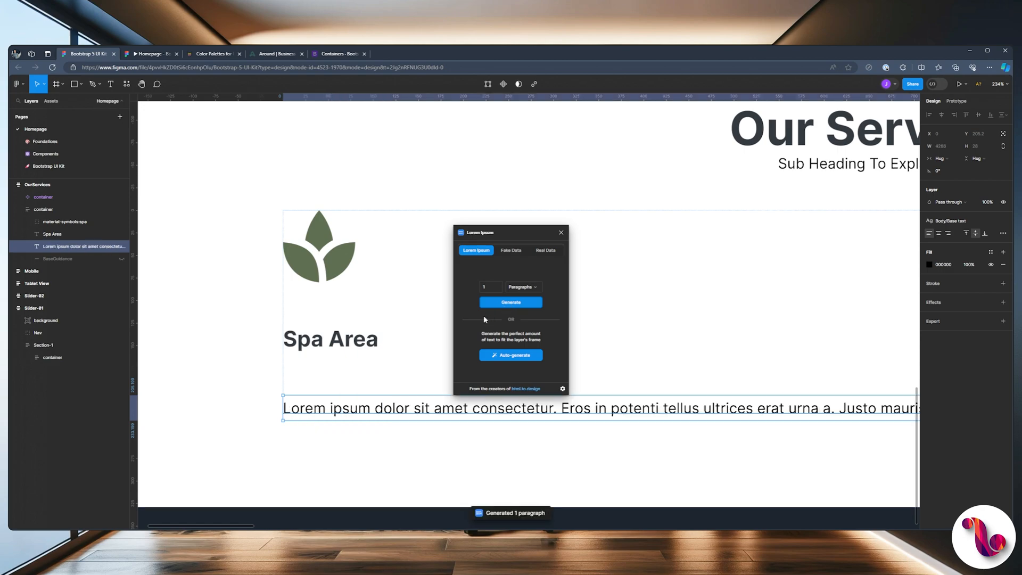
{"action": "left_click", "coordinate": [560, 232]}
Step: Give the lorem ipsum paragraph a fixed width of 200
{"action": "scroll", "coordinate": [461, 347], "scroll_direction": "down", "scroll_amount": 2}
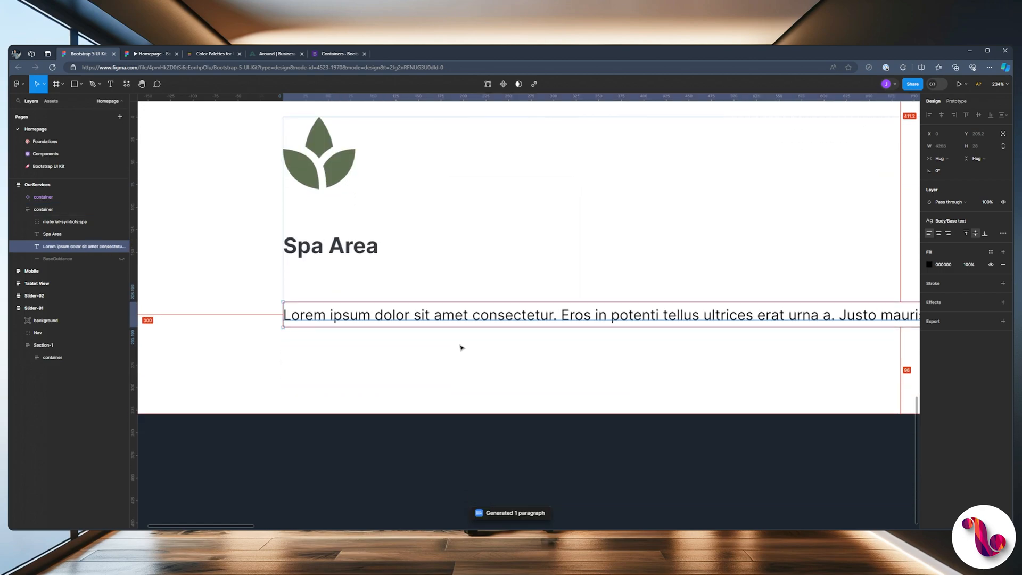
{"action": "scroll", "coordinate": [656, 328], "scroll_direction": "down", "scroll_amount": 10}
{"action": "scroll", "coordinate": [656, 328], "scroll_direction": "up", "scroll_amount": 2}
{"action": "scroll", "coordinate": [858, 371], "scroll_direction": "down", "scroll_amount": 3}
{"action": "scroll", "coordinate": [884, 353], "scroll_direction": "down", "scroll_amount": 1}
{"action": "left_click", "coordinate": [941, 158]}
{"action": "left_click", "coordinate": [948, 148]}
{"action": "left_click", "coordinate": [940, 146]}
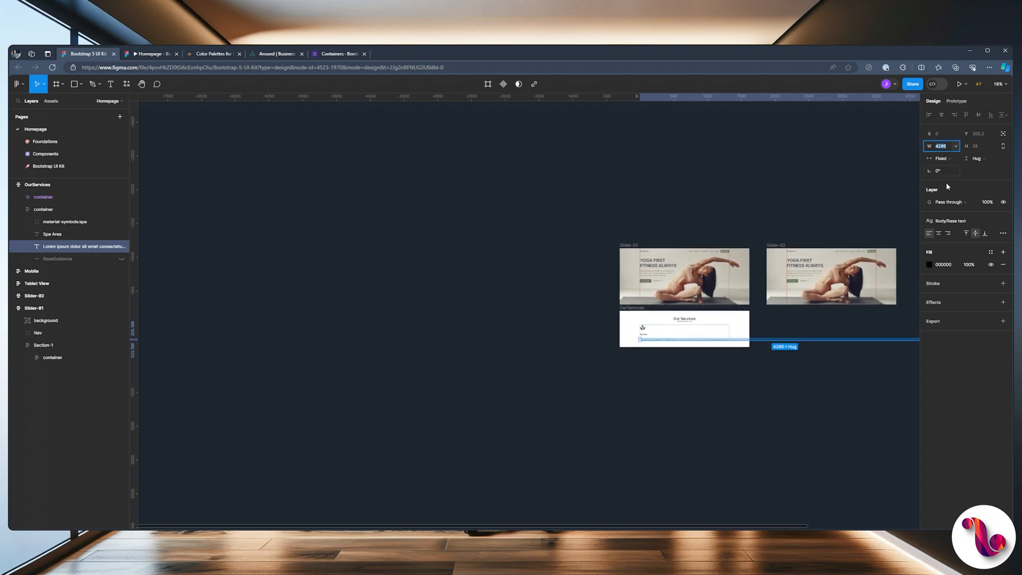
{"action": "type", "text": "200"}
{"action": "key", "text": "Return"}
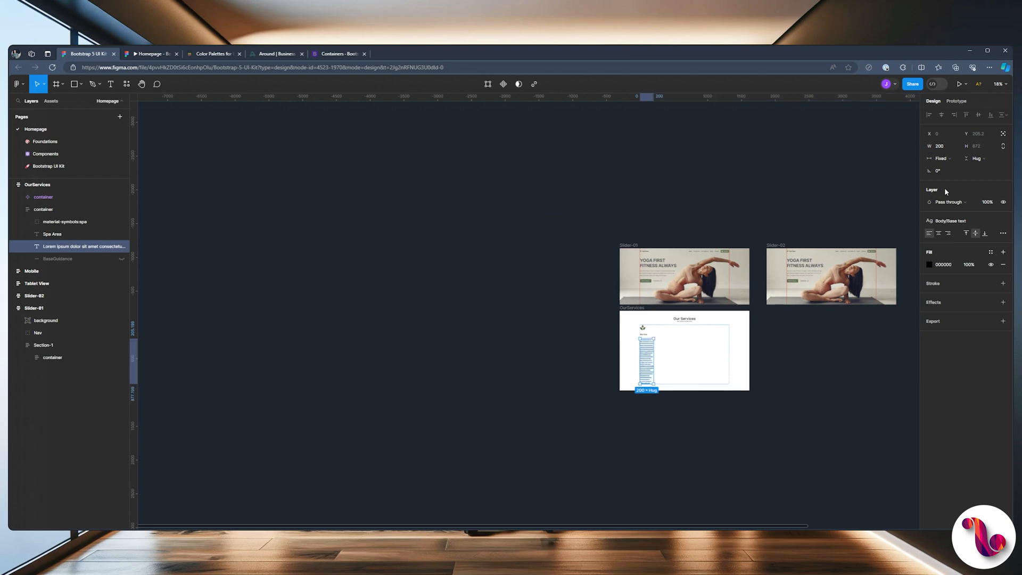
Step: Trim the paragraph to "Libero nunc facilisis auctor diam suspendisse pharetra nisi. Mauris ornare imperdiet."
{"action": "scroll", "coordinate": [647, 345], "scroll_direction": "up", "scroll_amount": 10}
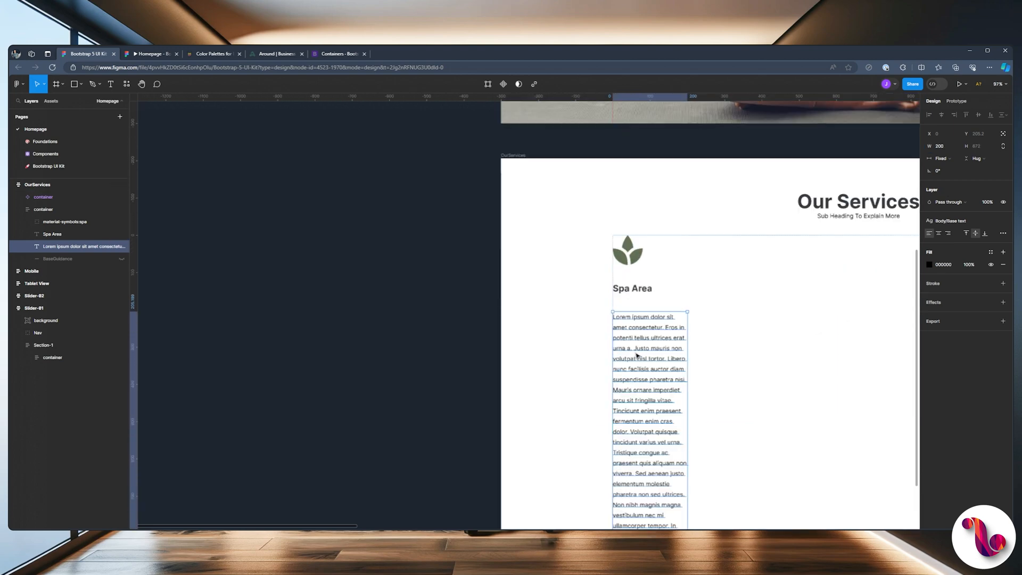
{"action": "scroll", "coordinate": [678, 396], "scroll_direction": "up", "scroll_amount": 5}
{"action": "scroll", "coordinate": [620, 335], "scroll_direction": "down", "scroll_amount": 3}
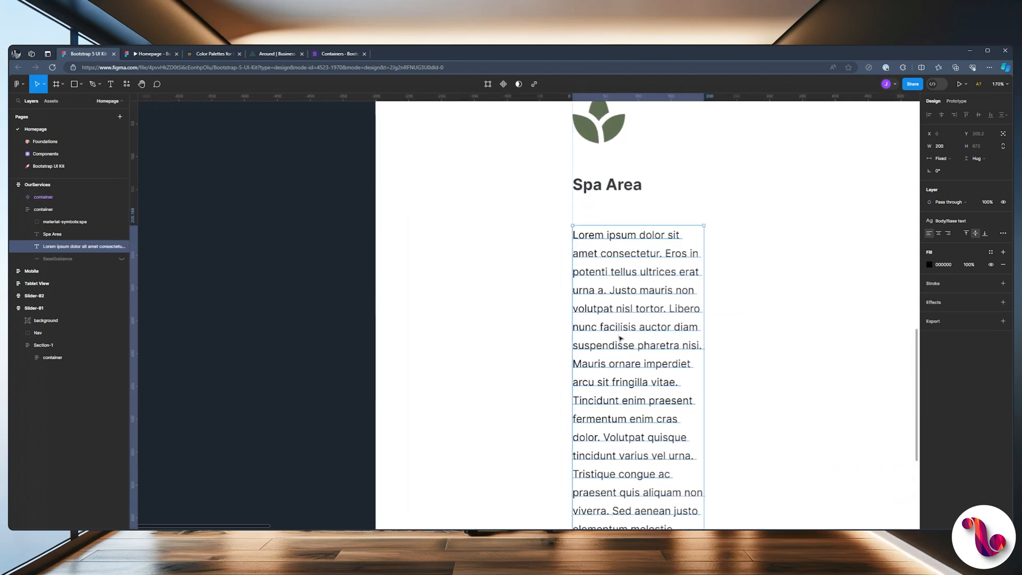
{"action": "scroll", "coordinate": [619, 337], "scroll_direction": "down", "scroll_amount": 3}
{"action": "scroll", "coordinate": [619, 338], "scroll_direction": "up", "scroll_amount": 5}
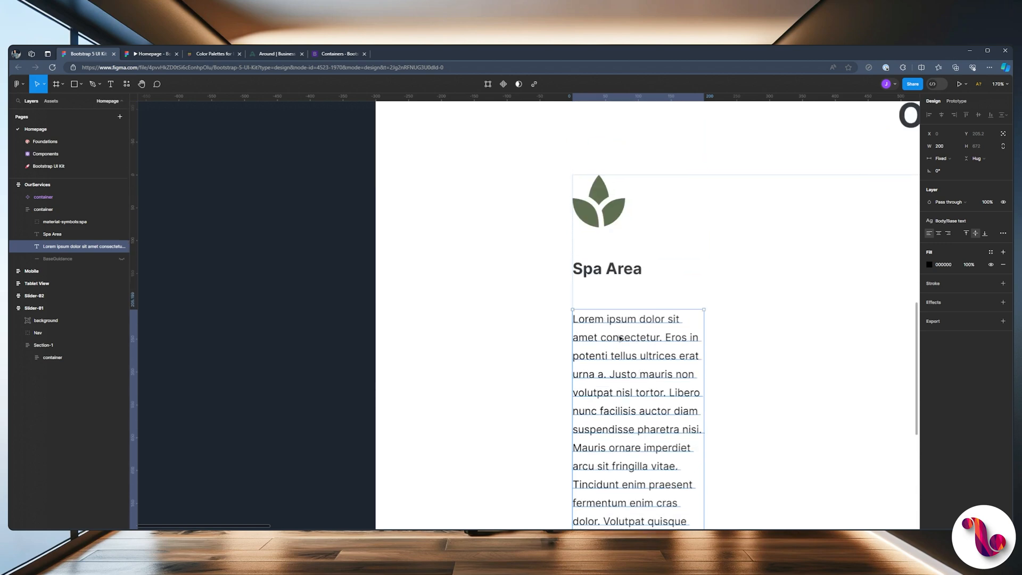
{"action": "left_click_drag", "start_coordinate": [569, 353], "coordinate": [559, 321]}
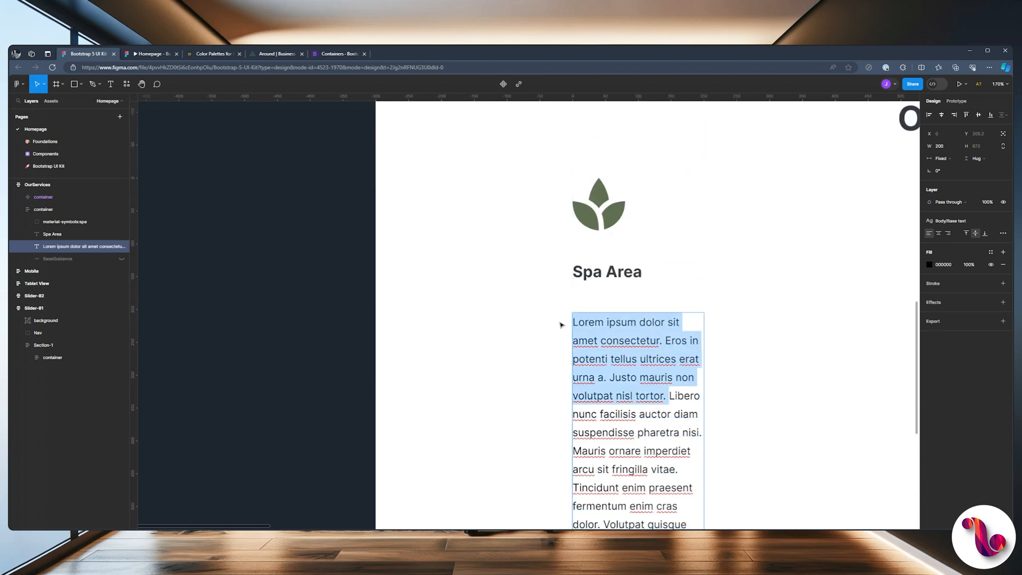
{"action": "key", "text": "BackSpace"}
{"action": "left_click_drag", "start_coordinate": [658, 377], "coordinate": [698, 445]}
{"action": "scroll", "coordinate": [698, 445], "scroll_direction": "down", "scroll_amount": 4}
{"action": "type", "text": ". Mauris ornare imperdiet"}
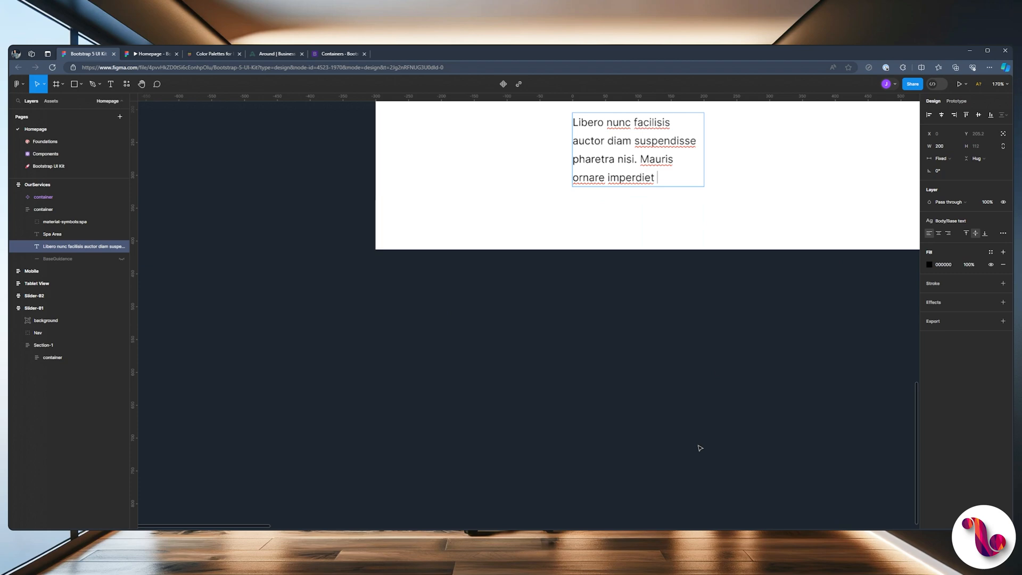
{"action": "key", "text": "Escape"}
Step: Check the spa icon, title and shortened description in the Homepage prototype
{"action": "scroll", "coordinate": [713, 258], "scroll_direction": "up", "scroll_amount": 4}
{"action": "scroll", "coordinate": [510, 210], "scroll_direction": "up", "scroll_amount": 2}
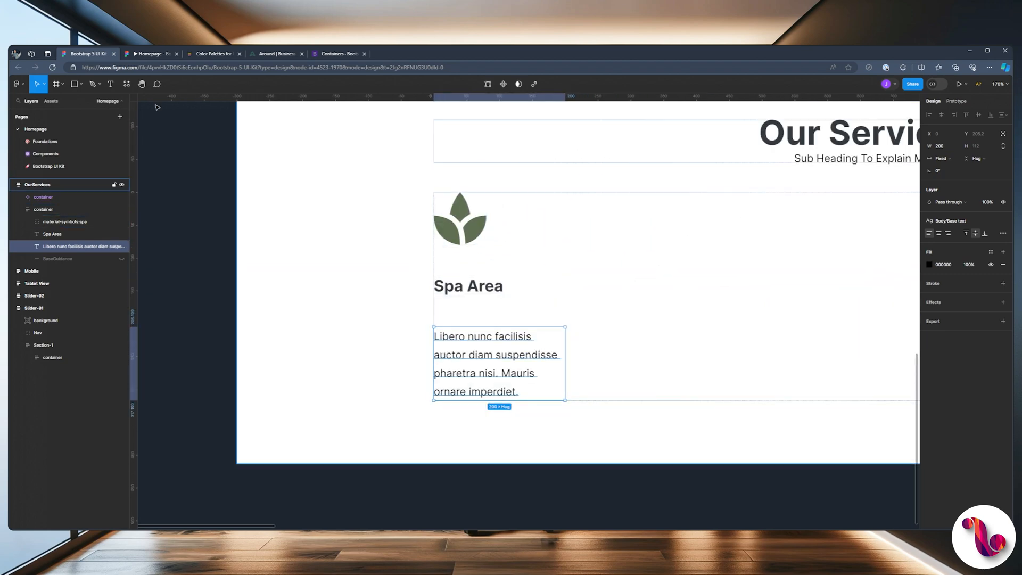
{"action": "left_click", "coordinate": [143, 53]}
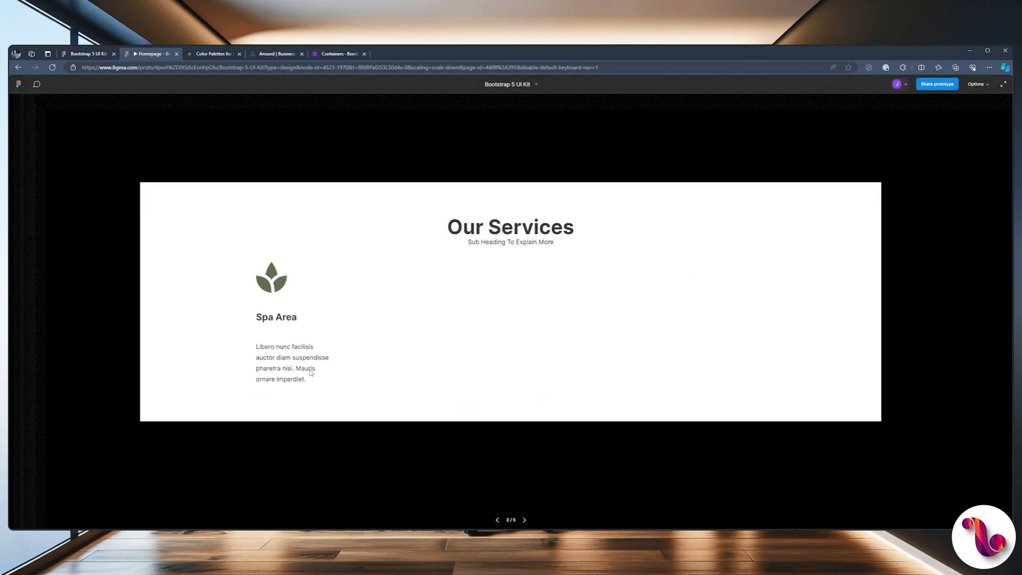
{"action": "left_click", "coordinate": [88, 53]}
Step: Widen the description text box to about 262 and centre-align its text
{"action": "key", "text": "shift+Return"}
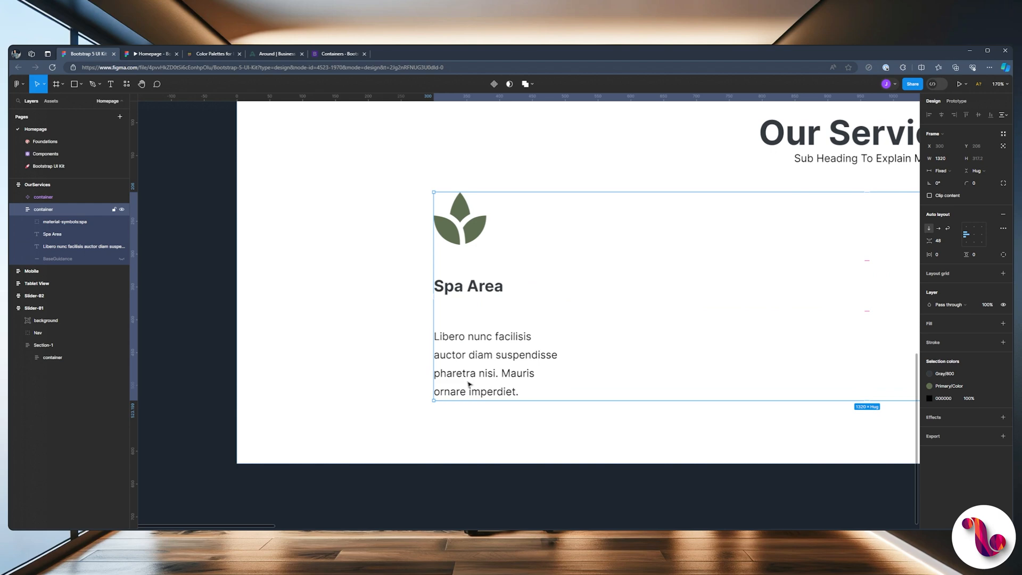
{"action": "left_click", "coordinate": [447, 372]}
{"action": "left_click_drag", "start_coordinate": [582, 356], "coordinate": [605, 356]}
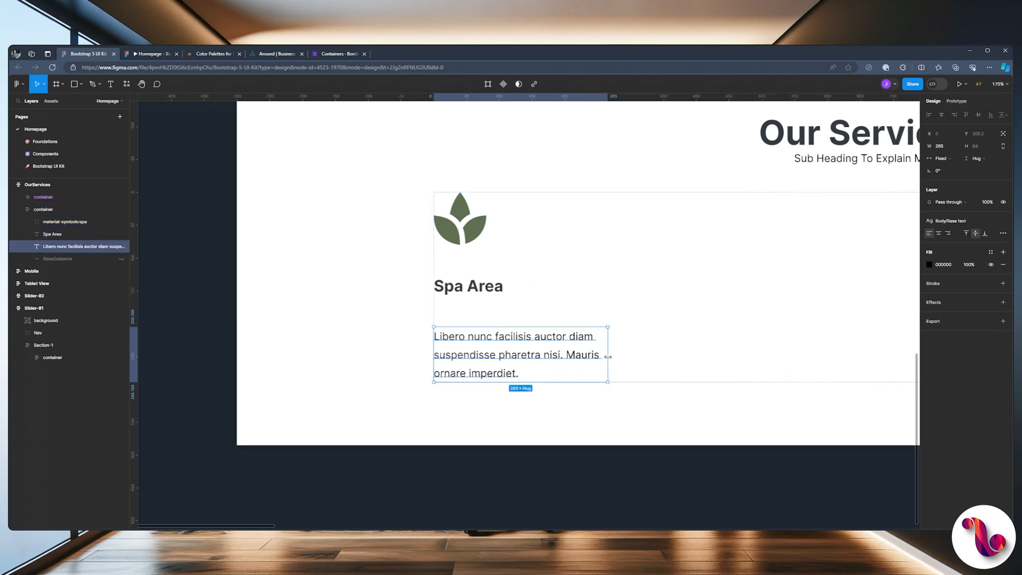
{"action": "left_click", "coordinate": [939, 233]}
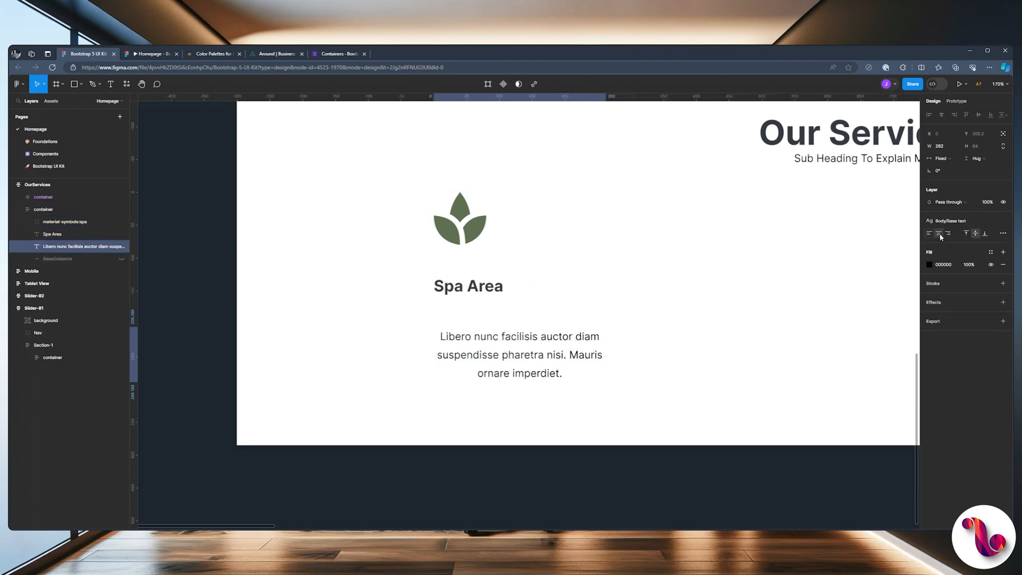
Step: Group the spa icon, title and description as "ServiceSpa" and add auto layout to the group
{"action": "left_click", "coordinate": [46, 225], "text": "shift"}
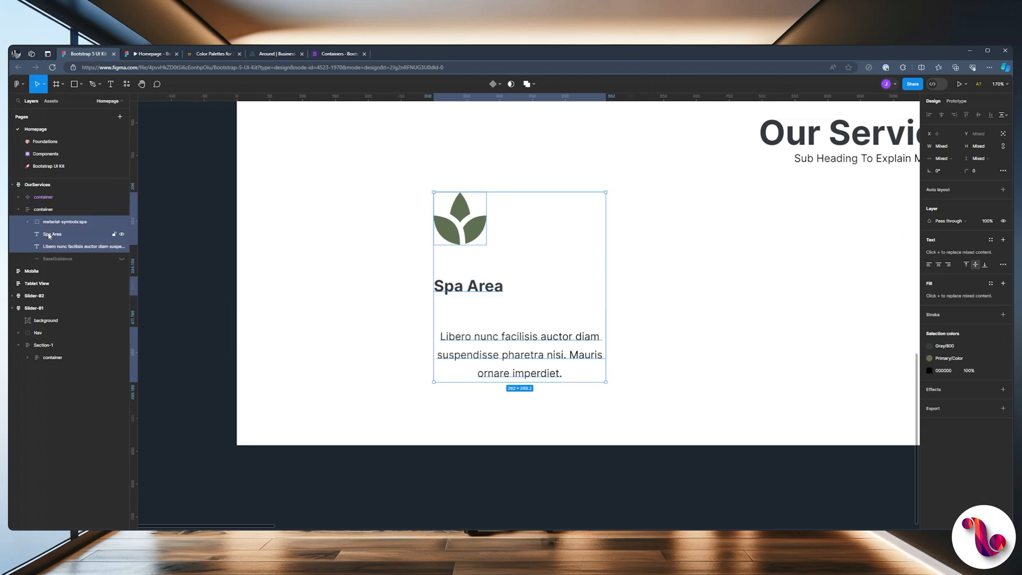
{"action": "key", "text": "ctrl+g"}
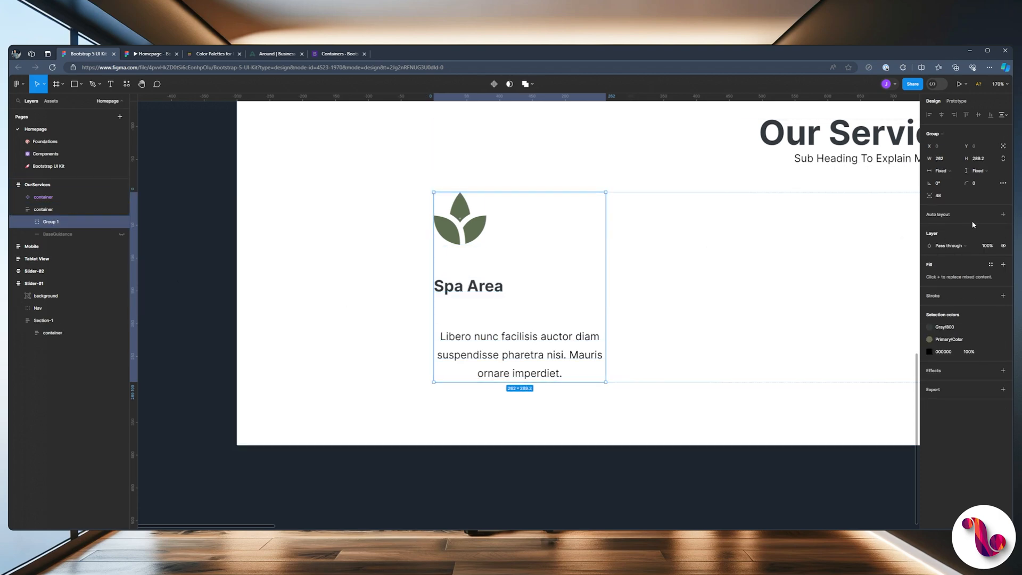
{"action": "double_click", "coordinate": [52, 223]}
{"action": "type", "text": "ServiceSpa"}
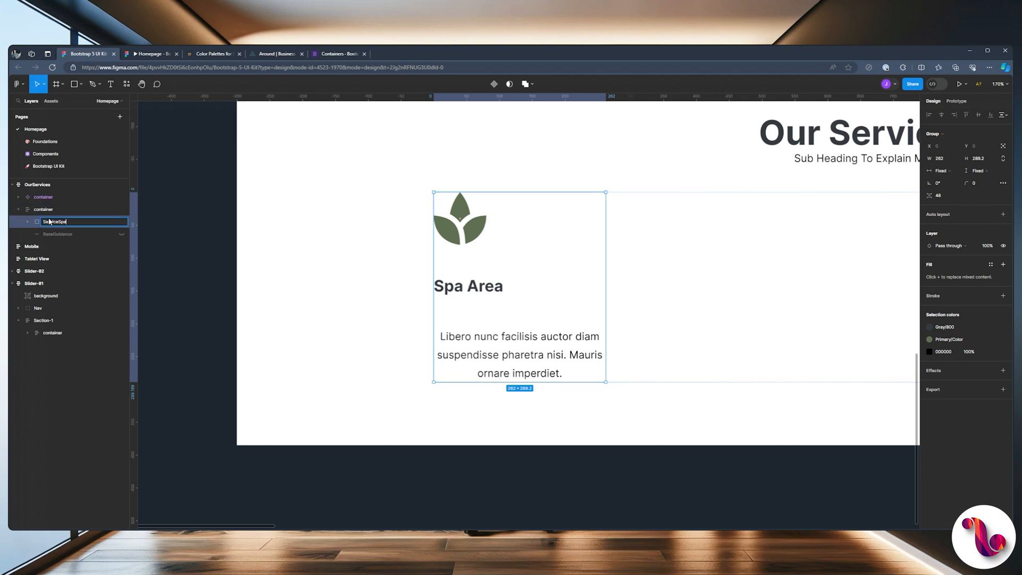
{"action": "key", "text": "Return"}
{"action": "left_click", "coordinate": [1003, 213]}
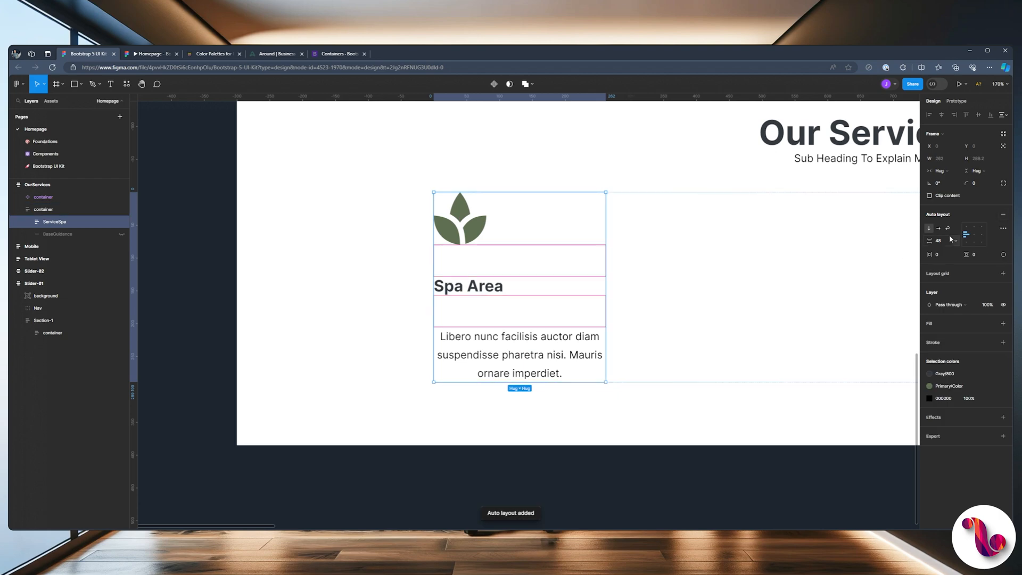
Step: Centre-align the ServiceSpa auto layout, set its item spacing to 35, and check it in the Homepage prototype
{"action": "left_click", "coordinate": [974, 234]}
{"action": "left_click", "coordinate": [939, 240]}
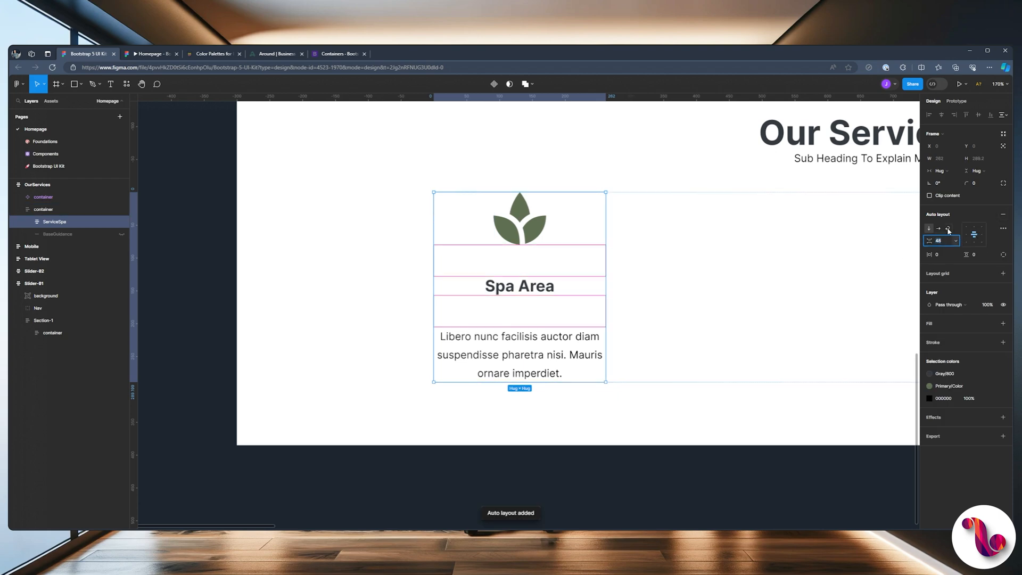
{"action": "type", "text": "2"}
{"action": "key", "text": "Return"}
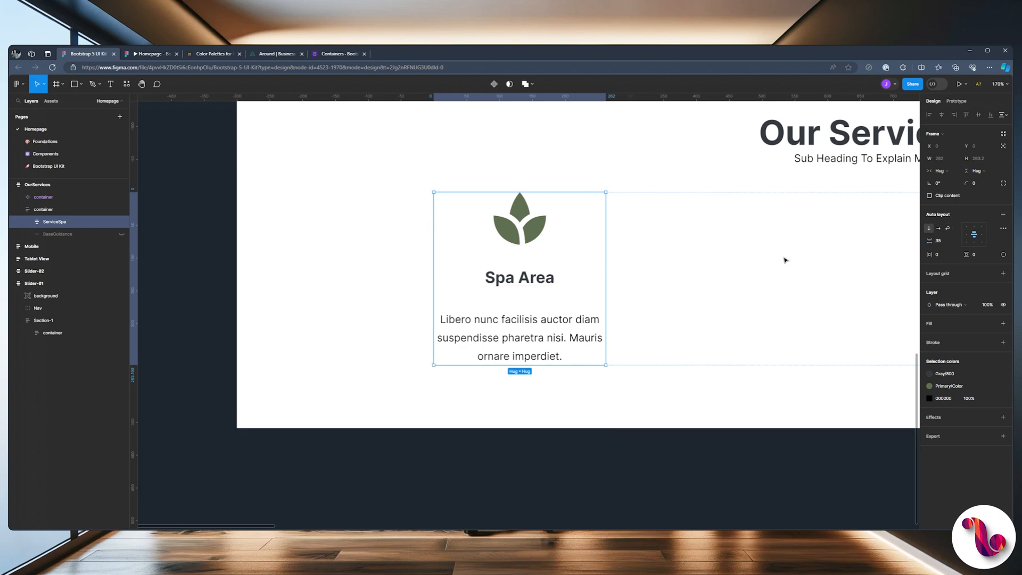
{"action": "left_click", "coordinate": [136, 54]}
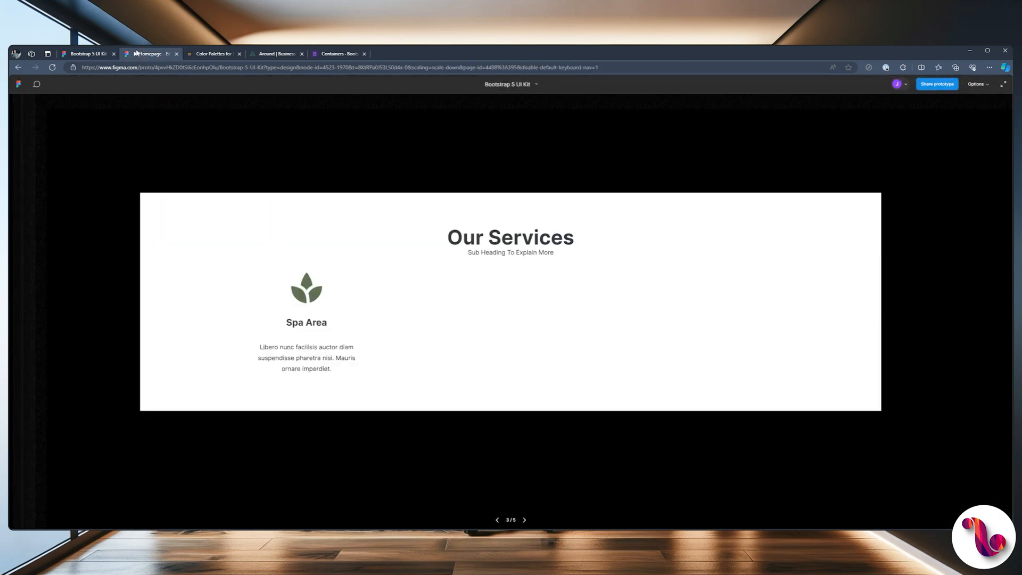
{"action": "left_click", "coordinate": [83, 59]}
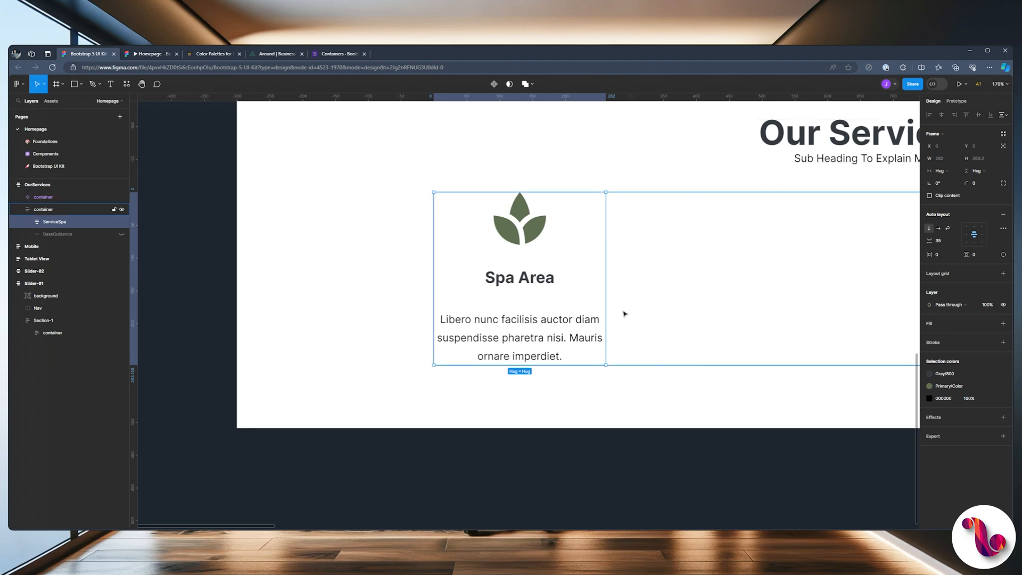
Step: Group the "Spa Area" title and its description together and name the group "content"
{"action": "left_click", "coordinate": [648, 322]}
{"action": "left_click", "coordinate": [519, 278]}
{"action": "left_click", "coordinate": [519, 337], "text": "shift"}
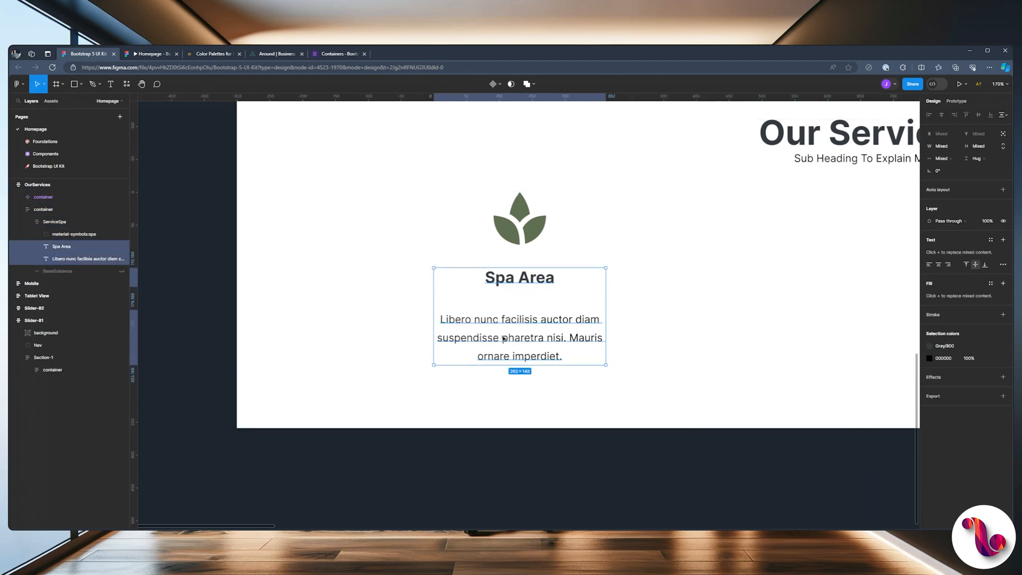
{"action": "key", "text": "ctrl+g"}
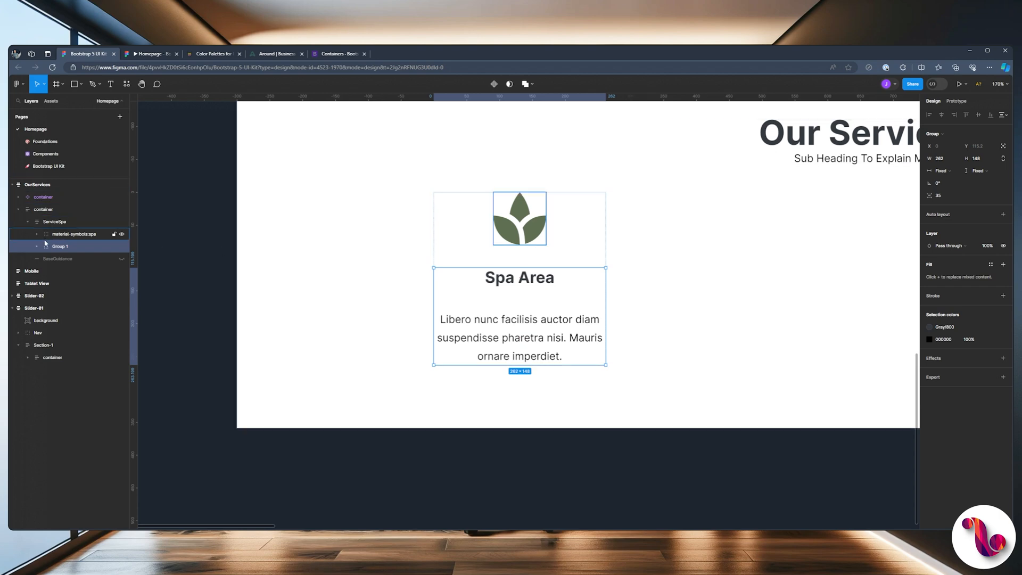
{"action": "double_click", "coordinate": [59, 248]}
{"action": "type", "text": "content"}
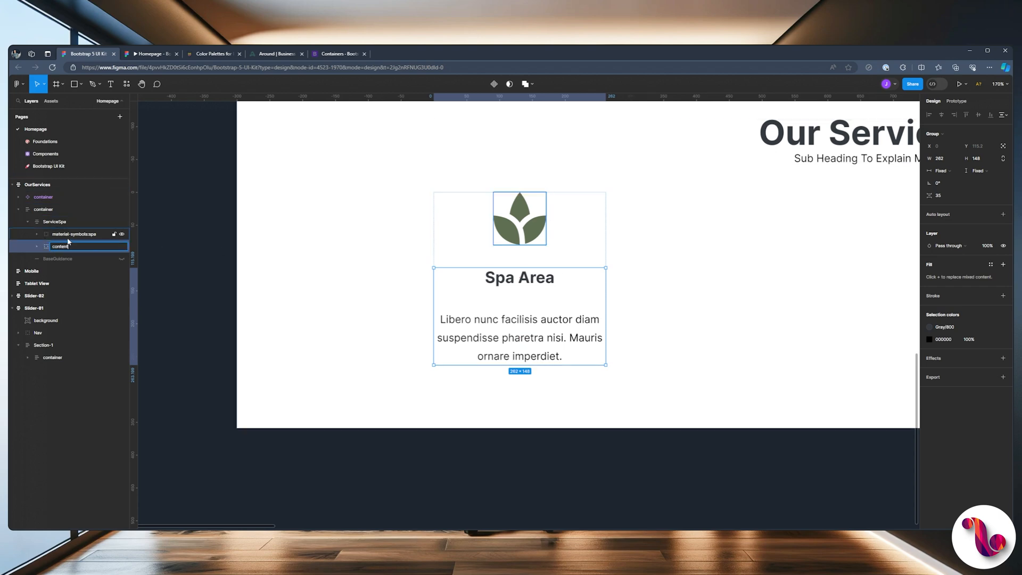
{"action": "key", "text": "Return"}
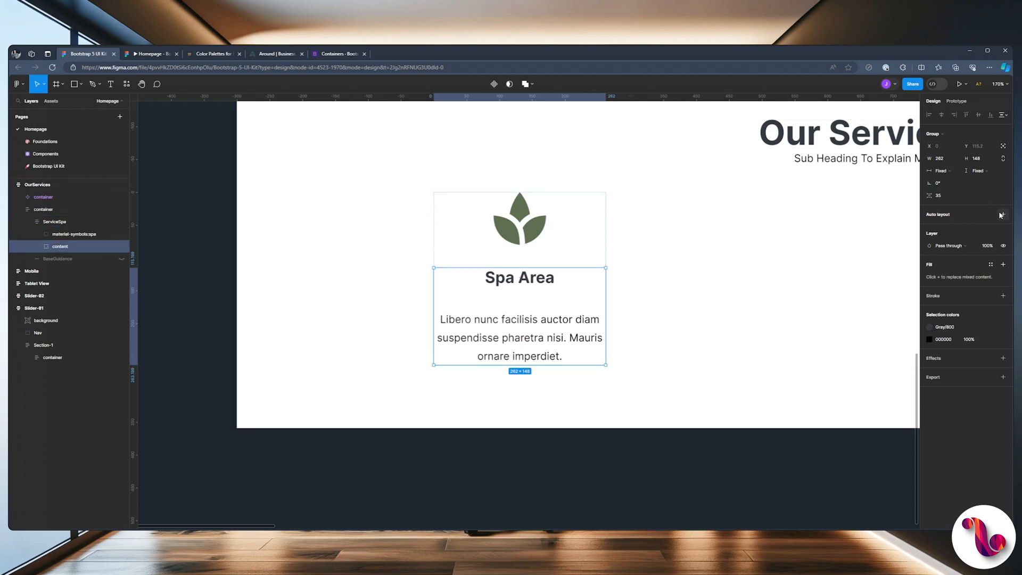
Step: Add auto layout to the content group with an item spacing of 15
{"action": "key", "text": "shift+a"}
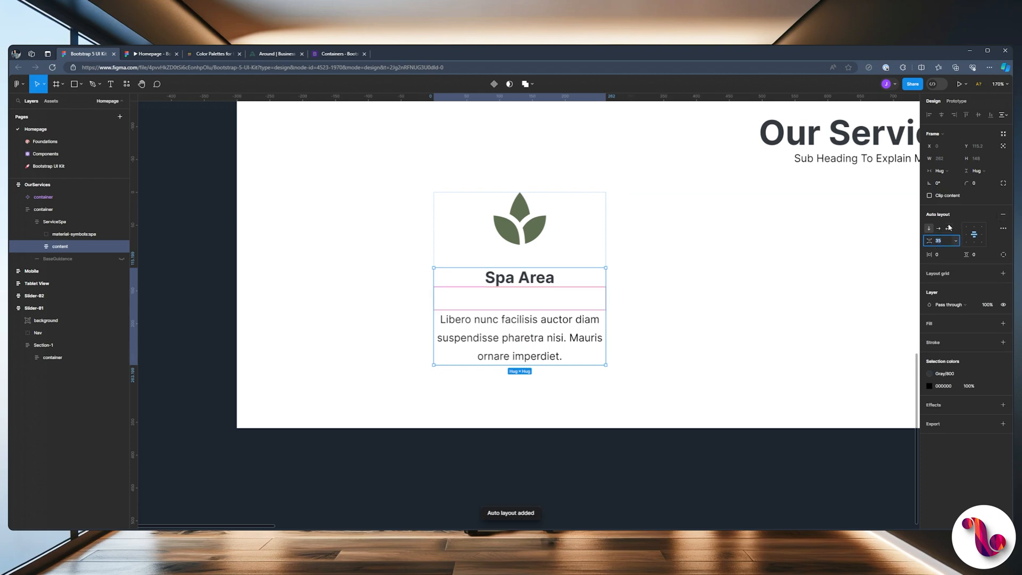
{"action": "type", "text": "15"}
{"action": "key", "text": "Return"}
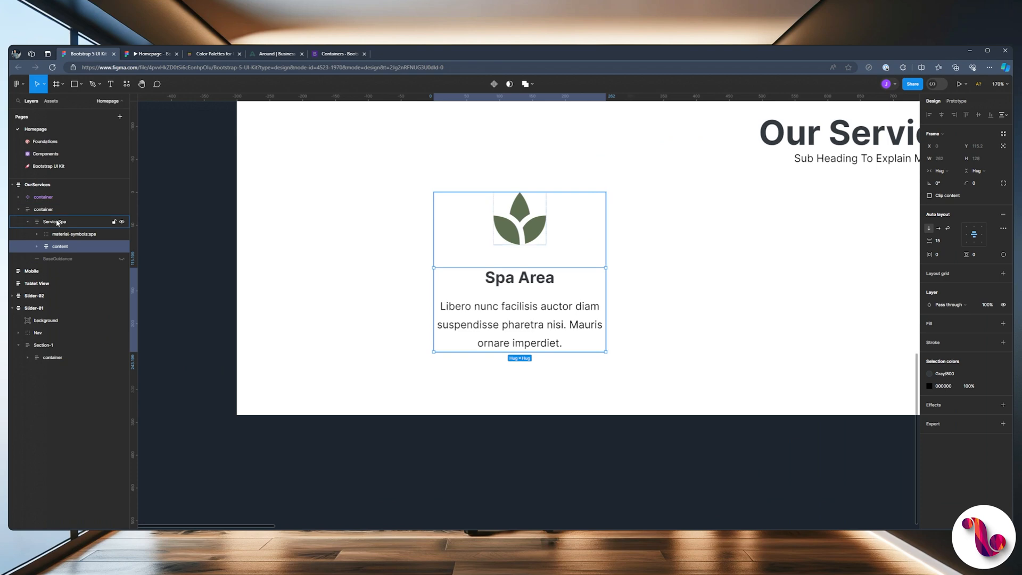
Step: Add a fill to the ServiceSpa frame using the Gray/200 library colour
{"action": "left_click", "coordinate": [59, 224]}
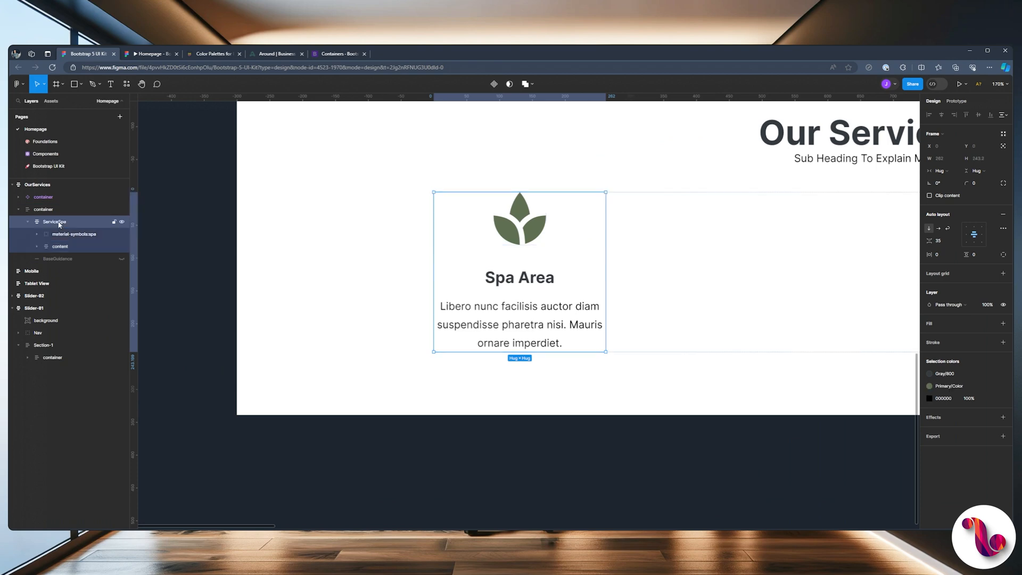
{"action": "left_click", "coordinate": [1002, 323]}
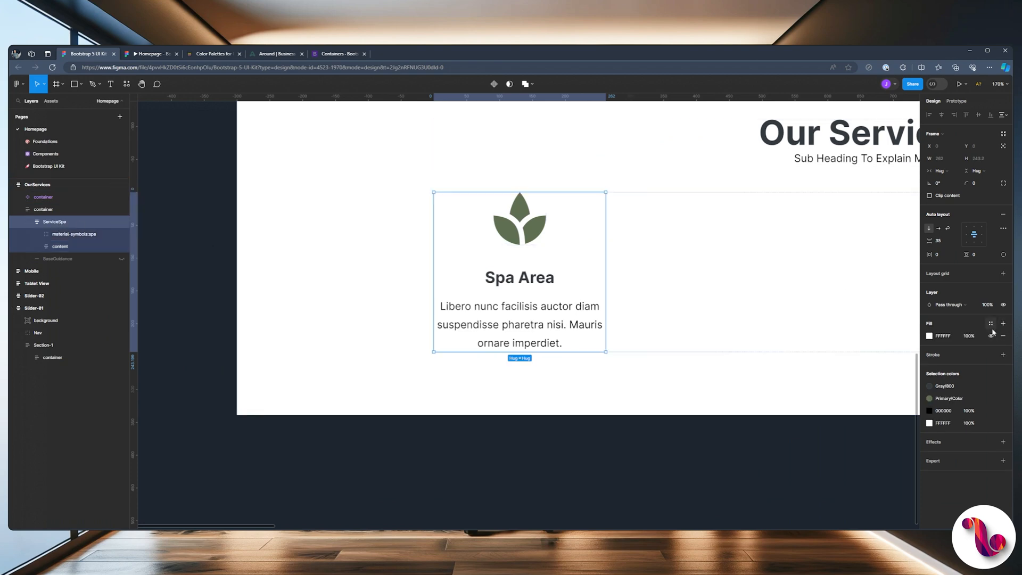
{"action": "left_click", "coordinate": [989, 324]}
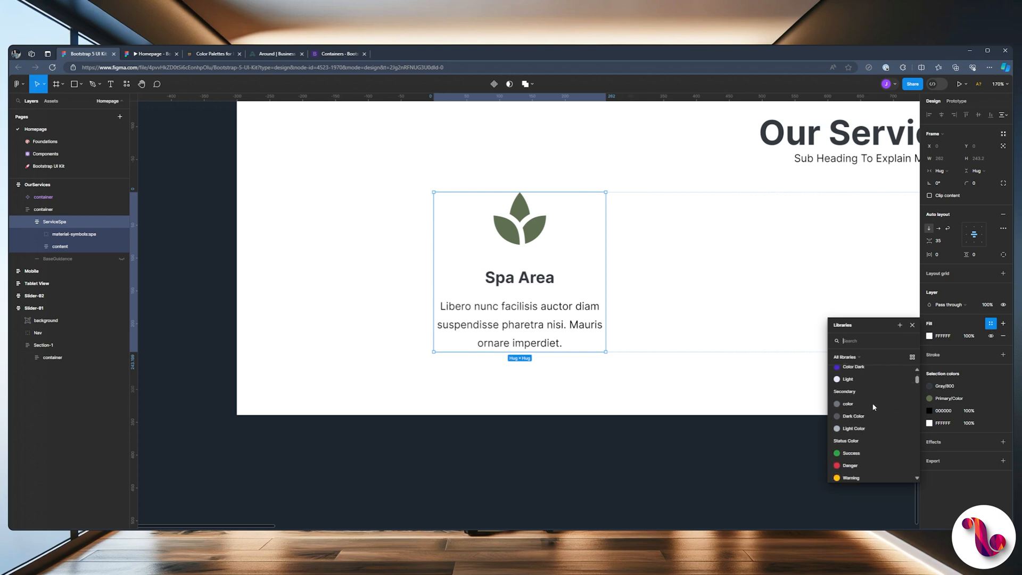
{"action": "scroll", "coordinate": [872, 407], "scroll_direction": "down", "scroll_amount": 3}
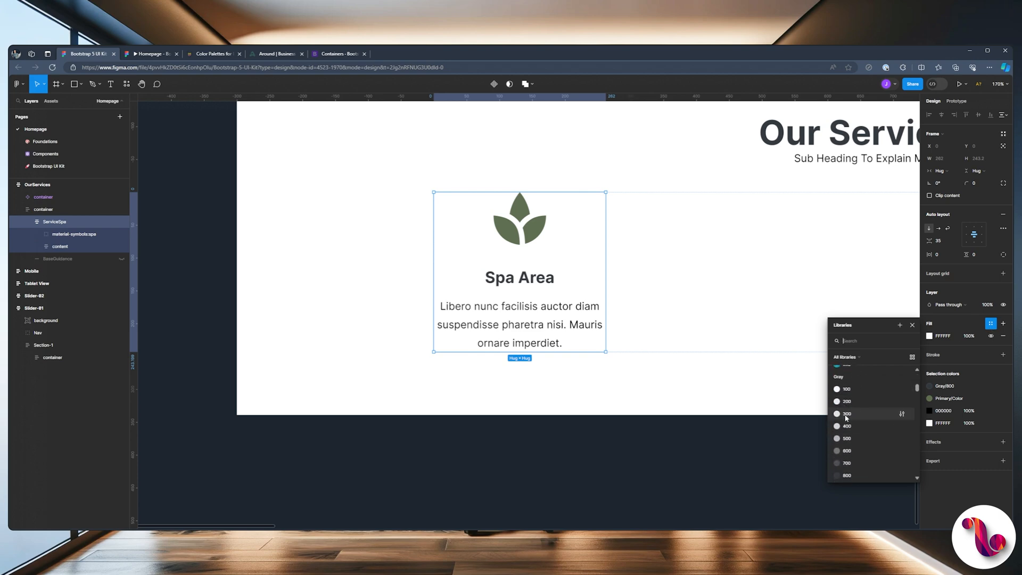
{"action": "left_click", "coordinate": [846, 414]}
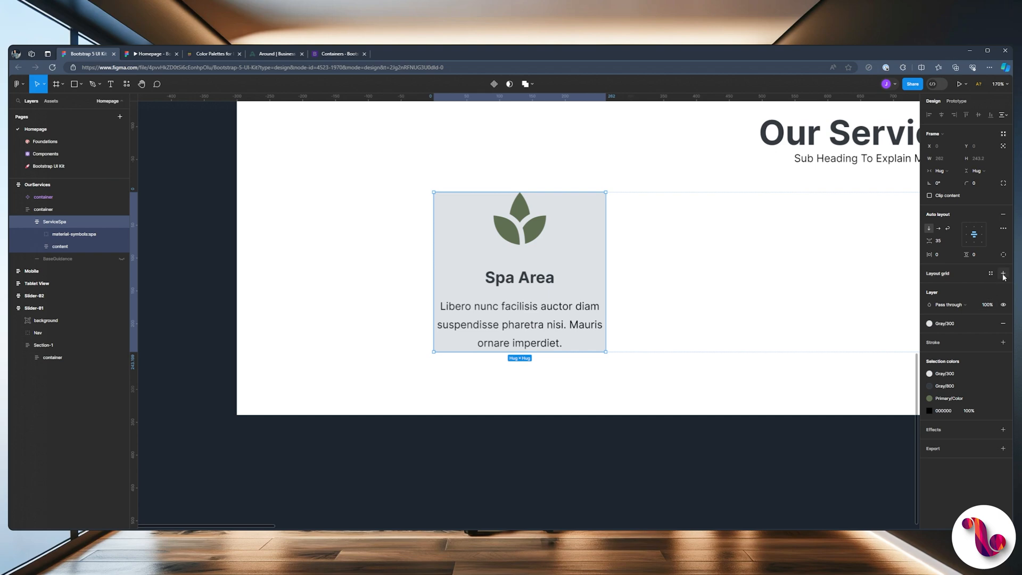
{"action": "left_click", "coordinate": [930, 324]}
{"action": "left_click", "coordinate": [851, 420]}
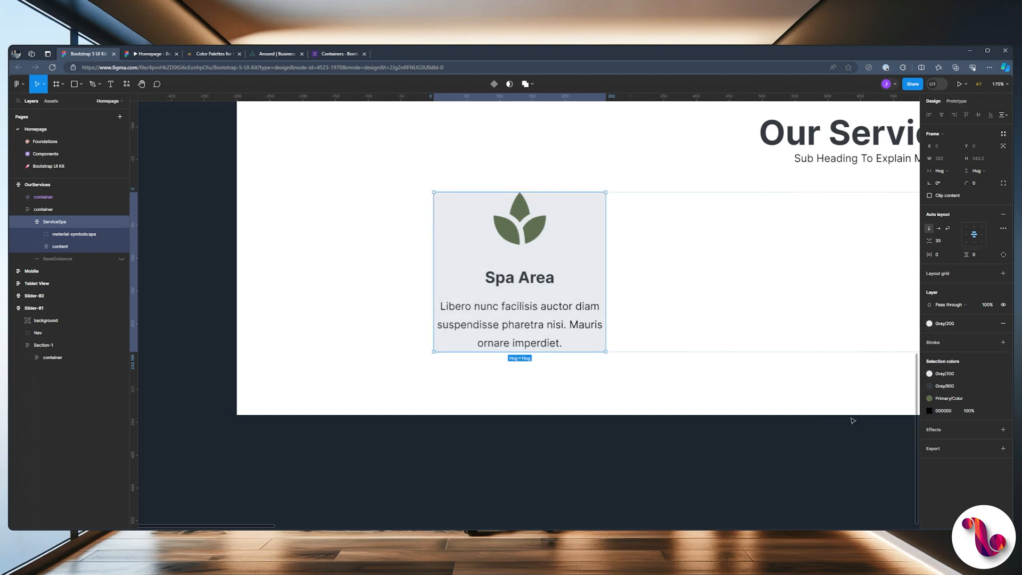
Step: Try the Gray/100 fill on the ServiceSpa frame and return it to Gray/200
{"action": "left_click", "coordinate": [930, 323]}
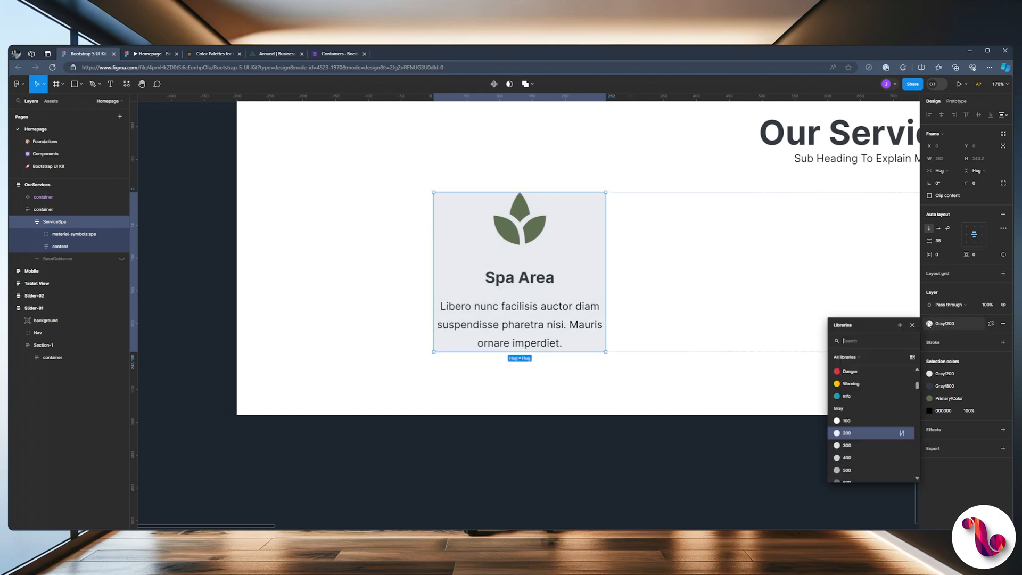
{"action": "left_click", "coordinate": [831, 405]}
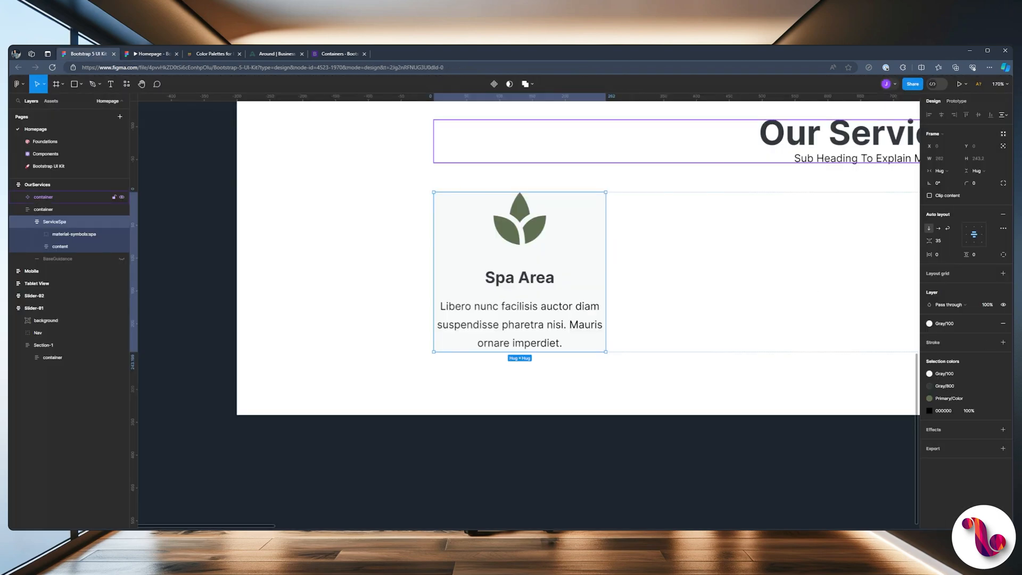
{"action": "left_click", "coordinate": [929, 324]}
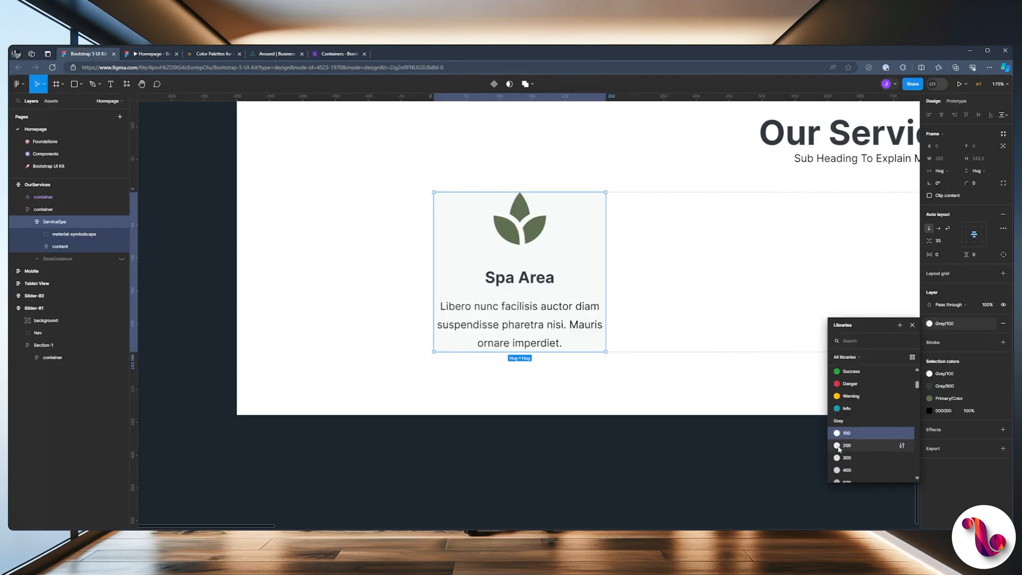
{"action": "left_click", "coordinate": [838, 448]}
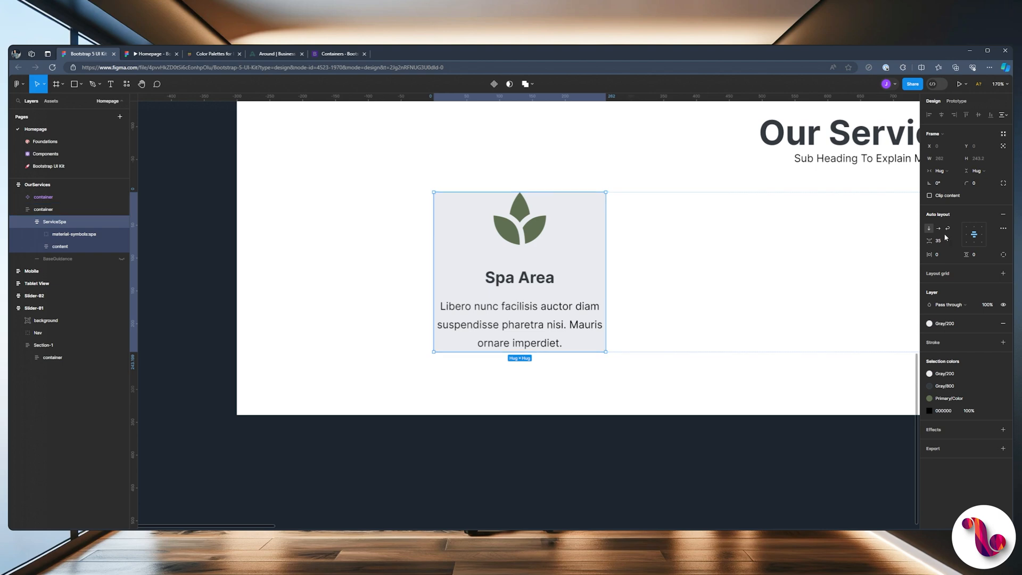
Step: Set the ServiceSpa card's horizontal and vertical padding to 35 and check it in the Homepage prototype
{"action": "left_click", "coordinate": [939, 254]}
{"action": "type", "text": "35"}
{"action": "left_click", "coordinate": [974, 254]}
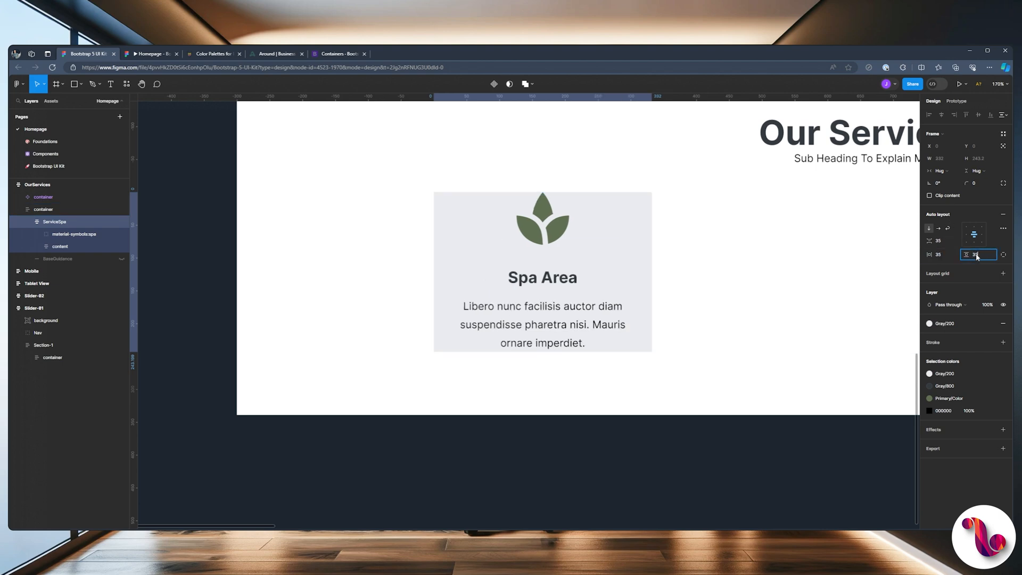
{"action": "type", "text": "35"}
{"action": "key", "text": "Return"}
{"action": "left_click", "coordinate": [164, 56]}
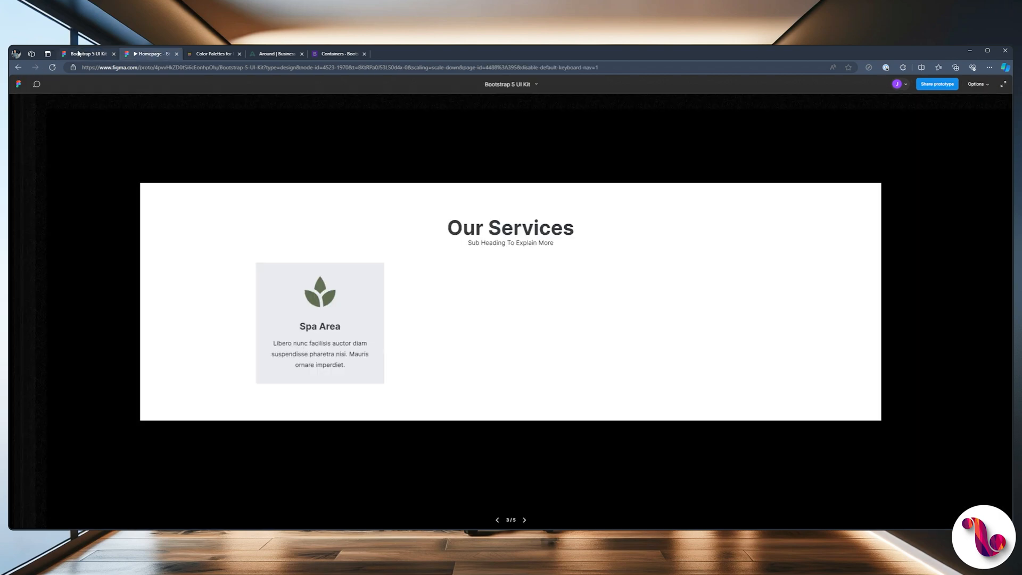
{"action": "left_click", "coordinate": [81, 55]}
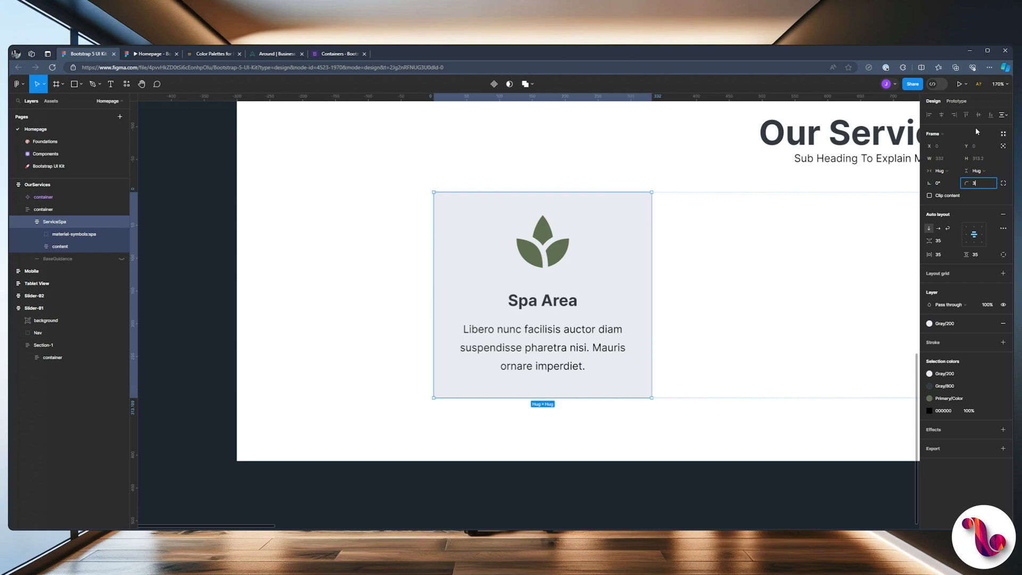
Step: Round the ServiceSpa card's corners with a radius of 35 and check the card in the Homepage prototype
{"action": "type", "text": "35"}
{"action": "key", "text": "Return"}
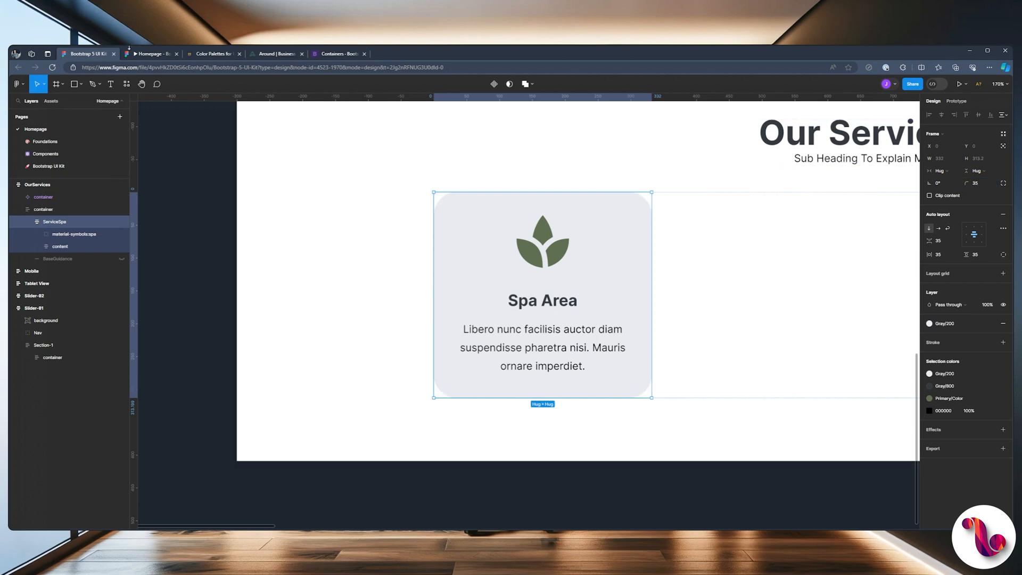
{"action": "left_click", "coordinate": [141, 53]}
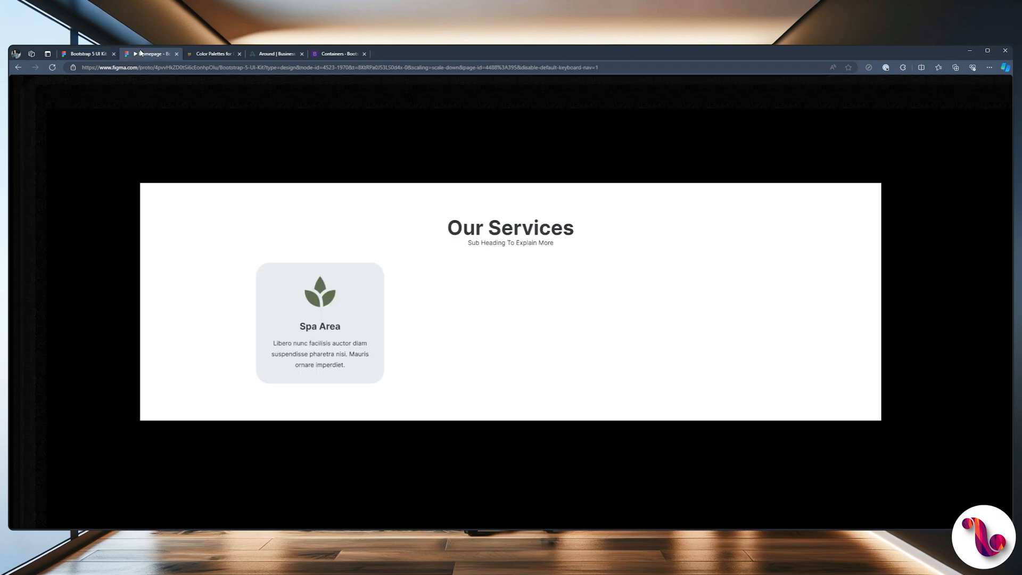
{"action": "left_click", "coordinate": [85, 56]}
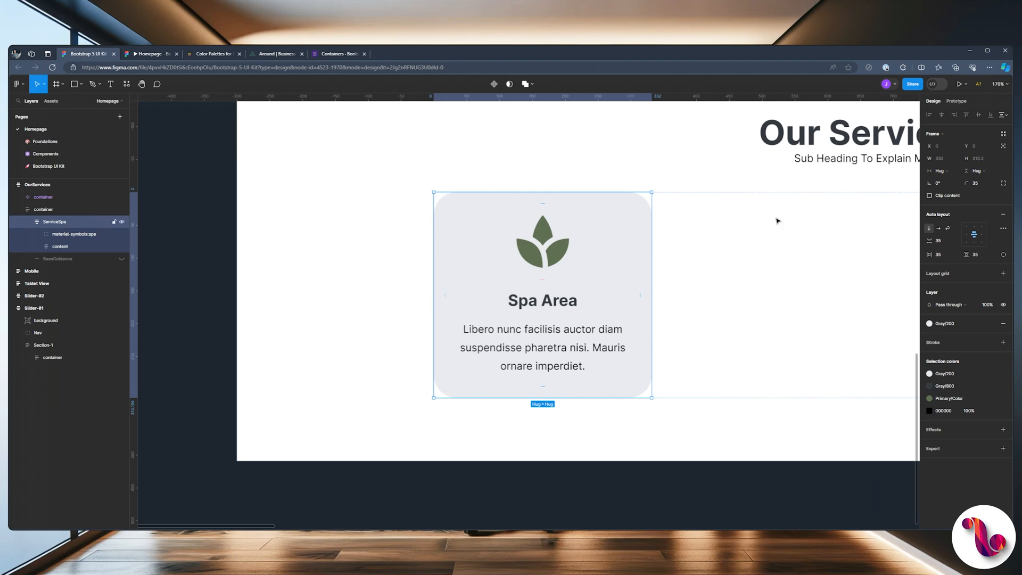
Step: Insert the button component below the description in the ServiceSpa card's content and label it "Learn More"
{"action": "scroll", "coordinate": [776, 221], "scroll_direction": "right", "scroll_amount": 3}
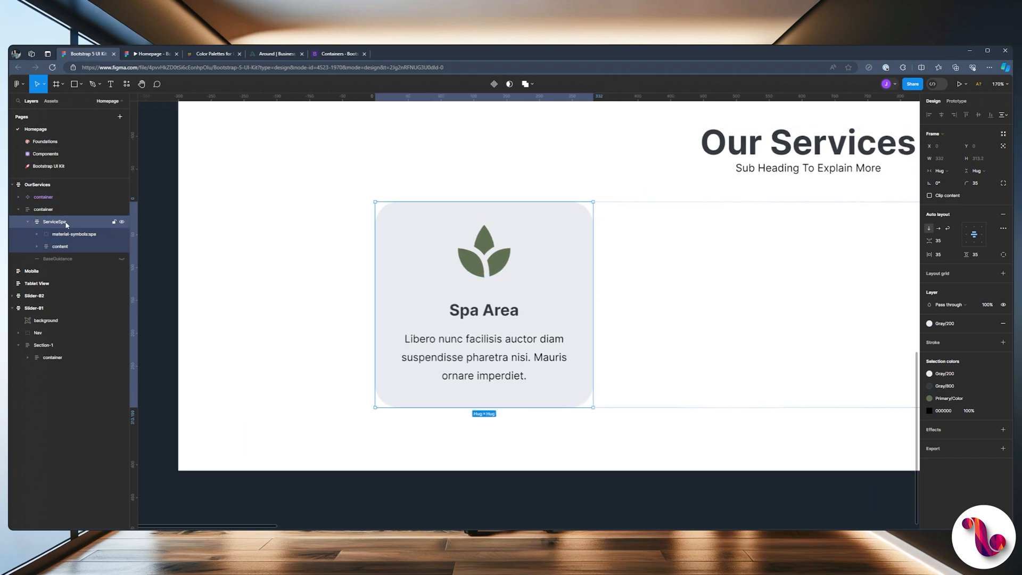
{"action": "left_click", "coordinate": [51, 101]}
{"action": "left_click_drag", "start_coordinate": [31, 284], "coordinate": [473, 415]}
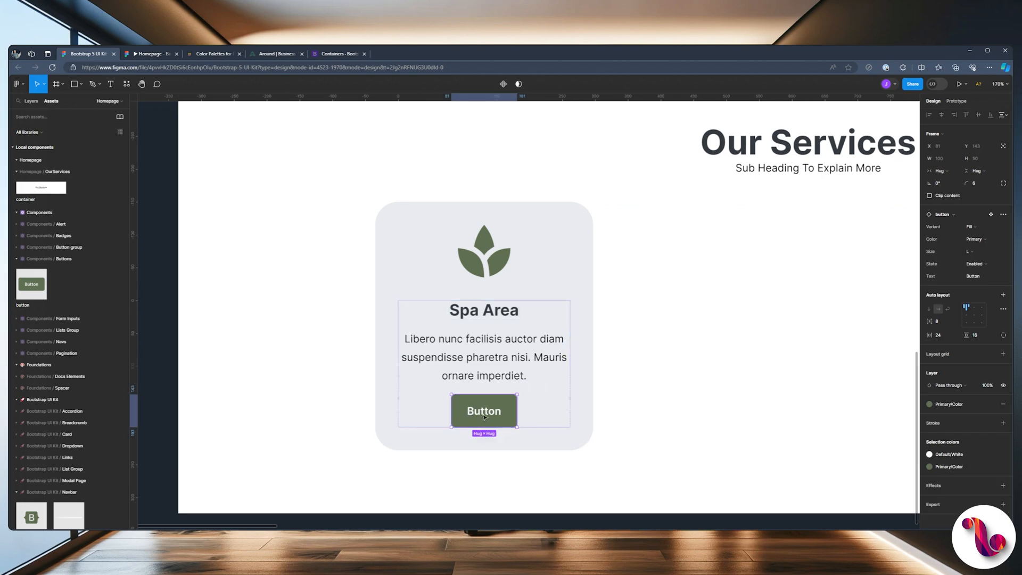
{"action": "double_click", "coordinate": [485, 416]}
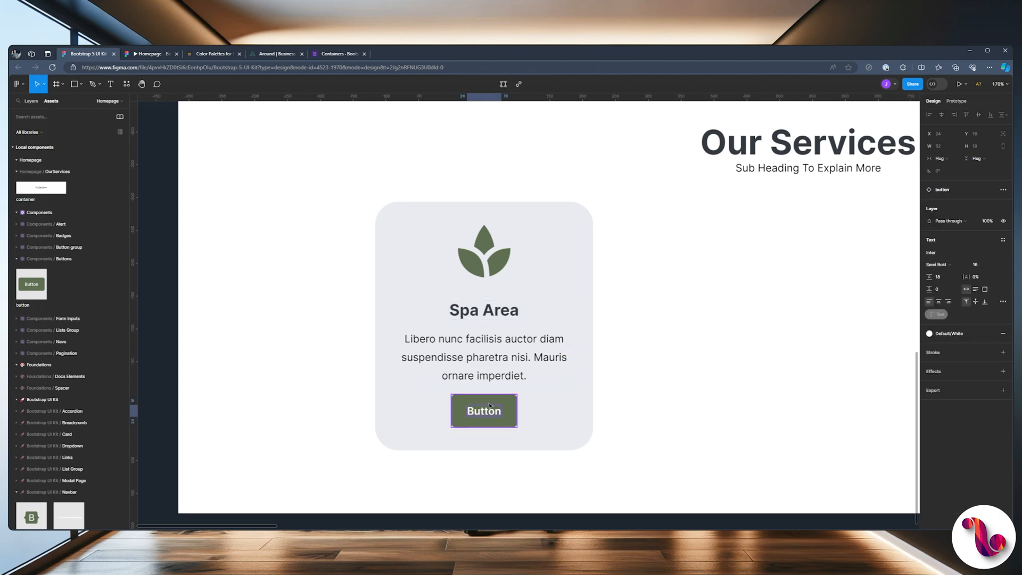
{"action": "double_click", "coordinate": [488, 413]}
{"action": "type", "text": "Learn More"}
{"action": "key", "text": "Escape"}
Step: Set the "Learn More" button's size to M and check the card in the Homepage prototype
{"action": "left_click", "coordinate": [31, 101]}
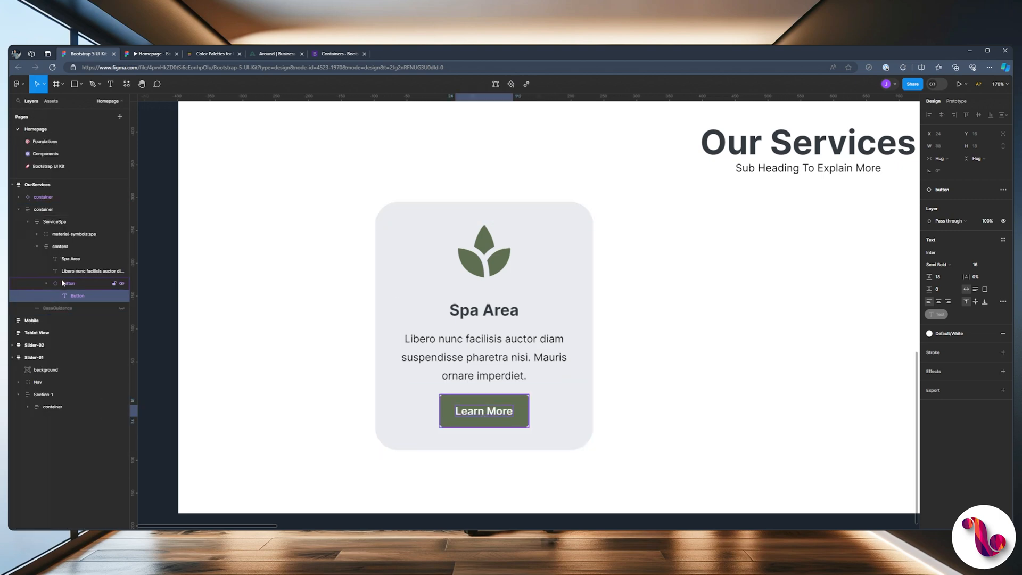
{"action": "left_click", "coordinate": [60, 286]}
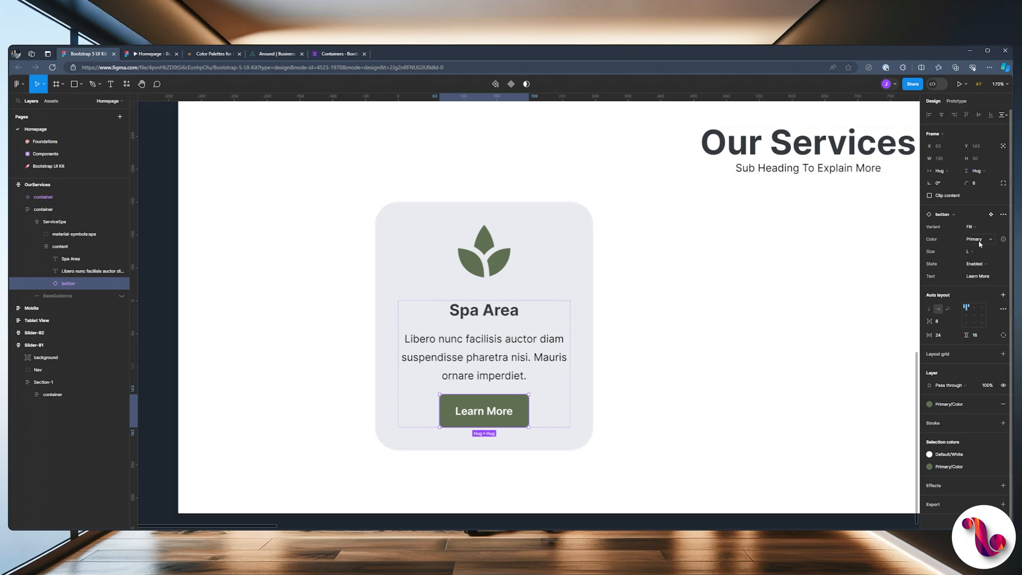
{"action": "left_click", "coordinate": [976, 253]}
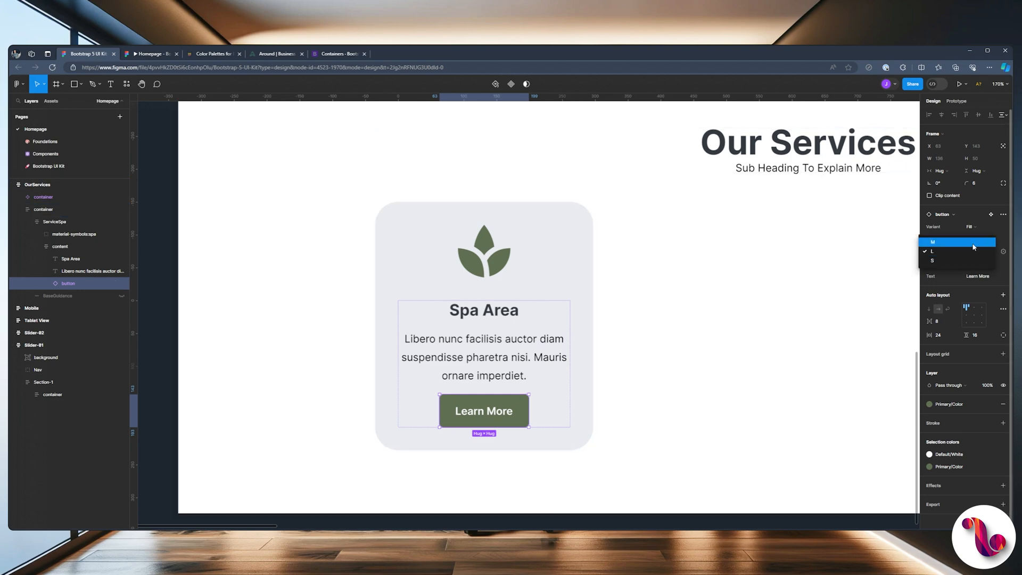
{"action": "left_click", "coordinate": [973, 245]}
{"action": "left_click", "coordinate": [157, 55]}
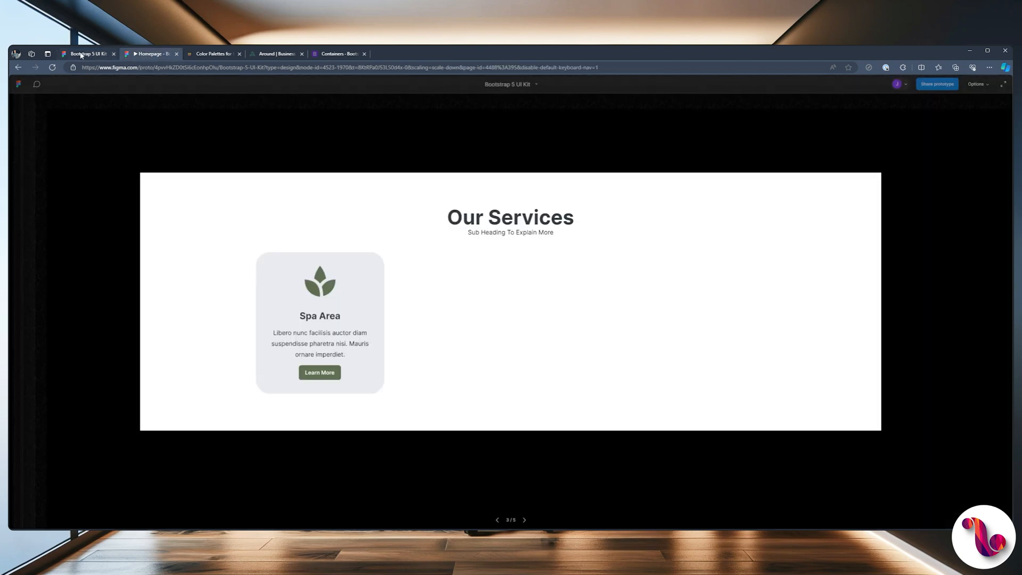
{"action": "left_click", "coordinate": [81, 54]}
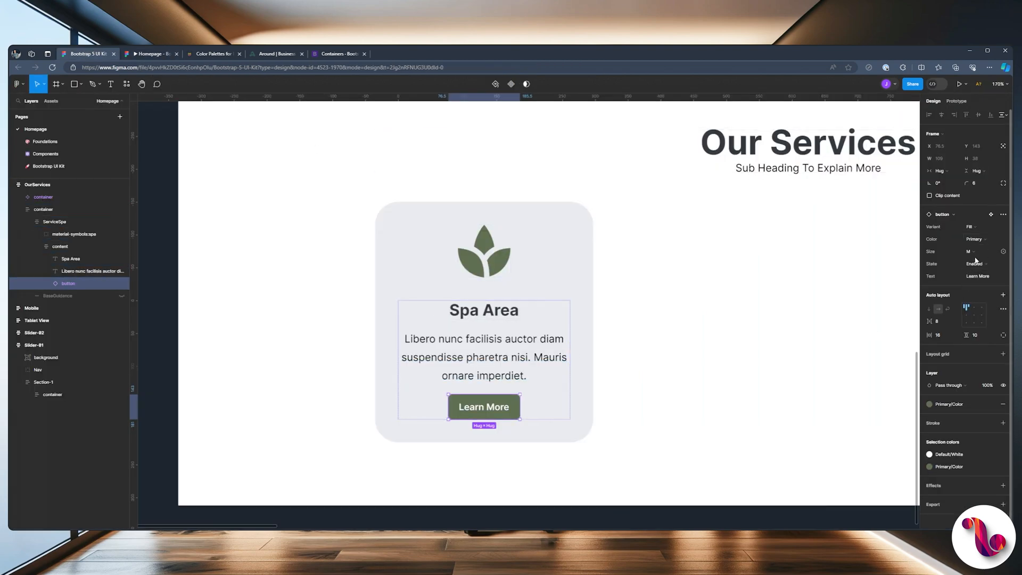
Step: Set the "Learn More" button's variant to Outline in the ServiceSpa card
{"action": "left_click", "coordinate": [973, 227]}
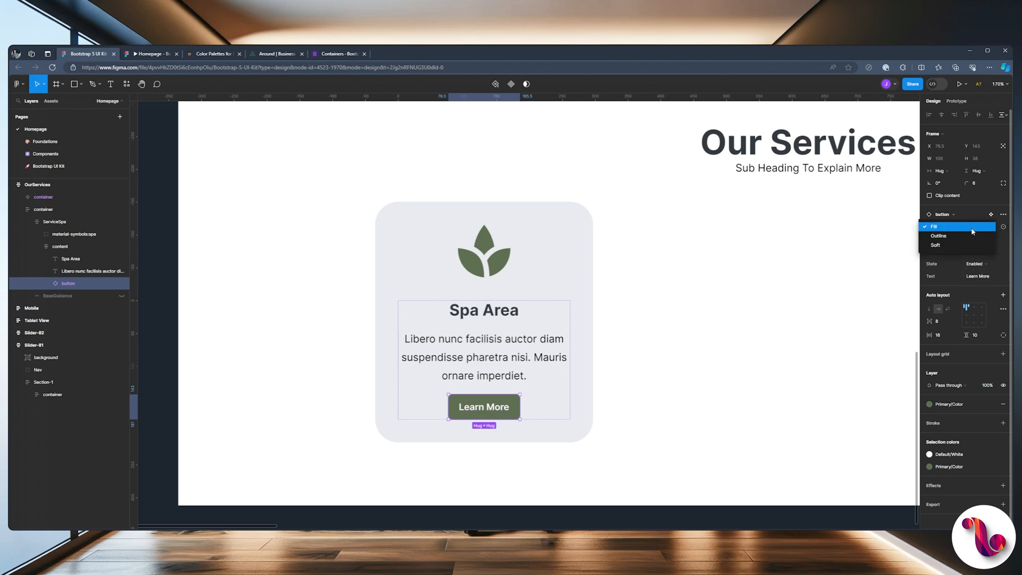
{"action": "left_click", "coordinate": [967, 240]}
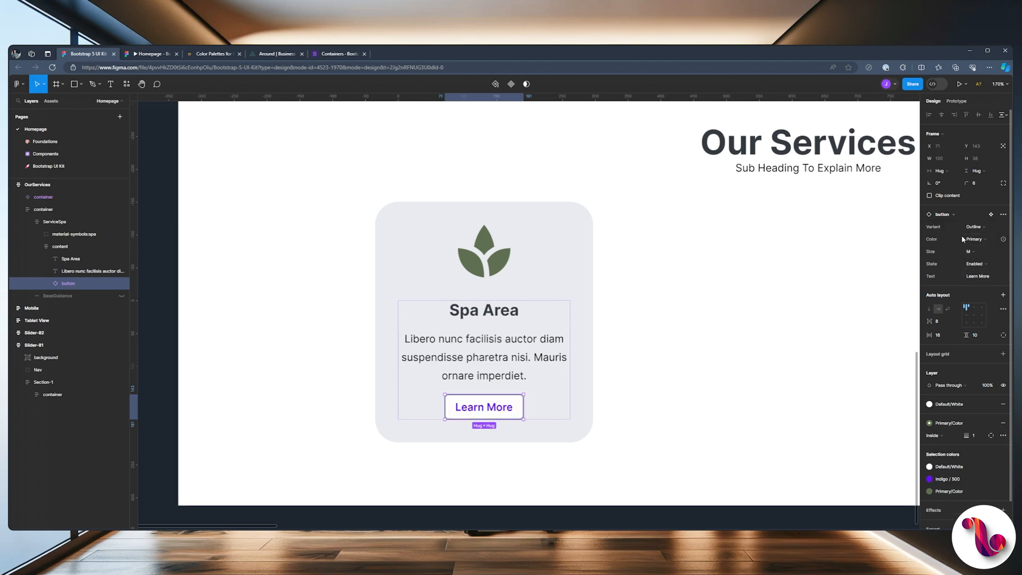
{"action": "left_click", "coordinate": [666, 337]}
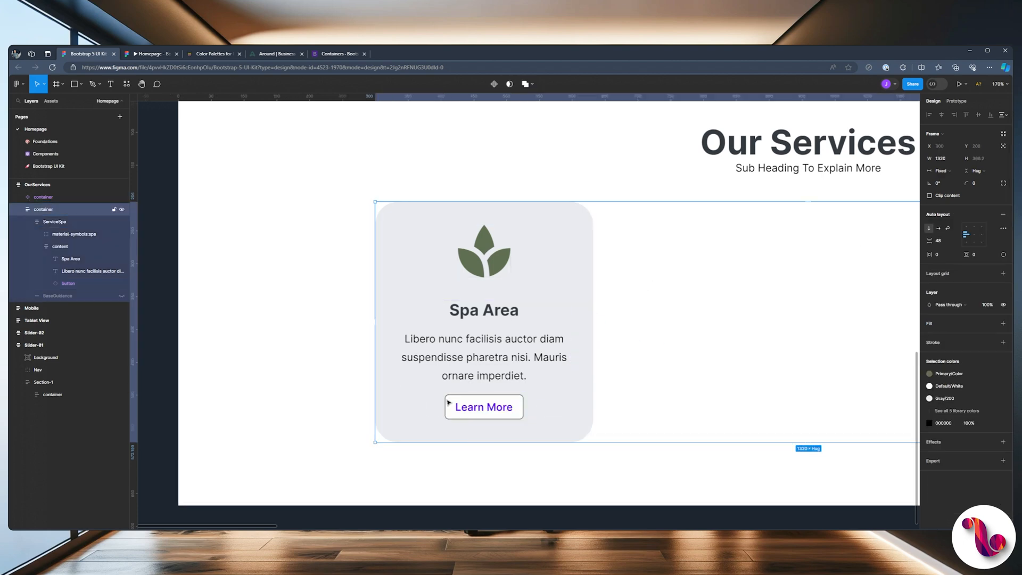
{"action": "left_click", "coordinate": [472, 360]}
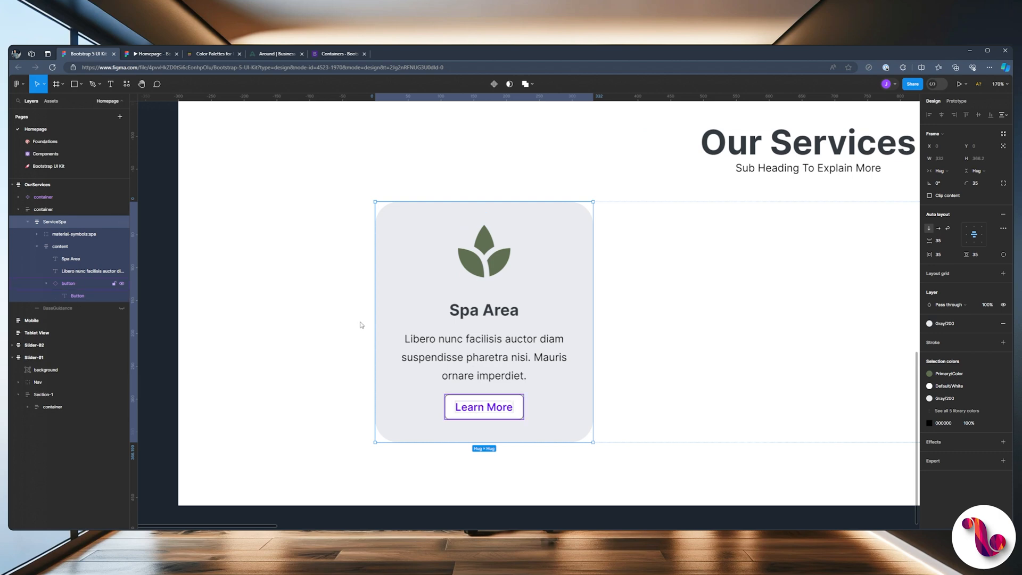
Step: Open the "Learn More" button's main component and recolor the label of its Outline, Primary, M, Enabled variant with Primary/Color
{"action": "left_click", "coordinate": [68, 283]}
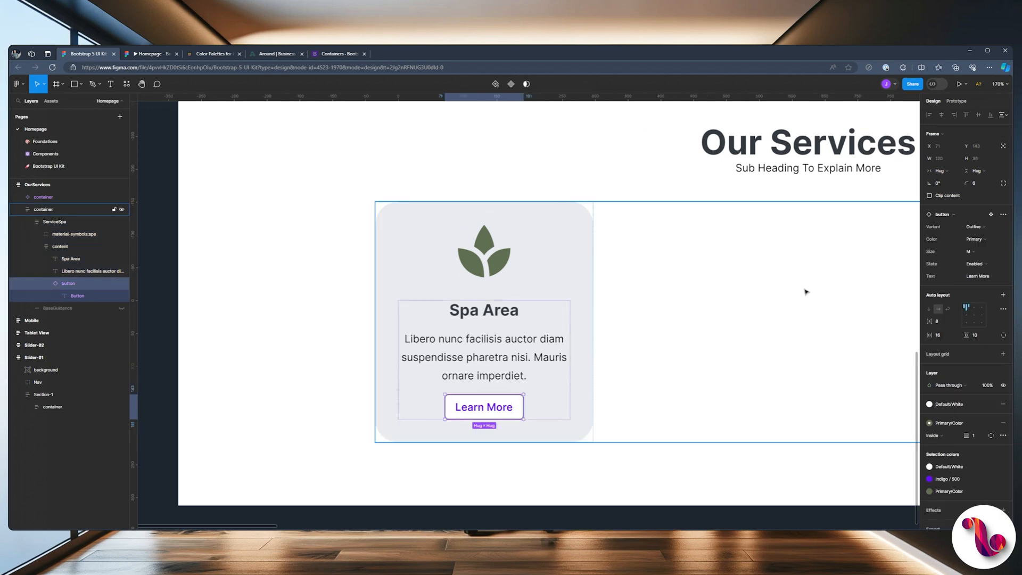
{"action": "left_click", "coordinate": [991, 215]}
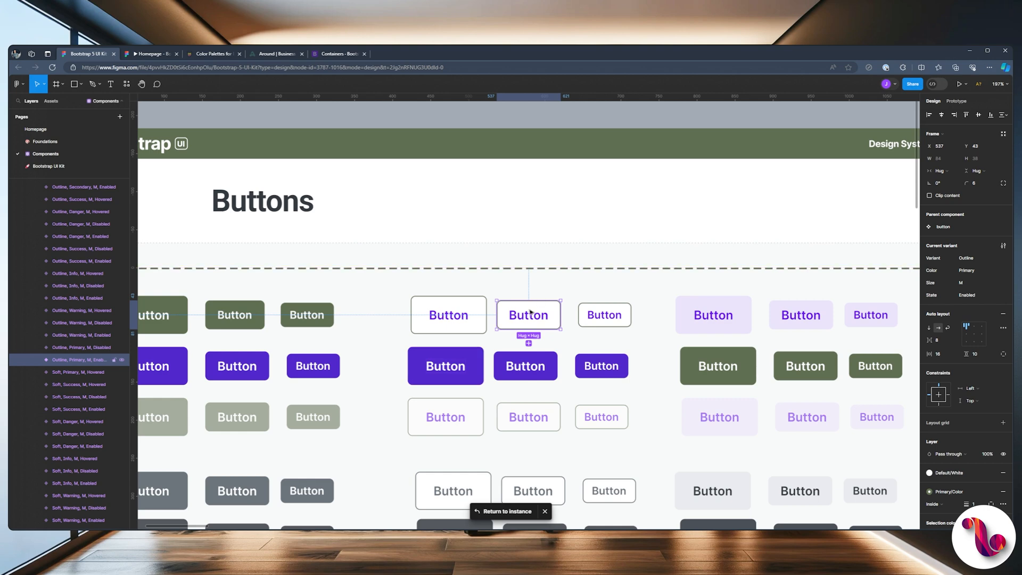
{"action": "scroll", "coordinate": [538, 318], "scroll_direction": "up", "scroll_amount": 5}
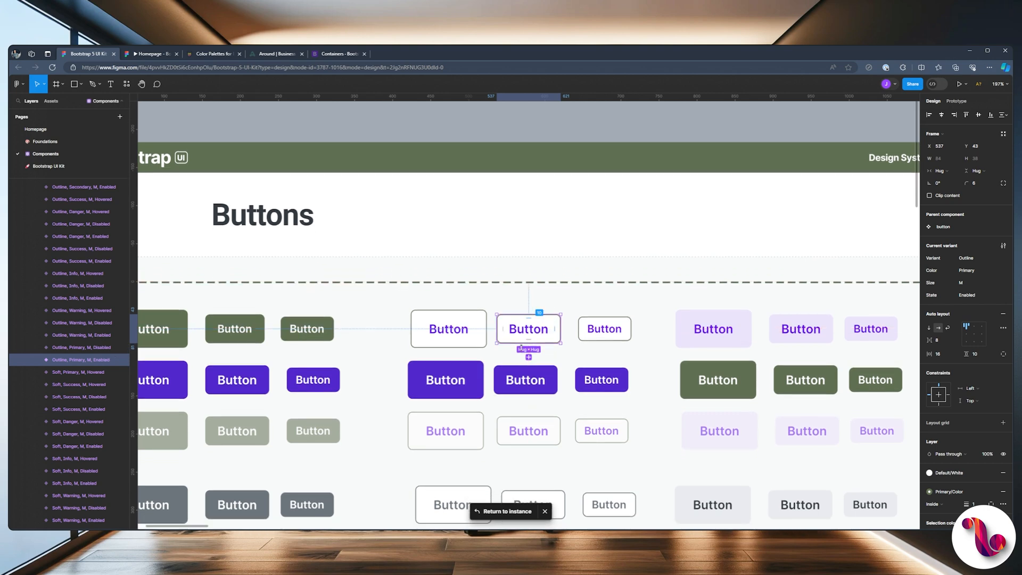
{"action": "double_click", "coordinate": [531, 331]}
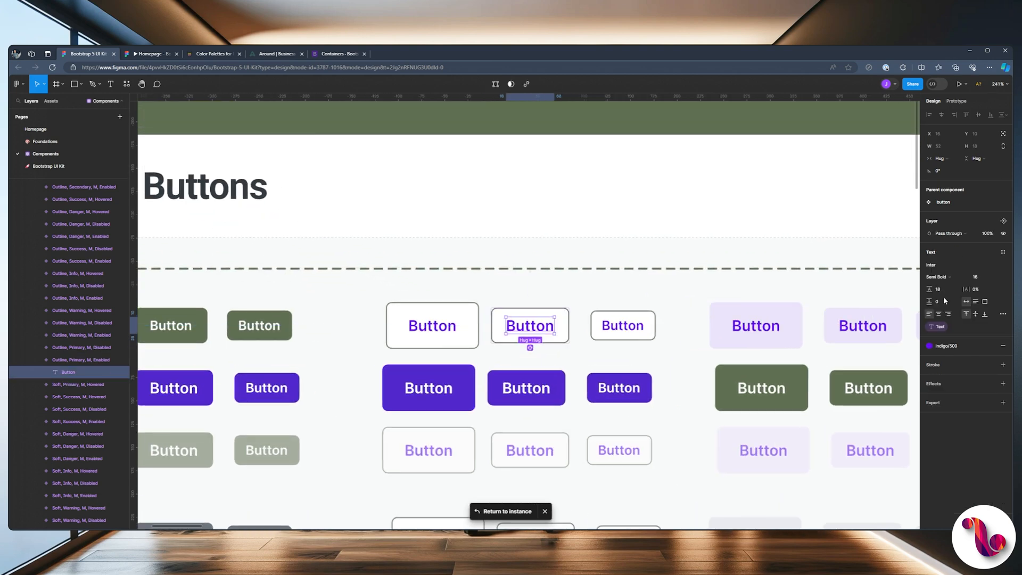
{"action": "left_click", "coordinate": [989, 346]}
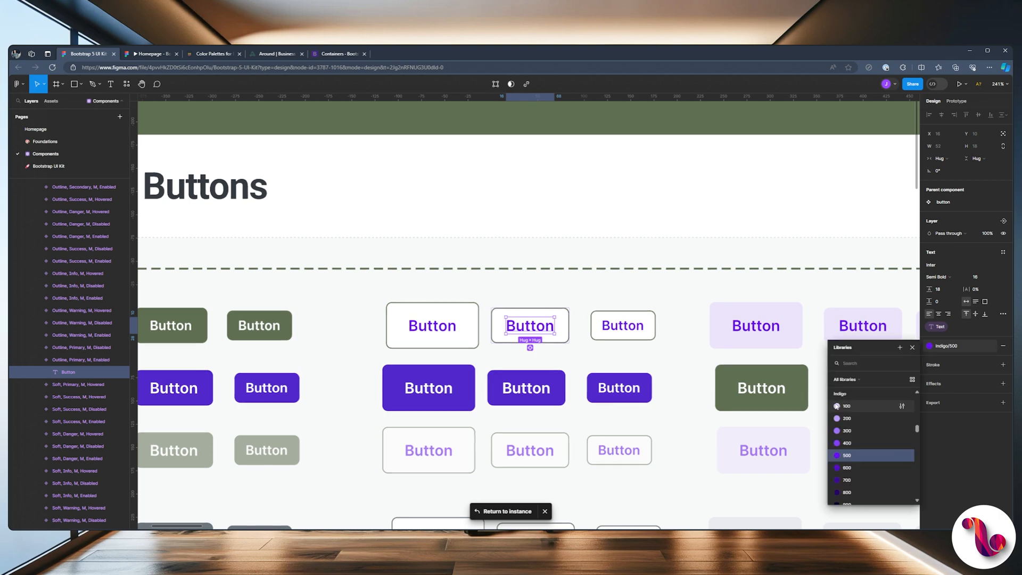
{"action": "scroll", "coordinate": [845, 412], "scroll_direction": "up", "scroll_amount": 5}
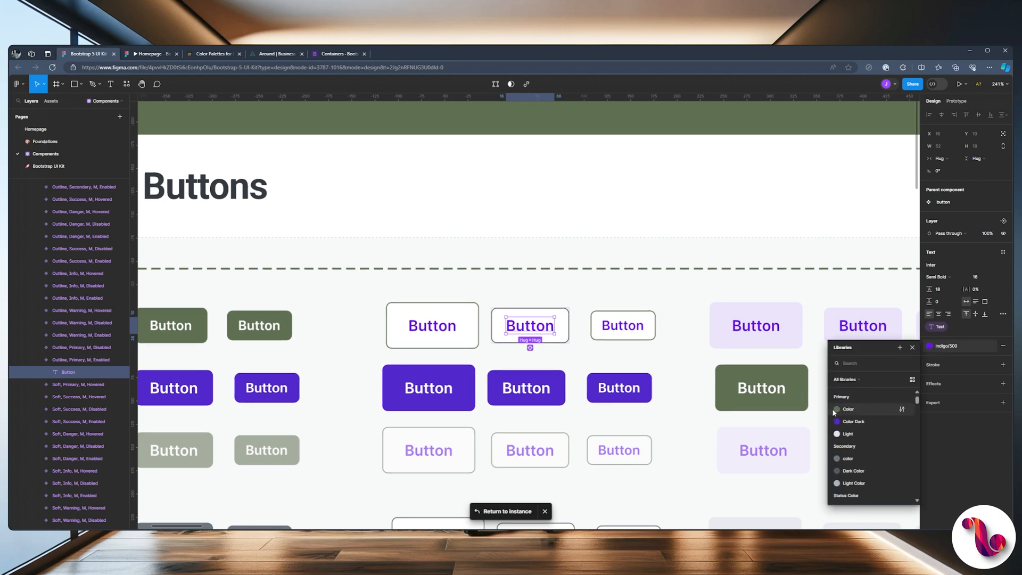
{"action": "left_click", "coordinate": [837, 411]}
{"action": "key", "text": "Escape"}
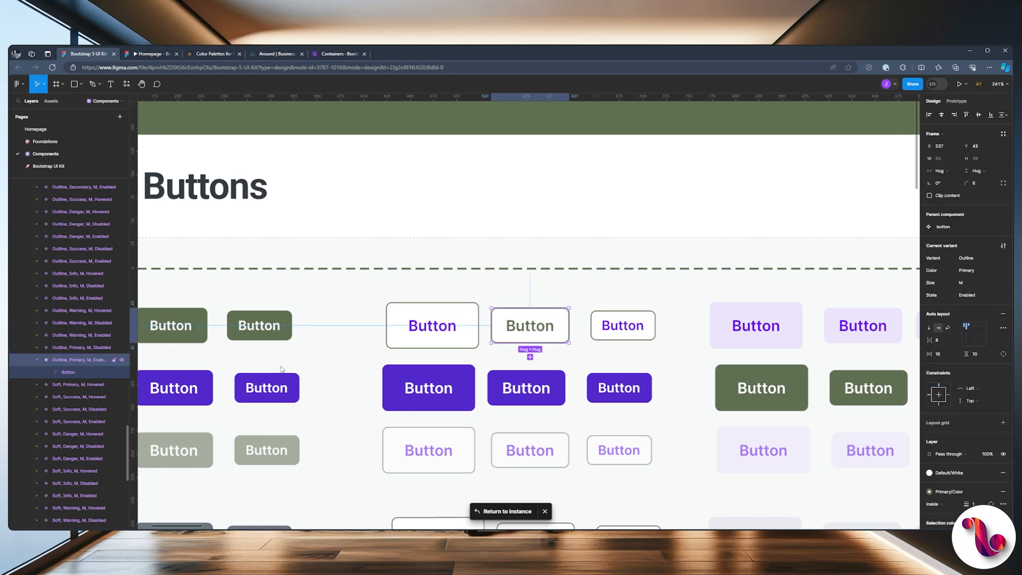
Step: Remove the Default/White fill from the outlined medium primary button variant and check the card in the Homepage prototype
{"action": "scroll", "coordinate": [966, 340], "scroll_direction": "down", "scroll_amount": 3}
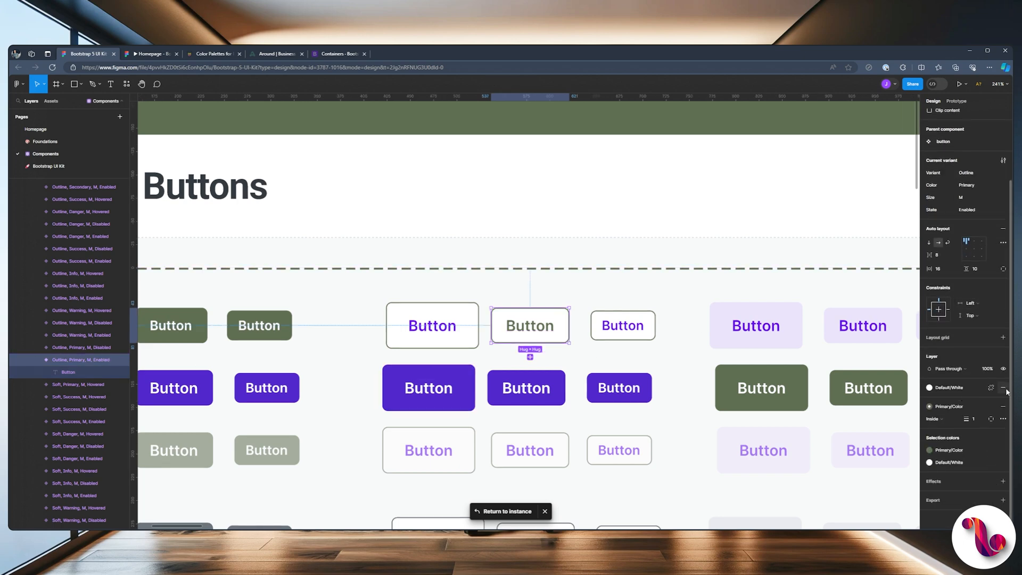
{"action": "left_click", "coordinate": [153, 54]}
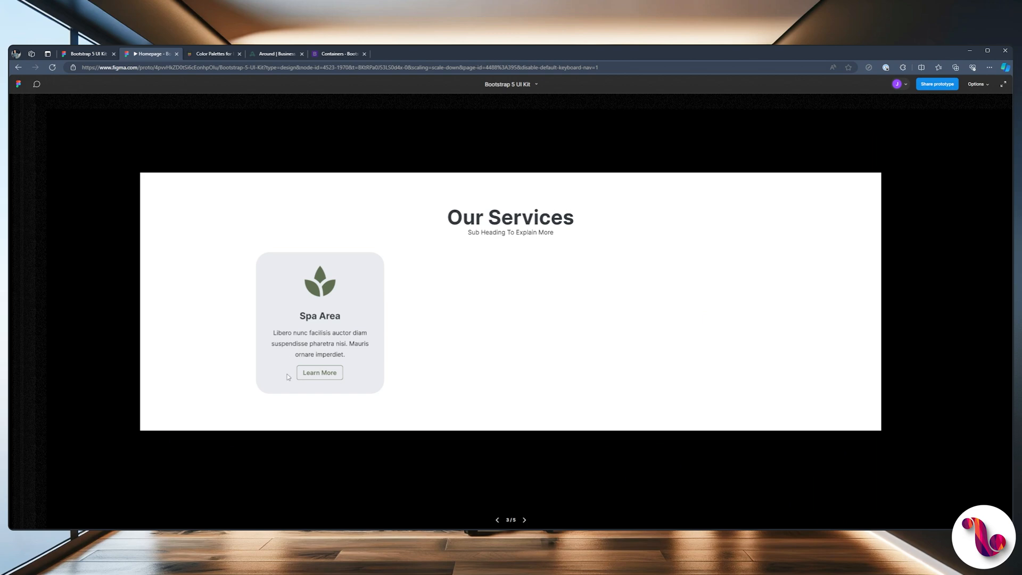
{"action": "left_click", "coordinate": [84, 54]}
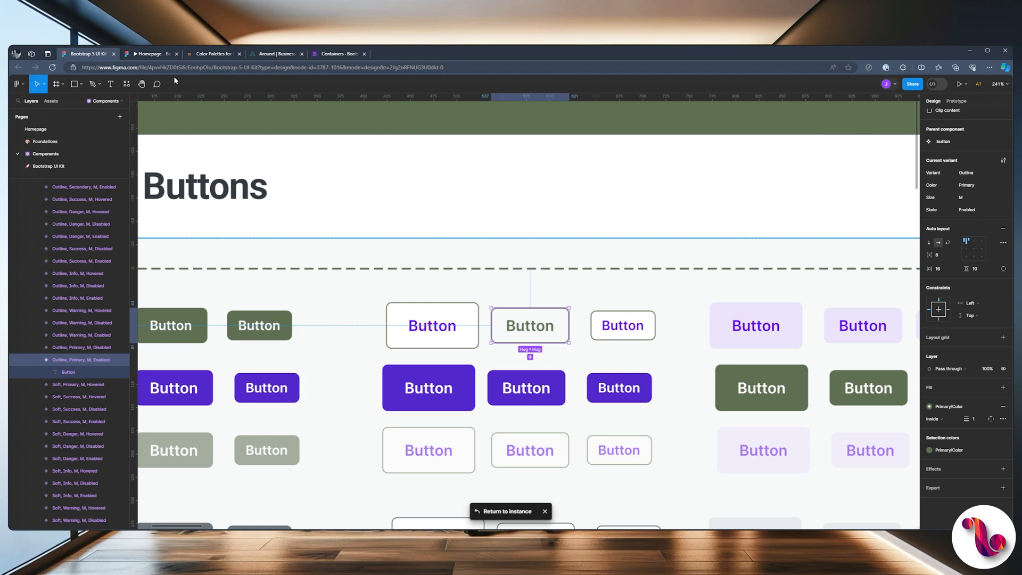
{"action": "left_click", "coordinate": [119, 54]}
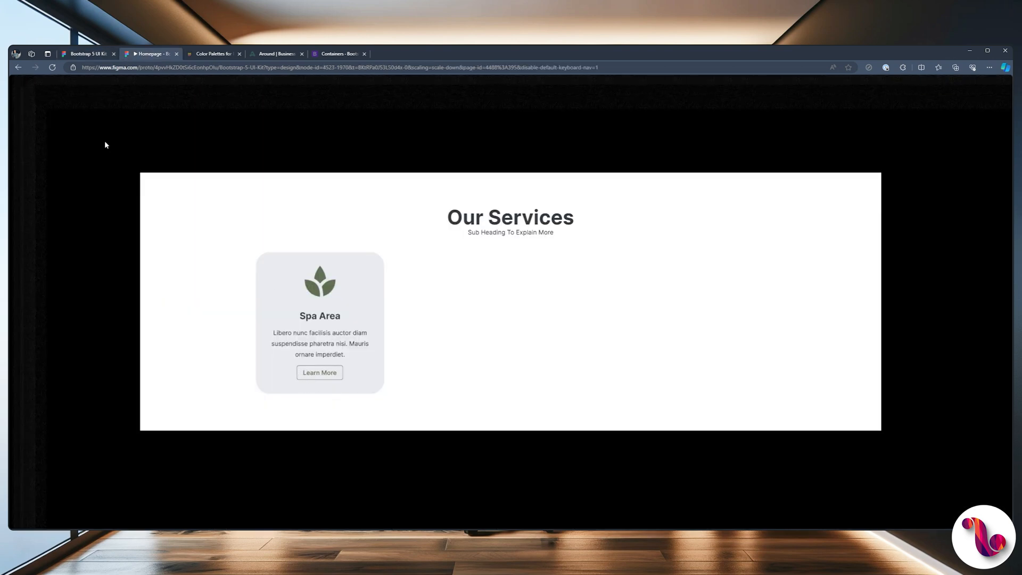
Step: Set the outlined button variant's stroke width to 2 and check it in the Homepage prototype
{"action": "left_click", "coordinate": [76, 54]}
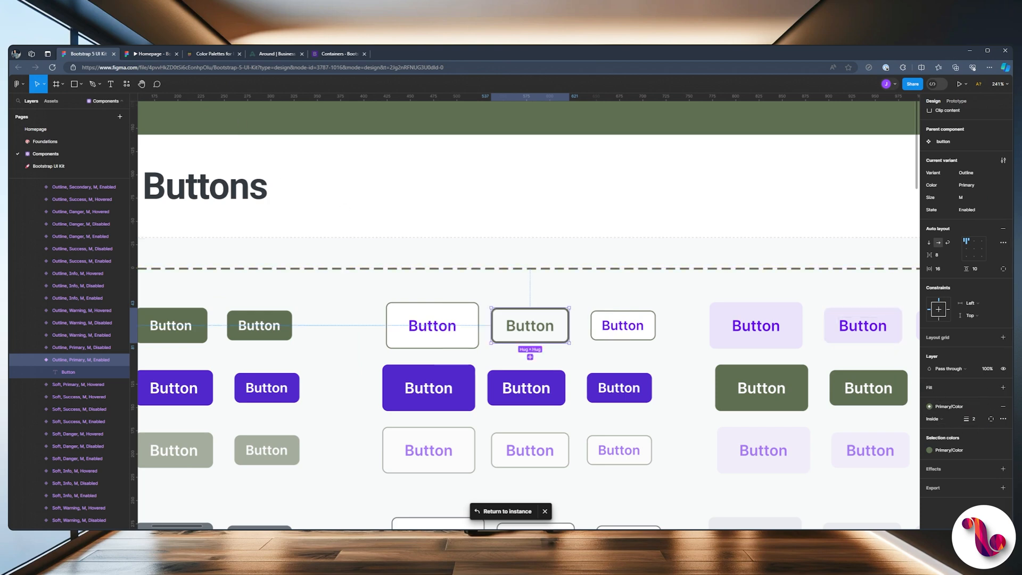
{"action": "left_click", "coordinate": [141, 54]}
{"action": "left_click", "coordinate": [88, 53]}
Step: Set the outlined button variant's label font size to 15 and view the Homepage prototype with Fill screen scaling
{"action": "double_click", "coordinate": [529, 327]}
{"action": "left_click", "coordinate": [977, 278]}
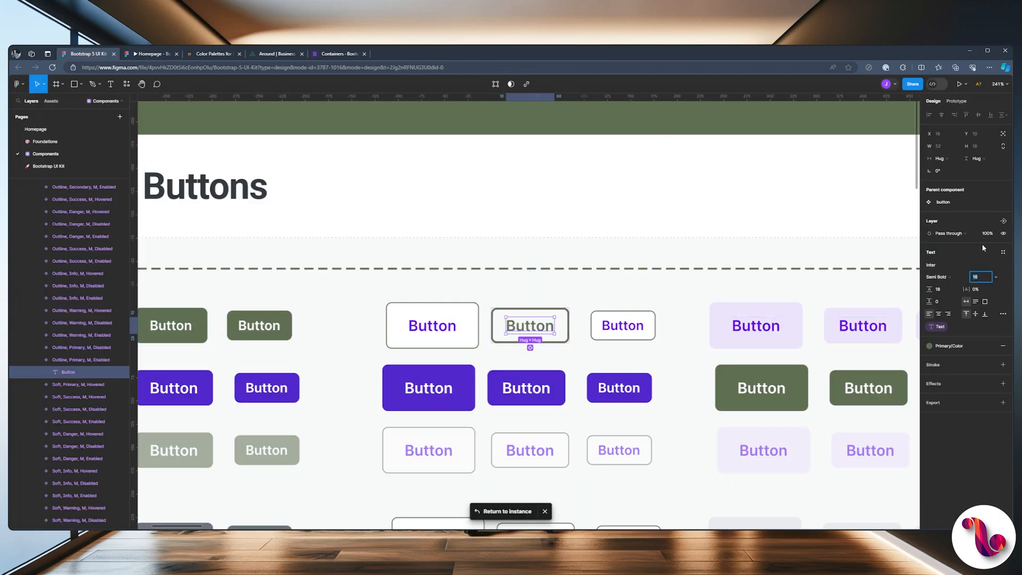
{"action": "type", "text": "15"}
{"action": "key", "text": "Return"}
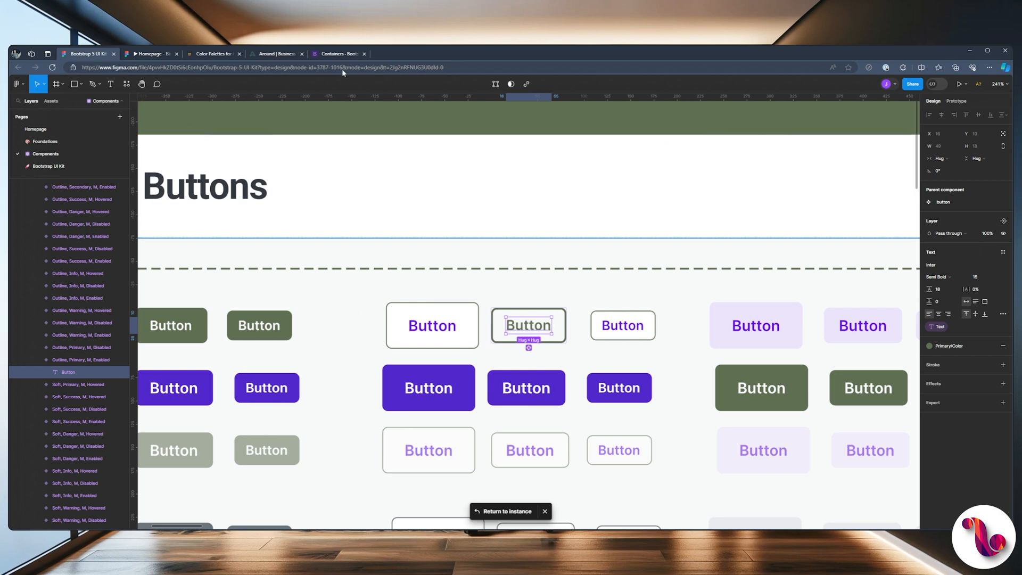
{"action": "left_click", "coordinate": [154, 56]}
{"action": "left_click", "coordinate": [978, 84]}
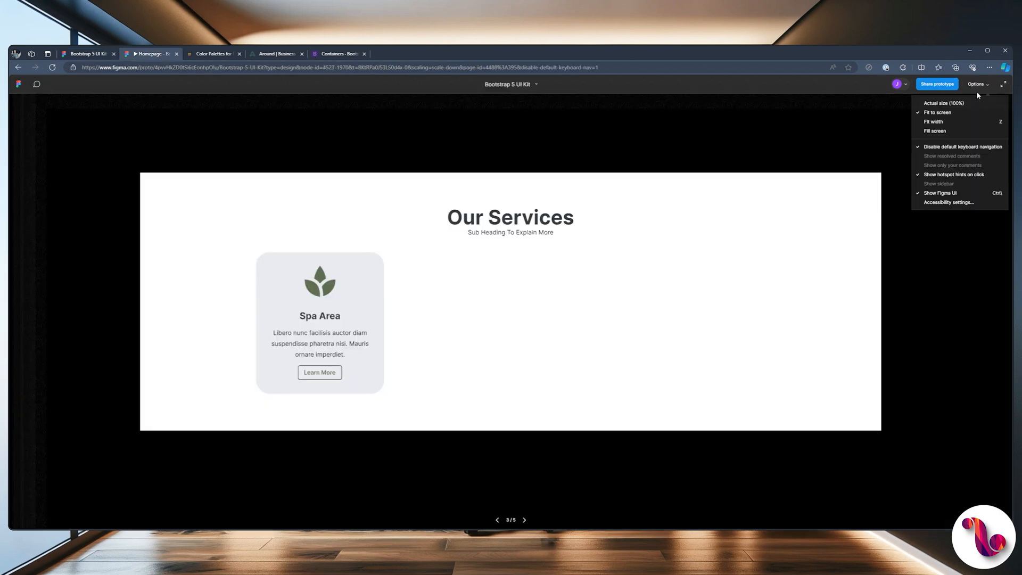
{"action": "left_click", "coordinate": [934, 131]}
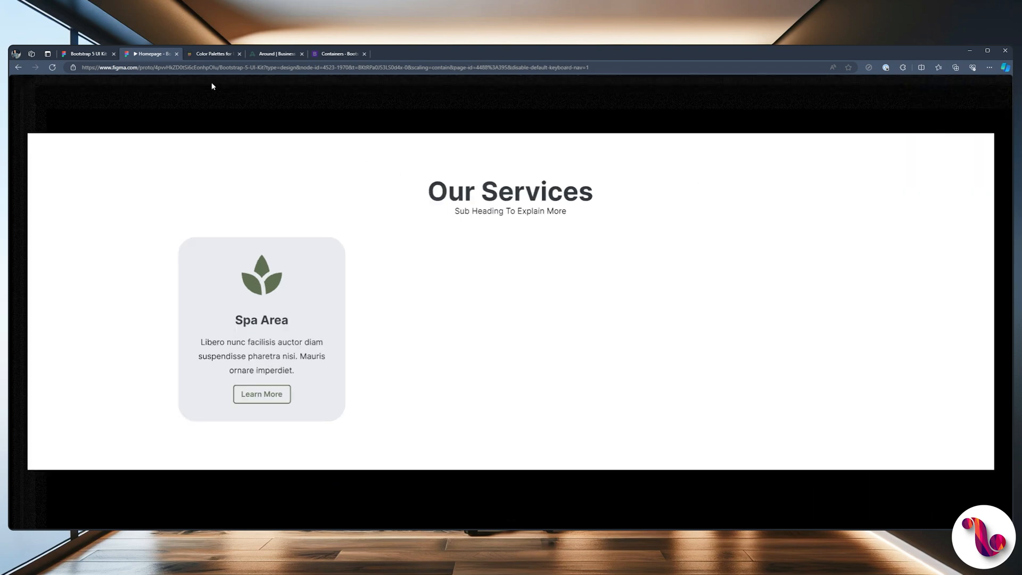
Step: Try a corner radius of 12 on the outlined button variant, settle on 10, and check it in the Homepage prototype
{"action": "left_click", "coordinate": [70, 53]}
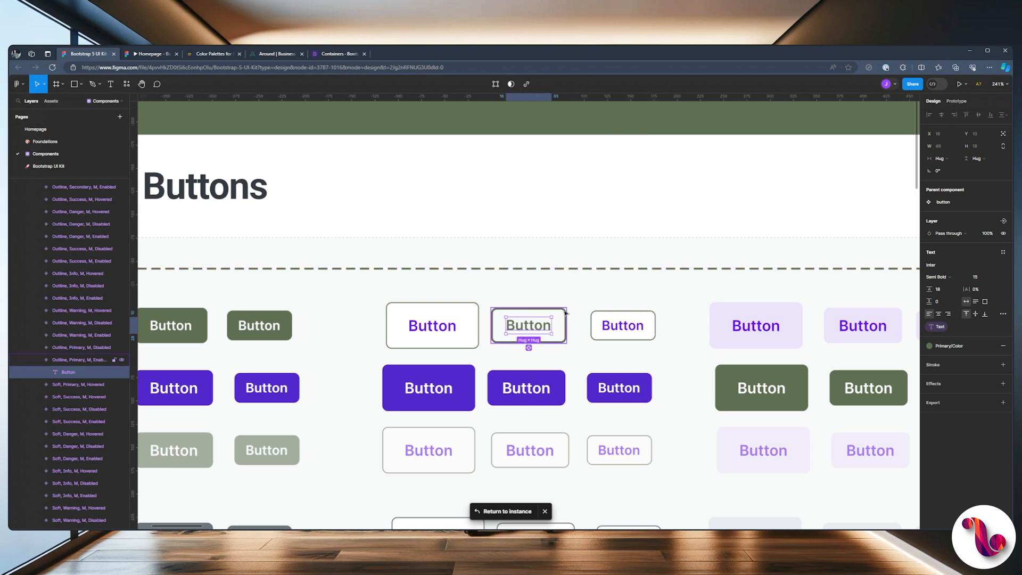
{"action": "left_click", "coordinate": [977, 184]}
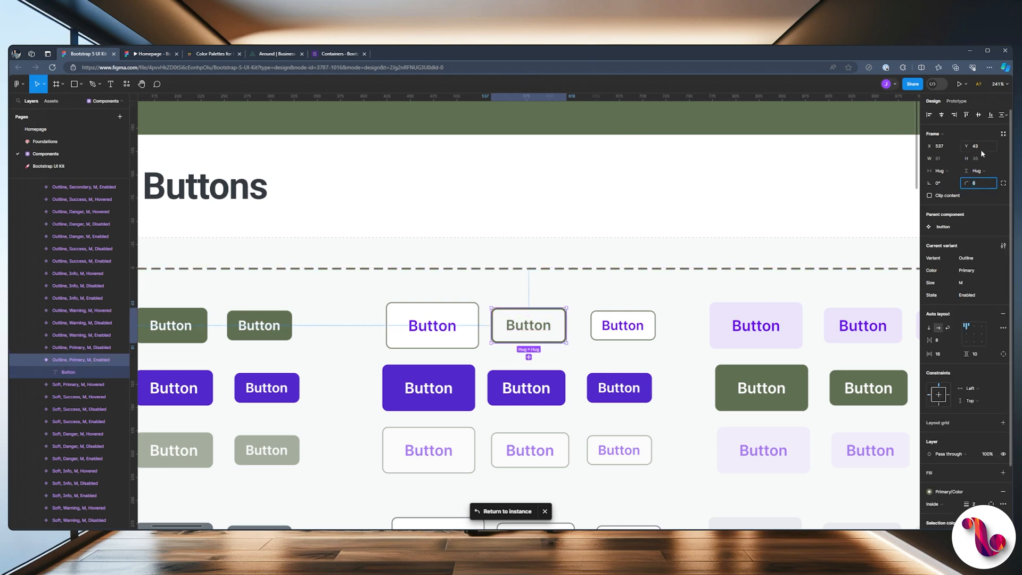
{"action": "left_click", "coordinate": [155, 54]}
{"action": "left_click", "coordinate": [85, 56]}
{"action": "type", "text": "12"}
{"action": "key", "text": "Return"}
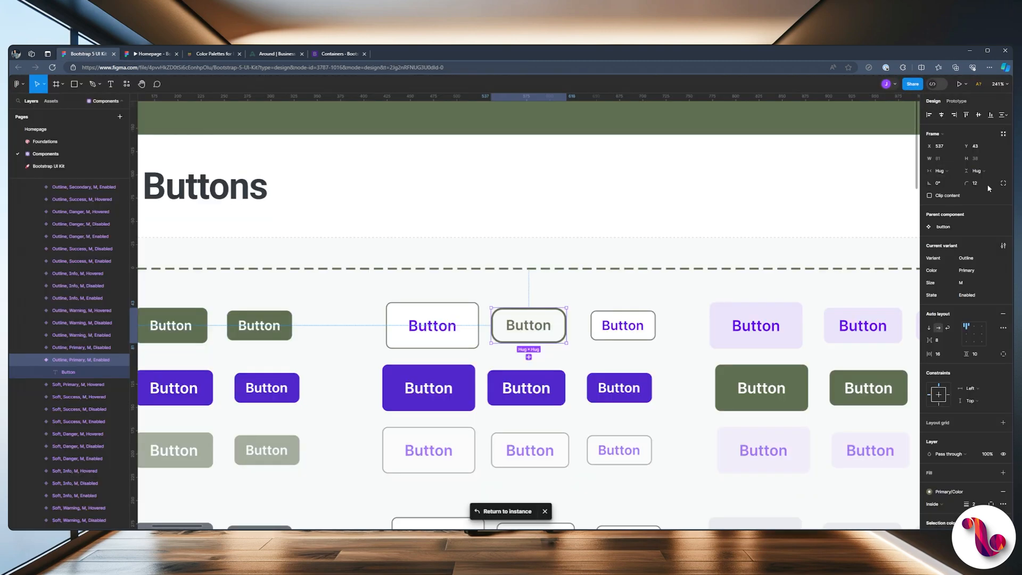
{"action": "left_click", "coordinate": [988, 186]}
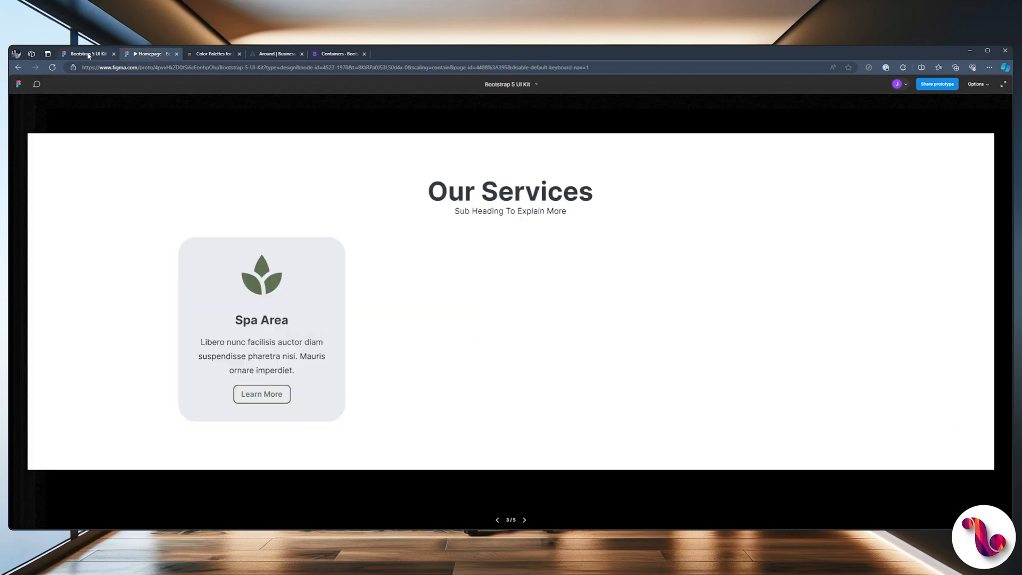
Step: Return to the button instance on the Homepage and shorten the Spa Area description's text box to a height of about 73
{"action": "left_click", "coordinate": [88, 54]}
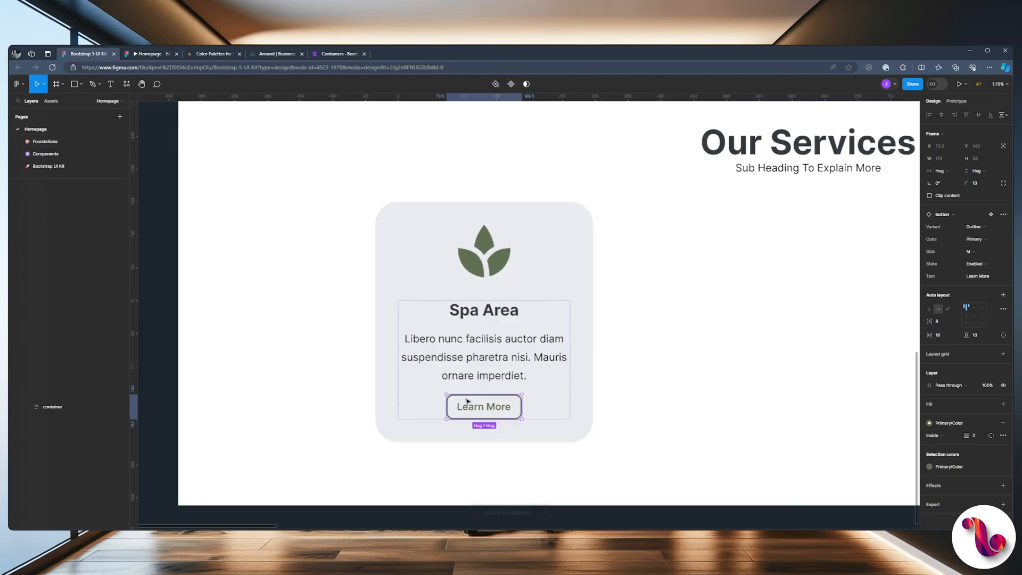
{"action": "left_click", "coordinate": [510, 374]}
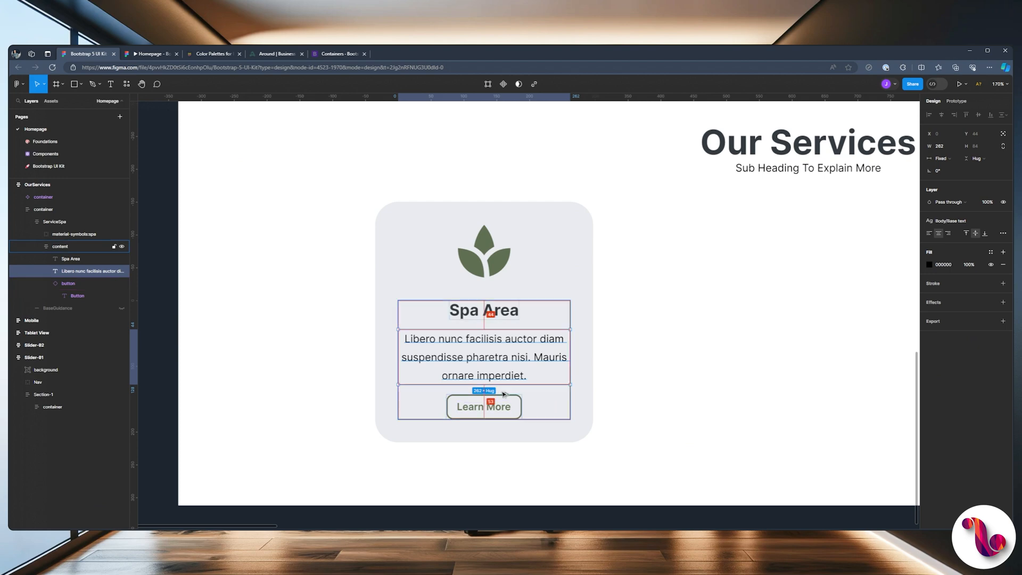
{"action": "scroll", "coordinate": [504, 395], "scroll_direction": "up", "scroll_amount": 1}
{"action": "scroll", "coordinate": [504, 396], "scroll_direction": "down", "scroll_amount": 2}
{"action": "scroll", "coordinate": [505, 398], "scroll_direction": "up", "scroll_amount": 3}
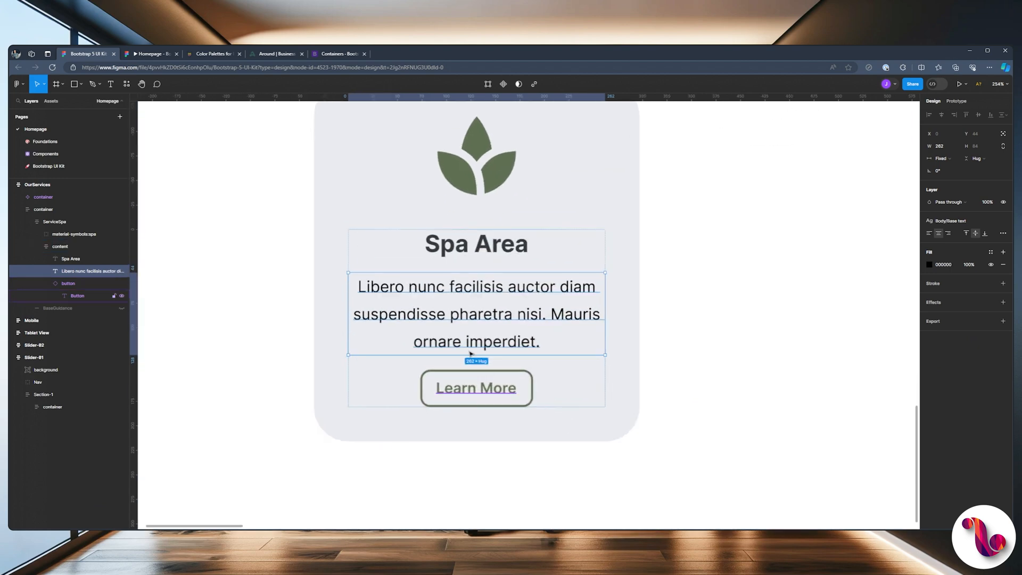
{"action": "left_click_drag", "start_coordinate": [501, 354], "coordinate": [505, 343]}
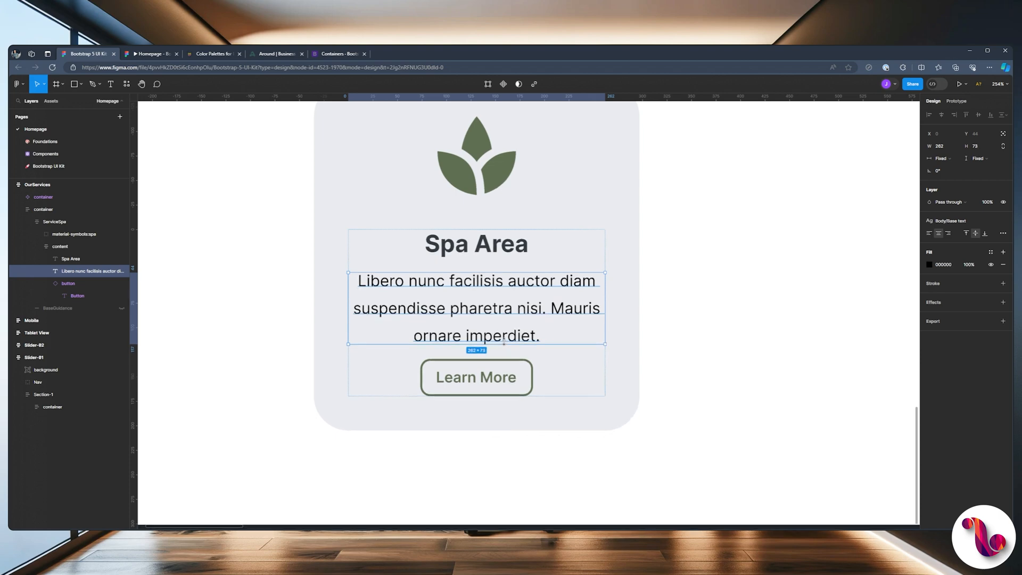
Step: Set the vertical spacing between items in the ServiceSpa card's content frame to 25
{"action": "left_click", "coordinate": [34, 248]}
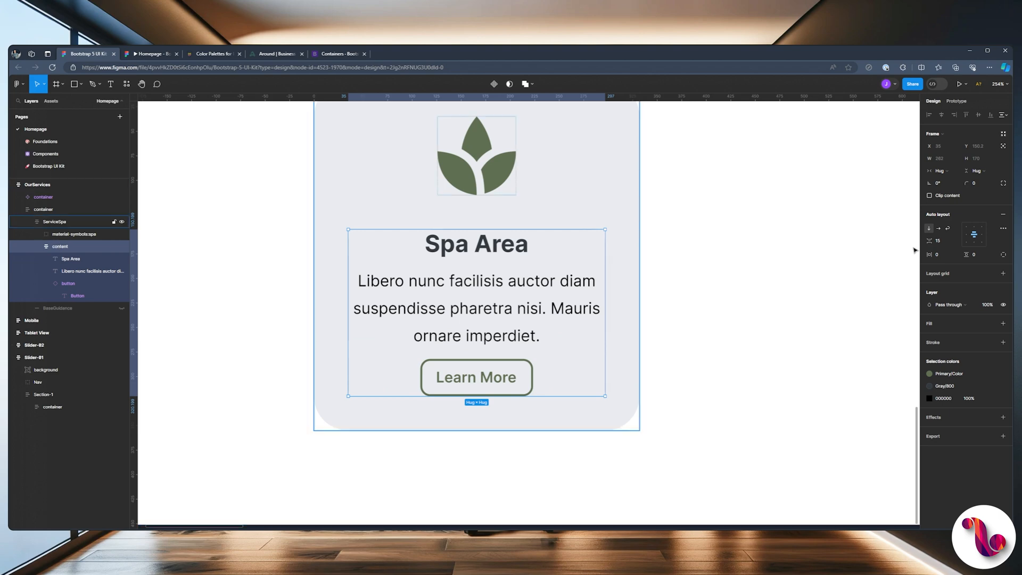
{"action": "left_click", "coordinate": [939, 240]}
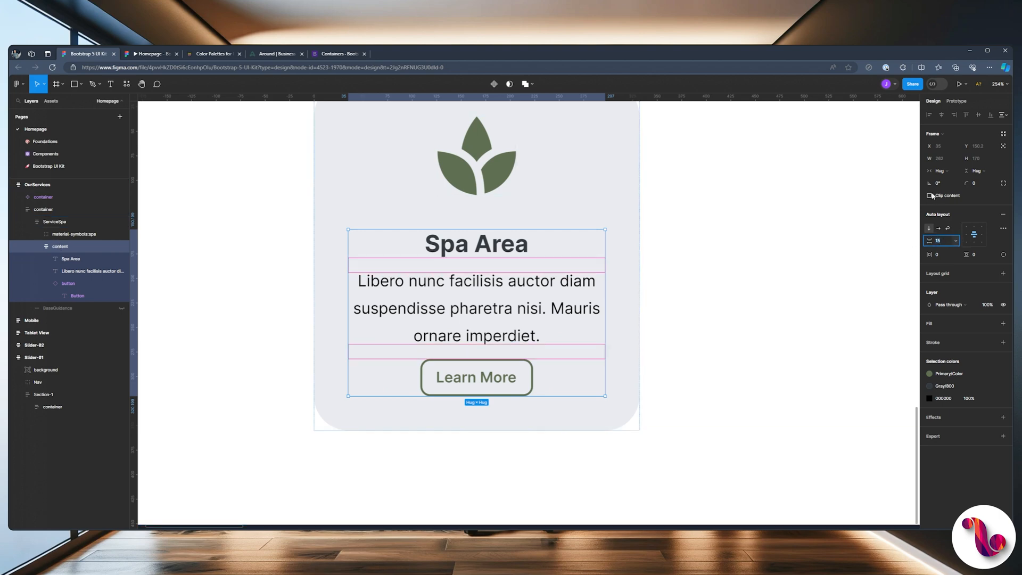
{"action": "type", "text": "25"}
{"action": "key", "text": "Return"}
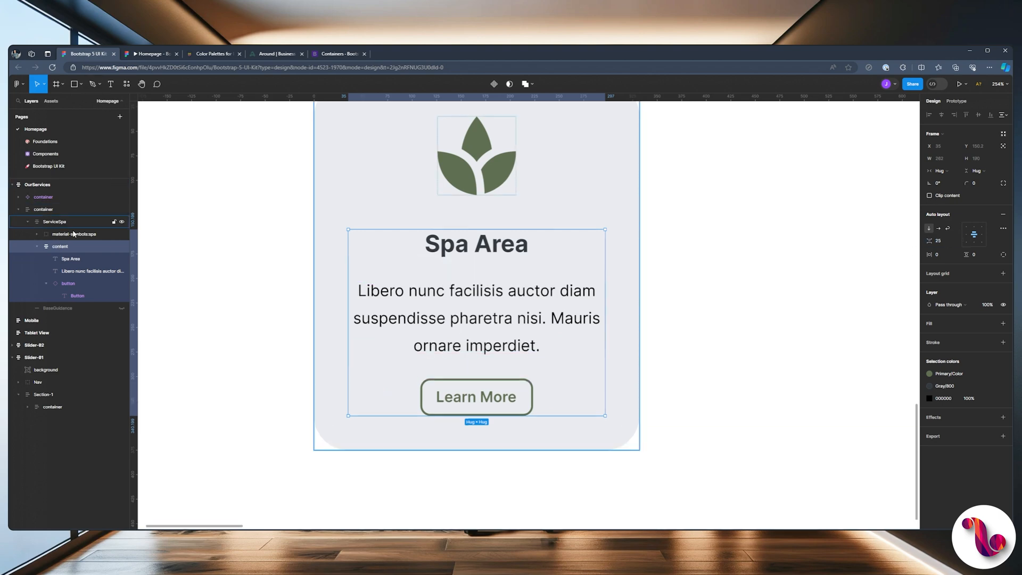
Step: Group the description and button in an auto layout frame with a spacing of 35 and check the card in the Homepage prototype
{"action": "left_click", "coordinate": [69, 271]}
{"action": "left_click", "coordinate": [67, 283], "text": "shift"}
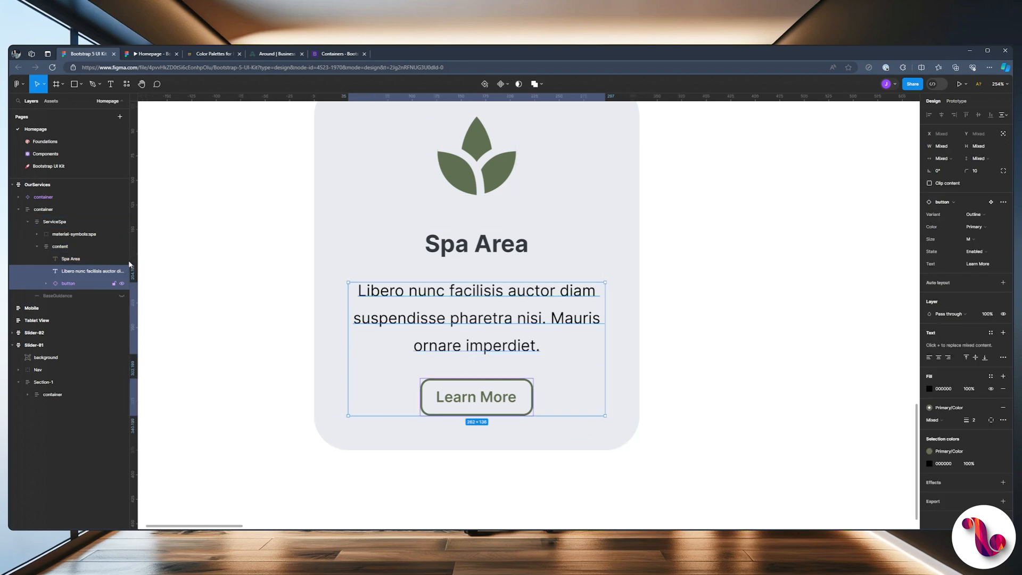
{"action": "key", "text": "shift+a"}
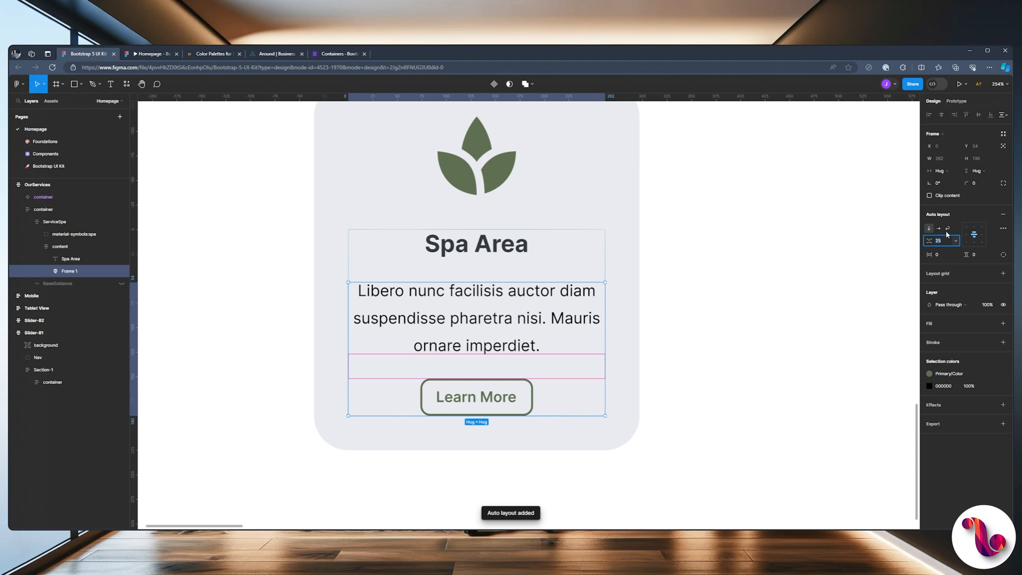
{"action": "type", "text": "35"}
{"action": "key", "text": "Return"}
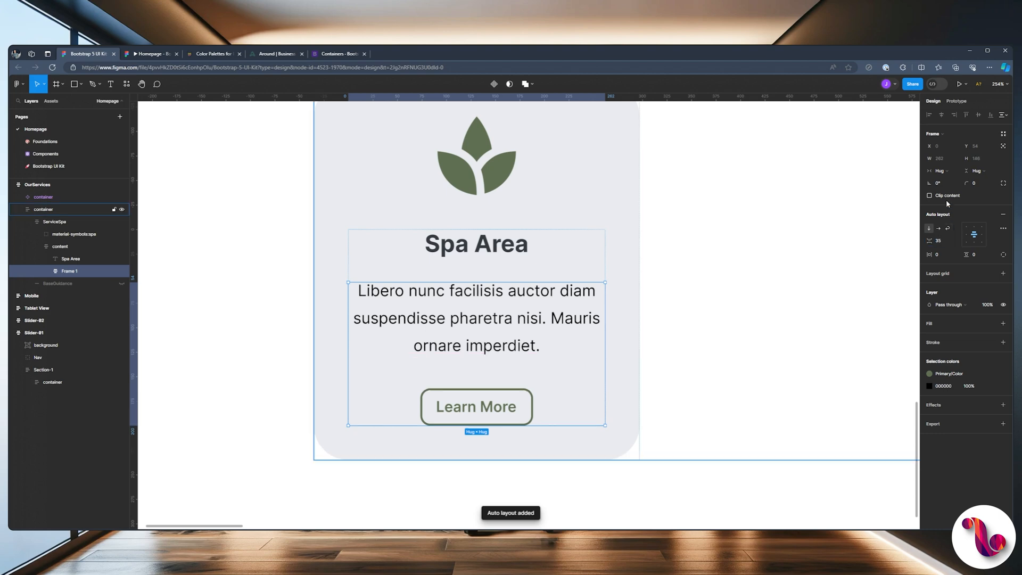
{"action": "left_click", "coordinate": [160, 54]}
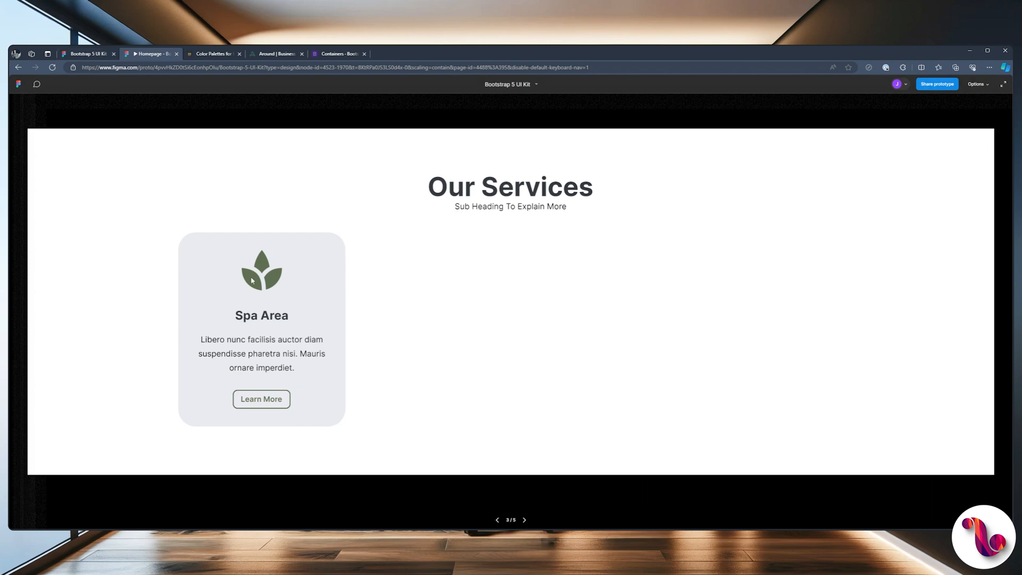
Step: Return to the design file, turn the ServiceSpa card into a component, and check it among the local components
{"action": "left_click", "coordinate": [82, 56]}
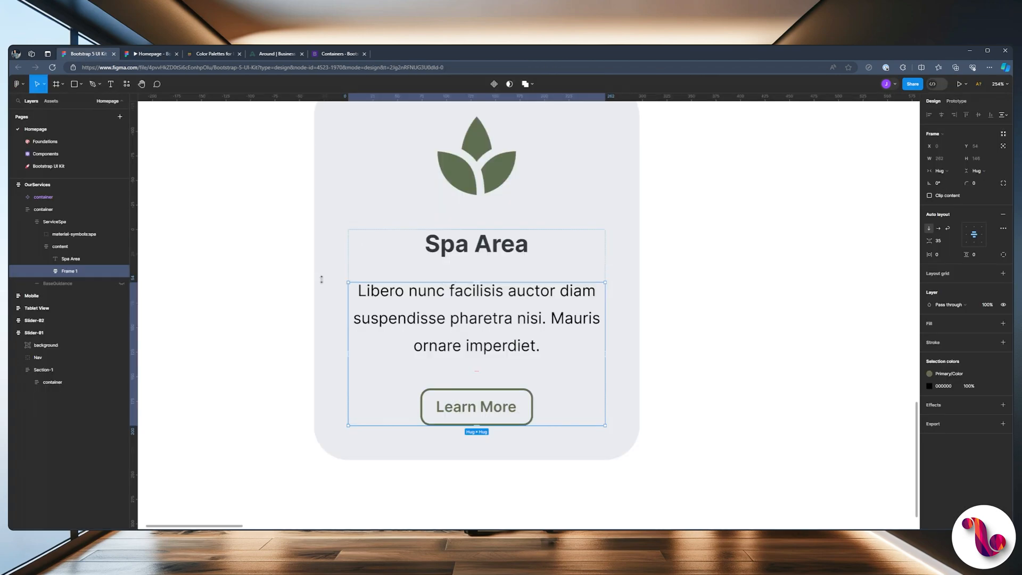
{"action": "scroll", "coordinate": [320, 281], "scroll_direction": "down", "scroll_amount": 5}
{"action": "scroll", "coordinate": [321, 280], "scroll_direction": "down", "scroll_amount": 8}
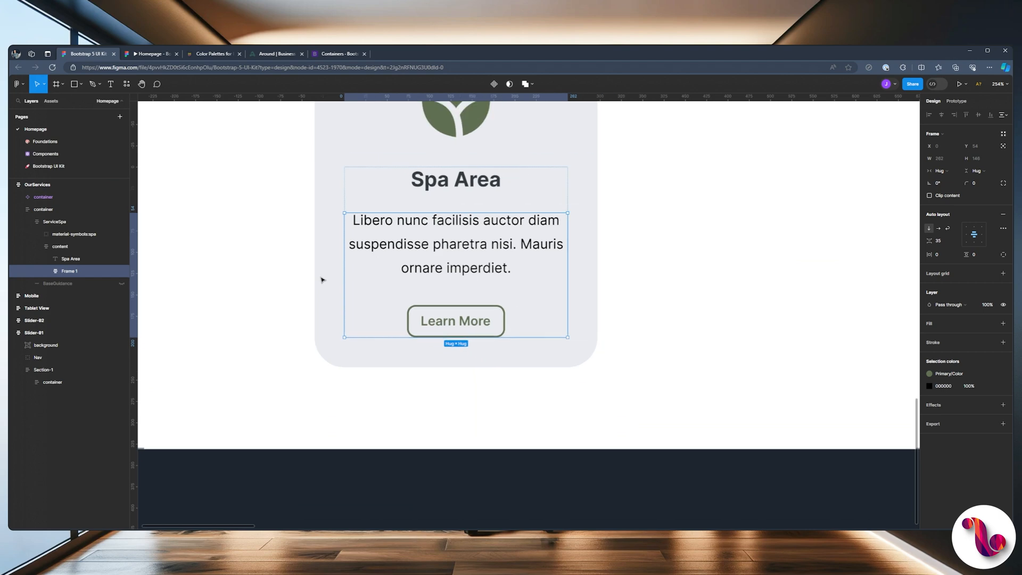
{"action": "scroll", "coordinate": [321, 280], "scroll_direction": "up", "scroll_amount": 4}
{"action": "left_click", "coordinate": [340, 198]}
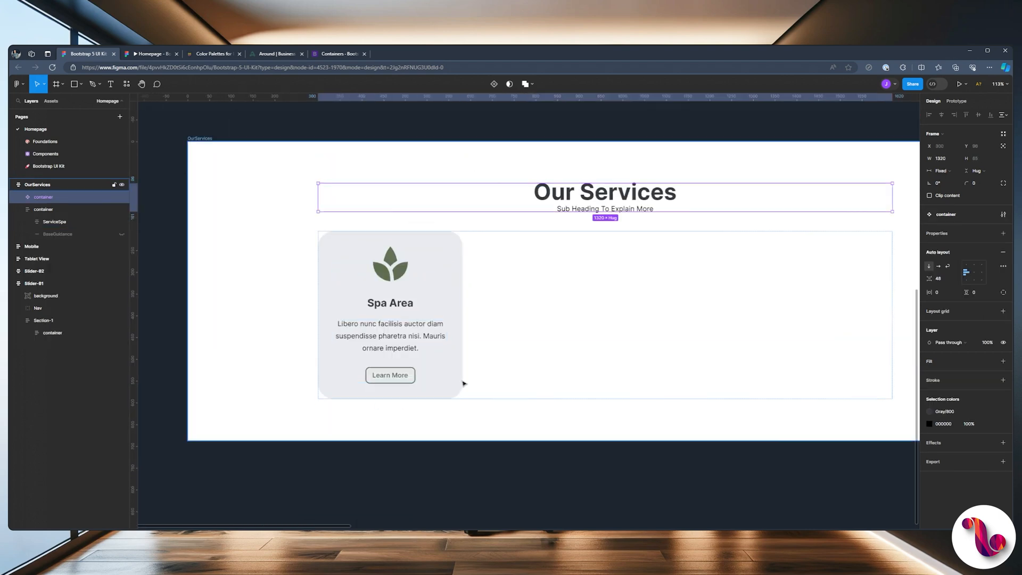
{"action": "left_click", "coordinate": [371, 302]}
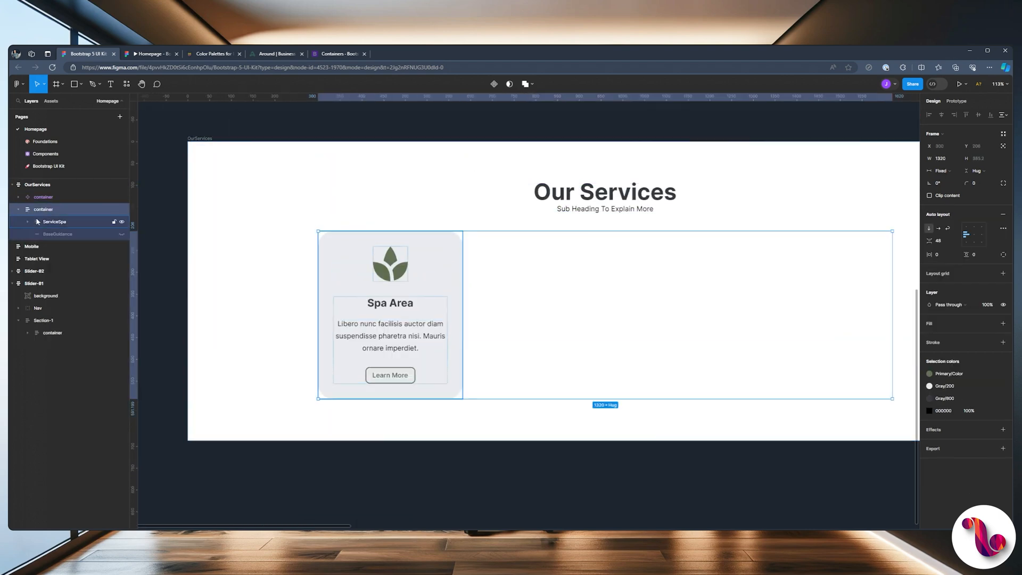
{"action": "left_click", "coordinate": [59, 223]}
{"action": "right_click", "coordinate": [385, 255]}
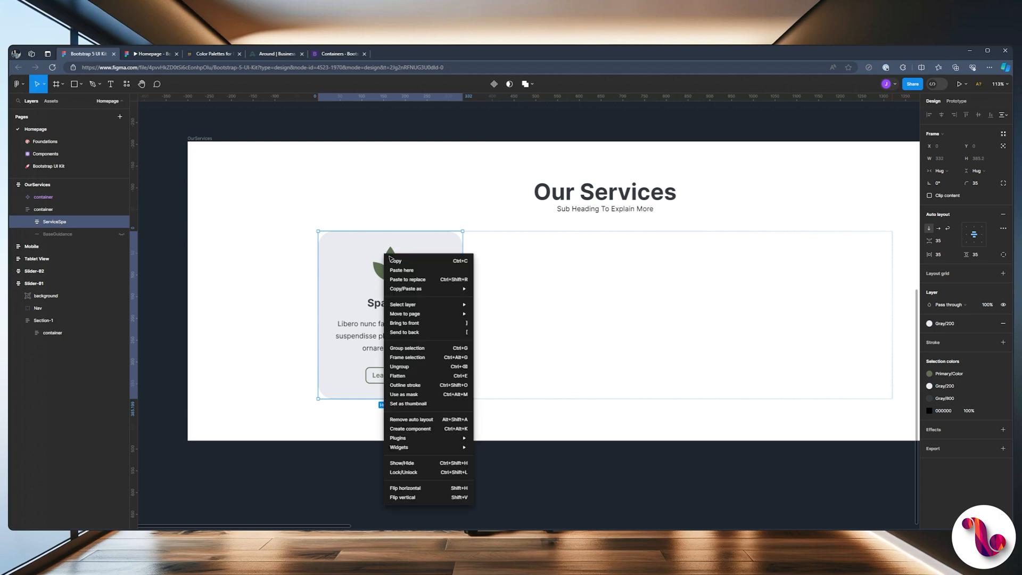
{"action": "left_click", "coordinate": [424, 429]}
{"action": "left_click", "coordinate": [51, 101]}
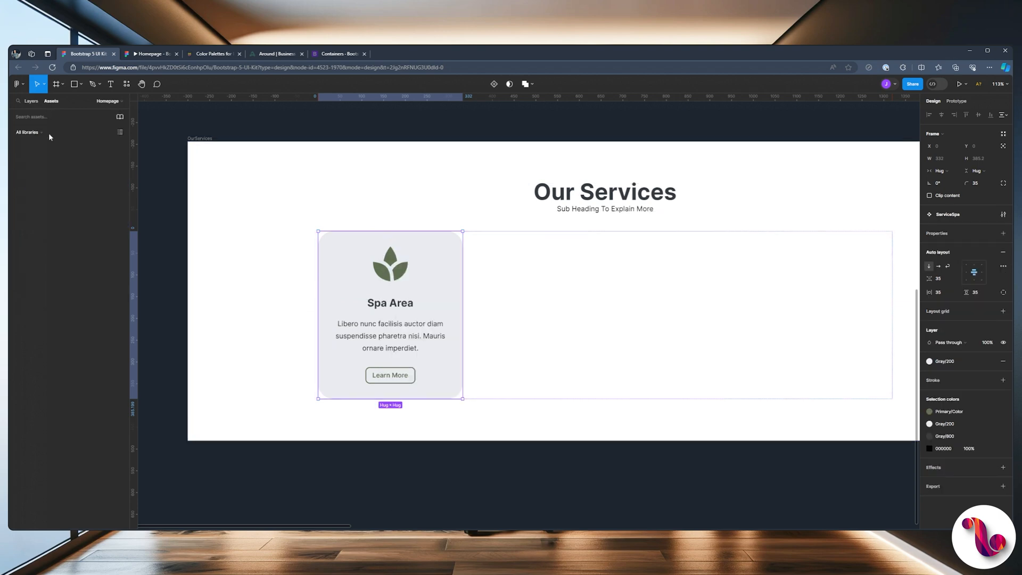
{"action": "scroll", "coordinate": [74, 352], "scroll_direction": "down", "scroll_amount": 2}
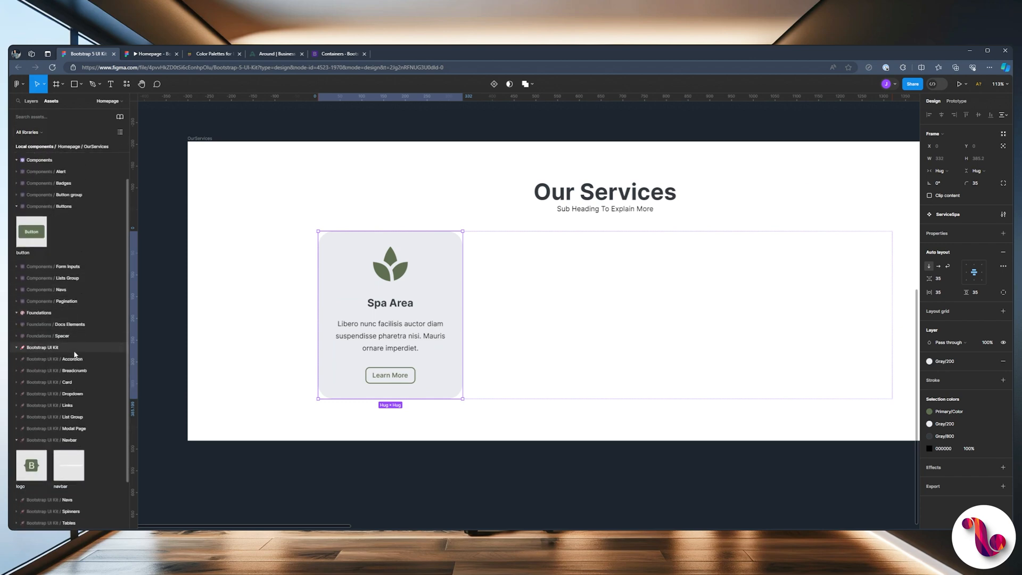
{"action": "scroll", "coordinate": [28, 415], "scroll_direction": "up", "scroll_amount": 3}
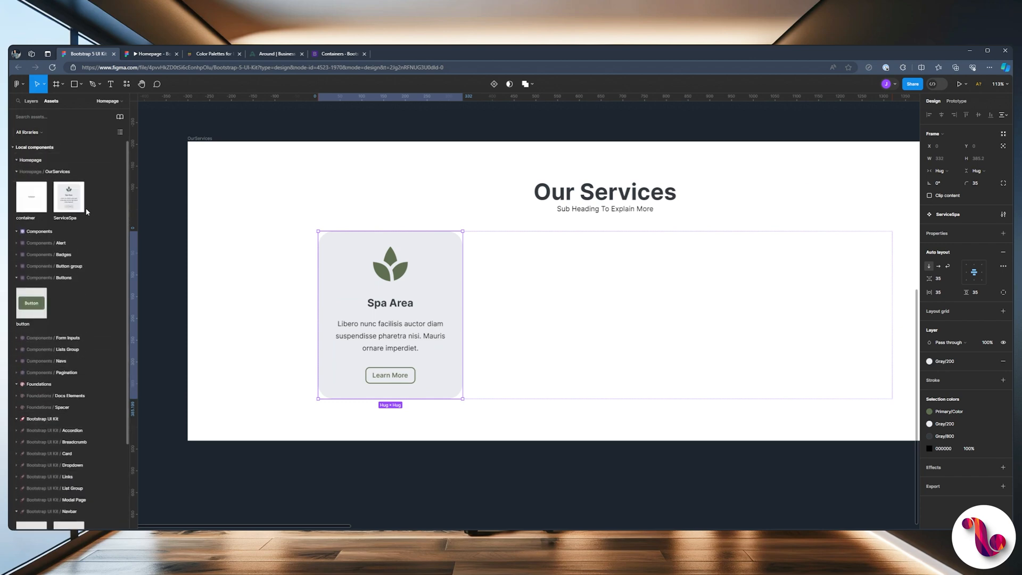
Step: Wrap the ServiceSpa component in a group inside the lower container of OurServices
{"action": "key", "text": "alt+1"}
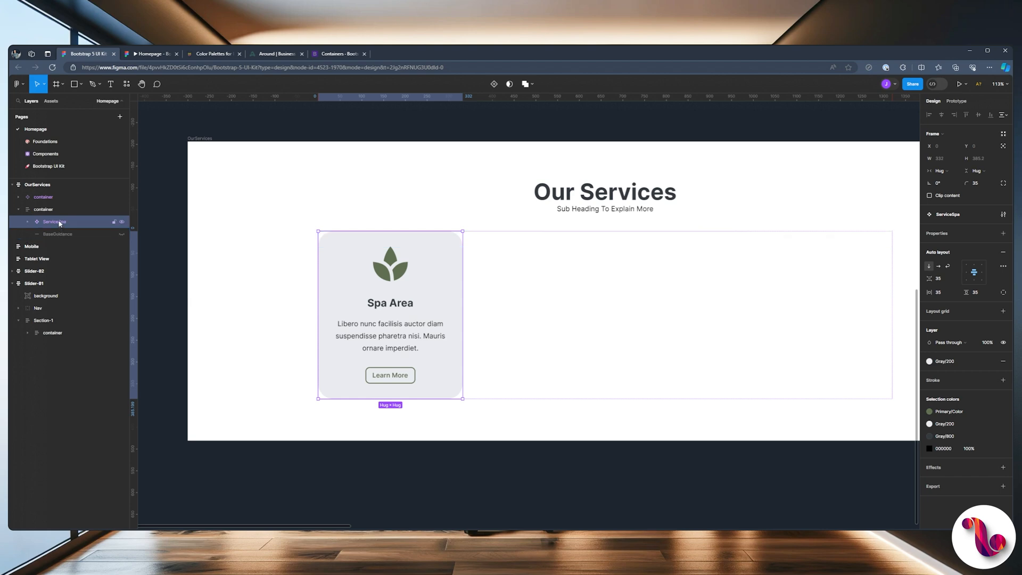
{"action": "key", "text": "ctrl+g"}
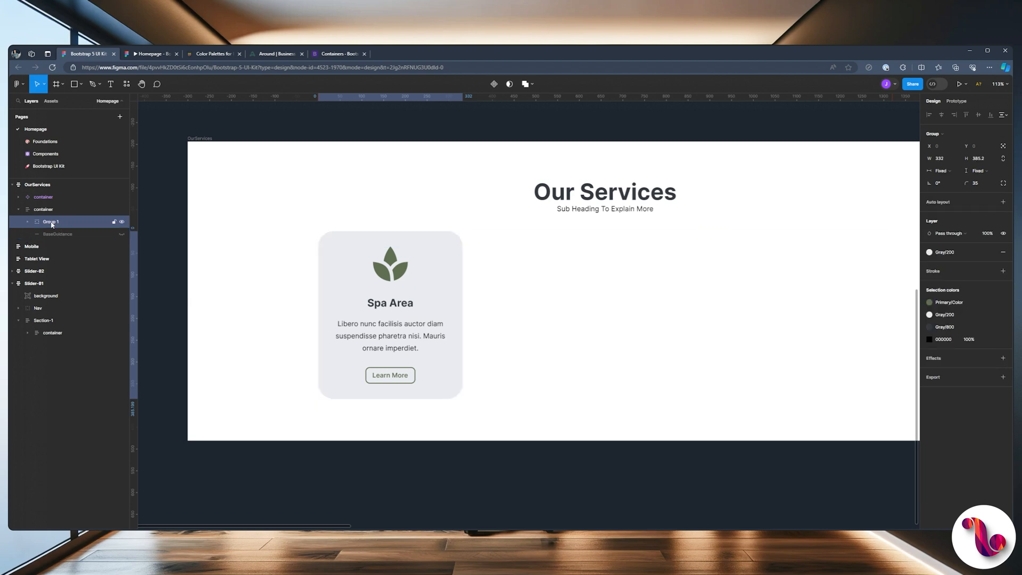
Step: Rename the group holding the Spa Area card as "row"
{"action": "double_click", "coordinate": [51, 222]}
{"action": "type", "text": "row"}
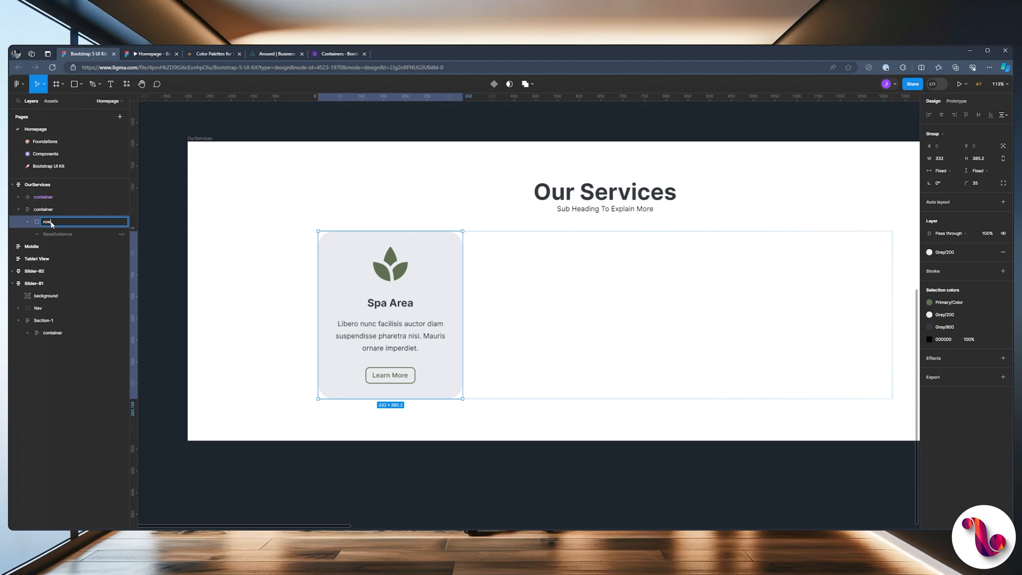
{"action": "key", "text": "Return"}
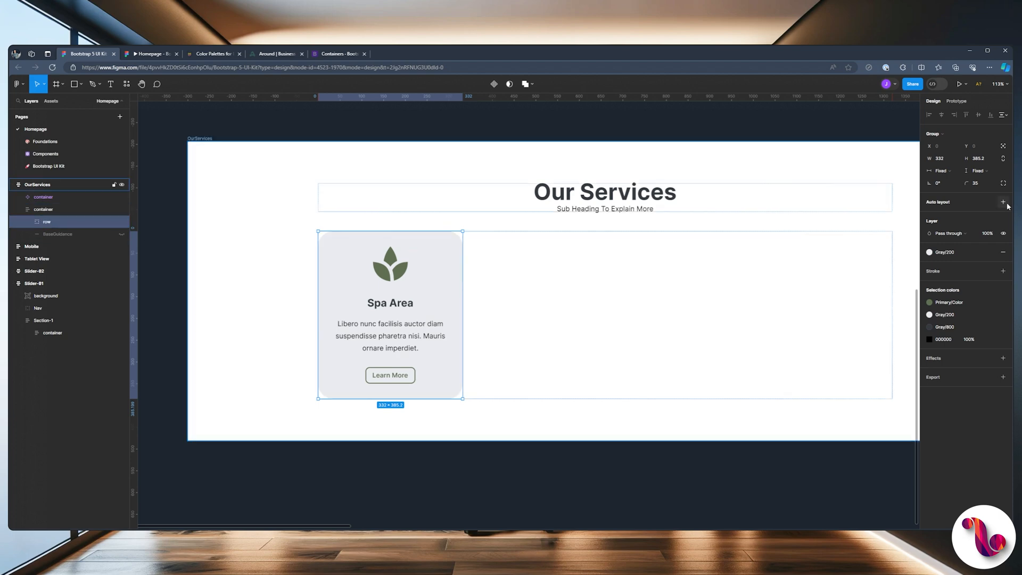
Step: Add auto layout to the row and set its width to Fill container
{"action": "key", "text": "shift+a"}
{"action": "left_click", "coordinate": [958, 171]}
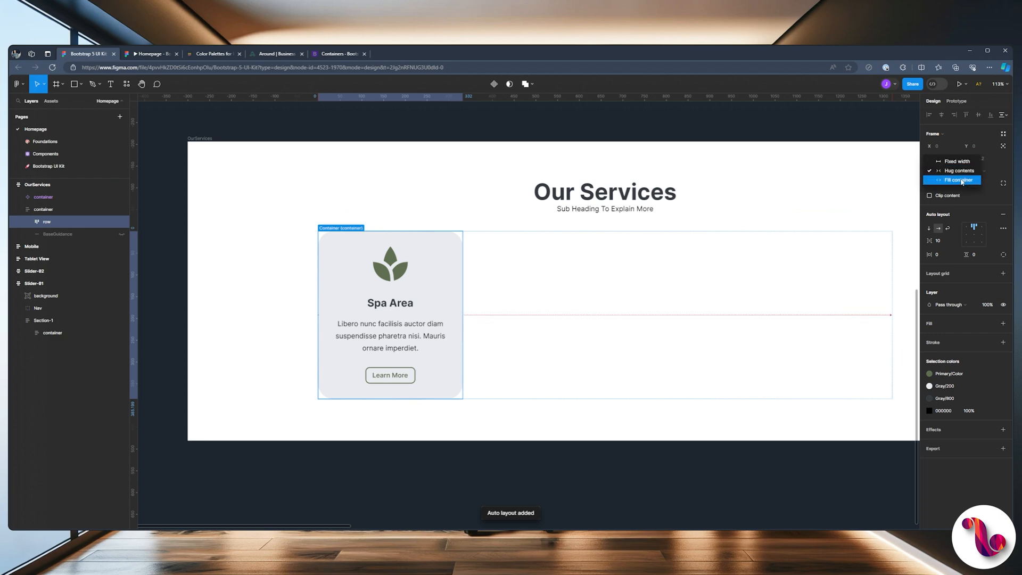
{"action": "left_click", "coordinate": [958, 180]}
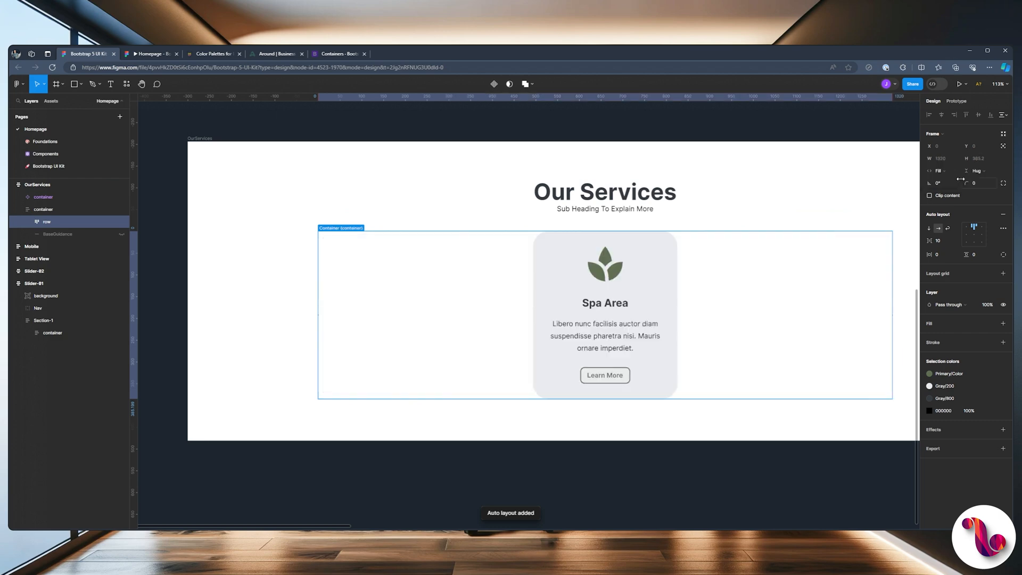
{"action": "left_click", "coordinate": [30, 223]}
{"action": "left_click", "coordinate": [99, 235]}
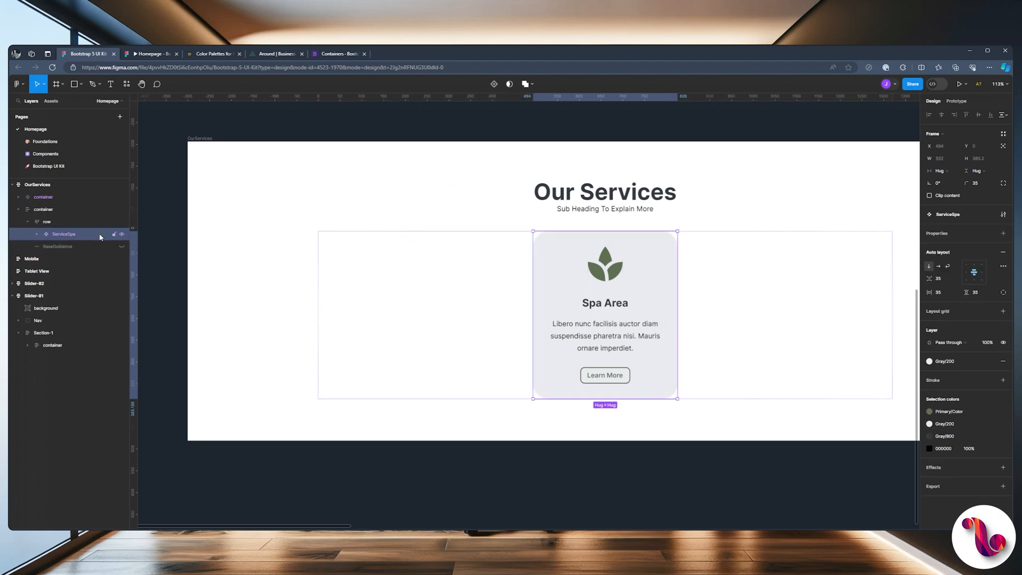
{"action": "key", "text": "ctrl+d"}
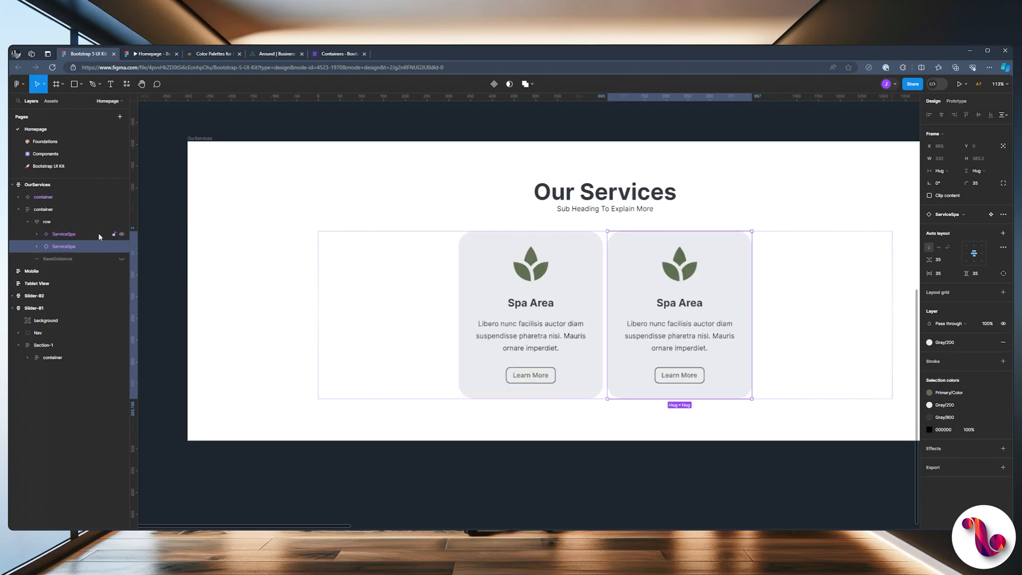
{"action": "key", "text": "ctrl+d"}
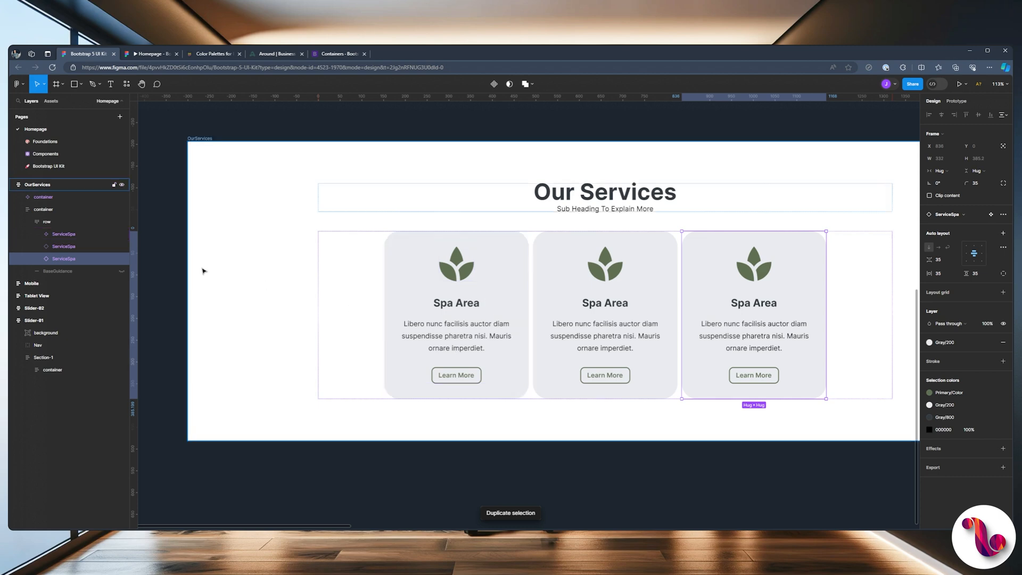
{"action": "key", "text": "Delete"}
{"action": "key", "text": "Delete"}
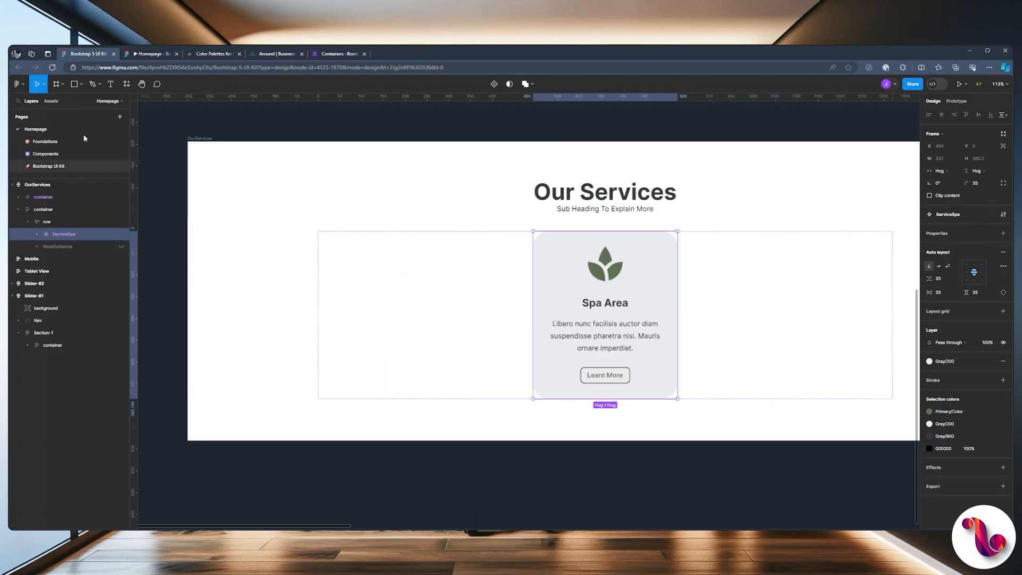
{"action": "left_click", "coordinate": [51, 100]}
{"action": "left_click_drag", "start_coordinate": [396, 273], "coordinate": [701, 322]}
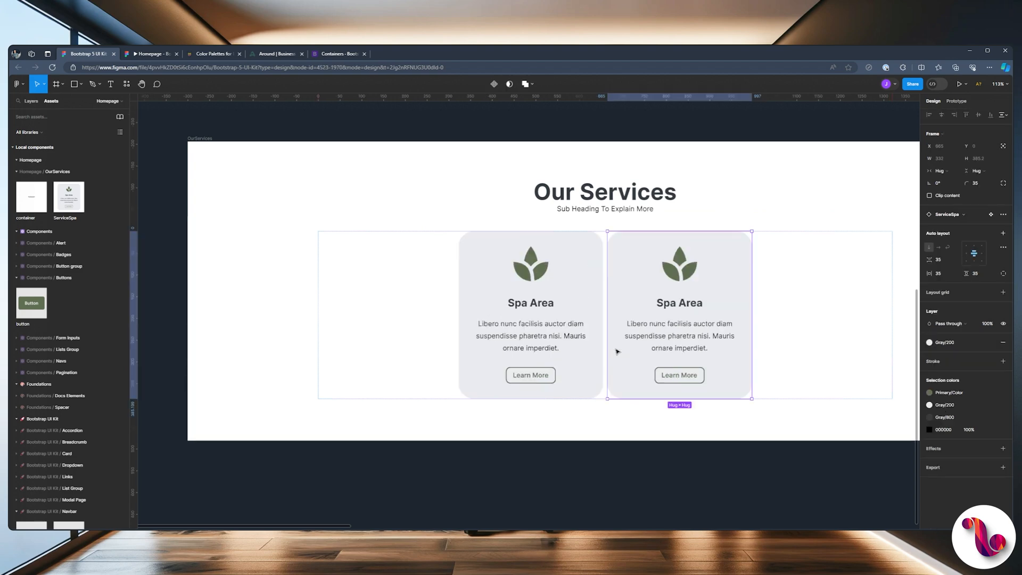
{"action": "left_click", "coordinate": [31, 100]}
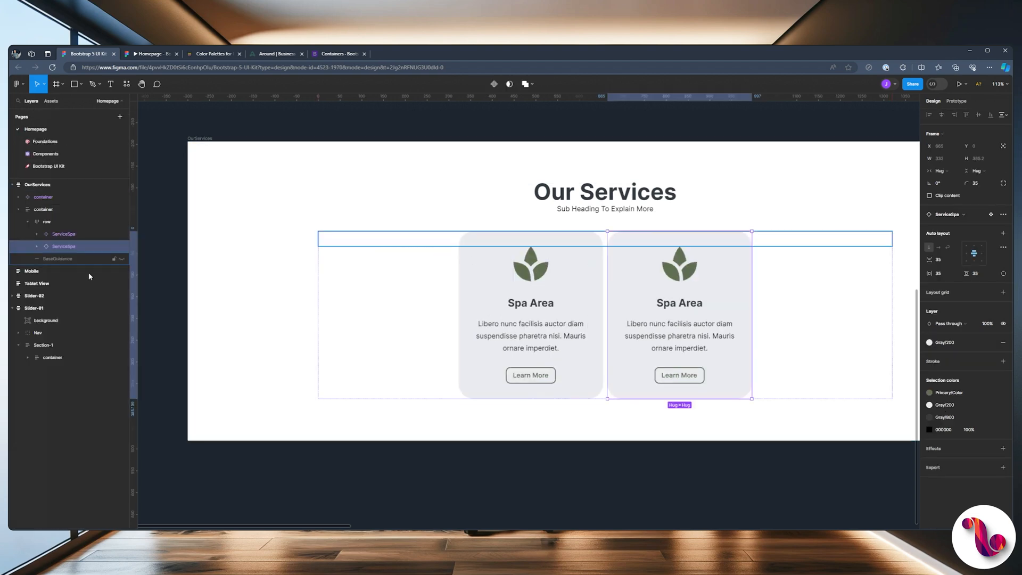
{"action": "key", "text": "Delete"}
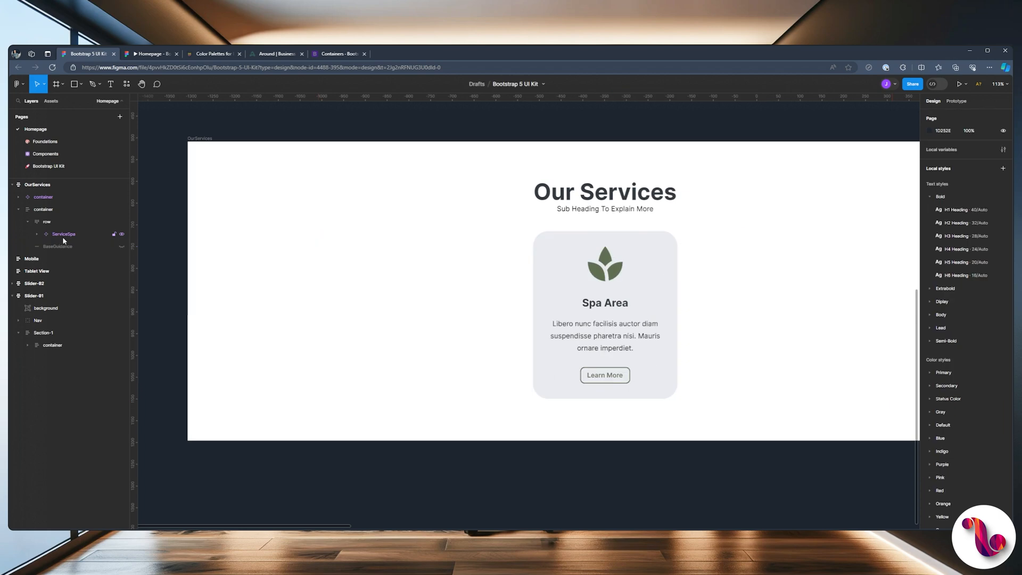
Step: Duplicate the ServiceSpa card twice inside the row to get three cards
{"action": "left_click", "coordinate": [63, 235]}
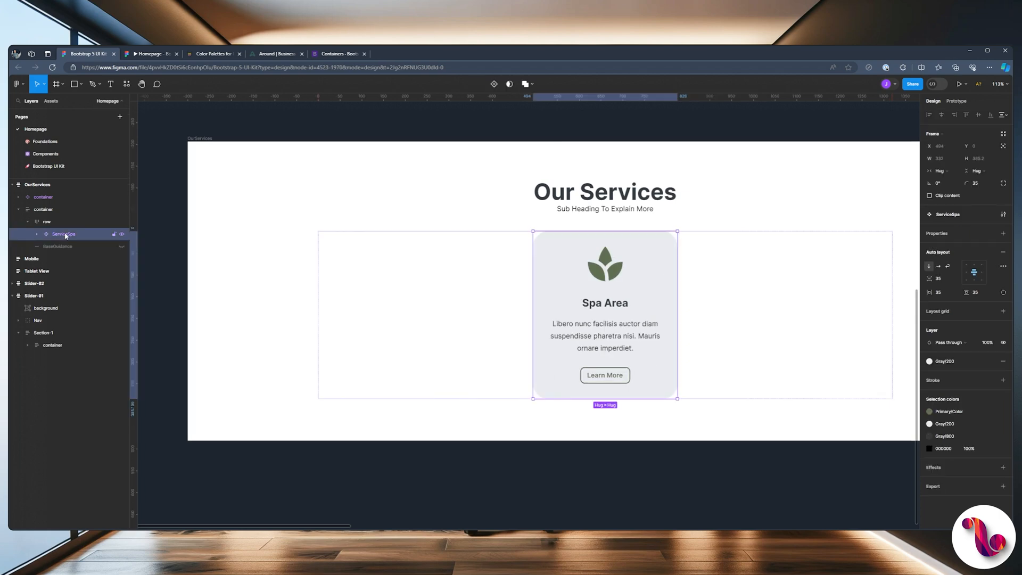
{"action": "key", "text": "ctrl+d"}
{"action": "key", "text": "ctrl+d"}
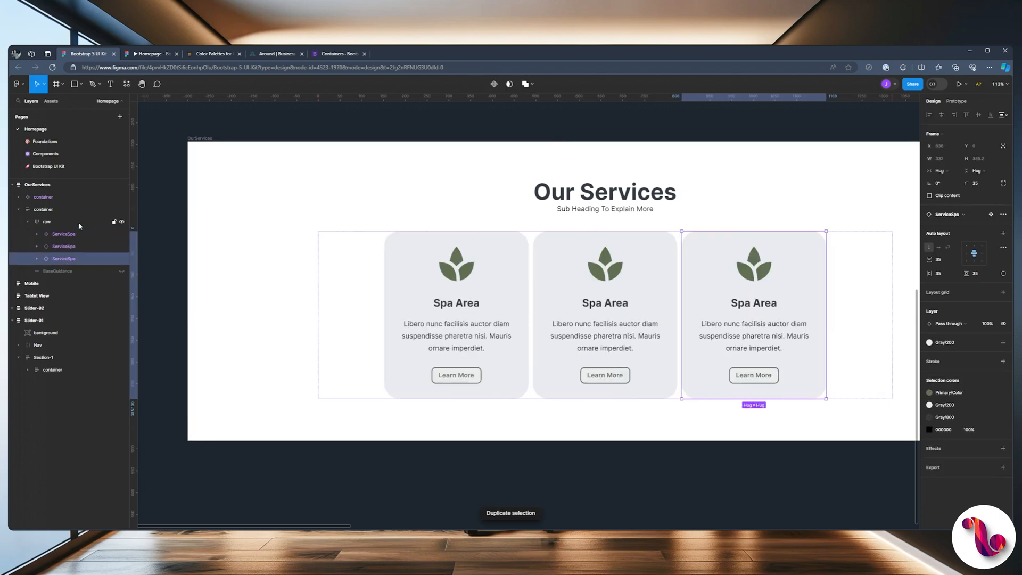
Step: Set the row's gap between cards to 48 and check the section in the prototype preview
{"action": "left_click", "coordinate": [50, 220]}
{"action": "left_click", "coordinate": [946, 241]}
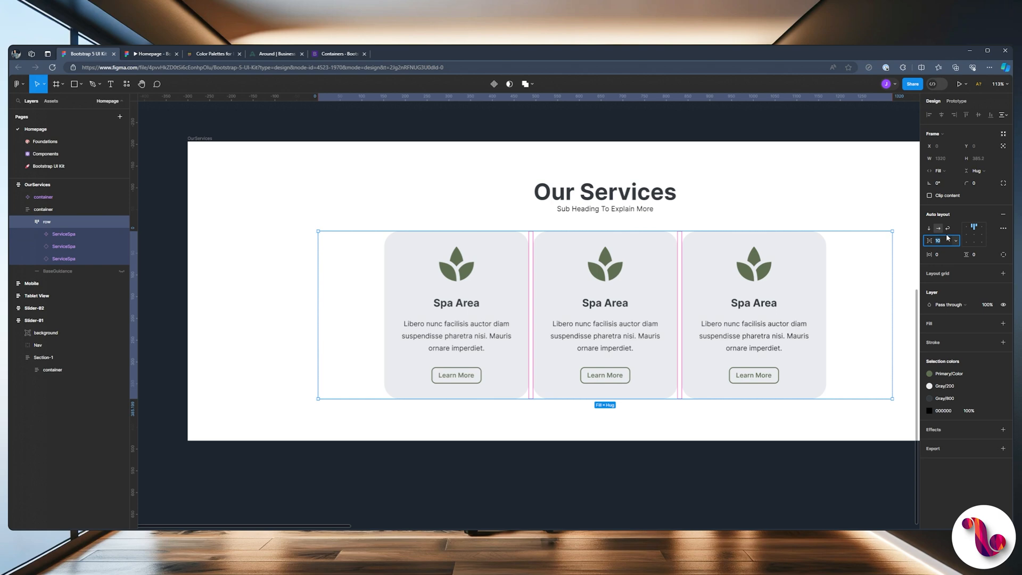
{"action": "type", "text": "48"}
{"action": "key", "text": "Return"}
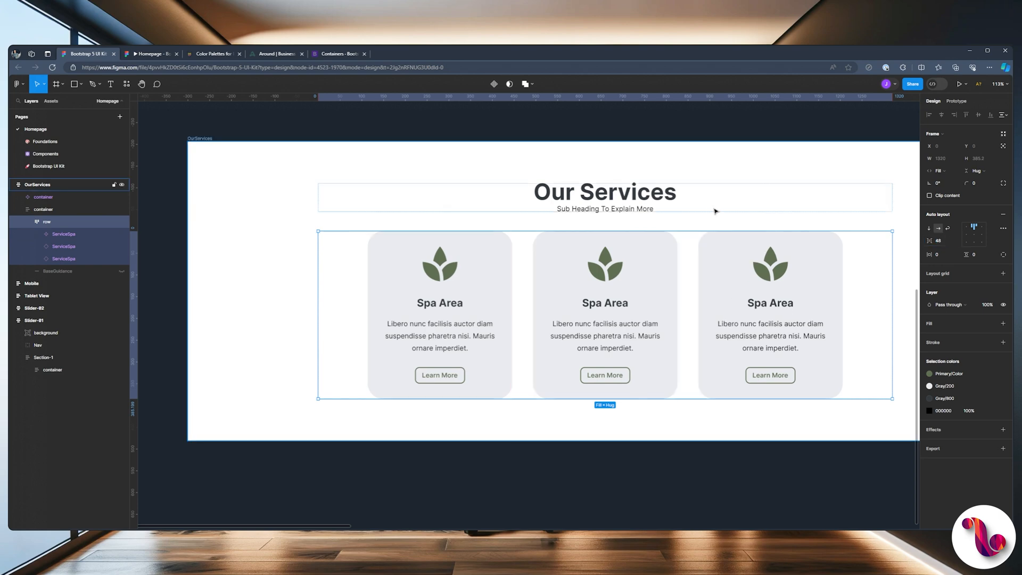
{"action": "left_click", "coordinate": [158, 55]}
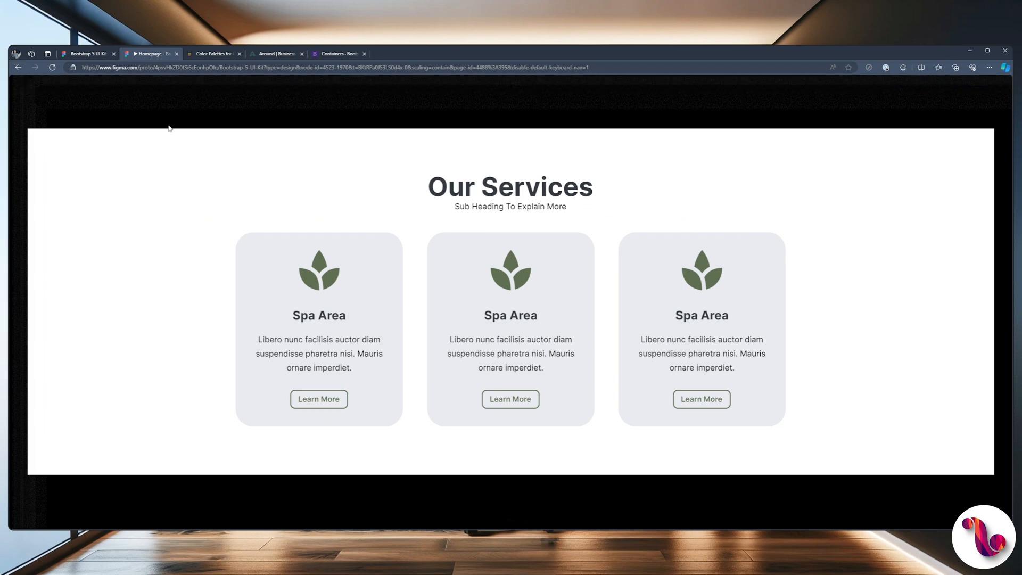
{"action": "left_click", "coordinate": [88, 55]}
Step: Duplicate the original ServiceSpa card once more to add a fourth card to the row
{"action": "left_click", "coordinate": [53, 245]}
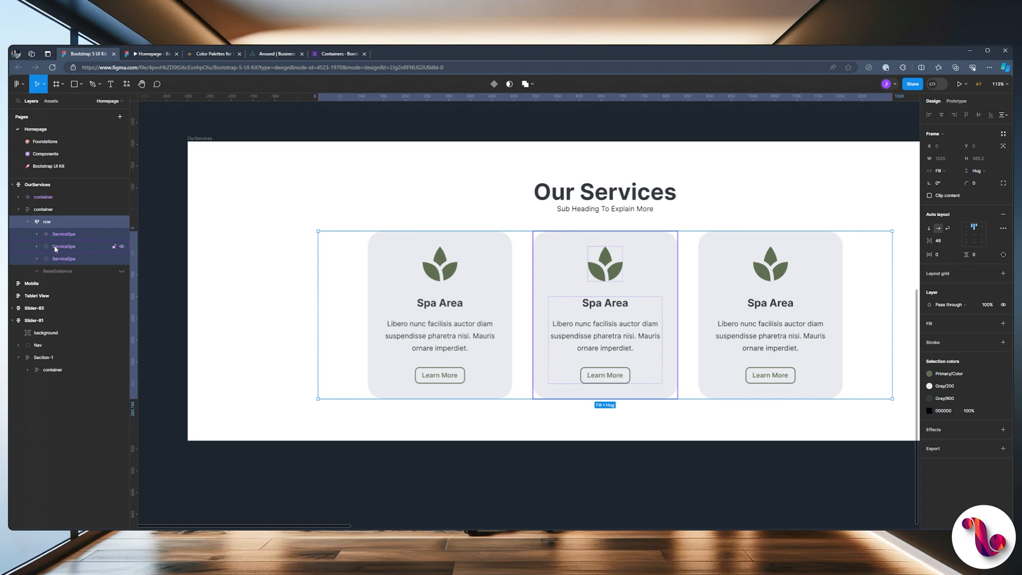
{"action": "left_click", "coordinate": [56, 258]}
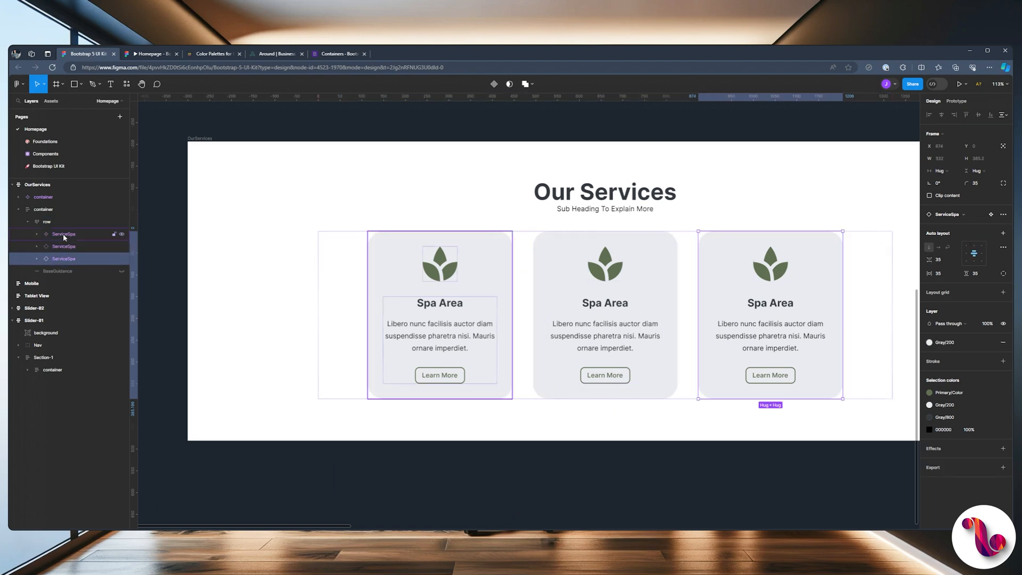
{"action": "left_click", "coordinate": [63, 235]}
{"action": "key", "text": "ctrl+d"}
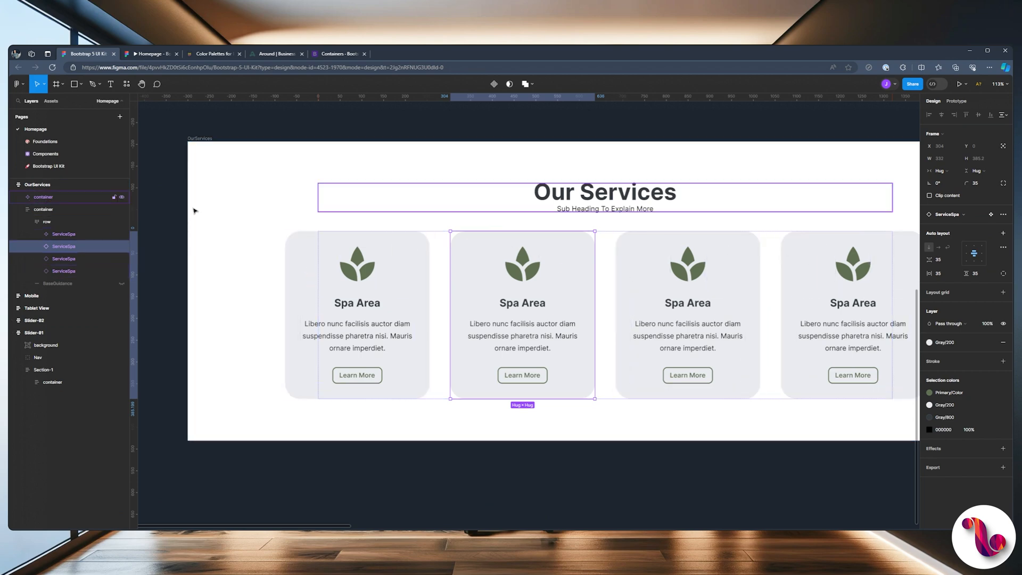
Step: Set the width of all four ServiceSpa cards to Fill container and check the section in the prototype preview
{"action": "left_click", "coordinate": [62, 238]}
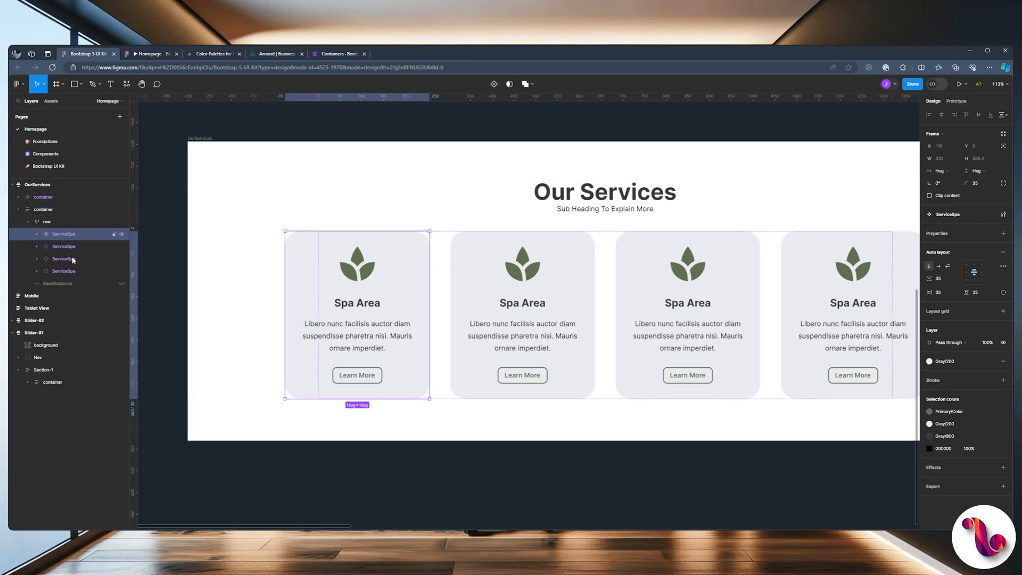
{"action": "left_click", "coordinate": [63, 271], "text": "shift"}
{"action": "left_click", "coordinate": [951, 170]}
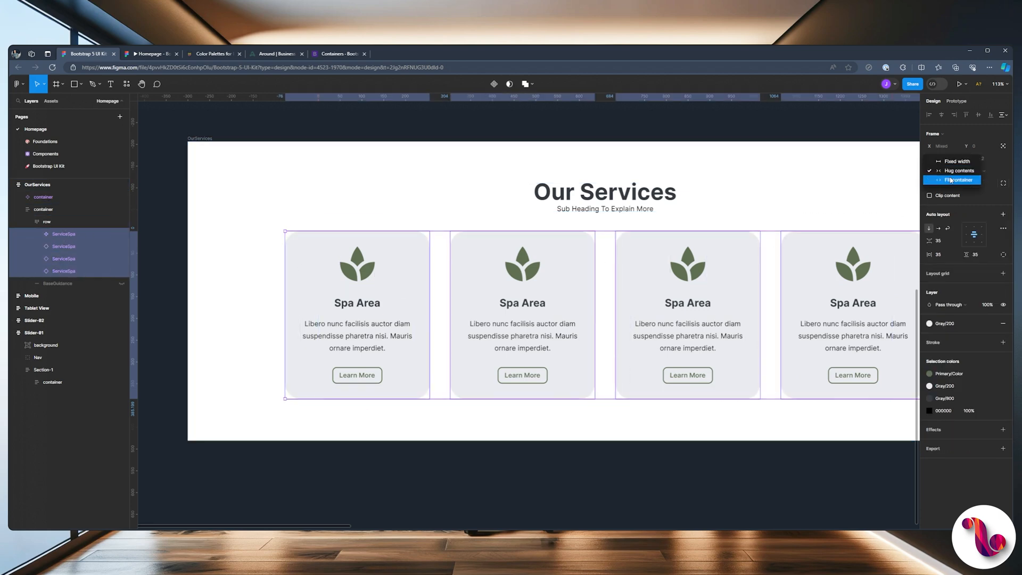
{"action": "left_click", "coordinate": [951, 180]}
{"action": "scroll", "coordinate": [237, 224], "scroll_direction": "right", "scroll_amount": 2}
{"action": "left_click", "coordinate": [467, 268]}
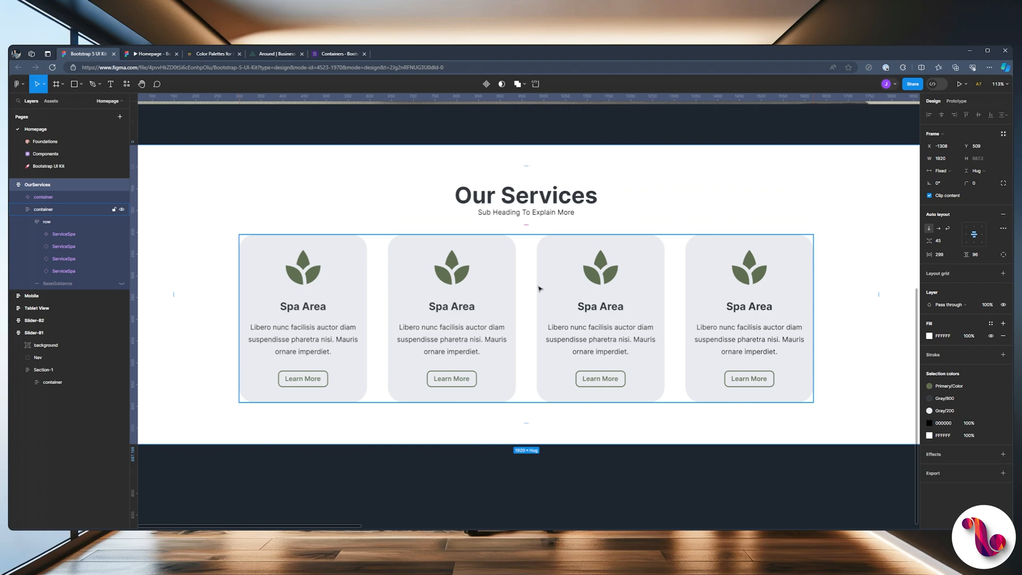
{"action": "left_click", "coordinate": [157, 54]}
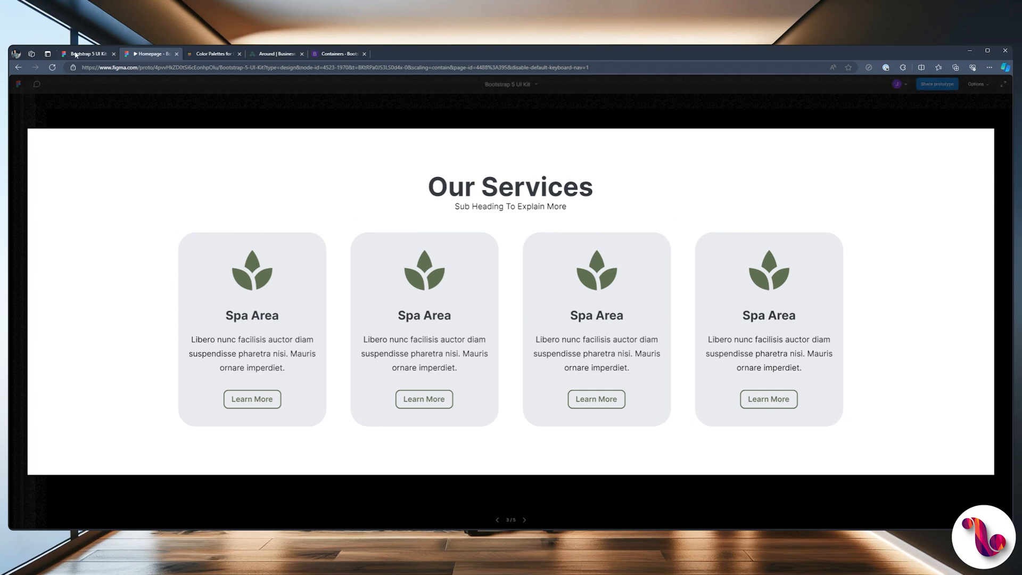
{"action": "key", "text": "ctrl+shift+Tab"}
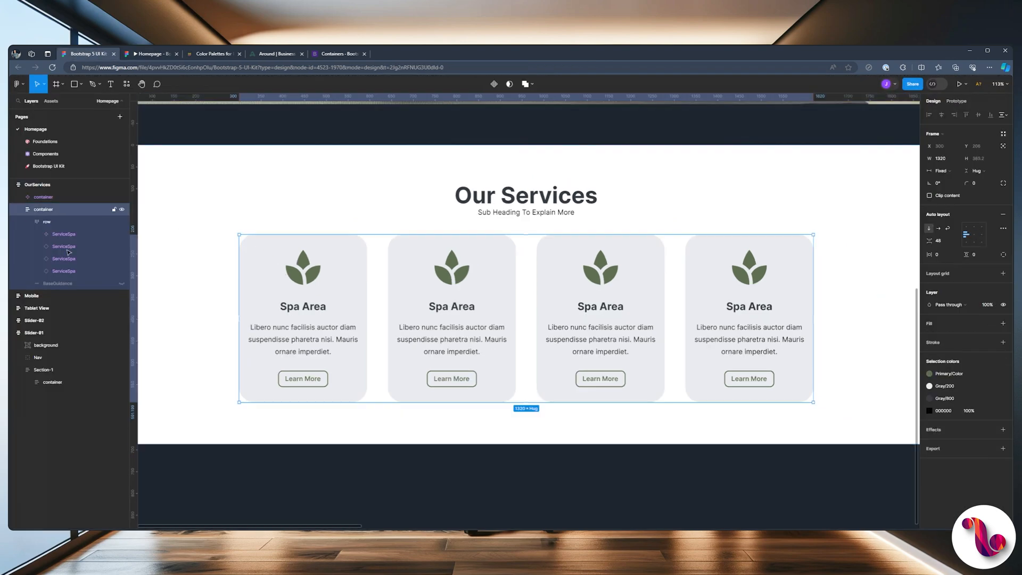
Step: Set the corner radius of all four service cards to 30 and check the result in the prototype preview
{"action": "left_click", "coordinate": [63, 234]}
{"action": "left_click", "coordinate": [64, 271], "text": "shift"}
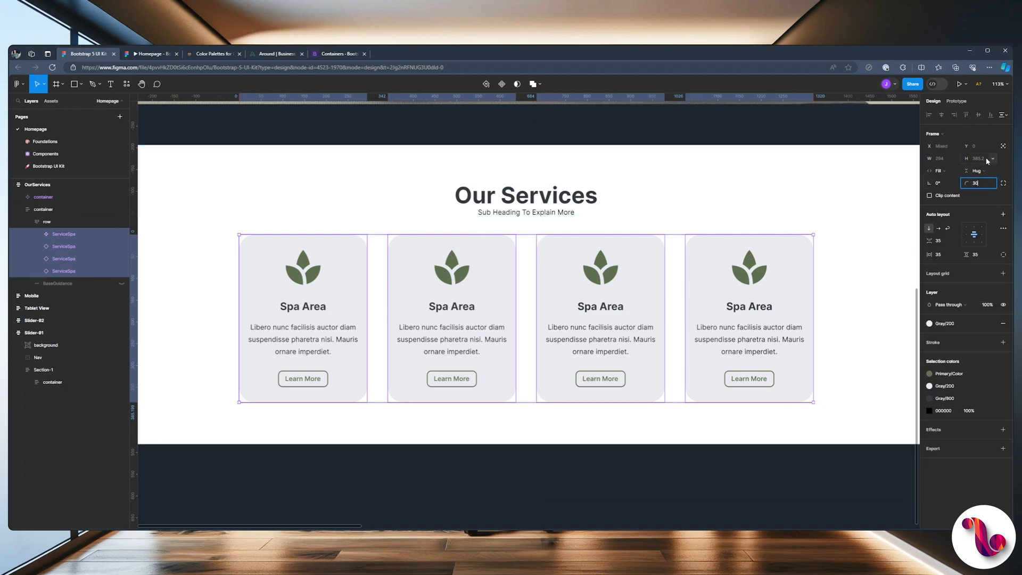
{"action": "key", "text": "Return"}
{"action": "left_click", "coordinate": [152, 54]}
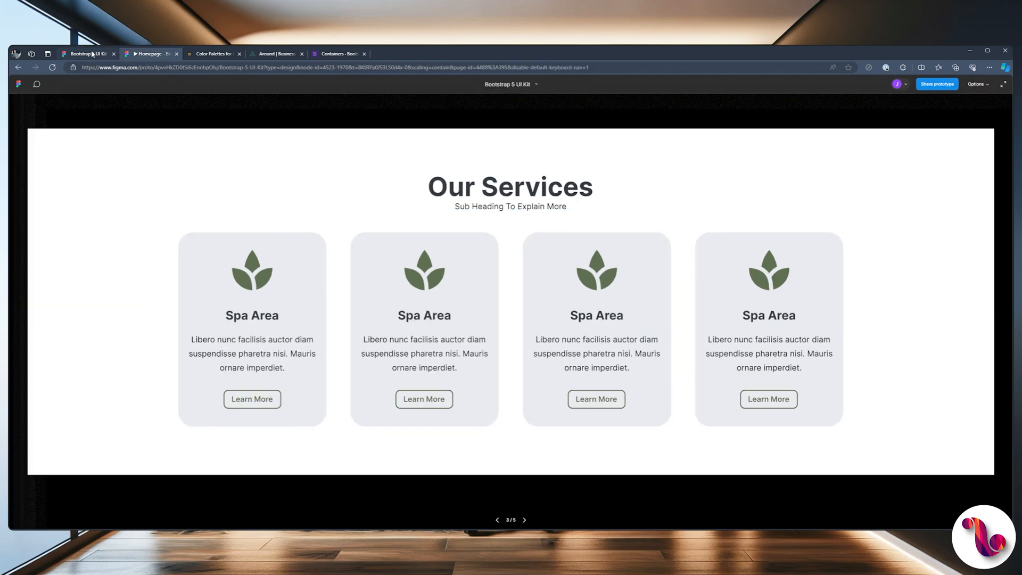
{"action": "left_click", "coordinate": [92, 54]}
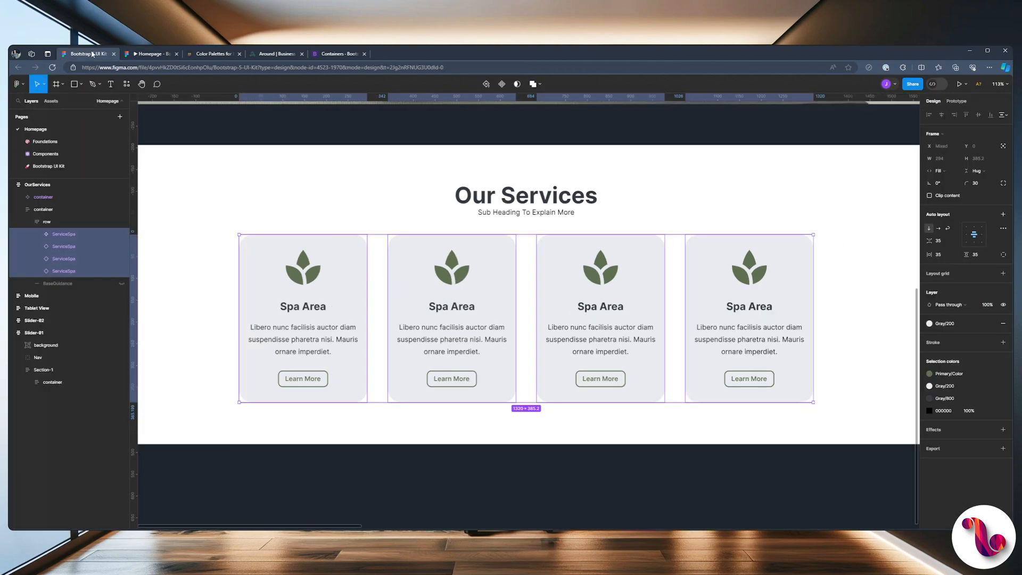
Step: Change the second service card's title to "Changing Room"
{"action": "left_click", "coordinate": [424, 201]}
{"action": "scroll", "coordinate": [519, 314], "scroll_direction": "up", "scroll_amount": 2}
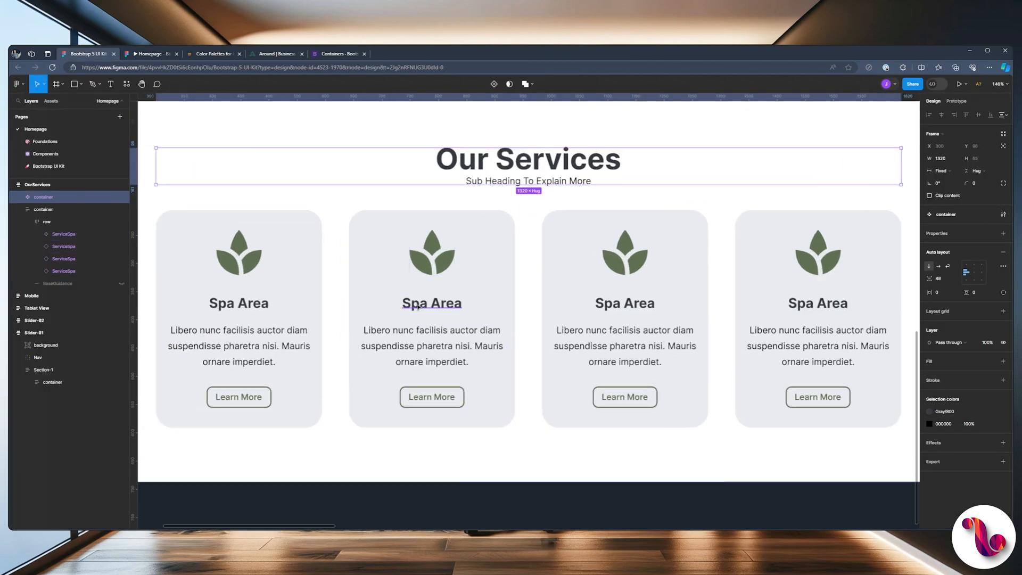
{"action": "left_click", "coordinate": [411, 308], "text": "ctrl"}
{"action": "key", "text": "Return"}
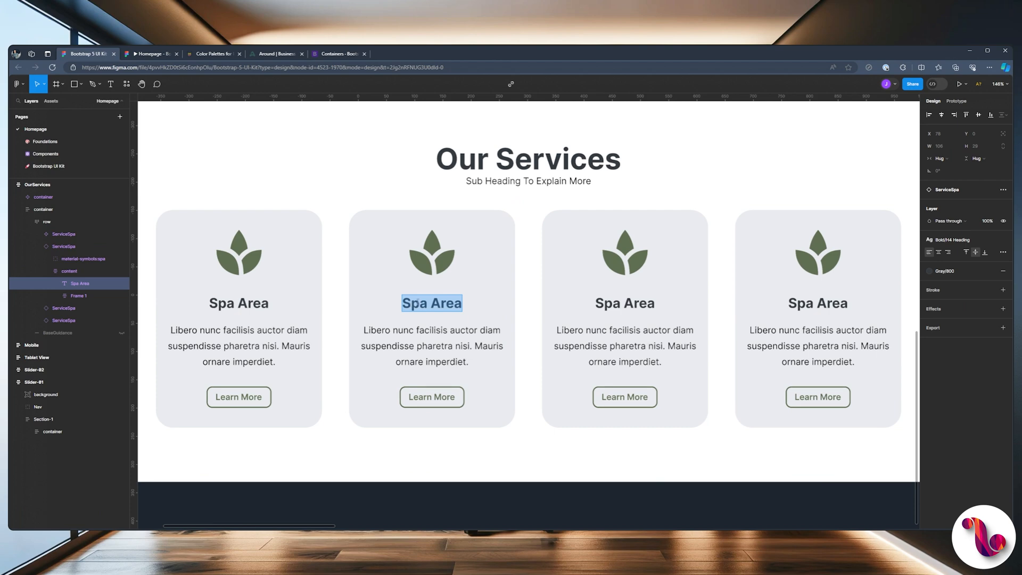
{"action": "type", "text": "Changing Room"}
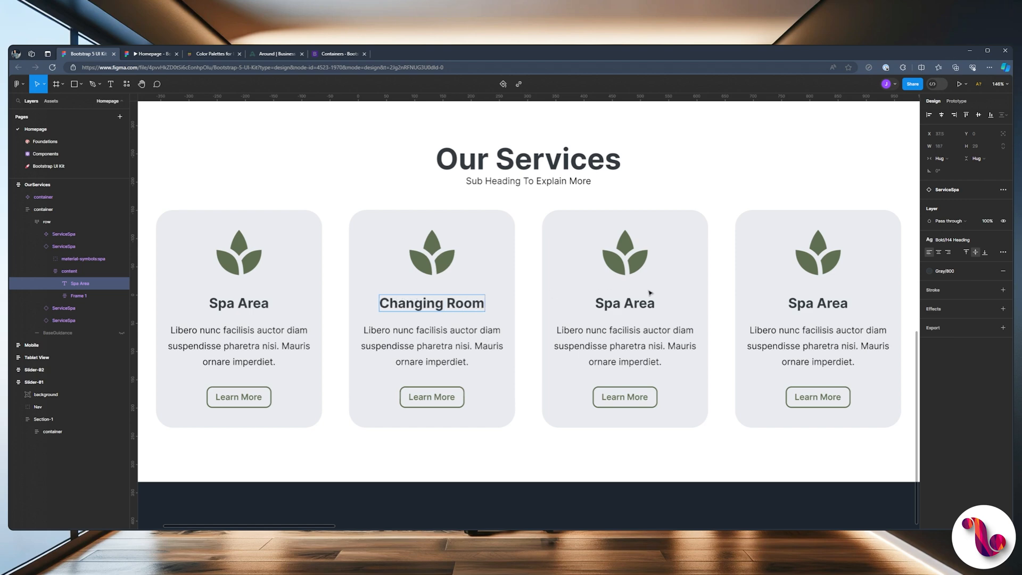
Step: Change the third service card's title to "Free Lessons"
{"action": "left_click", "coordinate": [628, 302]}
{"action": "key", "text": "Return"}
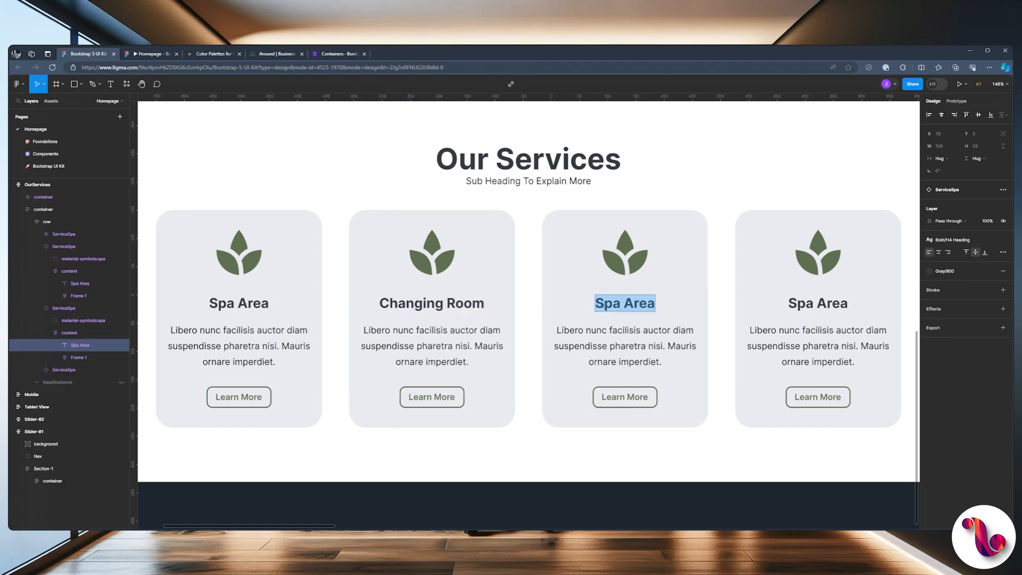
{"action": "type", "text": "Free Le"}
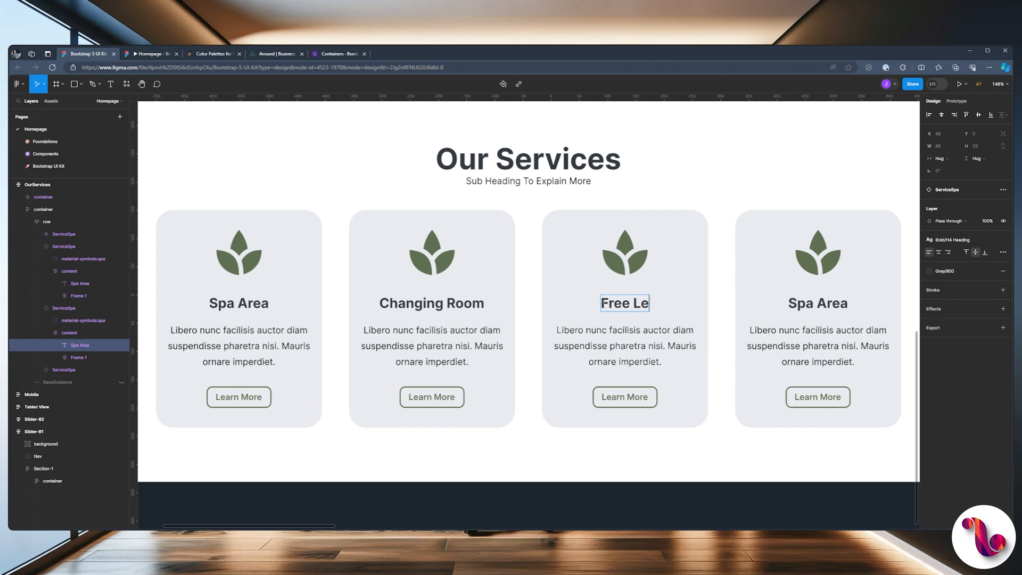
{"action": "type", "text": "ssion"}
{"action": "key", "text": "BackSpace"}
{"action": "key", "text": "BackSpace"}
{"action": "key", "text": "BackSpace"}
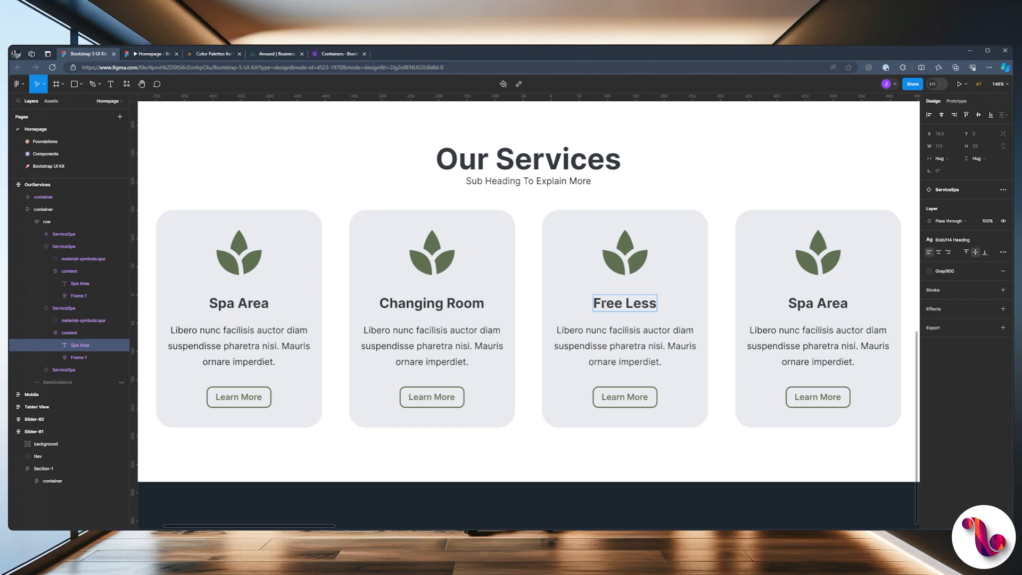
{"action": "type", "text": "ons"}
Step: Change the fourth service card's title to "Free Rugs" and check the section in the prototype preview
{"action": "double_click", "coordinate": [824, 303]}
{"action": "key", "text": "ctrl+a"}
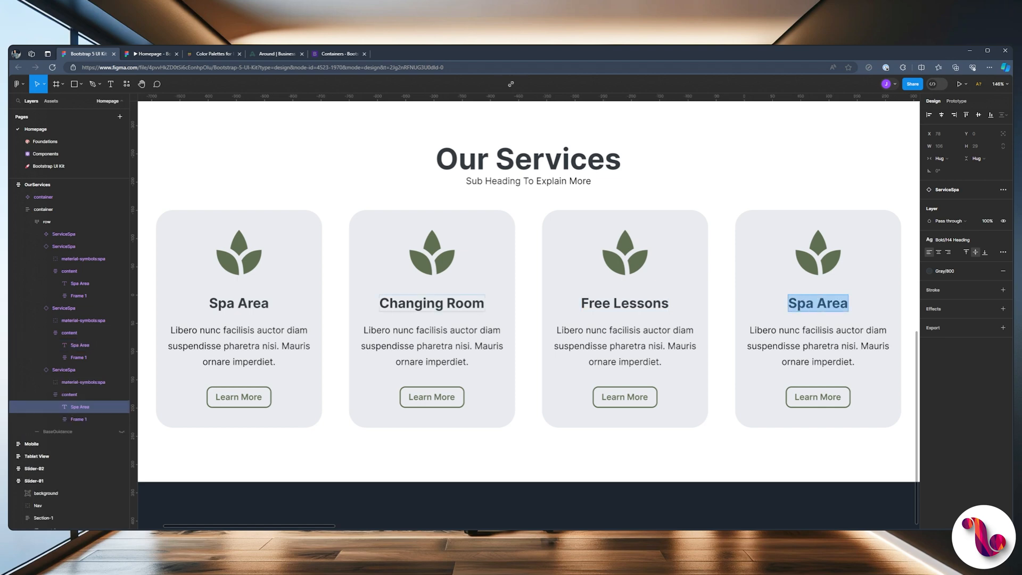
{"action": "type", "text": "Free Rugs"}
{"action": "key", "text": "Escape"}
{"action": "left_click", "coordinate": [151, 54]}
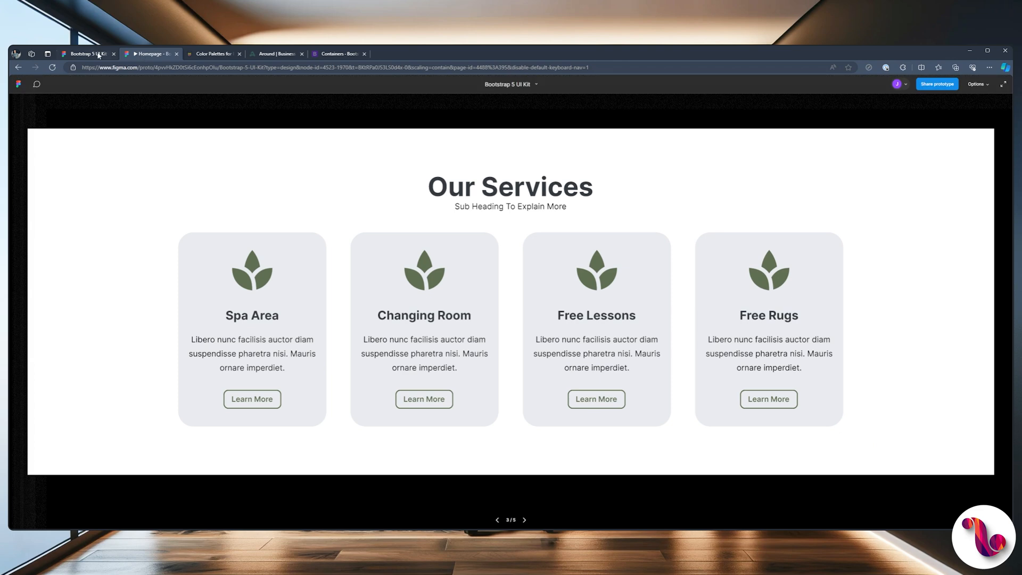
Step: Select the leaf icon in the Changing Room card and search the Iconify plugin for "restroom" icons
{"action": "left_click", "coordinate": [91, 54]}
{"action": "left_click", "coordinate": [438, 245]}
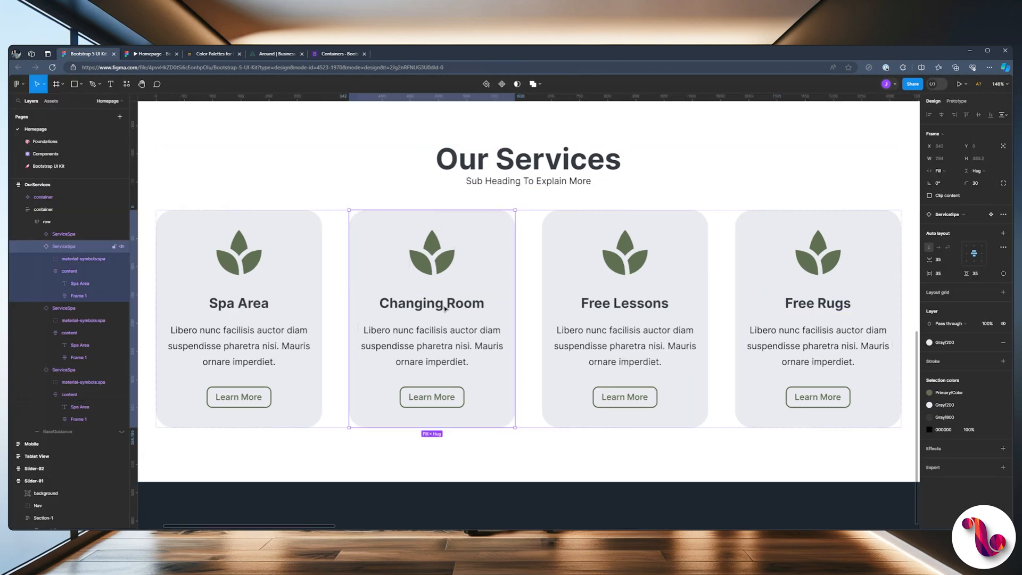
{"action": "left_click", "coordinate": [441, 260], "text": "ctrl"}
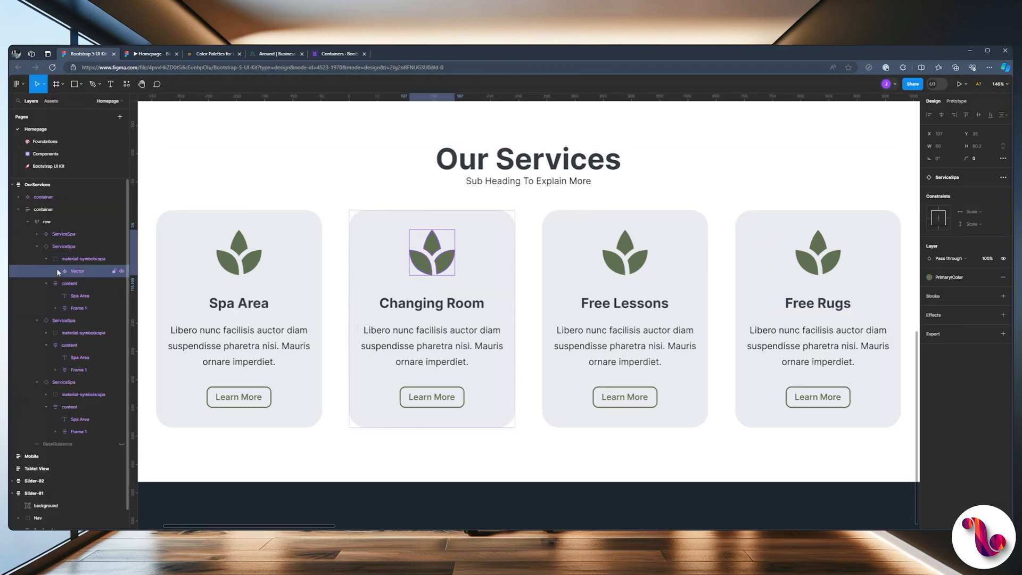
{"action": "left_click", "coordinate": [126, 84]}
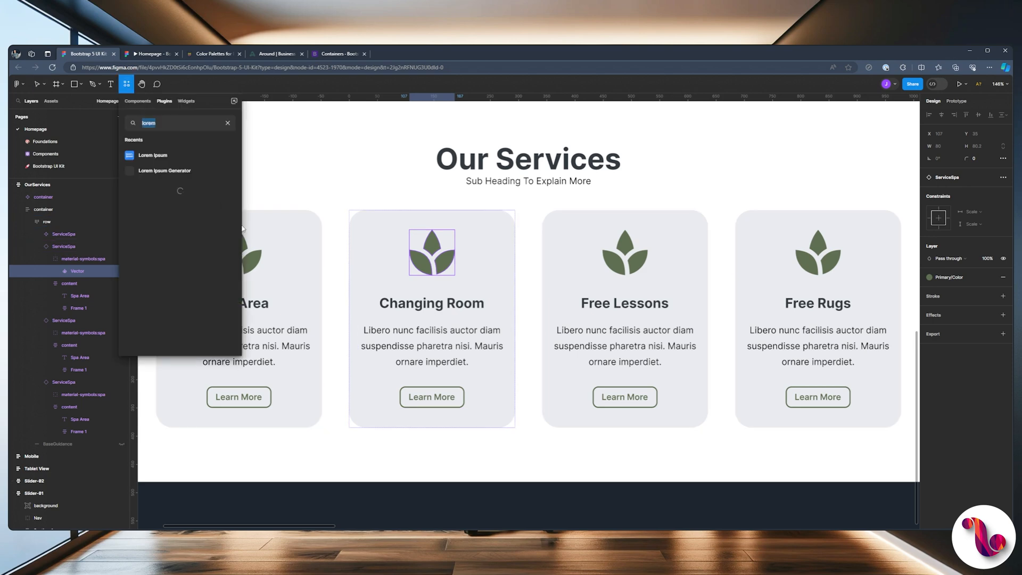
{"action": "left_click", "coordinate": [227, 123]}
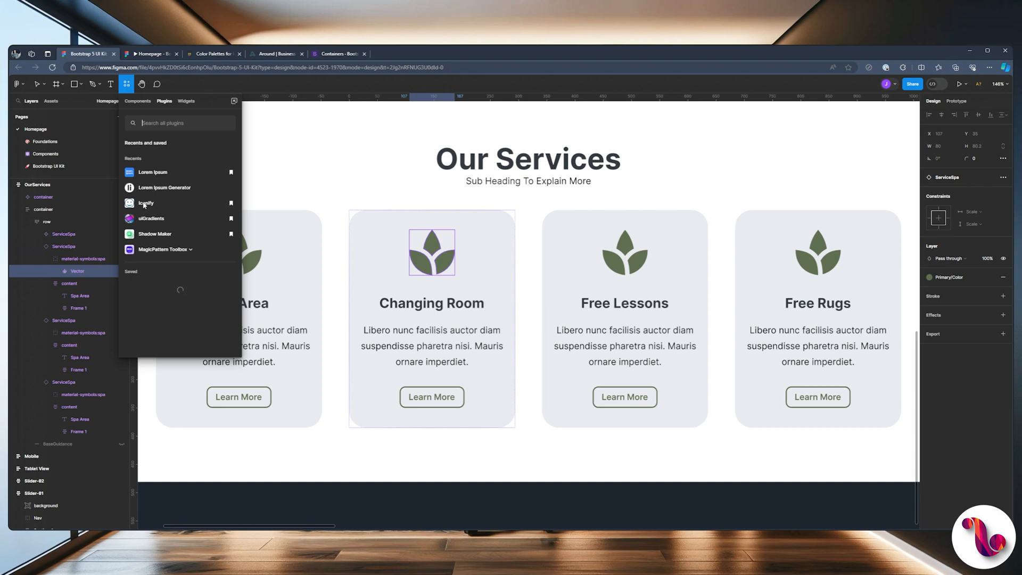
{"action": "type", "text": "rest"}
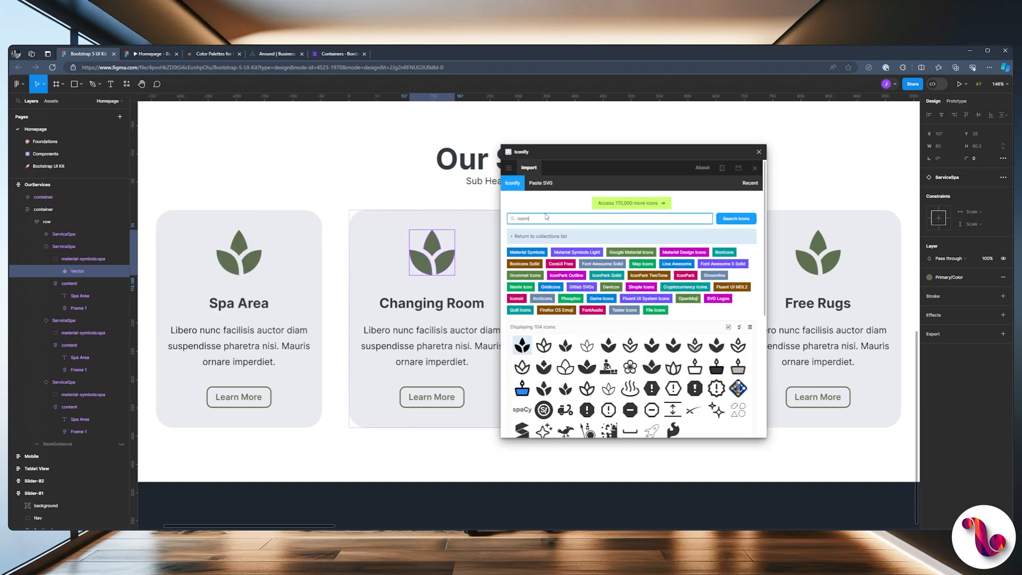
{"action": "type", "text": "room"}
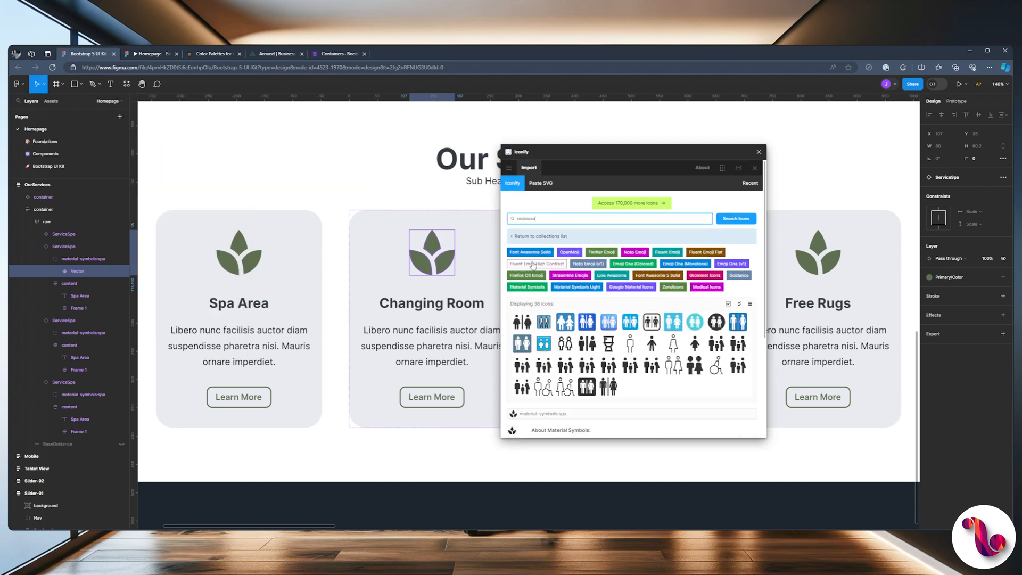
Step: Search Iconify for "toilet" and import the ph:toilet-light icon into the service cards row
{"action": "double_click", "coordinate": [541, 218]}
{"action": "type", "text": "toilet"}
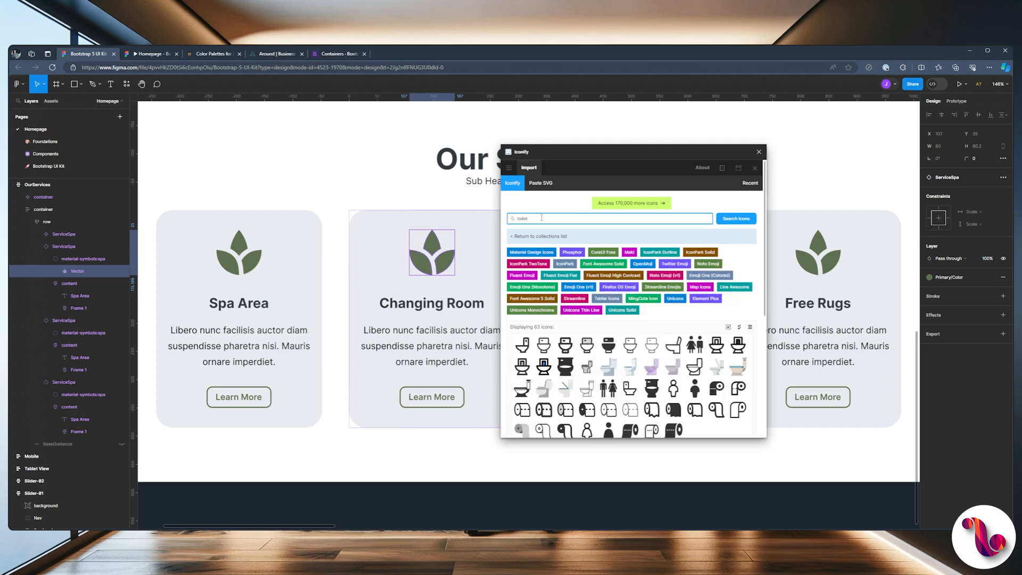
{"action": "scroll", "coordinate": [540, 260], "scroll_direction": "down", "scroll_amount": 2}
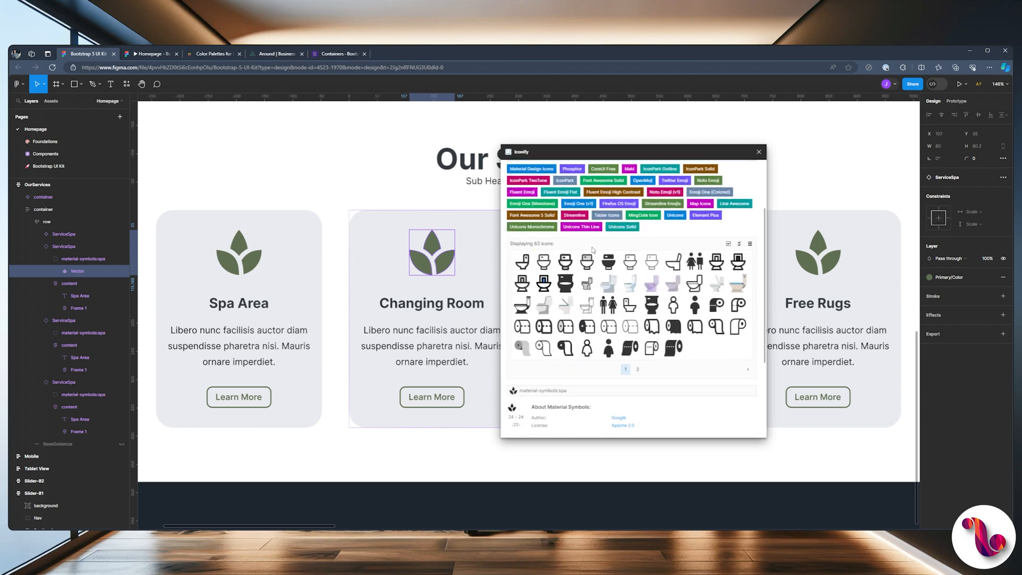
{"action": "scroll", "coordinate": [675, 334], "scroll_direction": "down", "scroll_amount": 3}
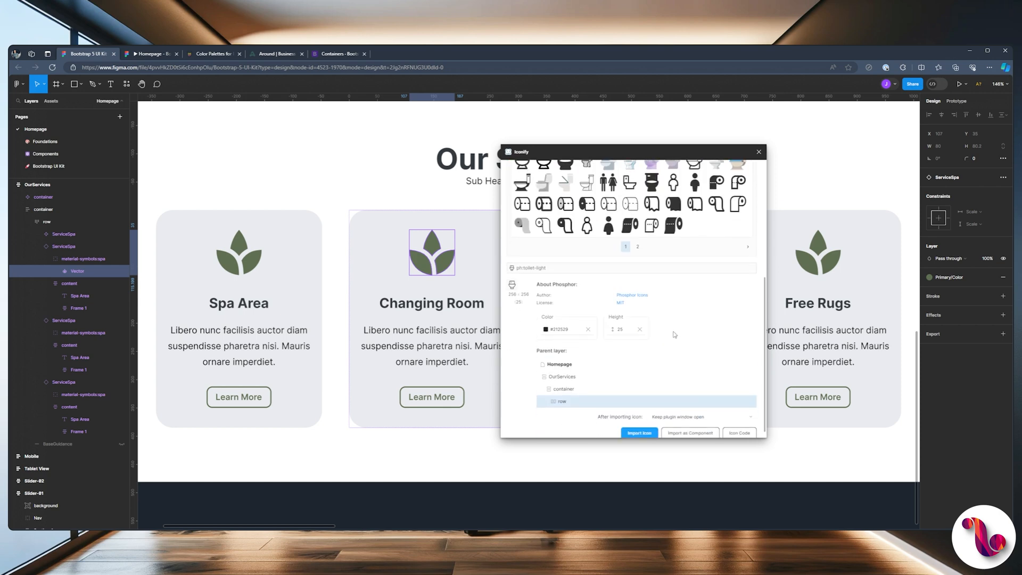
{"action": "left_click", "coordinate": [640, 425]}
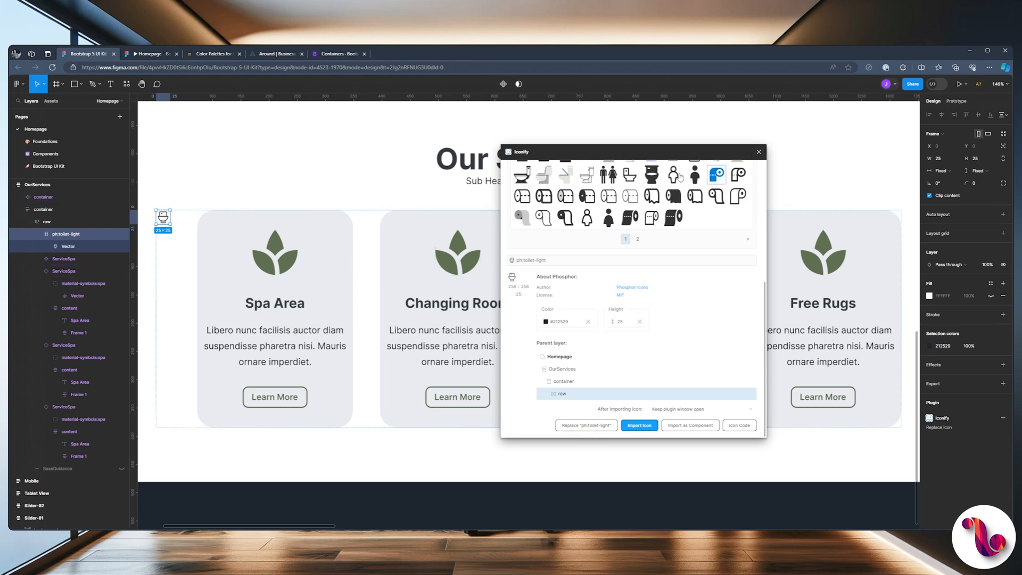
Step: Convert the imported toilet icon's frame to a group and move it out of the row, above the service cards
{"action": "left_click", "coordinate": [759, 152]}
{"action": "left_click", "coordinate": [936, 134]}
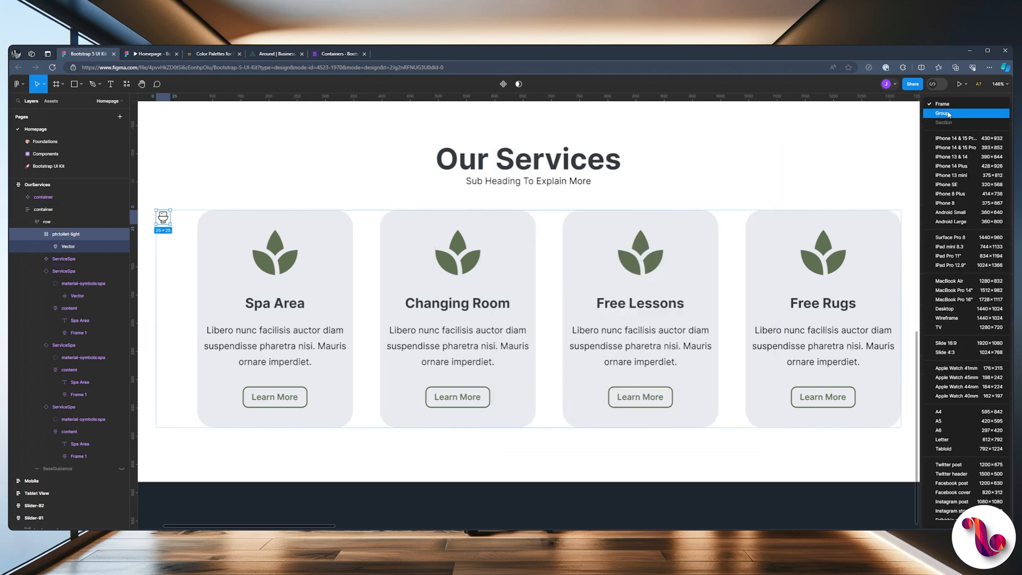
{"action": "left_click", "coordinate": [939, 116]}
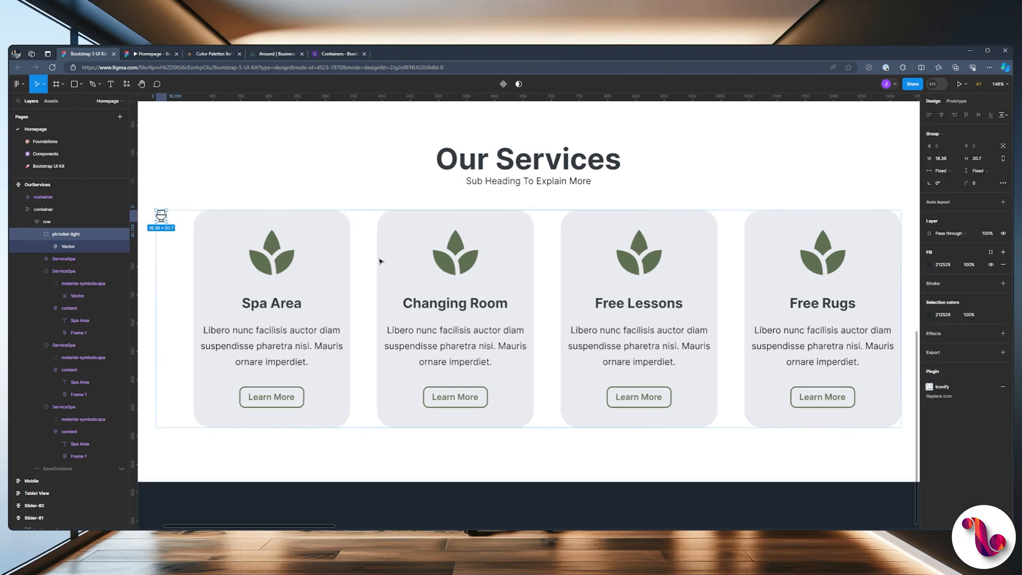
{"action": "left_click", "coordinate": [469, 262]}
{"action": "mouse_move", "coordinate": [167, 220]}
{"action": "left_mouse_down"}
{"action": "mouse_move", "coordinate": [478, 266]}
{"action": "mouse_move", "coordinate": [258, 216]}
{"action": "mouse_move", "coordinate": [160, 219]}
{"action": "mouse_move", "coordinate": [182, 209]}
{"action": "left_mouse_up"}
{"action": "double_click", "coordinate": [432, 289]}
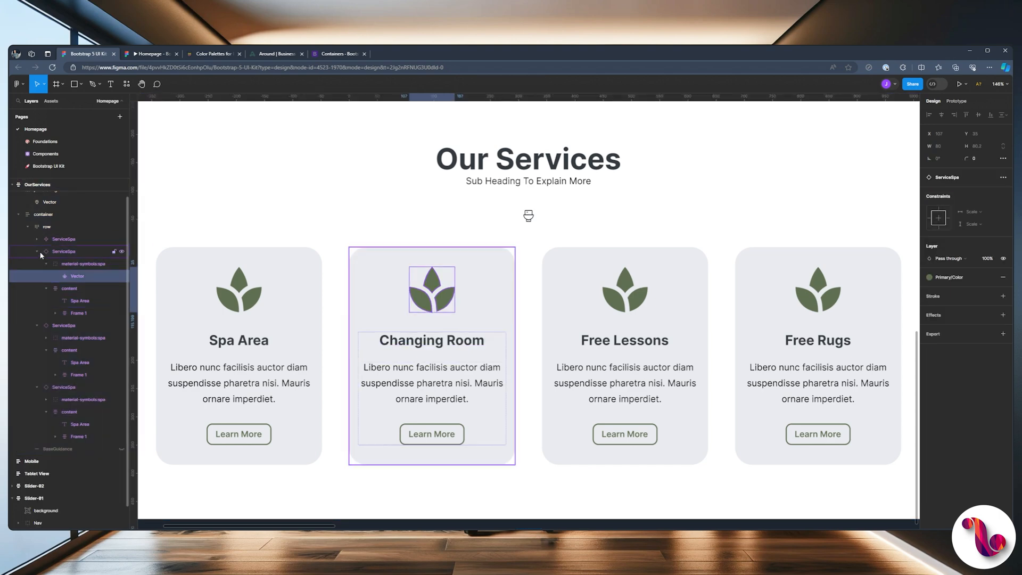
Step: Detach the second, third and fourth service cards from their main component
{"action": "right_click", "coordinate": [59, 255]}
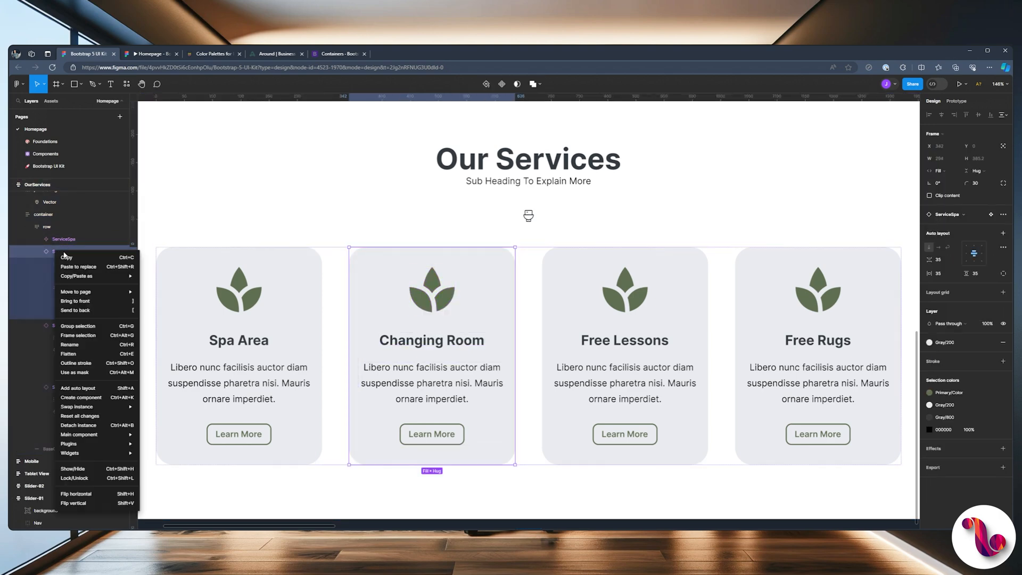
{"action": "left_click", "coordinate": [79, 425]}
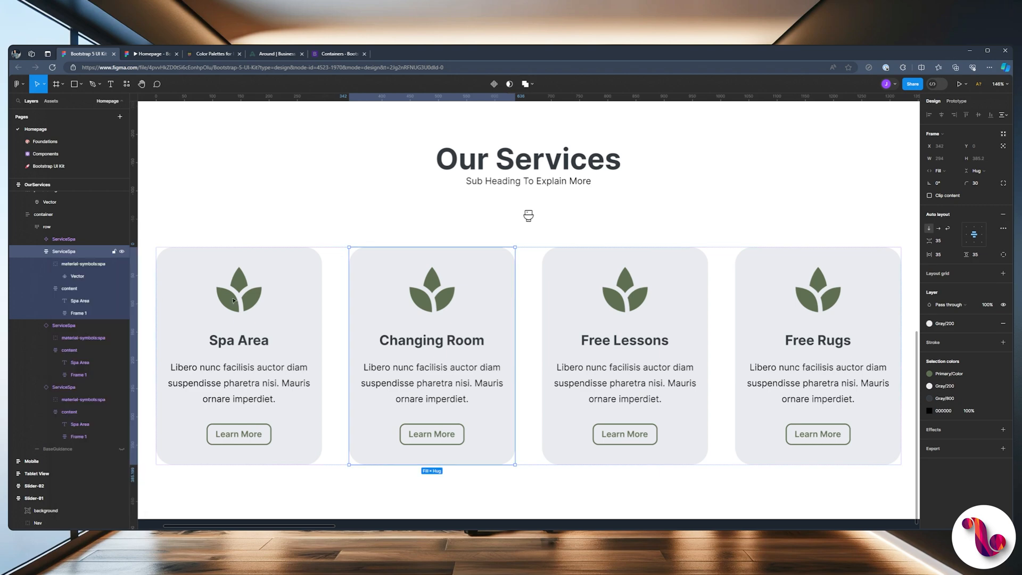
{"action": "left_click", "coordinate": [37, 253]}
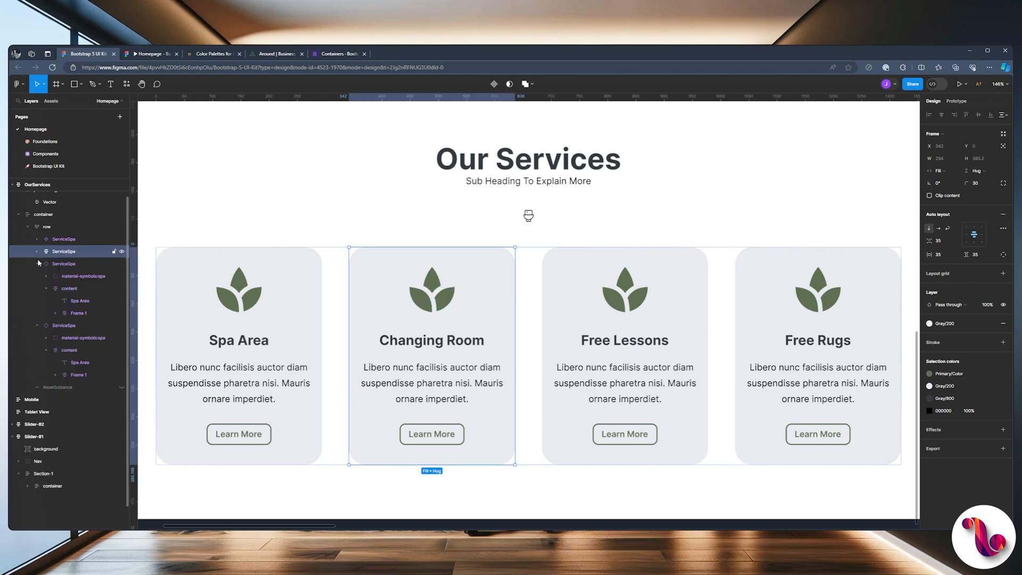
Step: Replace the leaf icon in the Changing Room card with the toilet icon, placed above the card's text content
{"action": "left_click", "coordinate": [528, 216]}
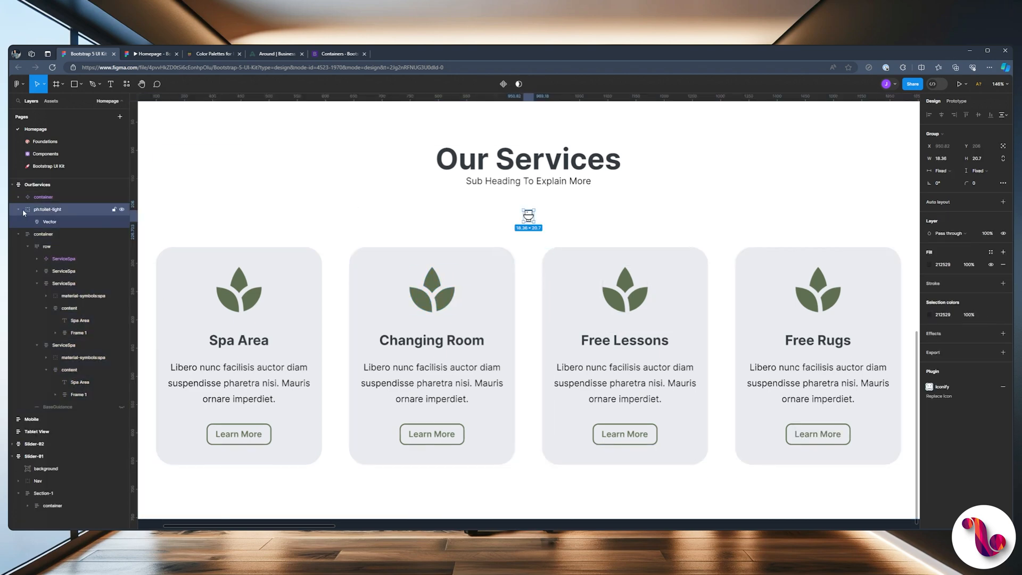
{"action": "key", "text": "Delete"}
{"action": "left_click", "coordinate": [431, 247]}
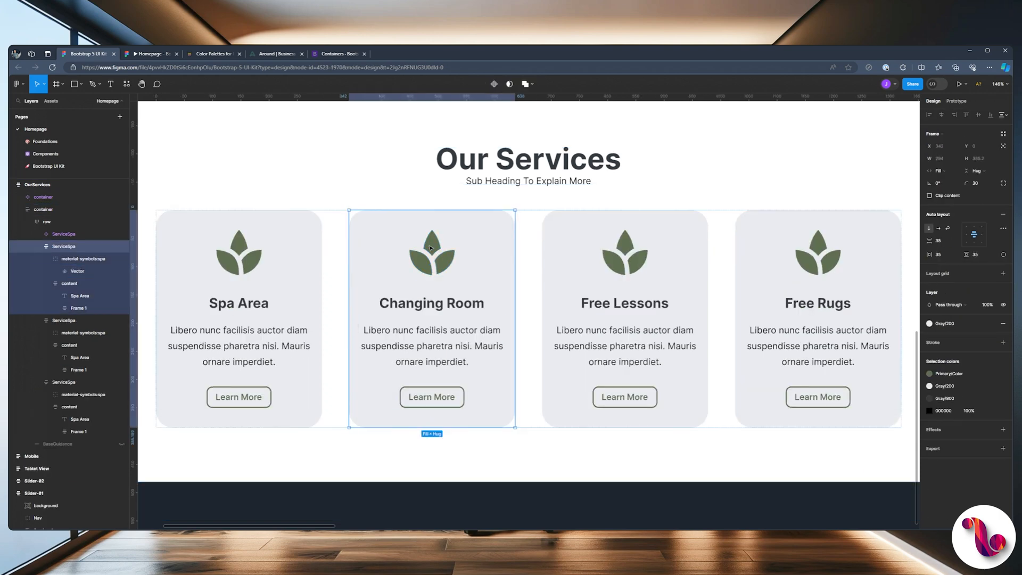
{"action": "left_click", "coordinate": [47, 259]}
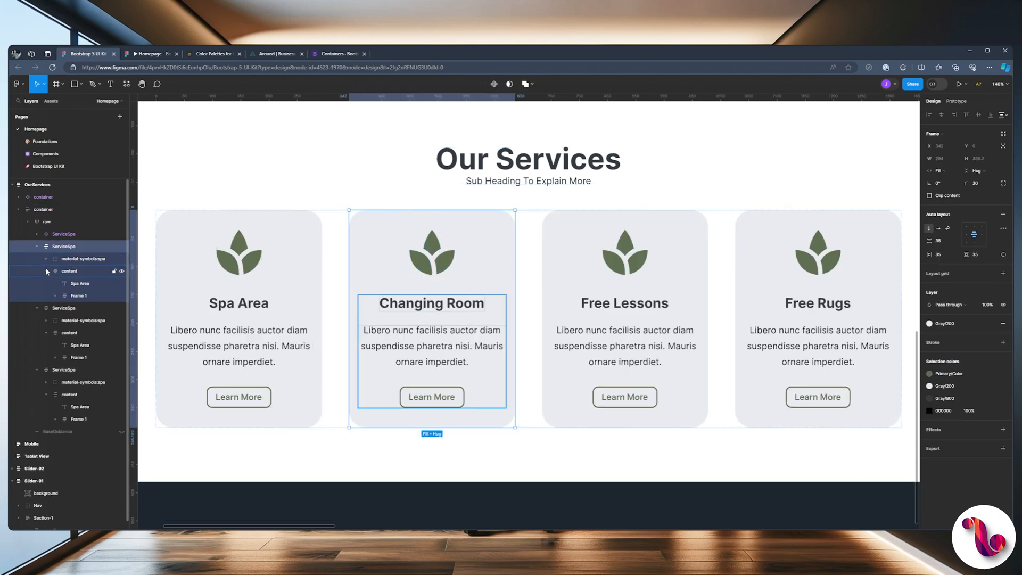
{"action": "left_click", "coordinate": [46, 269]}
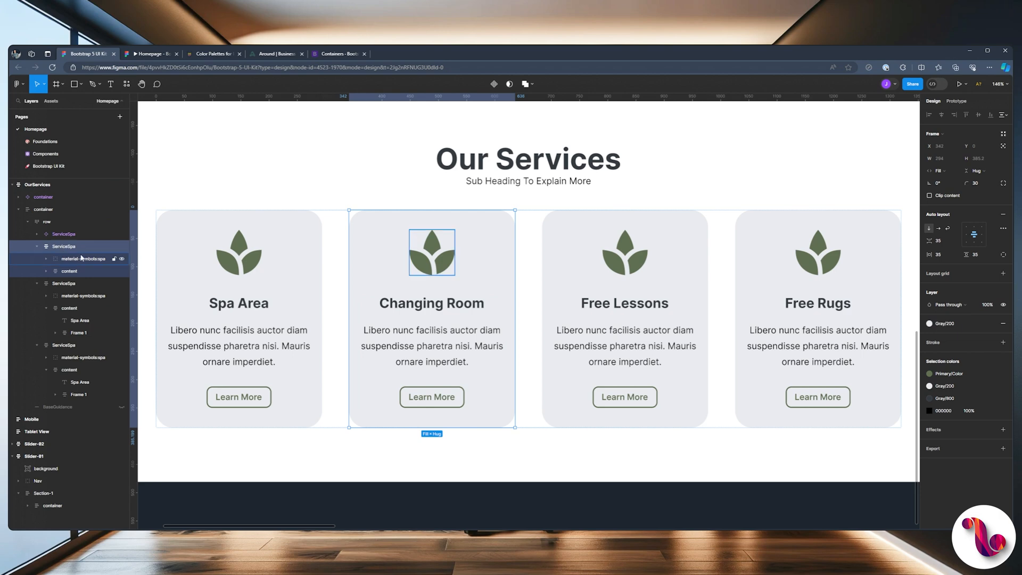
{"action": "key", "text": "ctrl+z"}
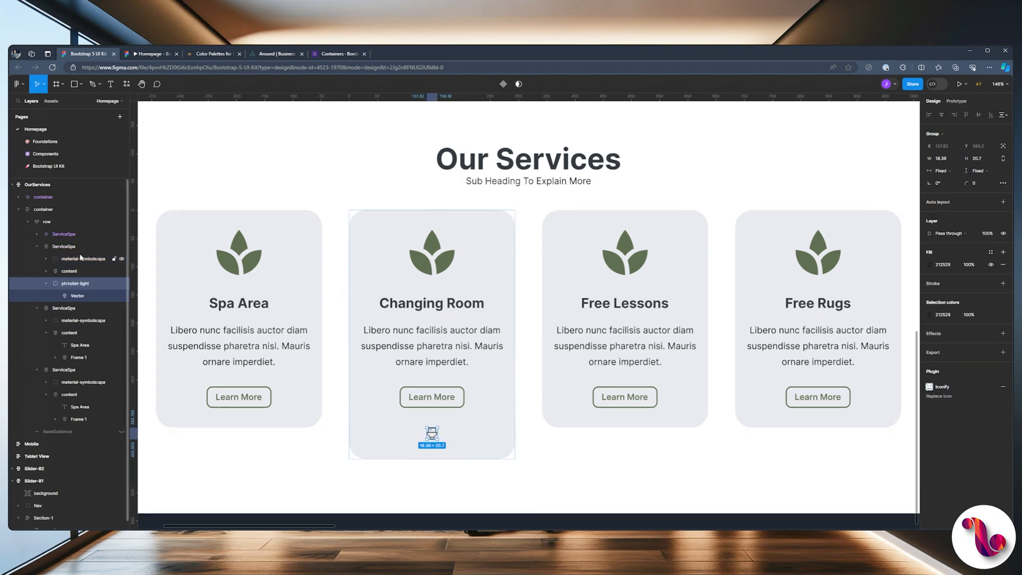
{"action": "key", "text": "ctrl+z"}
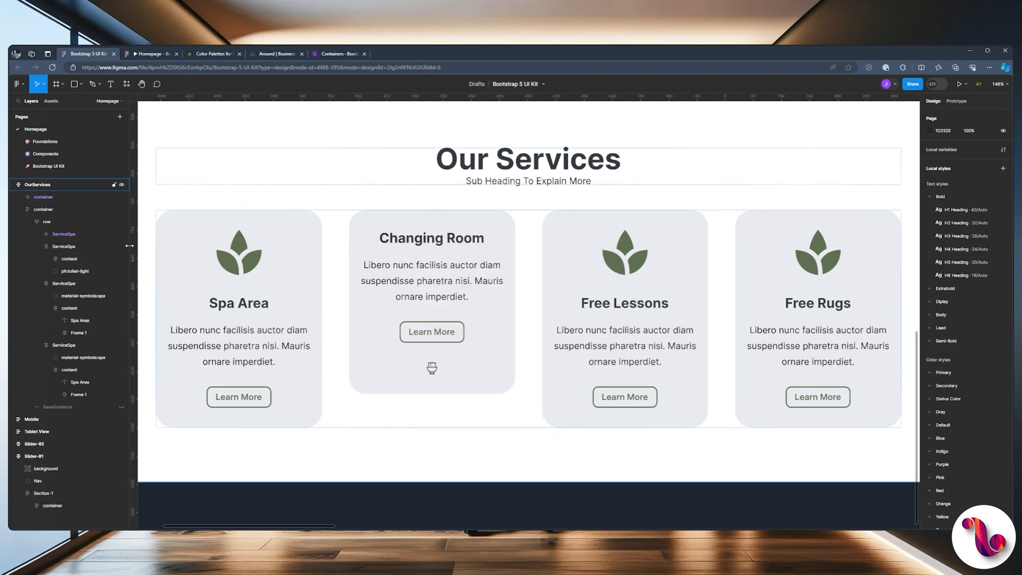
{"action": "left_click", "coordinate": [54, 271]}
{"action": "left_click_drag", "start_coordinate": [53, 271], "coordinate": [107, 256]}
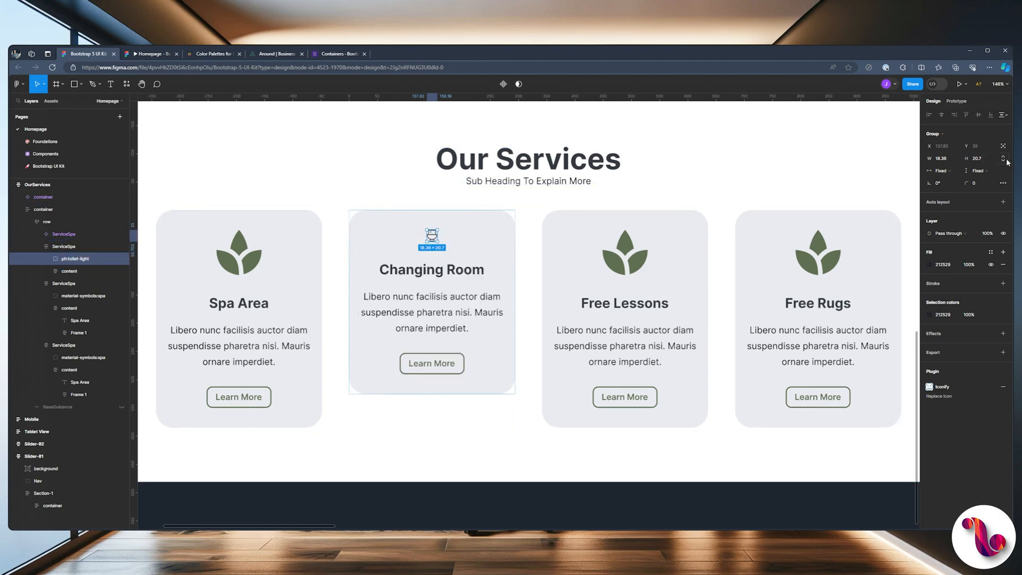
Step: Lock the toilet icon's proportions and set its width to 80
{"action": "left_click", "coordinate": [952, 158]}
{"action": "type", "text": "80"}
{"action": "key", "text": "Return"}
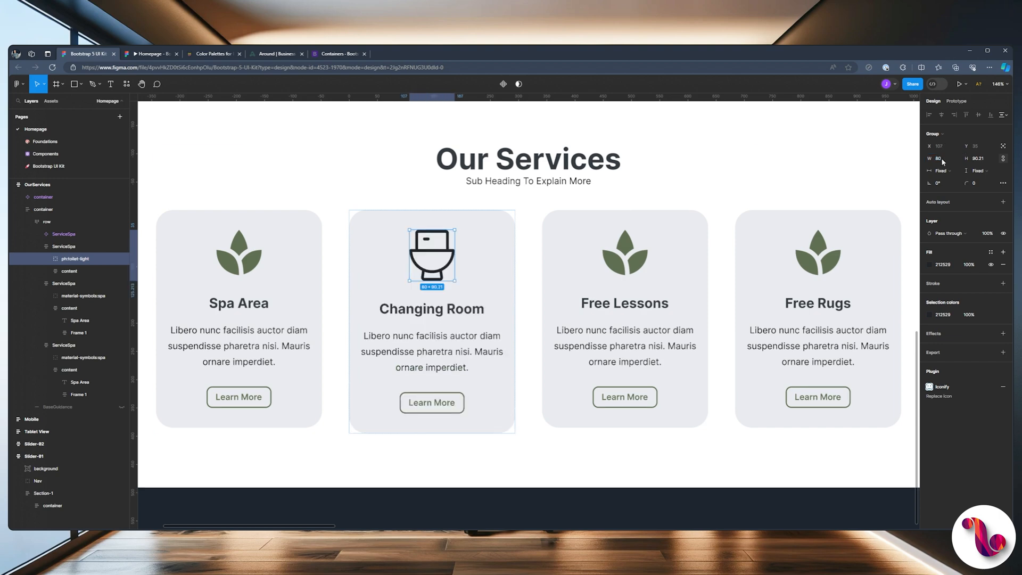
Step: Place horizontal guides along the leaf icons' upper and lower edges and set the toilet icon's height to 80
{"action": "left_click_drag", "start_coordinate": [347, 97], "coordinate": [352, 275]}
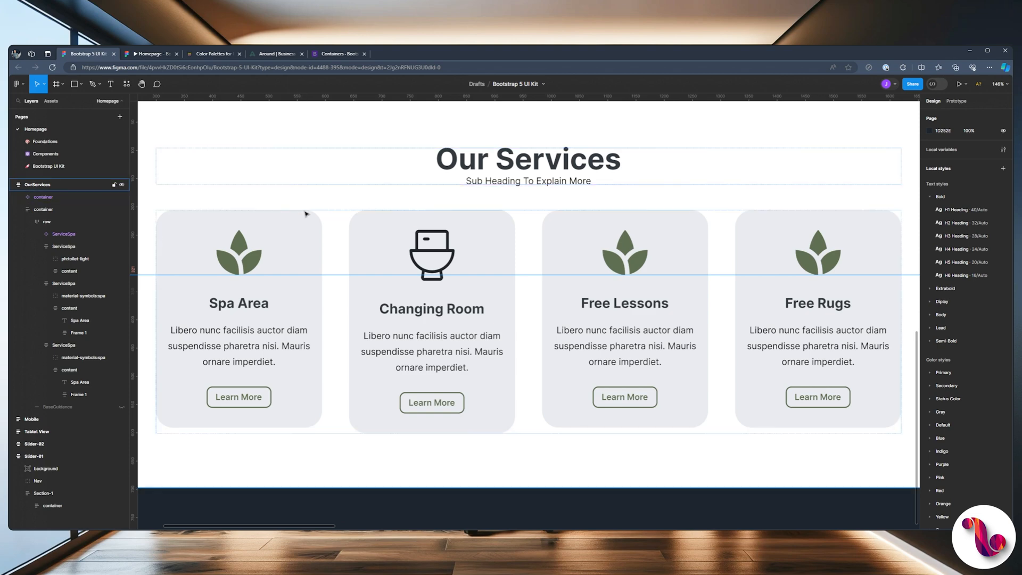
{"action": "left_click_drag", "start_coordinate": [292, 95], "coordinate": [282, 230]}
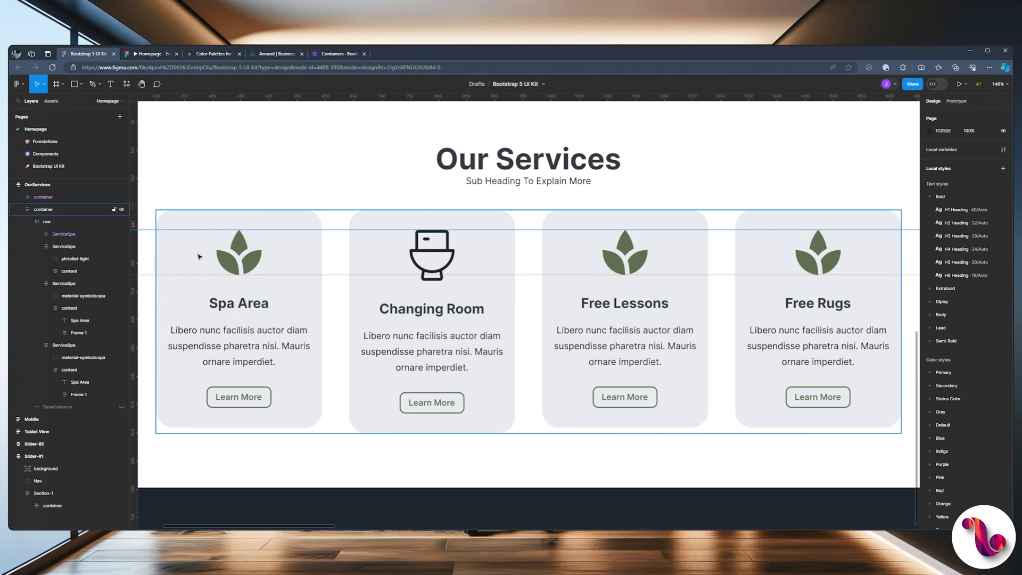
{"action": "left_click", "coordinate": [66, 260]}
{"action": "left_click", "coordinate": [983, 160]}
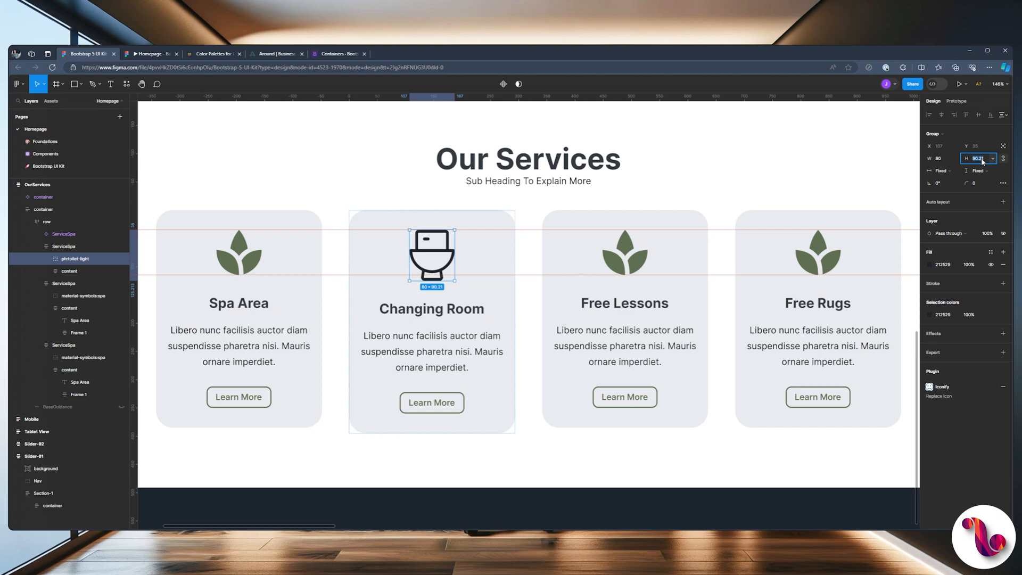
{"action": "type", "text": "80"}
{"action": "key", "text": "Return"}
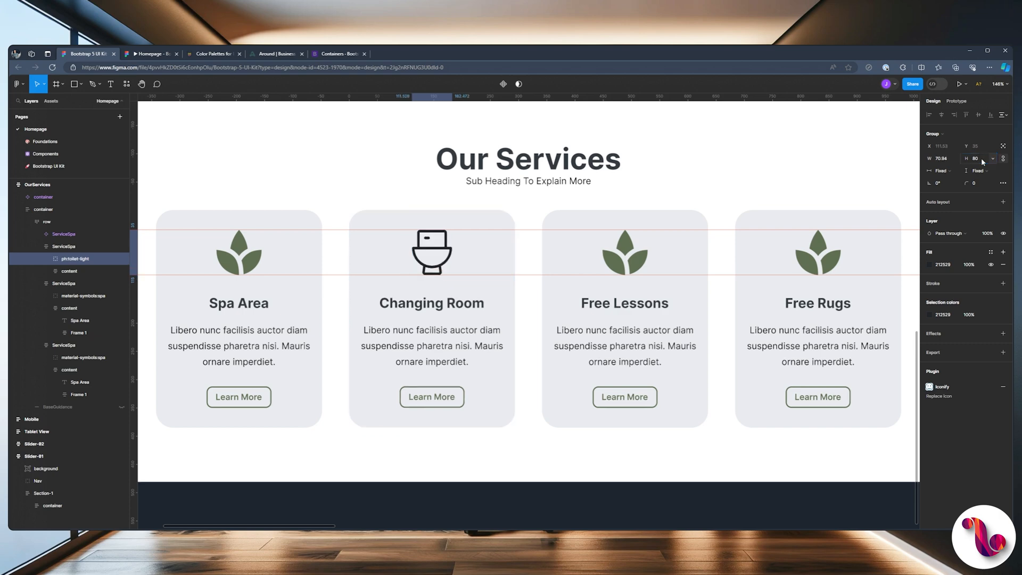
Step: Apply the Primary/Color style to the toilet icon and check the section in the prototype preview
{"action": "left_click", "coordinate": [142, 54]}
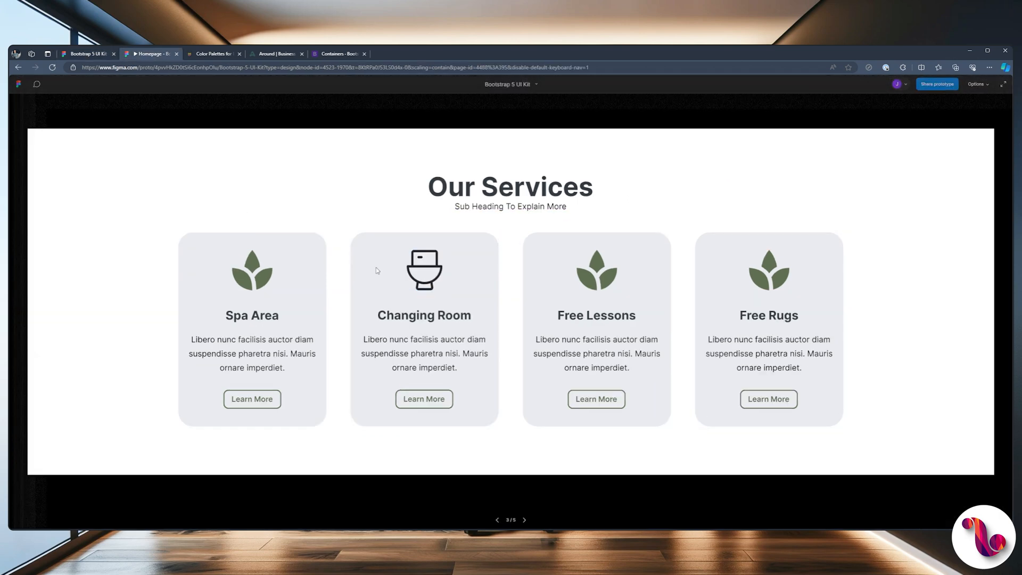
{"action": "left_click", "coordinate": [88, 54]}
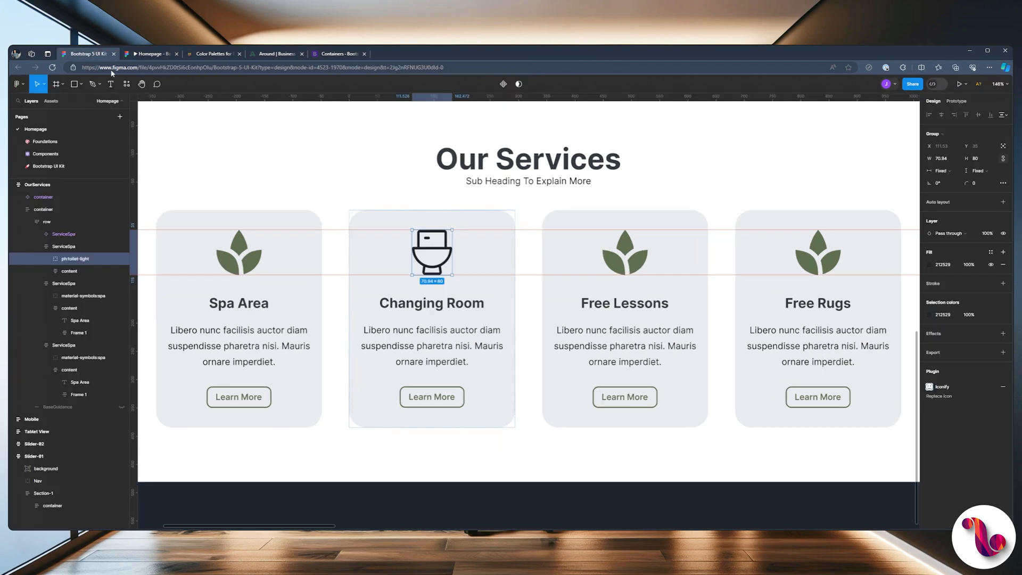
{"action": "left_click", "coordinate": [990, 251]}
{"action": "left_click", "coordinate": [848, 317]}
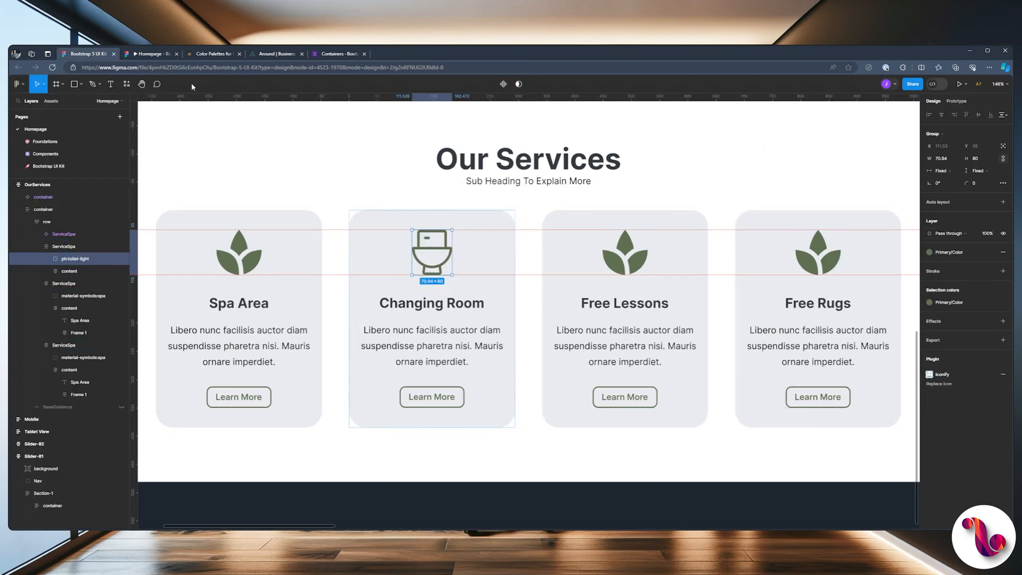
{"action": "left_click", "coordinate": [145, 55]}
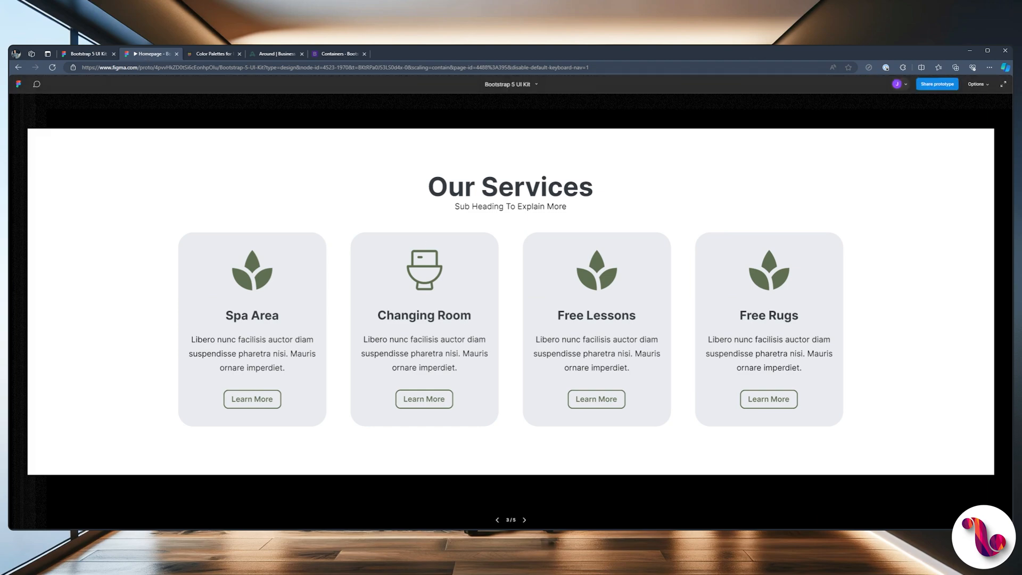
Step: Select the leaf icon in the Free Lessons card and bring up the recent plugins to find a replacement icon
{"action": "left_click", "coordinate": [83, 51]}
{"action": "scroll", "coordinate": [662, 141], "scroll_direction": "right", "scroll_amount": 3}
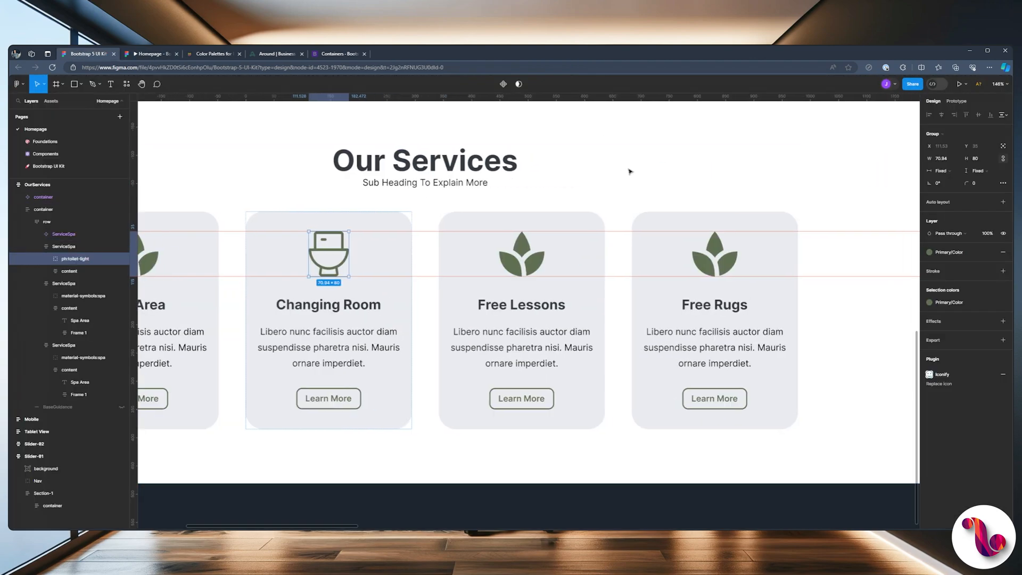
{"action": "left_click", "coordinate": [533, 253]}
{"action": "scroll", "coordinate": [533, 254], "scroll_direction": "up", "scroll_amount": 2}
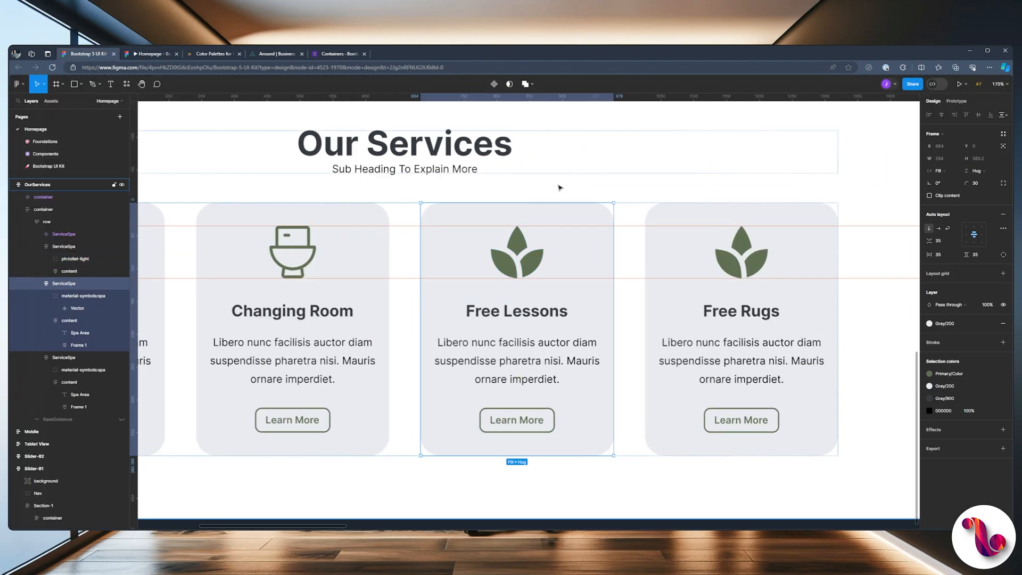
{"action": "left_click", "coordinate": [542, 268], "text": "ctrl"}
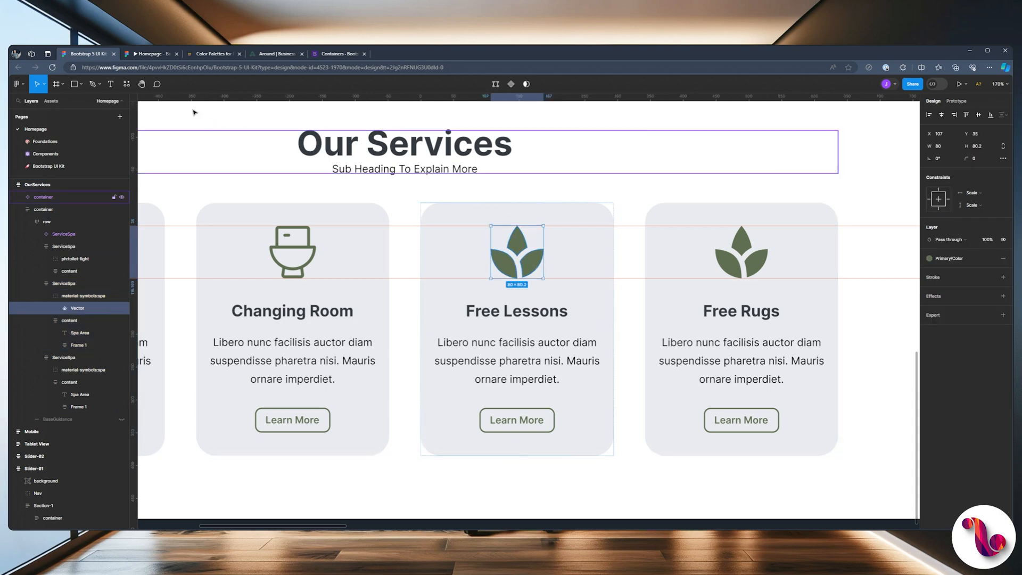
{"action": "left_click", "coordinate": [126, 83]}
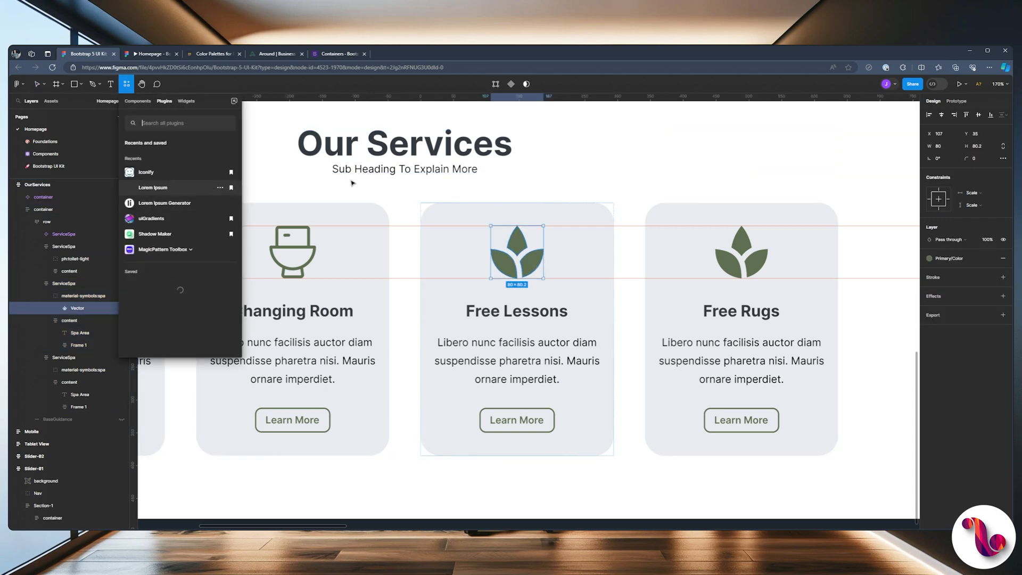
{"action": "key", "text": "ctrl+alt+p"}
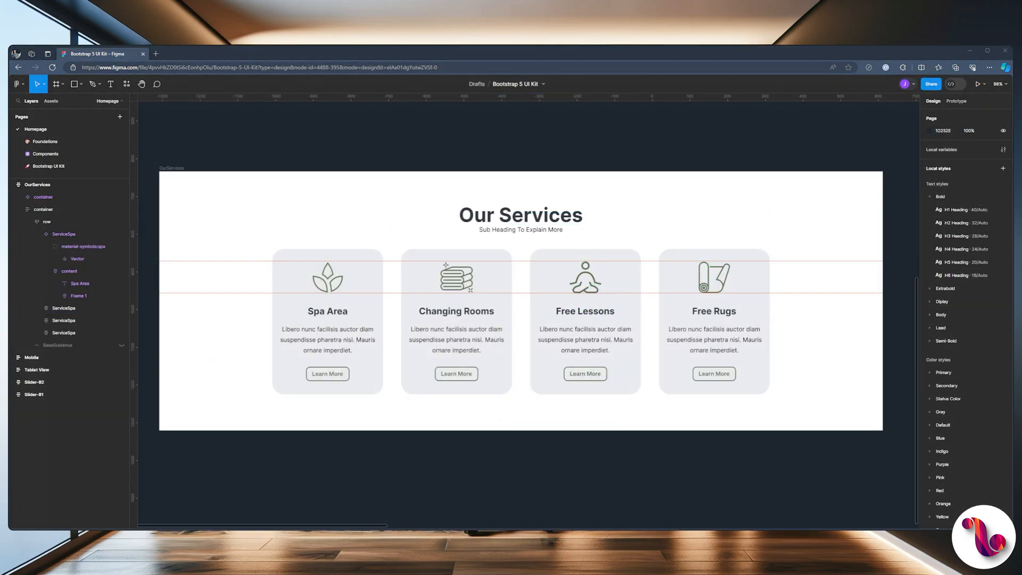
Step: Review the four service cards' icons and gray backgrounds together with the yoga hero slide above them
{"action": "scroll", "coordinate": [320, 283], "scroll_direction": "up", "scroll_amount": 1}
{"action": "scroll", "coordinate": [328, 293], "scroll_direction": "up", "scroll_amount": 2}
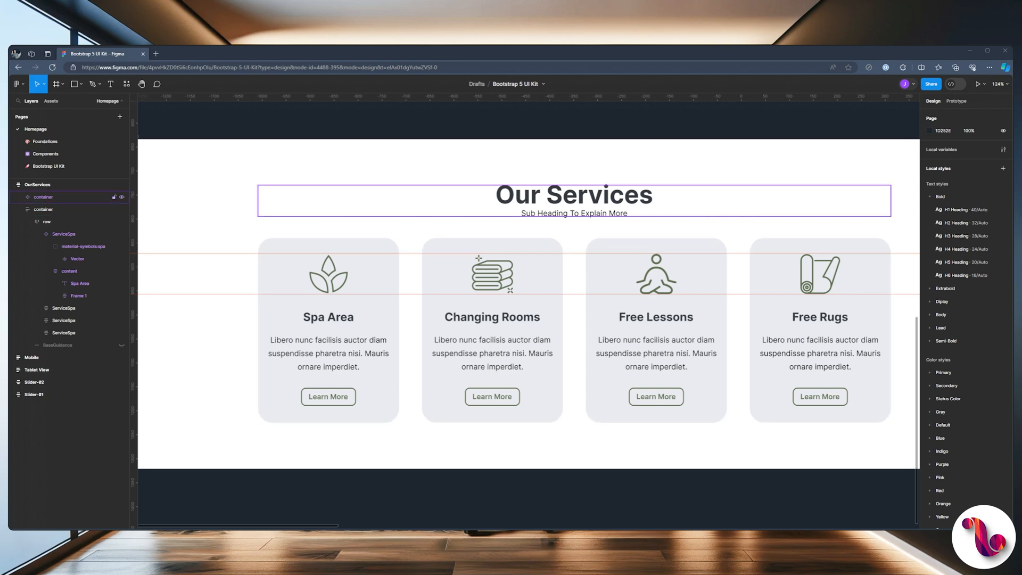
{"action": "left_click_drag", "start_coordinate": [607, 218], "coordinate": [532, 201]}
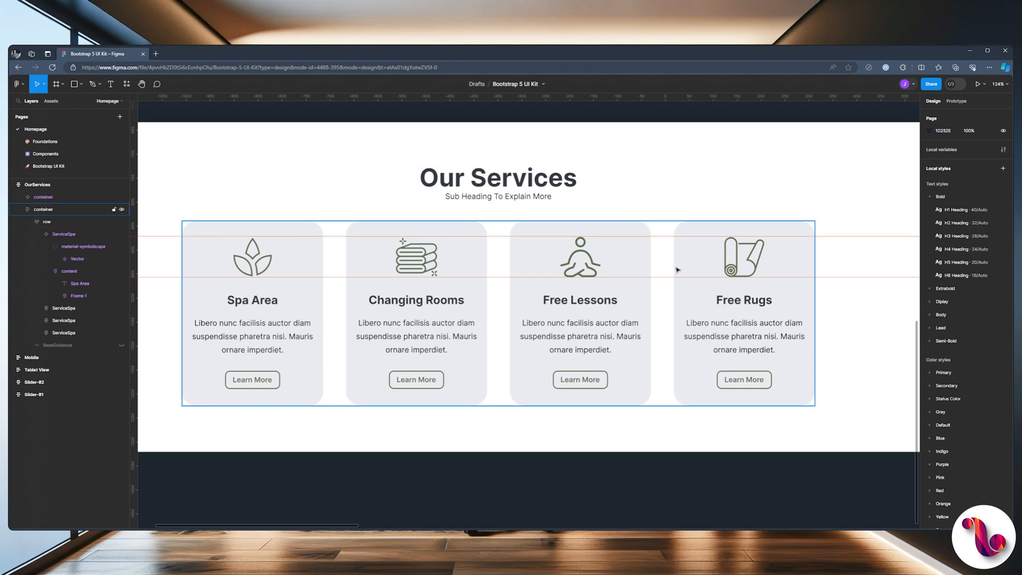
{"action": "scroll", "coordinate": [622, 257], "scroll_direction": "up", "scroll_amount": 1}
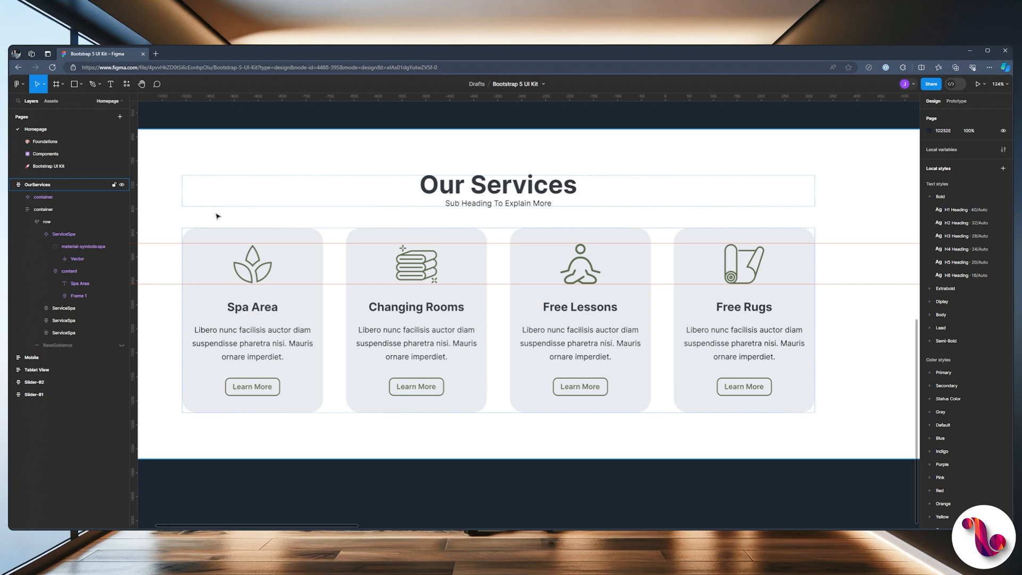
{"action": "scroll", "coordinate": [218, 215], "scroll_direction": "up", "scroll_amount": 5}
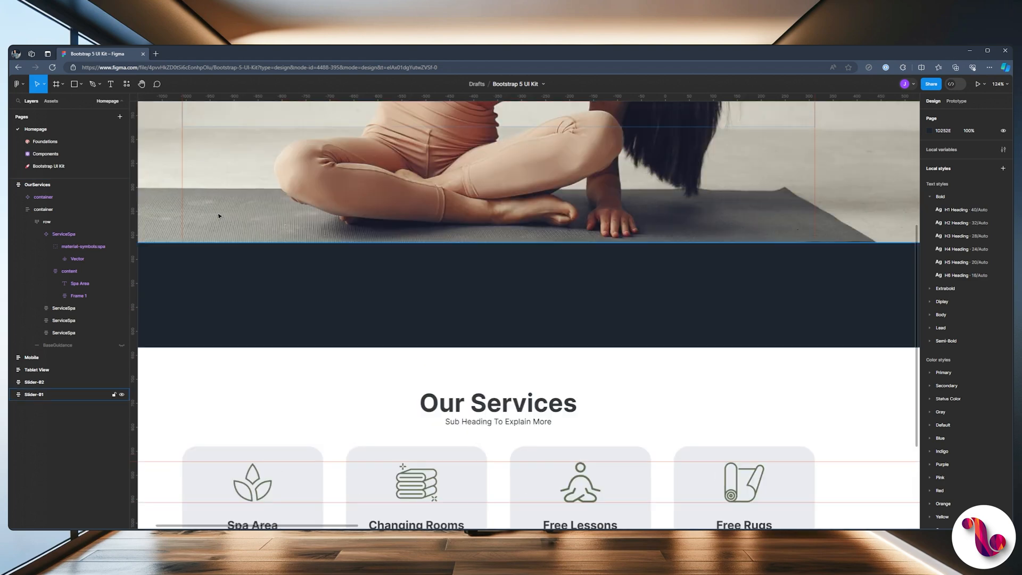
{"action": "scroll", "coordinate": [218, 216], "scroll_direction": "down", "scroll_amount": 5}
{"action": "left_click_drag", "start_coordinate": [219, 215], "coordinate": [320, 239]}
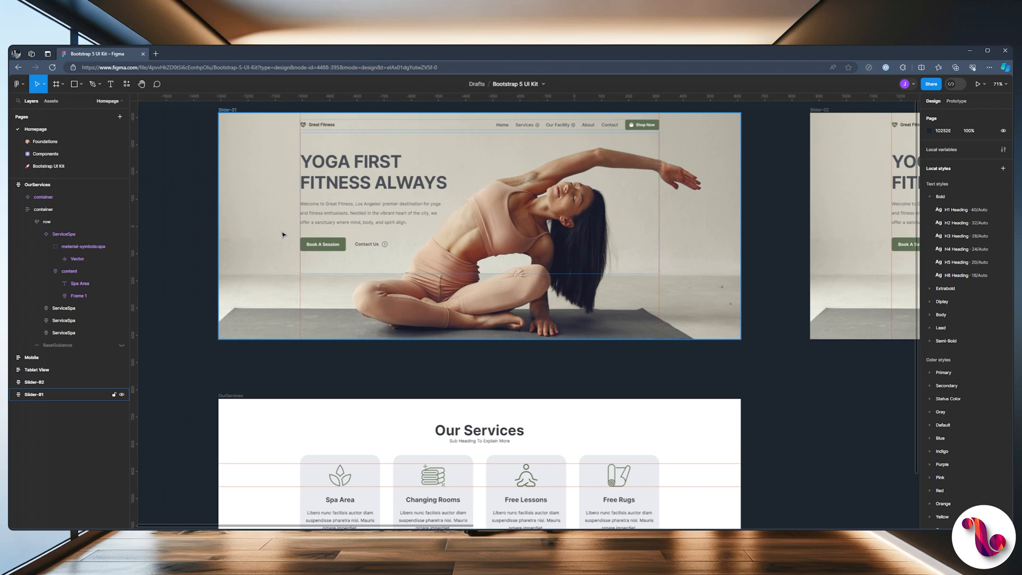
Step: Apply the Primary/Light color style as the fill of all four service cards in the Our Services section
{"action": "scroll", "coordinate": [336, 311], "scroll_direction": "down", "scroll_amount": 3}
{"action": "left_click", "coordinate": [337, 312]}
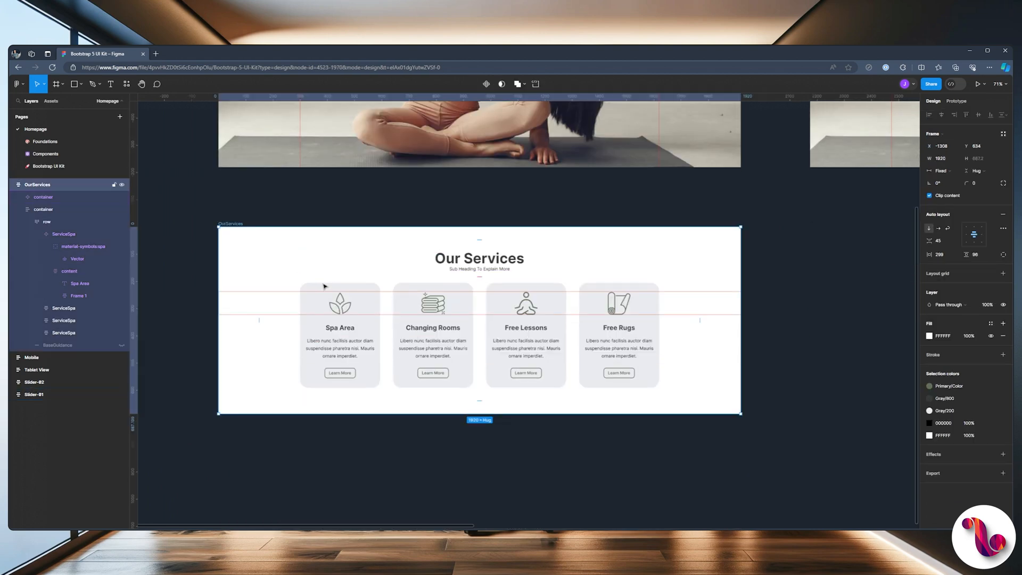
{"action": "left_click", "coordinate": [312, 303]}
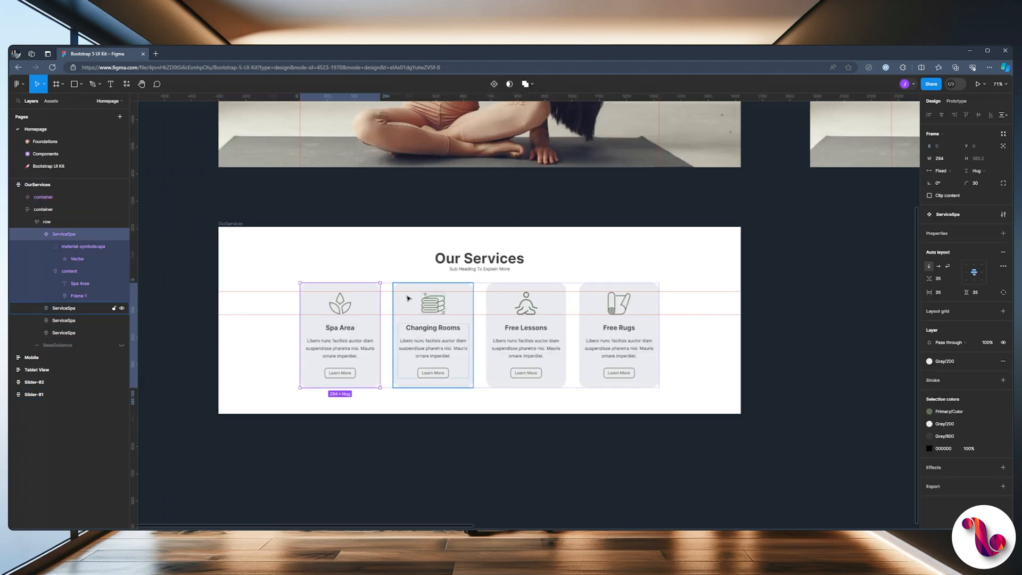
{"action": "left_click", "coordinate": [401, 297], "text": "shift"}
{"action": "left_click", "coordinate": [495, 296], "text": "shift"}
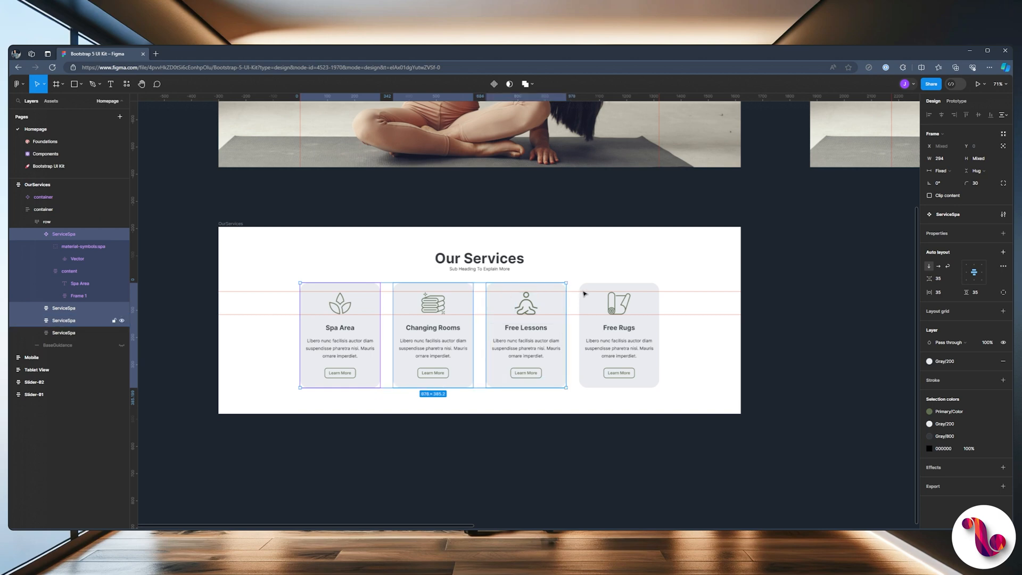
{"action": "left_click", "coordinate": [585, 292], "text": "shift"}
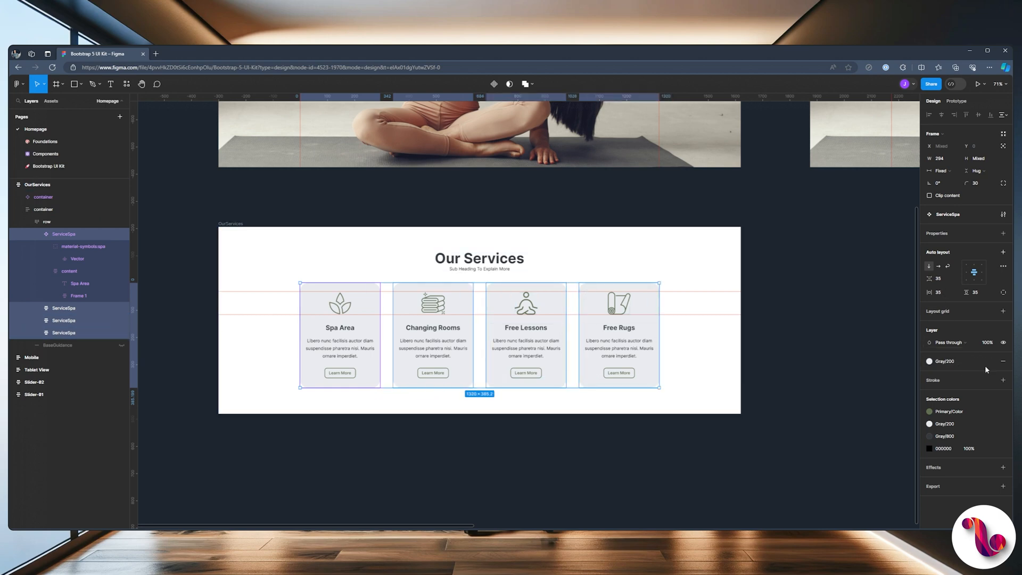
{"action": "left_click", "coordinate": [932, 362]}
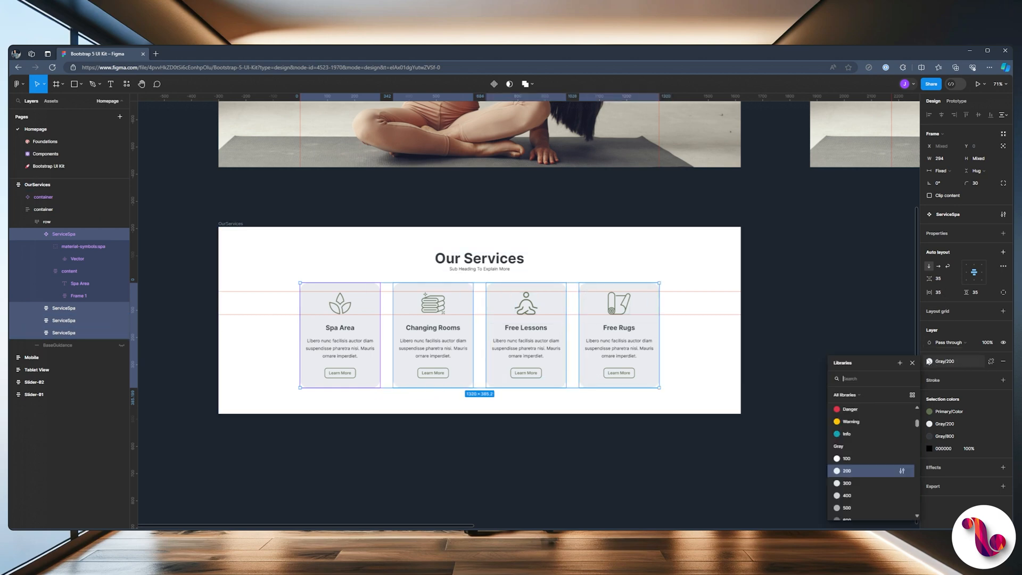
{"action": "scroll", "coordinate": [867, 420], "scroll_direction": "up", "scroll_amount": 3}
{"action": "left_click", "coordinate": [848, 445]}
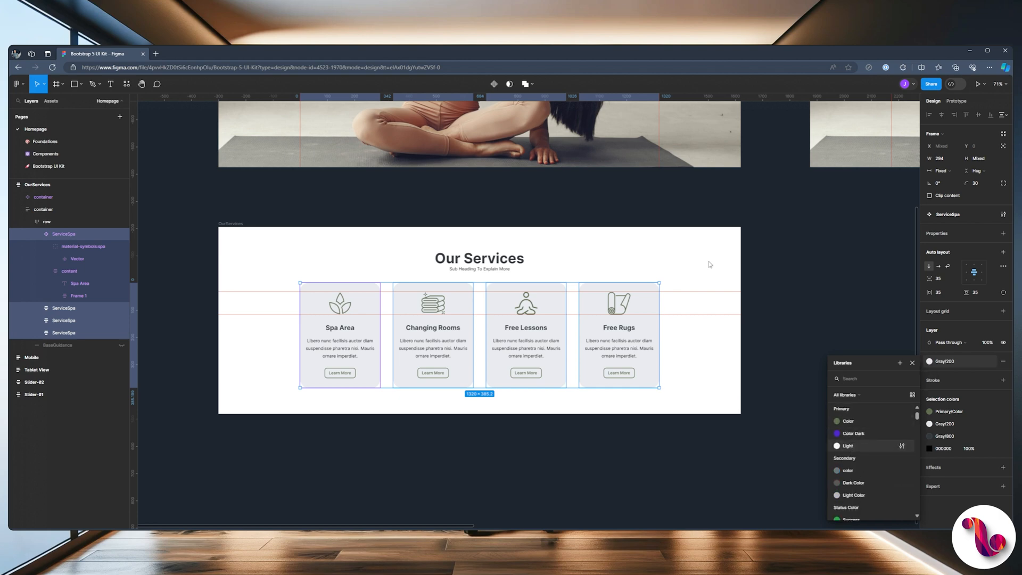
{"action": "left_click", "coordinate": [708, 261]}
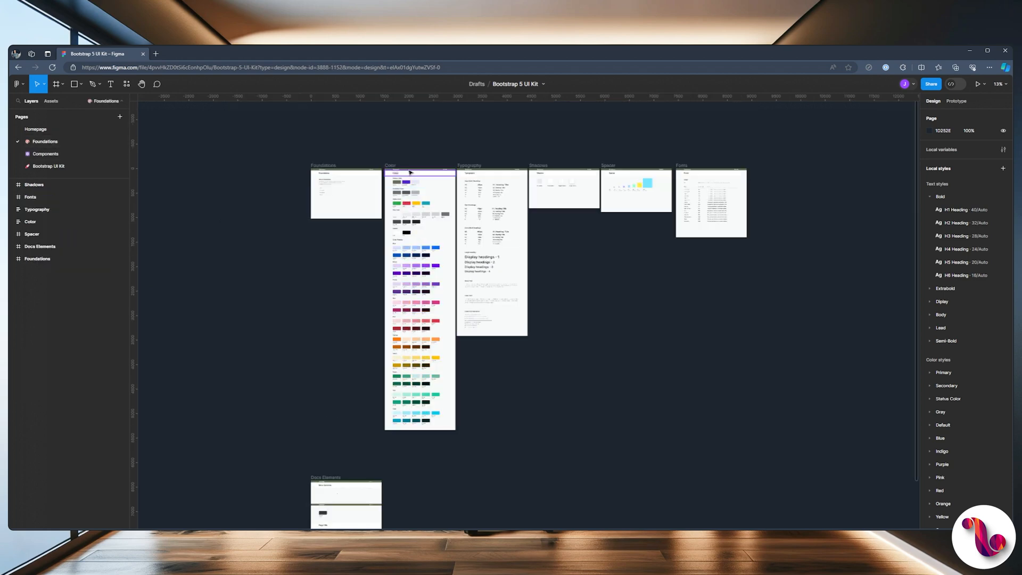
Step: In the Foundations page's color palette, edit the Primary Light swatch's color style to hex F6F9FC
{"action": "scroll", "coordinate": [410, 172], "scroll_direction": "up", "scroll_amount": 10}
{"action": "scroll", "coordinate": [410, 172], "scroll_direction": "up", "scroll_amount": 3}
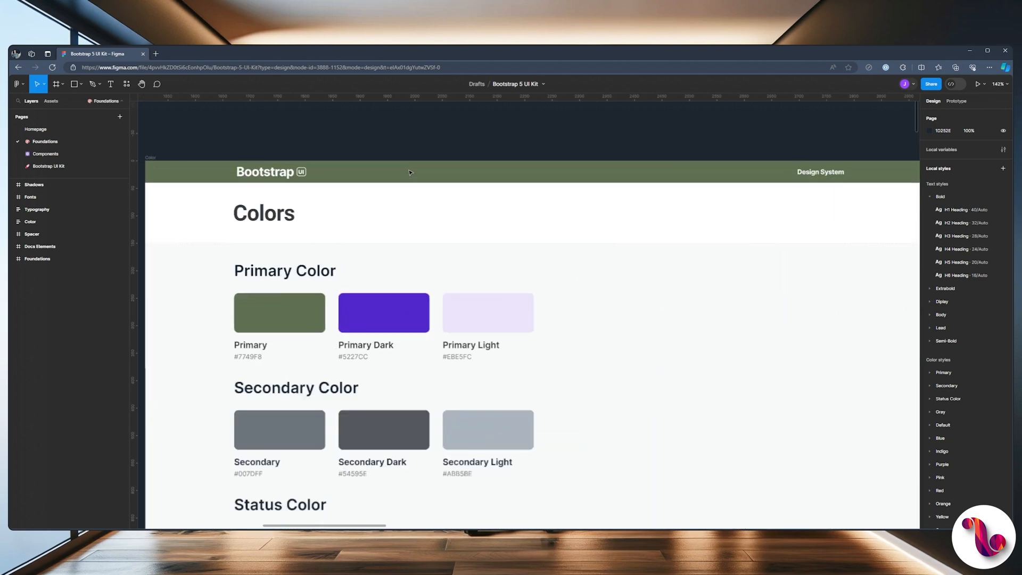
{"action": "scroll", "coordinate": [424, 196], "scroll_direction": "down", "scroll_amount": 3}
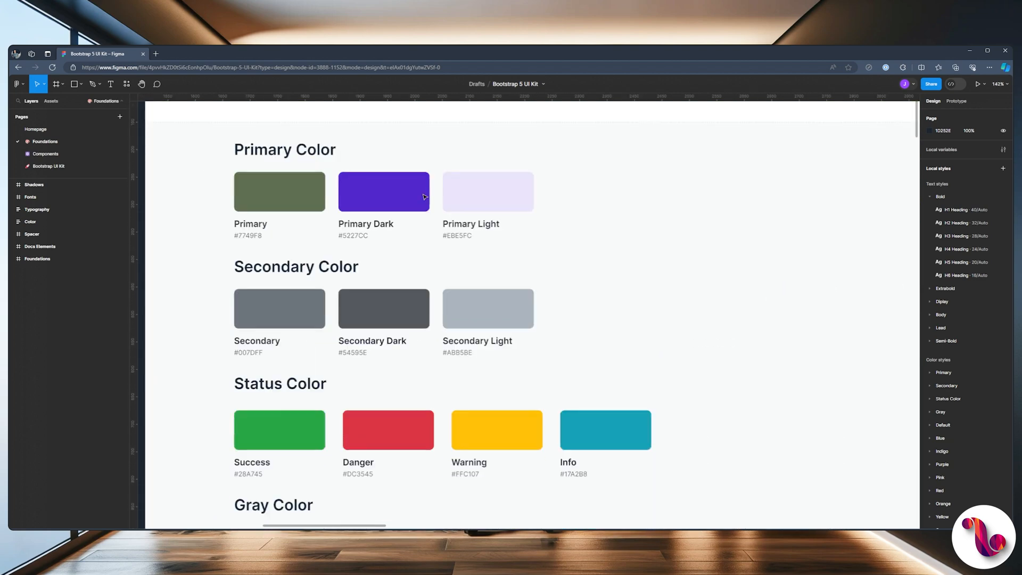
{"action": "scroll", "coordinate": [424, 197], "scroll_direction": "down", "scroll_amount": 3}
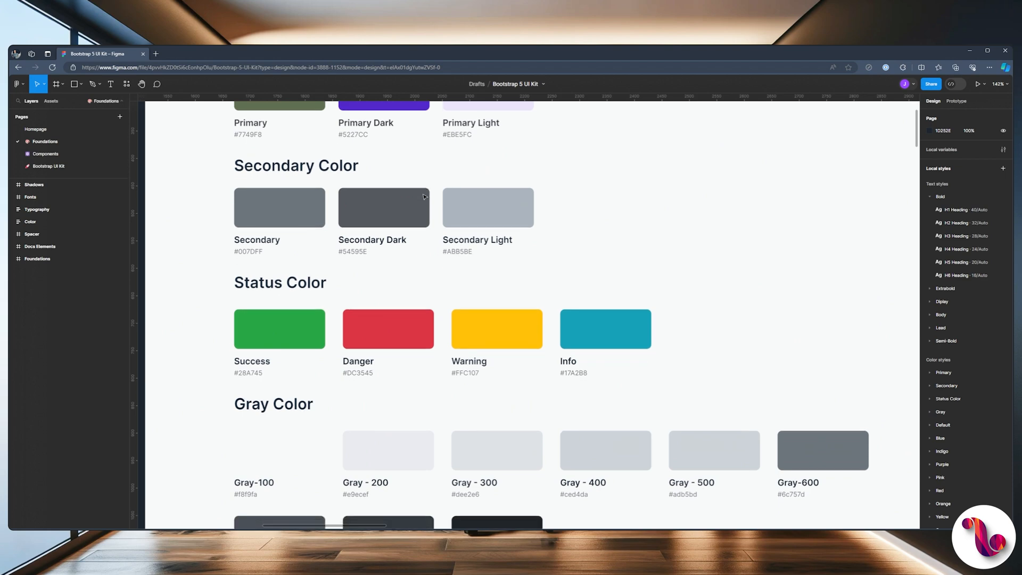
{"action": "scroll", "coordinate": [424, 196], "scroll_direction": "down", "scroll_amount": 2}
{"action": "scroll", "coordinate": [424, 196], "scroll_direction": "down", "scroll_amount": 3}
{"action": "scroll", "coordinate": [424, 197], "scroll_direction": "up", "scroll_amount": 2}
{"action": "scroll", "coordinate": [424, 198], "scroll_direction": "up", "scroll_amount": 2}
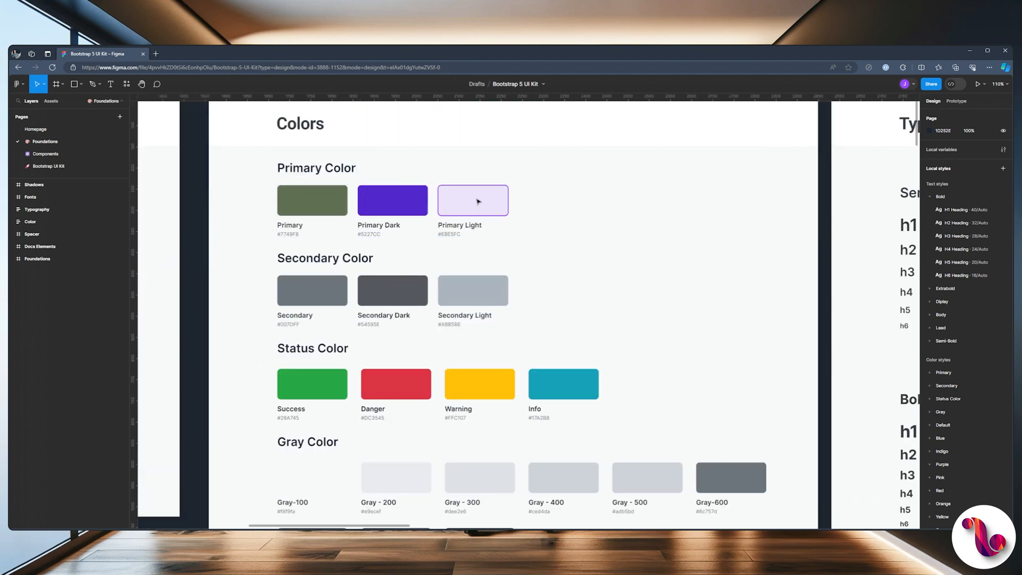
{"action": "left_click", "coordinate": [477, 201], "text": "ctrl"}
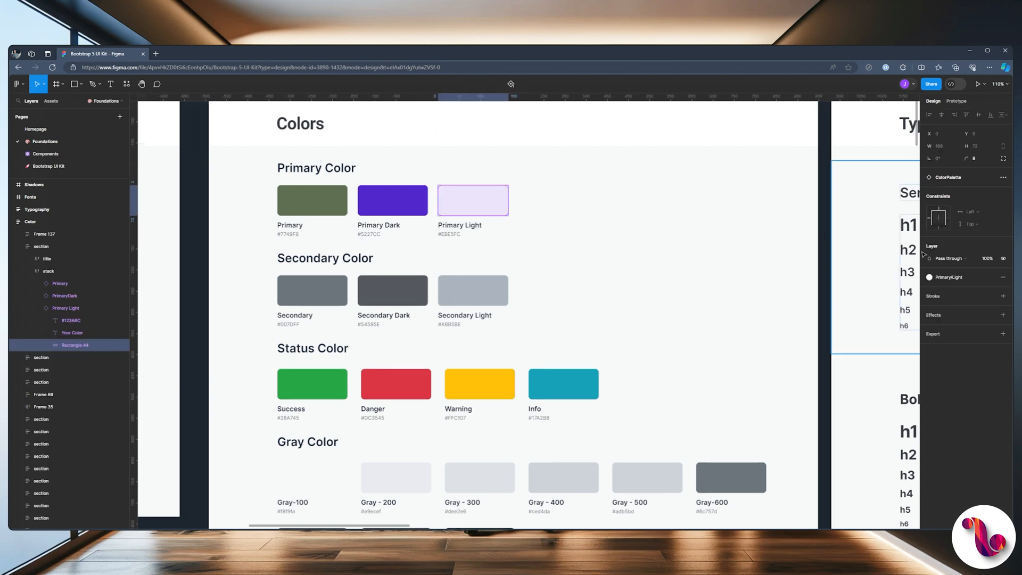
{"action": "left_click", "coordinate": [929, 278]}
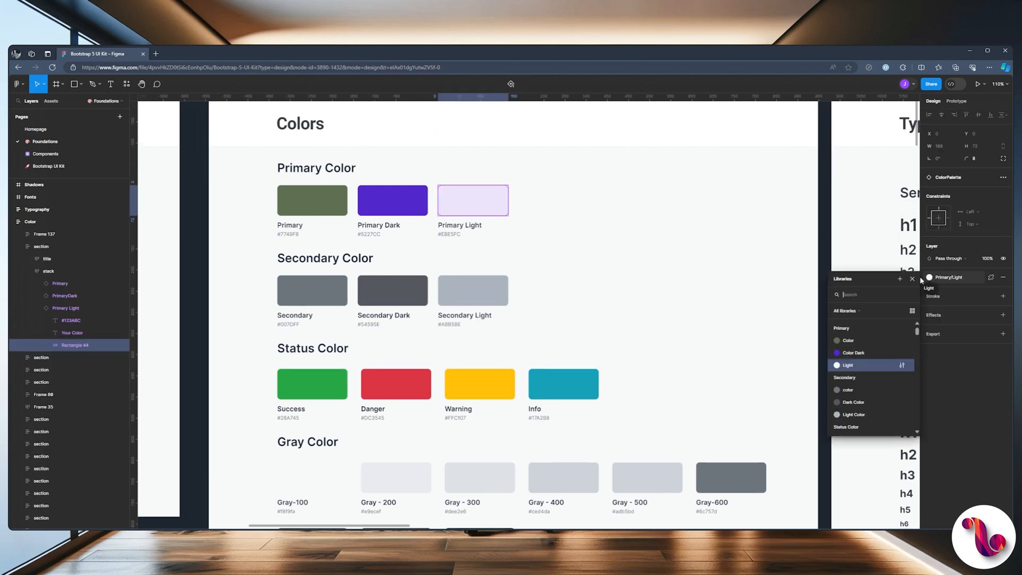
{"action": "left_click", "coordinate": [901, 365]}
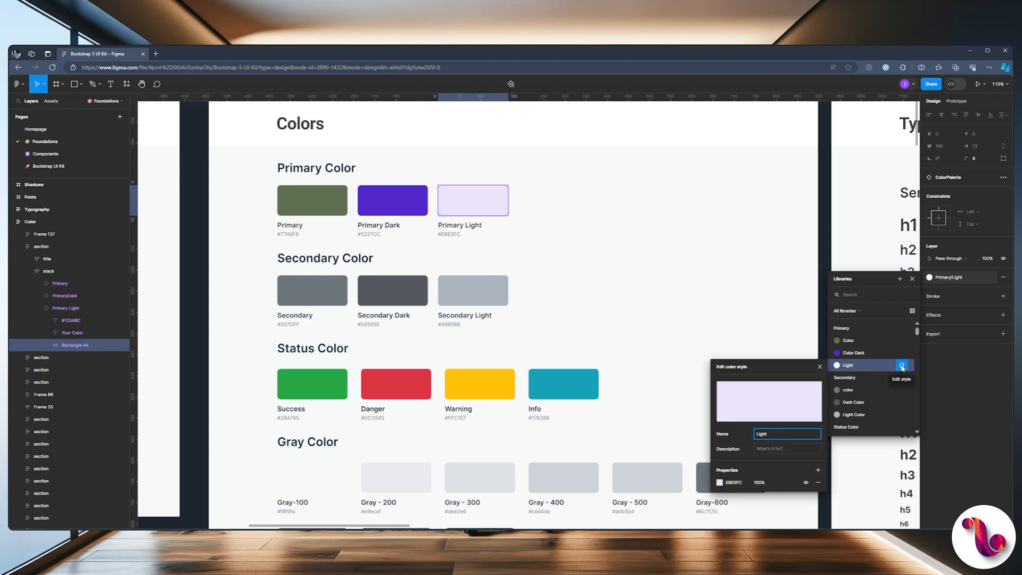
{"action": "left_click", "coordinate": [732, 482]}
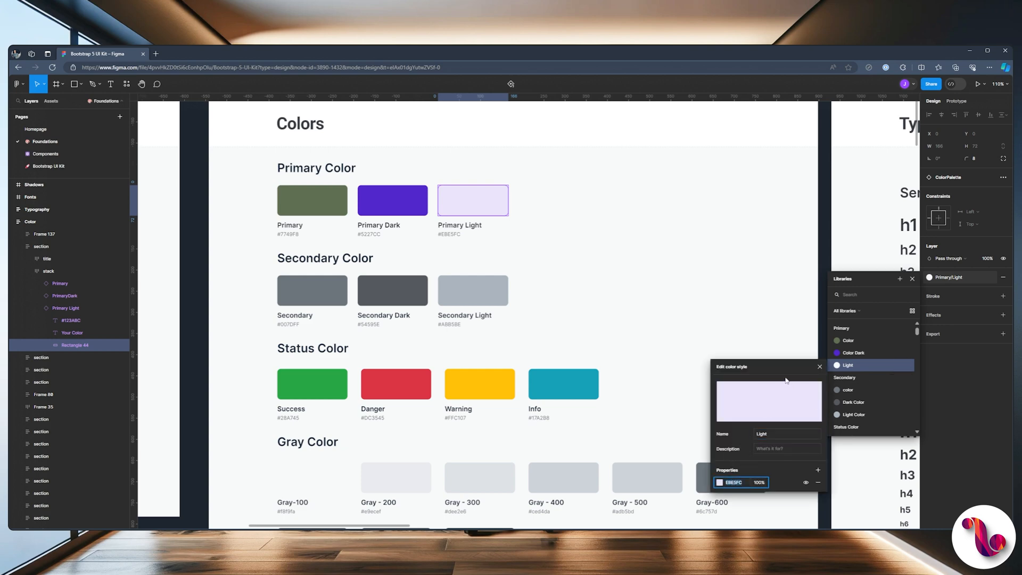
{"action": "type", "text": "f6f9fc"}
{"action": "key", "text": "Return"}
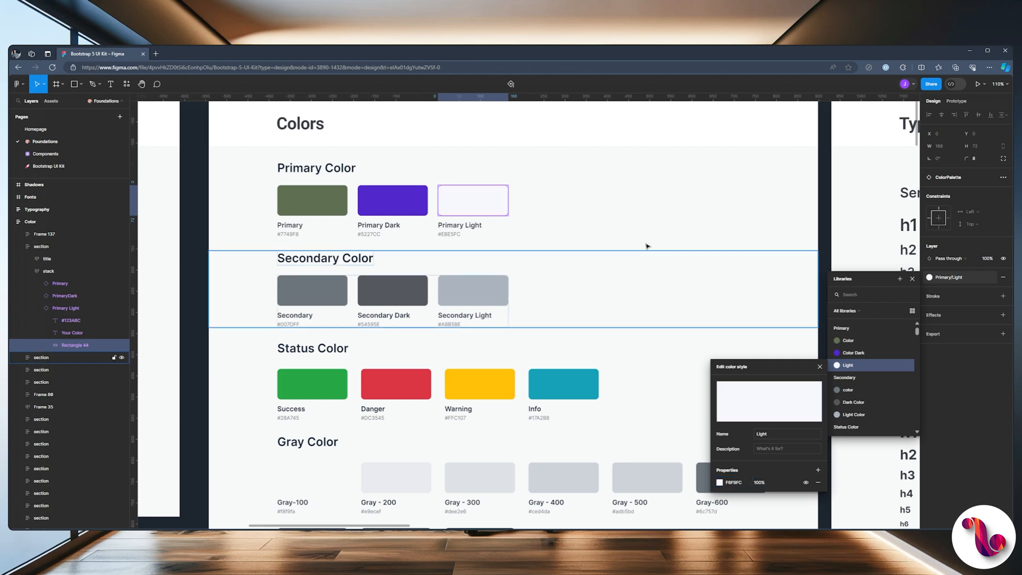
{"action": "left_click", "coordinate": [646, 244]}
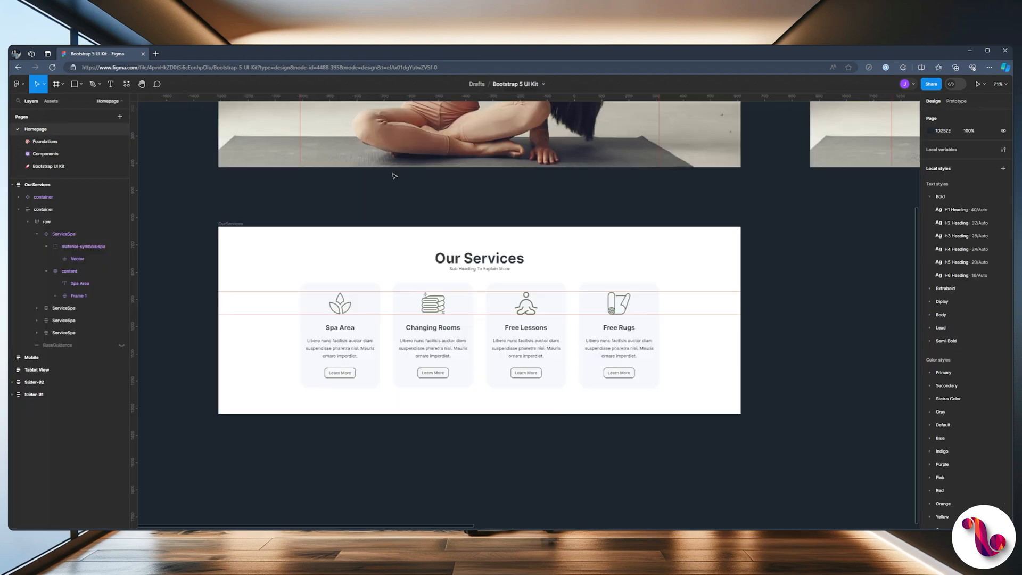
Step: Inspect the lighter service cards on the homepage and in the prototype preview, and return to the design file
{"action": "scroll", "coordinate": [322, 264], "scroll_direction": "up", "scroll_amount": 4}
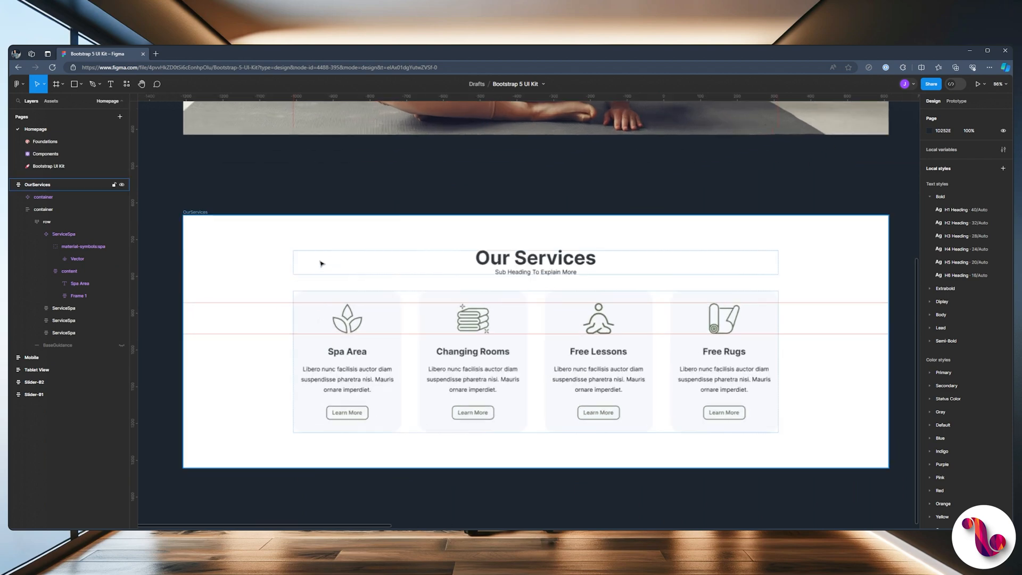
{"action": "scroll", "coordinate": [321, 265], "scroll_direction": "down", "scroll_amount": 2}
{"action": "scroll", "coordinate": [322, 265], "scroll_direction": "down", "scroll_amount": 4}
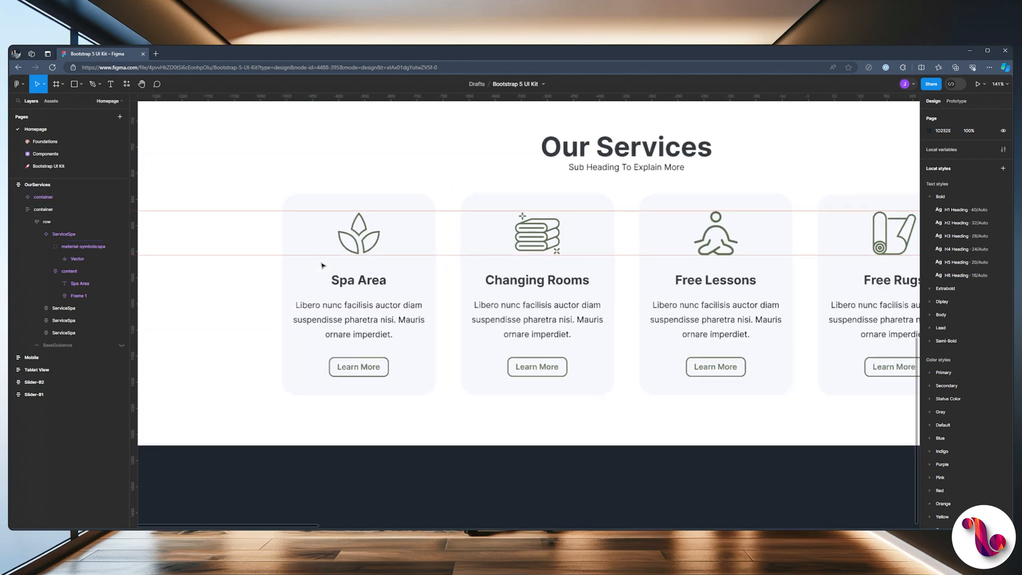
{"action": "scroll", "coordinate": [321, 265], "scroll_direction": "up", "scroll_amount": 3}
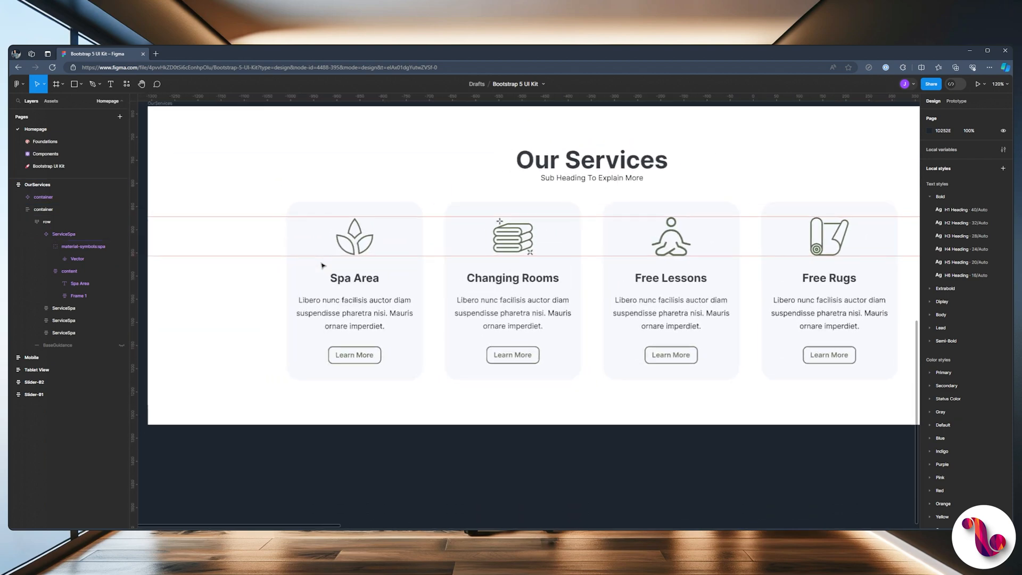
{"action": "scroll", "coordinate": [321, 265], "scroll_direction": "up", "scroll_amount": 1}
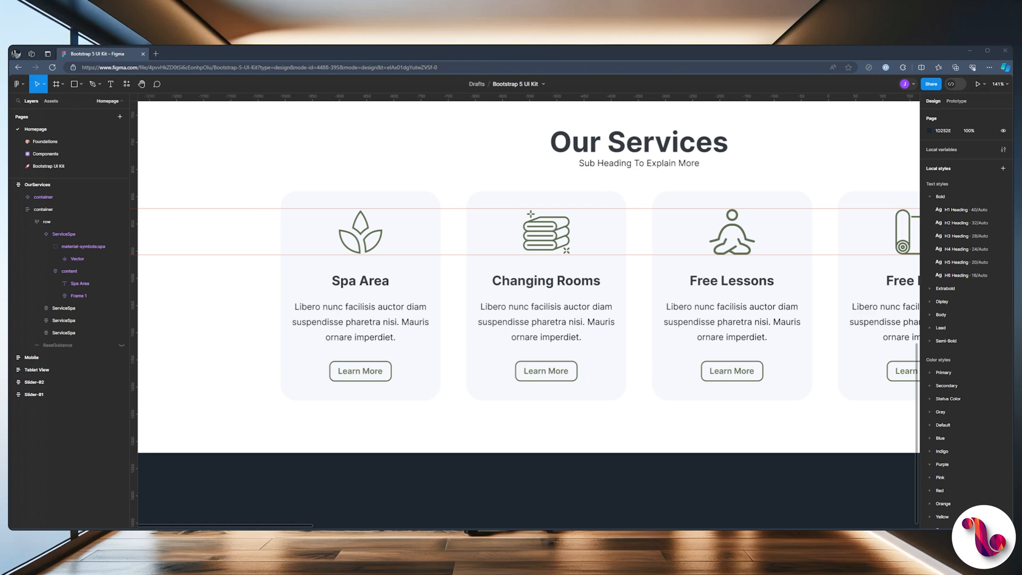
{"action": "left_click", "coordinate": [978, 83]}
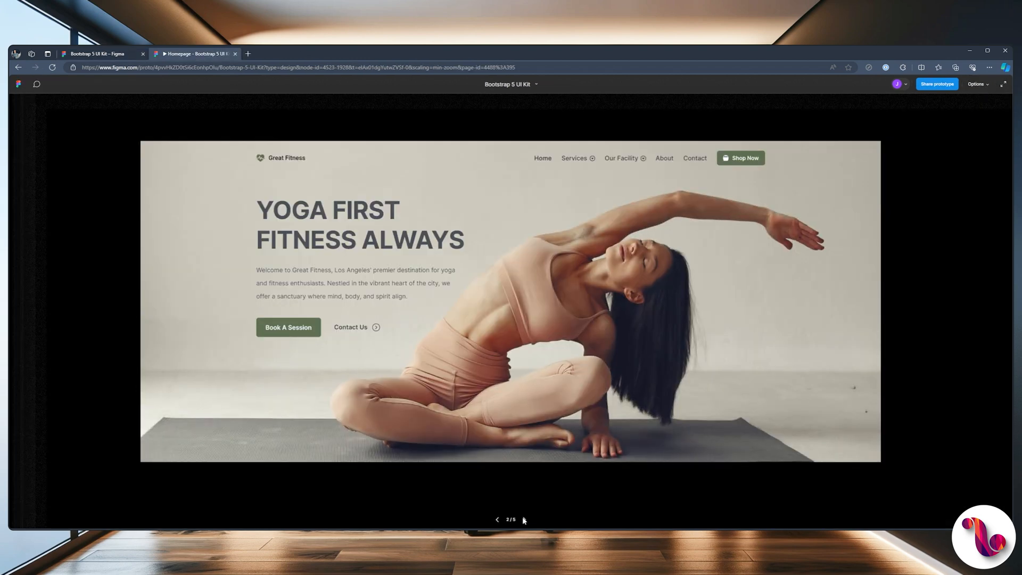
{"action": "left_click", "coordinate": [525, 519]}
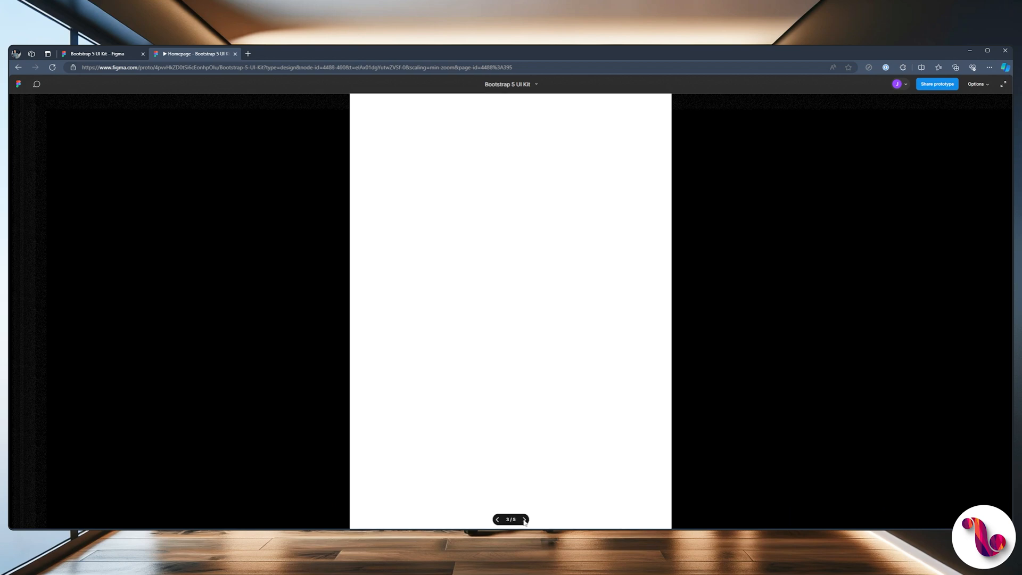
{"action": "left_click", "coordinate": [524, 519]}
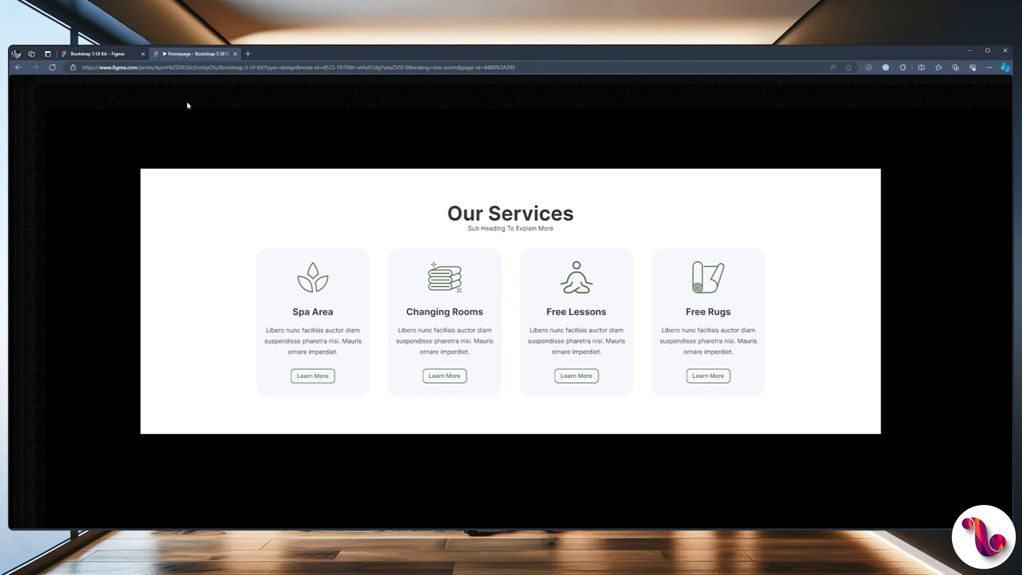
{"action": "left_click", "coordinate": [98, 53]}
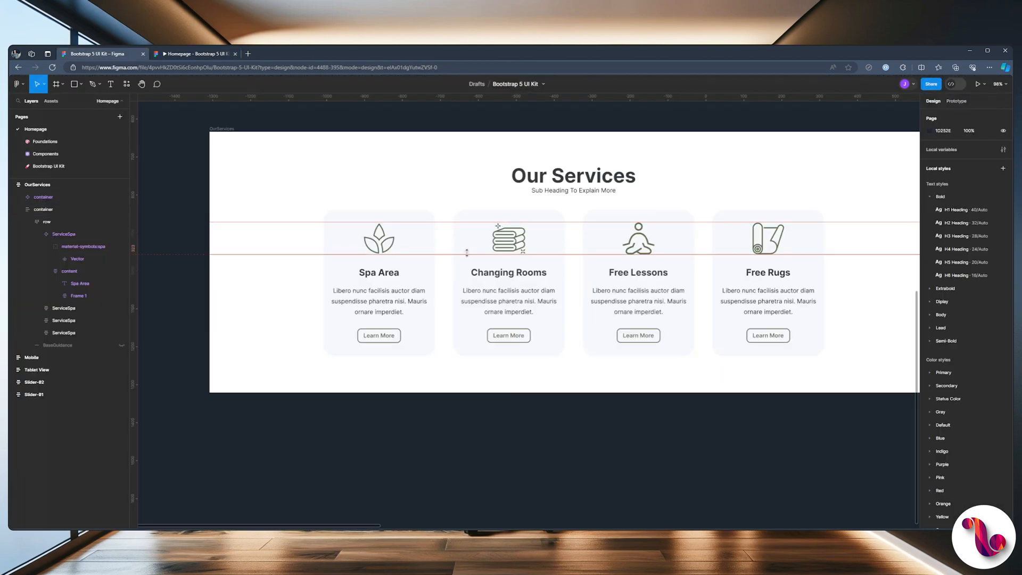
Step: Set the horizontal resizing of all four ServiceSpa cards in the row to Fixed
{"action": "left_click_drag", "start_coordinate": [862, 249], "coordinate": [800, 257]}
{"action": "left_click", "coordinate": [799, 257]}
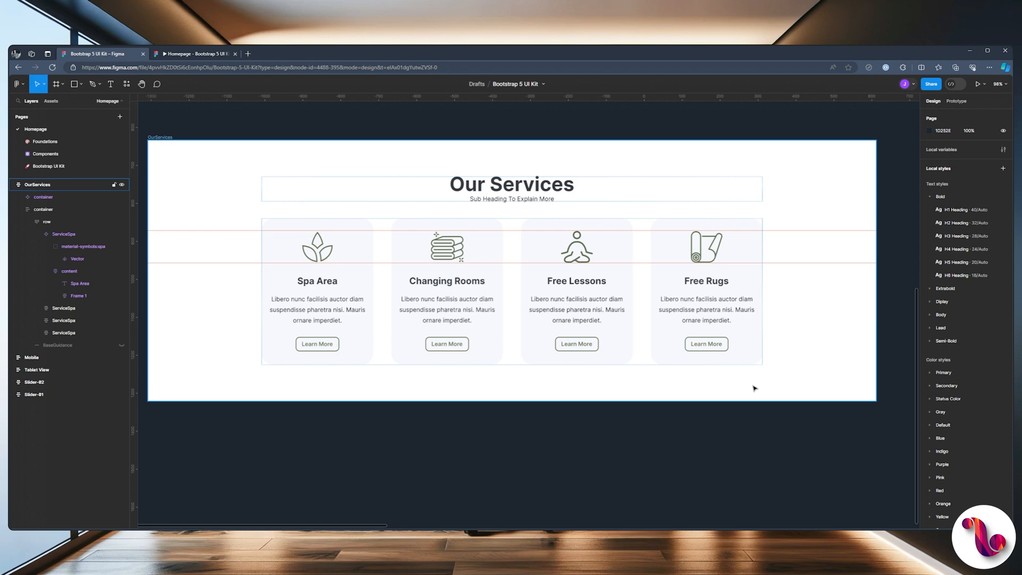
{"action": "left_click", "coordinate": [739, 326]}
{"action": "left_click", "coordinate": [853, 266]}
{"action": "left_click", "coordinate": [72, 235]}
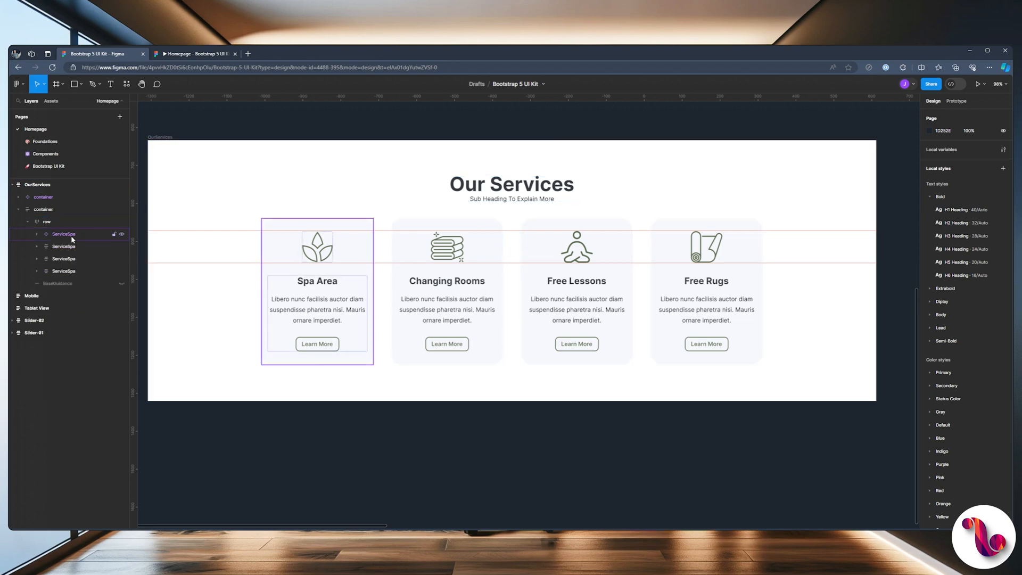
{"action": "left_click", "coordinate": [74, 271], "text": "shift"}
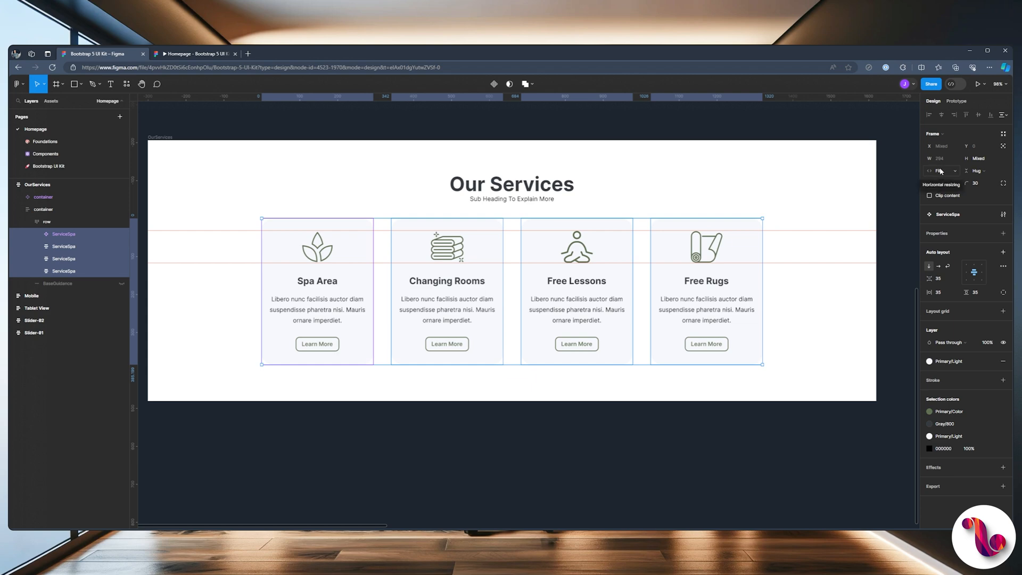
{"action": "left_click", "coordinate": [940, 171]}
{"action": "left_click", "coordinate": [953, 154]}
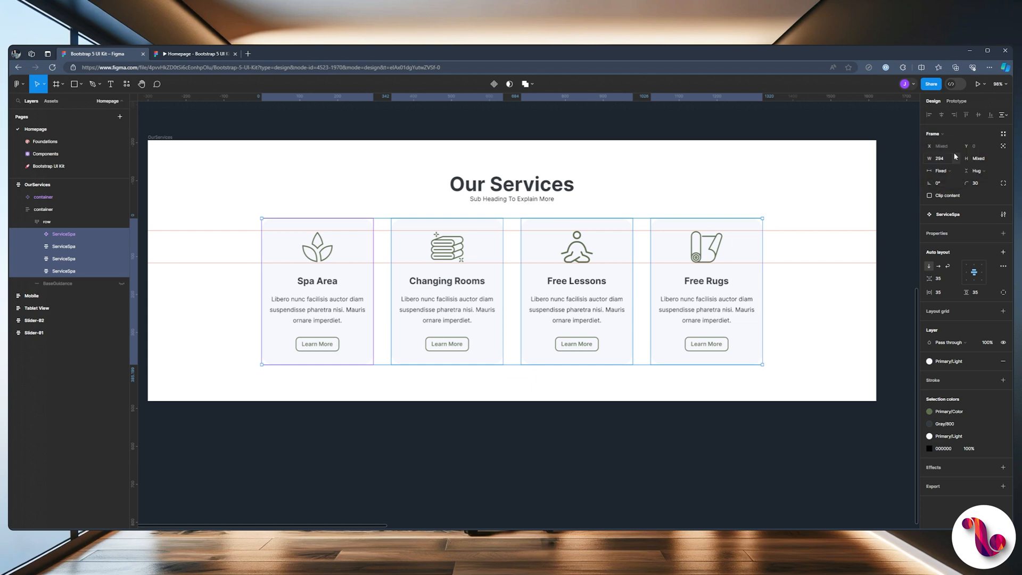
Step: Duplicate the Spa Area card within the services row
{"action": "left_click", "coordinate": [793, 198]}
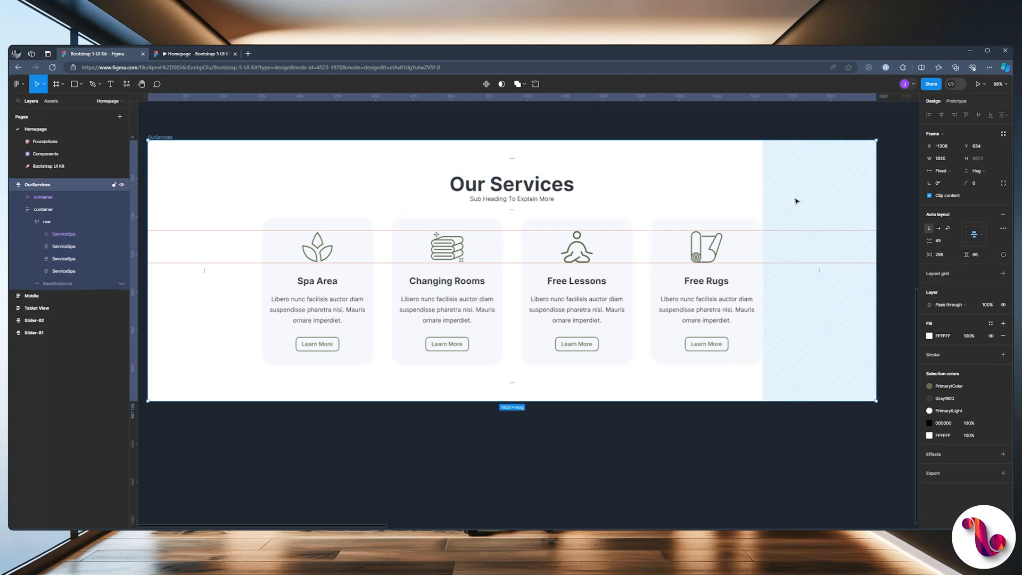
{"action": "left_click", "coordinate": [325, 275]}
{"action": "left_click", "coordinate": [326, 276]}
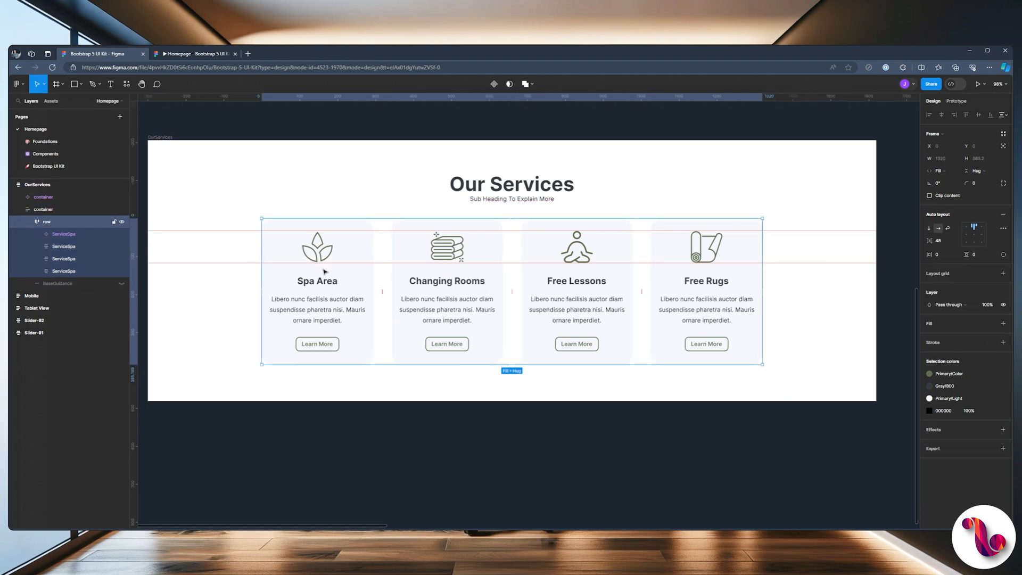
{"action": "left_click", "coordinate": [326, 276]}
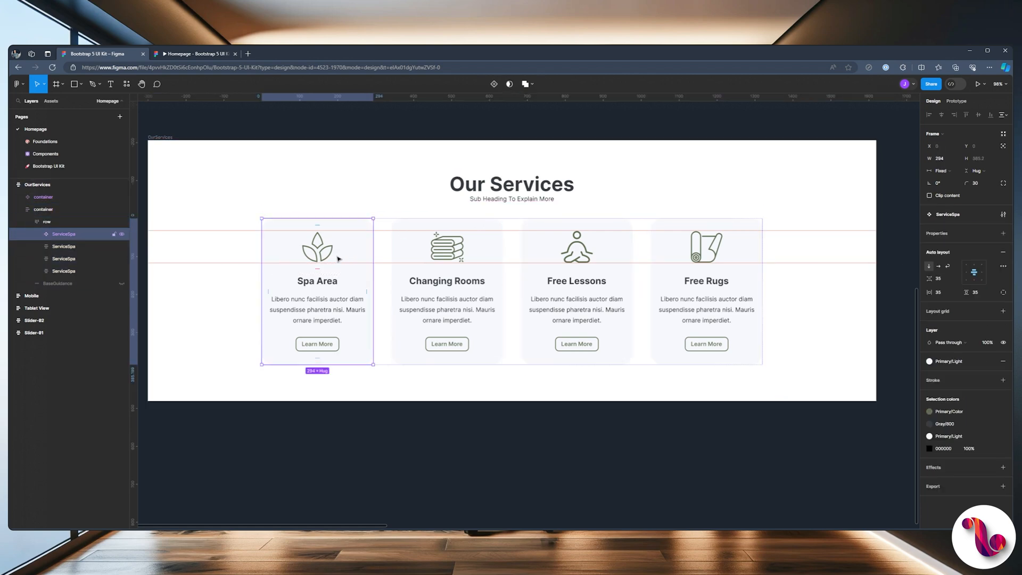
{"action": "key", "text": "ctrl+d"}
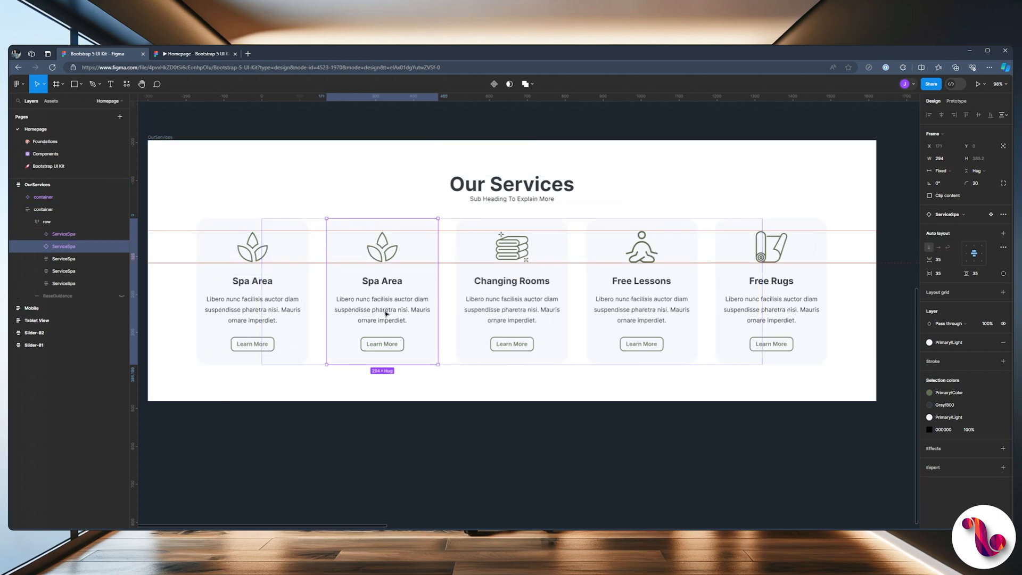
Step: Align the contents of the services row to the left and vertically centered in its auto layout
{"action": "left_click", "coordinate": [67, 221]}
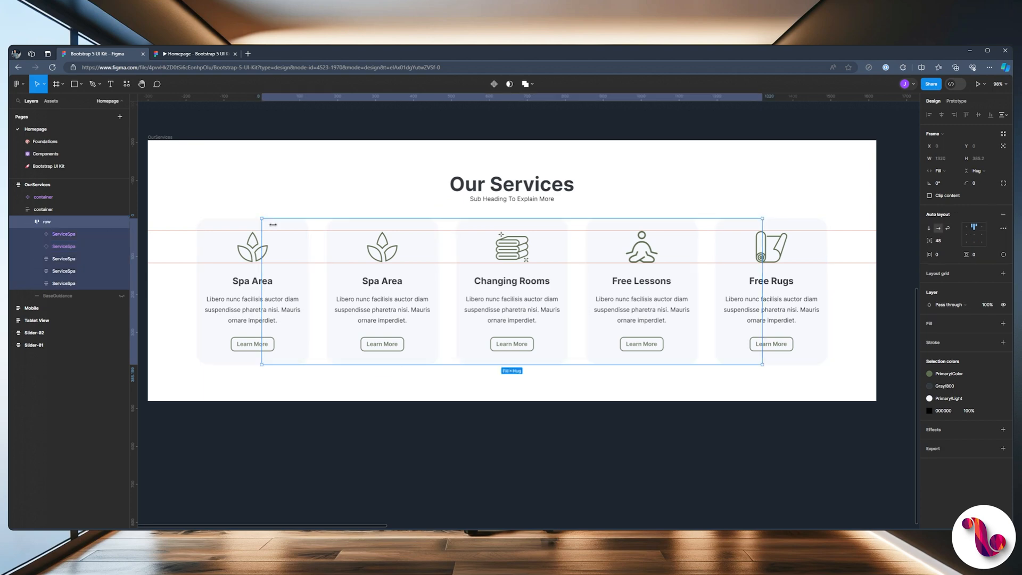
{"action": "left_click", "coordinate": [967, 235]}
{"action": "left_click", "coordinate": [968, 234]}
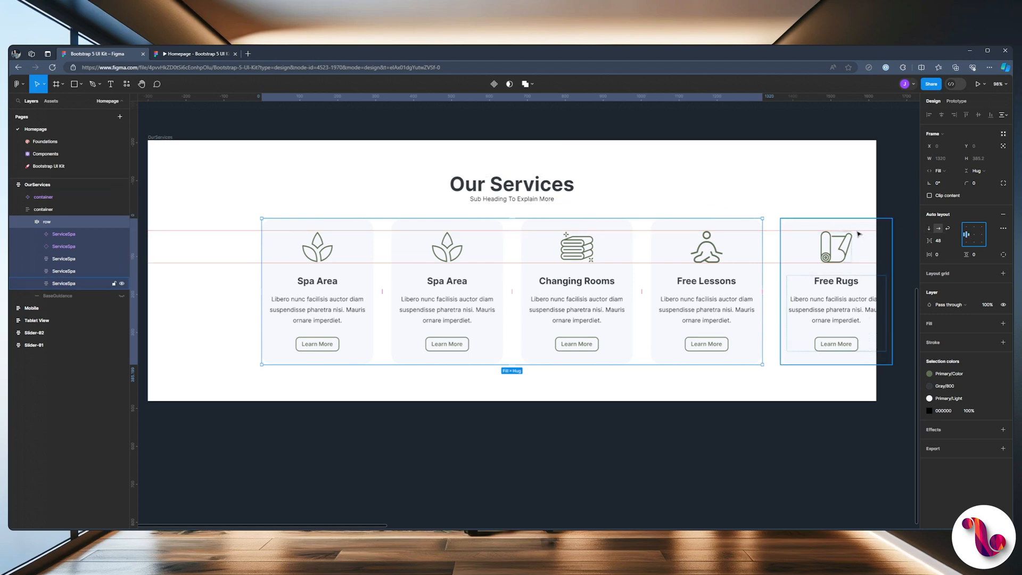
{"action": "left_click", "coordinate": [854, 404]}
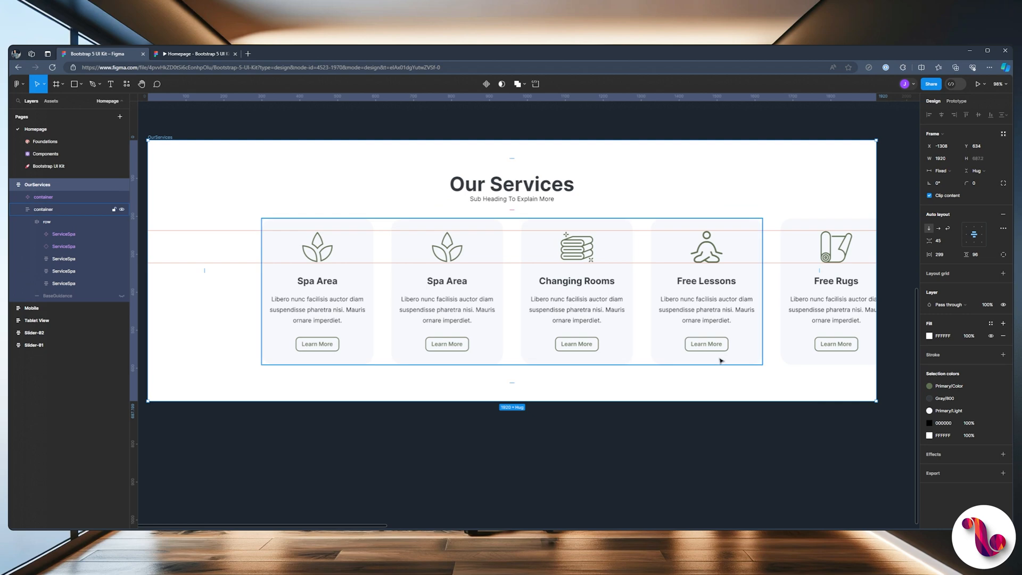
Step: Duplicate the row inside the container and delete all five service cards from the copy
{"action": "left_click", "coordinate": [29, 222]}
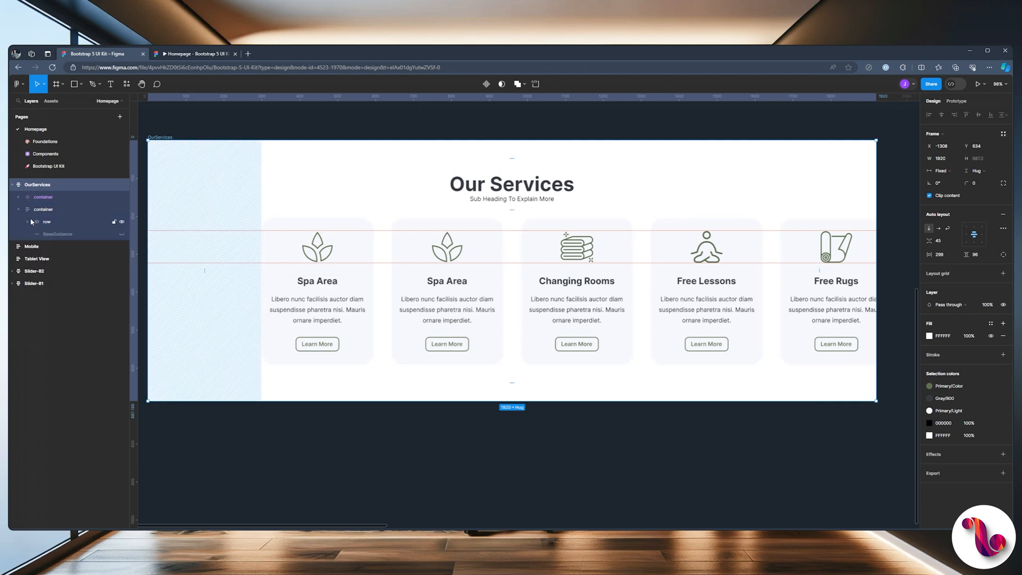
{"action": "left_click", "coordinate": [47, 223]}
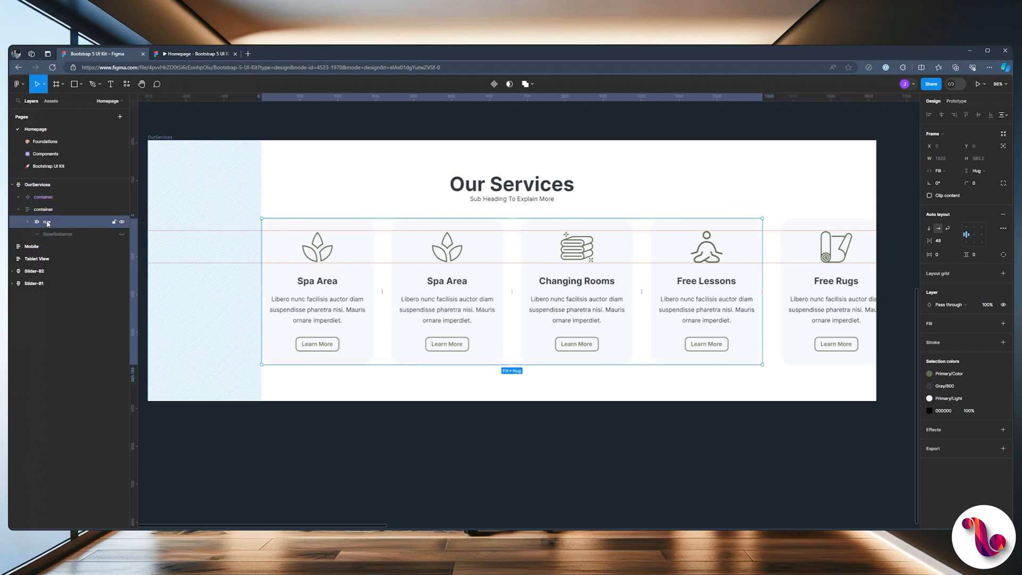
{"action": "key", "text": "ctrl+d"}
{"action": "left_click", "coordinate": [28, 234]}
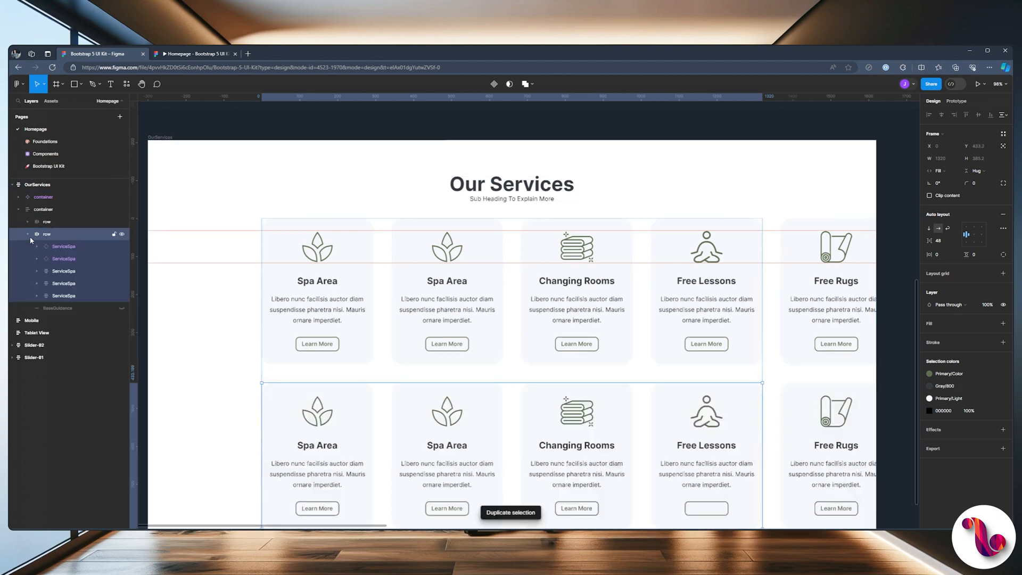
{"action": "left_click", "coordinate": [52, 246]}
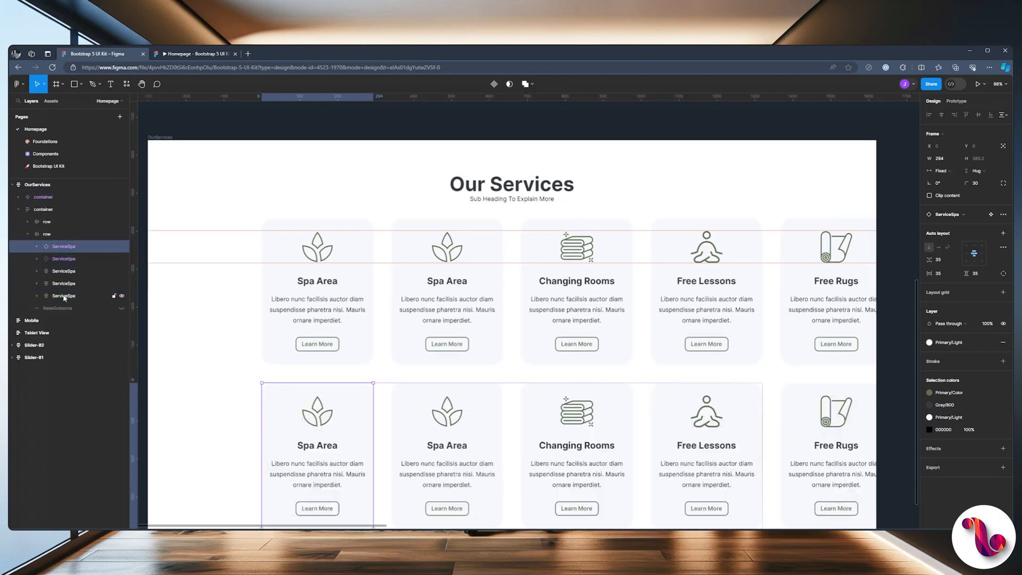
{"action": "left_click", "coordinate": [64, 295], "text": "shift"}
{"action": "key", "text": "Delete"}
Step: With the empty second row selected, search the Iconify plugin for "arrow left"
{"action": "left_click", "coordinate": [54, 234]}
{"action": "scroll", "coordinate": [350, 350], "scroll_direction": "down", "scroll_amount": 1}
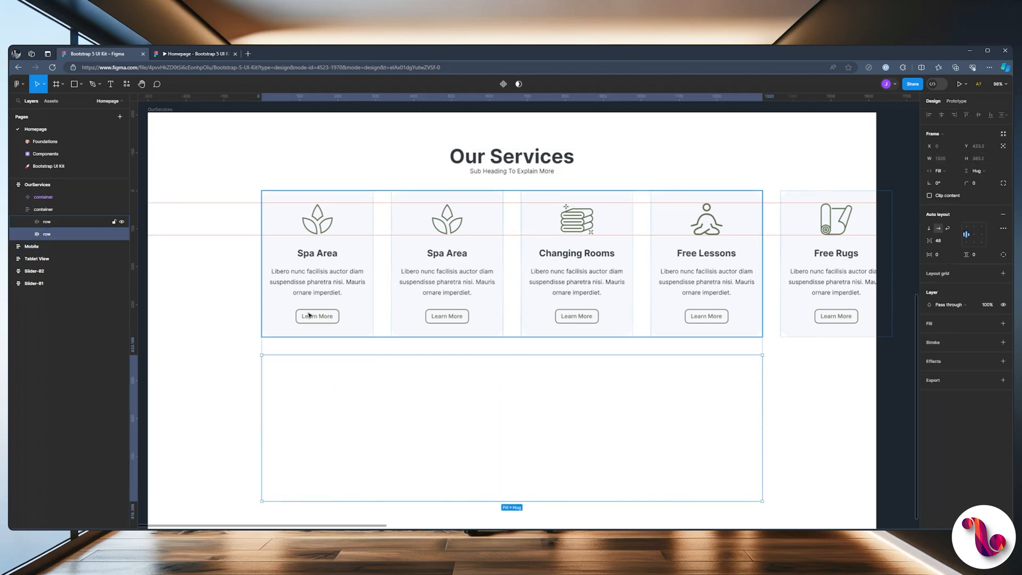
{"action": "left_click", "coordinate": [127, 86]}
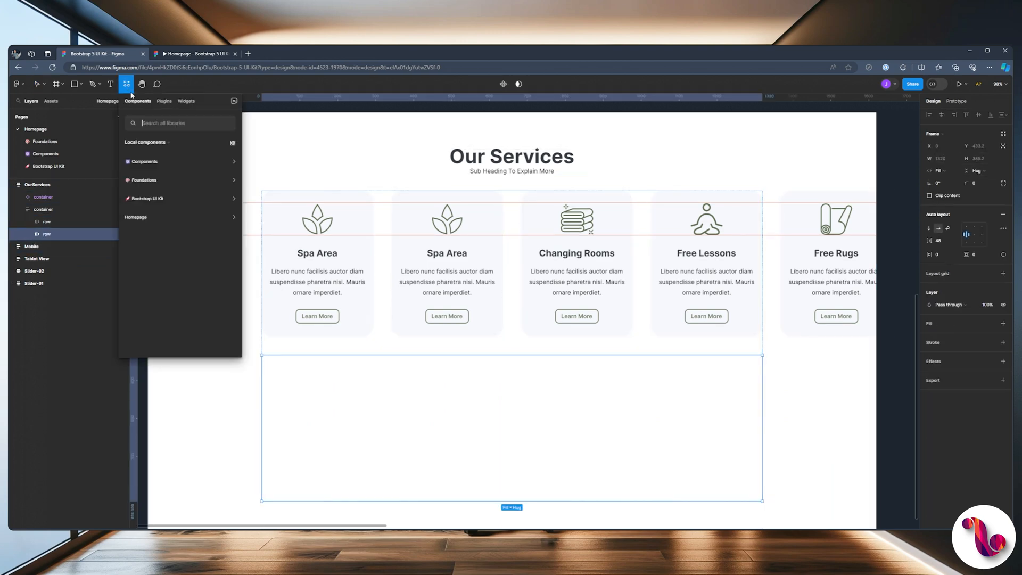
{"action": "left_click", "coordinate": [164, 101]}
{"action": "left_click", "coordinate": [143, 177]}
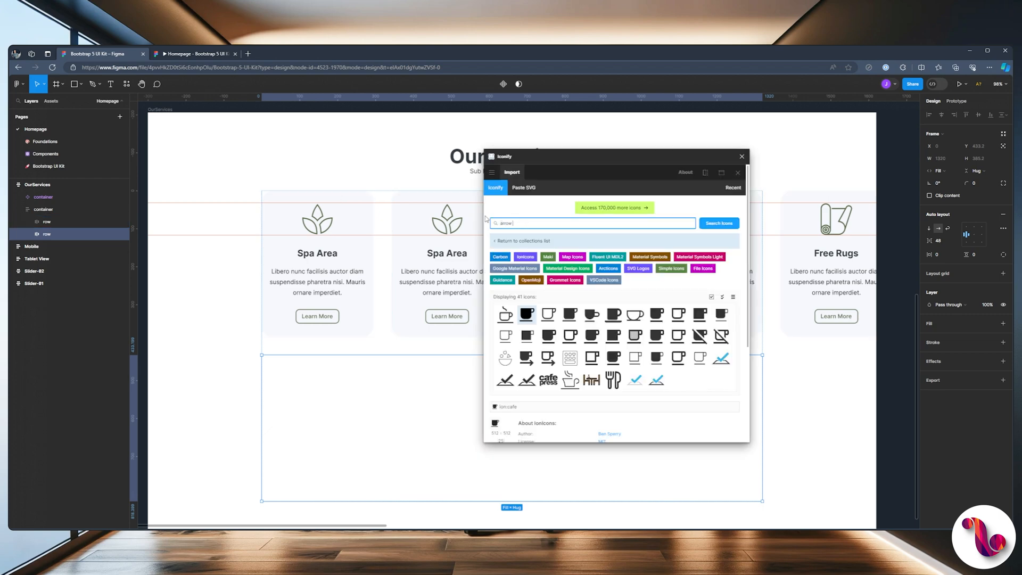
{"action": "key", "text": "Return"}
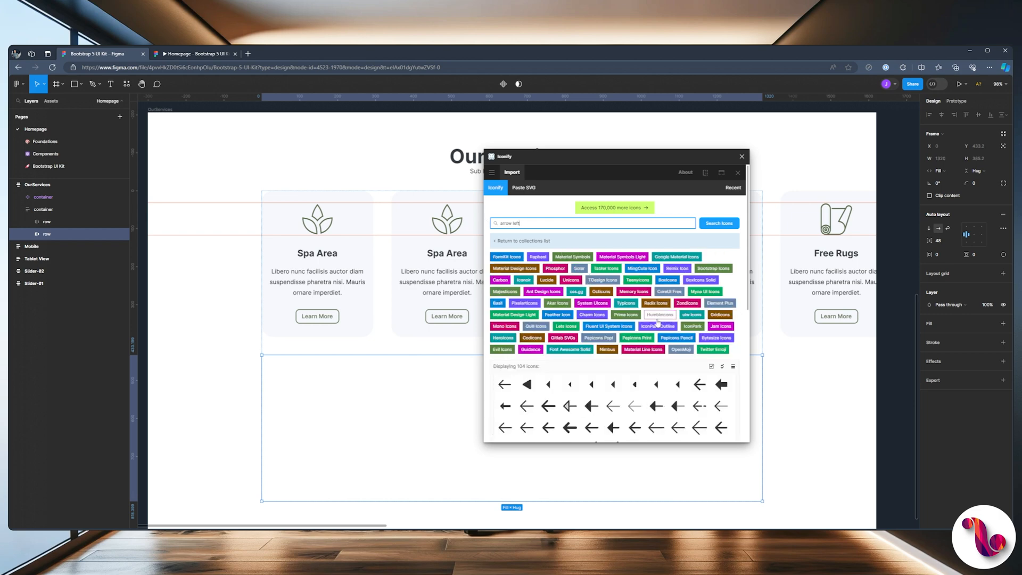
Step: Import the circled el:arrow-left icon from the search results into the empty row and close Iconify
{"action": "scroll", "coordinate": [625, 334], "scroll_direction": "down", "scroll_amount": 3}
{"action": "left_click", "coordinate": [599, 325]}
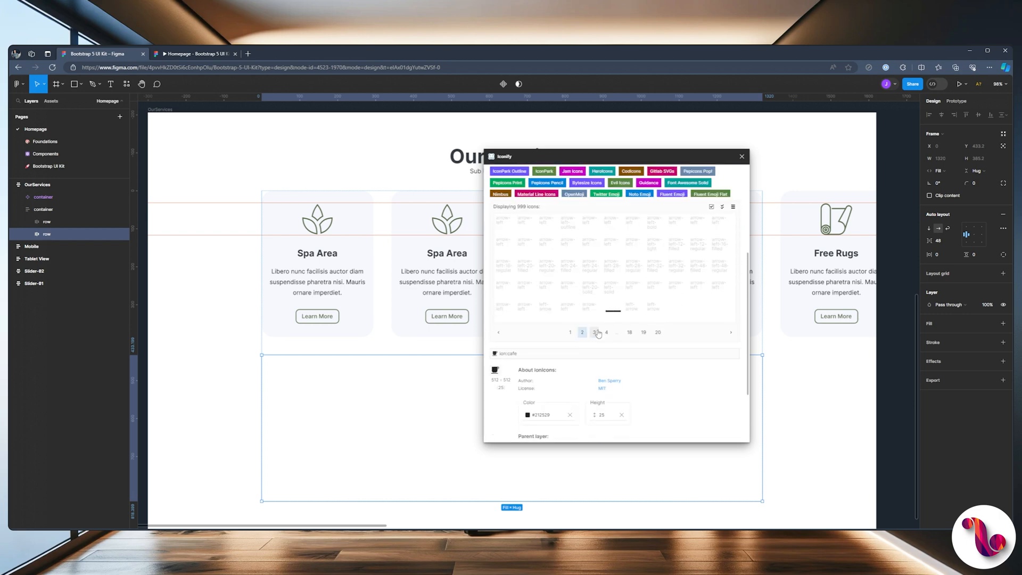
{"action": "left_click", "coordinate": [526, 311]}
{"action": "scroll", "coordinate": [527, 311], "scroll_direction": "down", "scroll_amount": 1}
{"action": "scroll", "coordinate": [559, 346], "scroll_direction": "down", "scroll_amount": 2}
{"action": "left_click", "coordinate": [622, 429]}
{"action": "left_click", "coordinate": [741, 156]}
Step: Convert the imported arrow icon from a frame to a group
{"action": "left_click", "coordinate": [941, 133]}
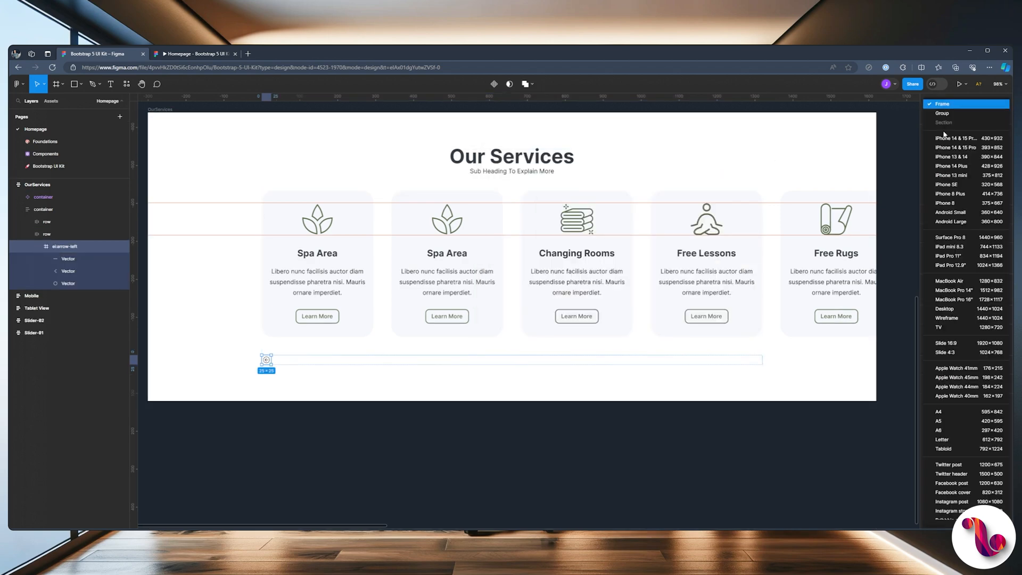
{"action": "left_click", "coordinate": [941, 116]}
{"action": "left_click", "coordinate": [55, 247]}
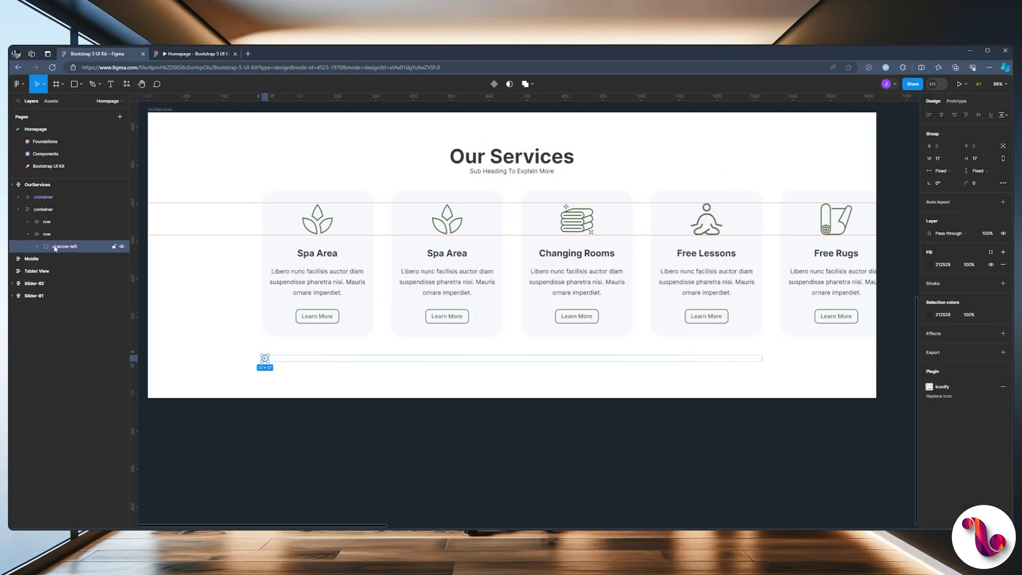
Step: Check the arrow icon in the prototype preview, then lock its proportions and set its size to 50 × 50
{"action": "left_click", "coordinate": [196, 55]}
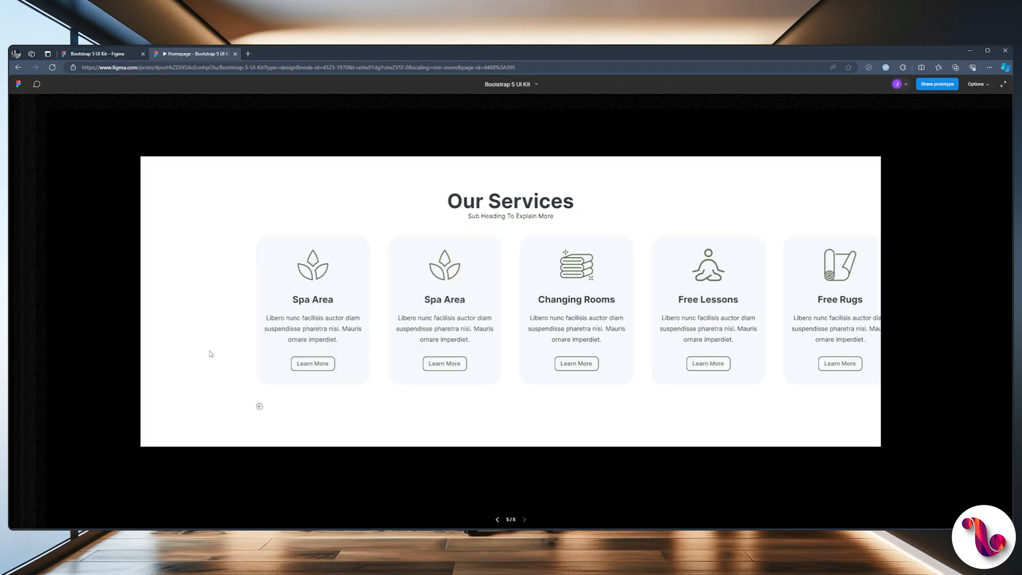
{"action": "left_click", "coordinate": [113, 54]}
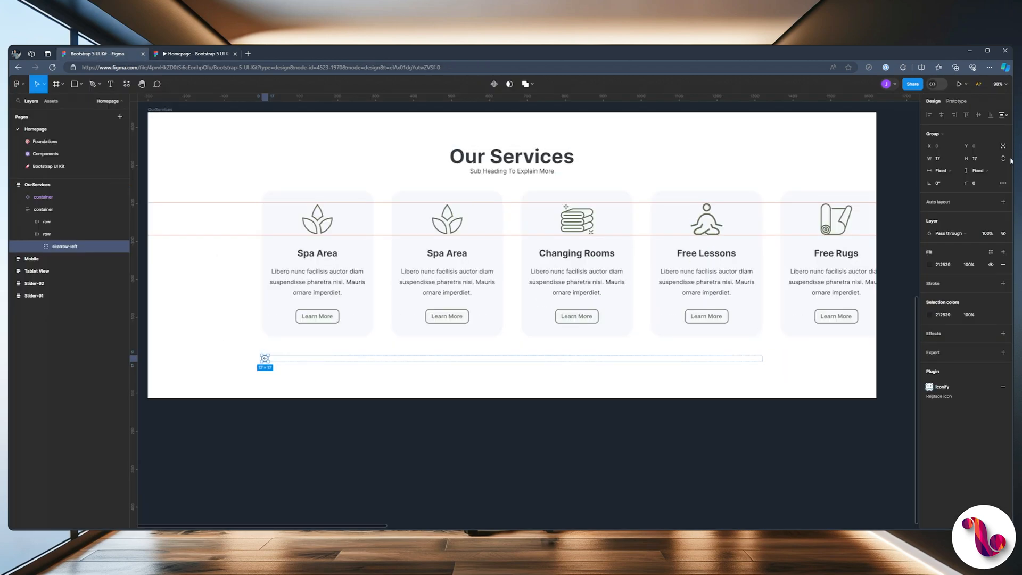
{"action": "left_click", "coordinate": [978, 159]}
{"action": "key", "text": "Return"}
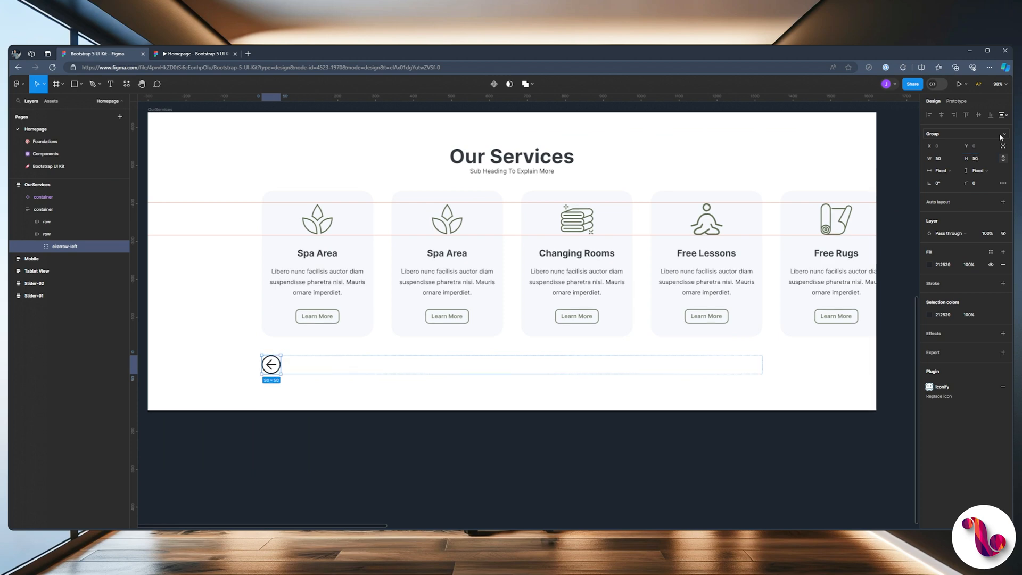
Step: Set the arrow icon's size to 45 × 45, comparing it in the prototype preview
{"action": "left_click", "coordinate": [168, 52]}
{"action": "left_click", "coordinate": [110, 54]}
{"action": "type", "text": "45"}
{"action": "key", "text": "Return"}
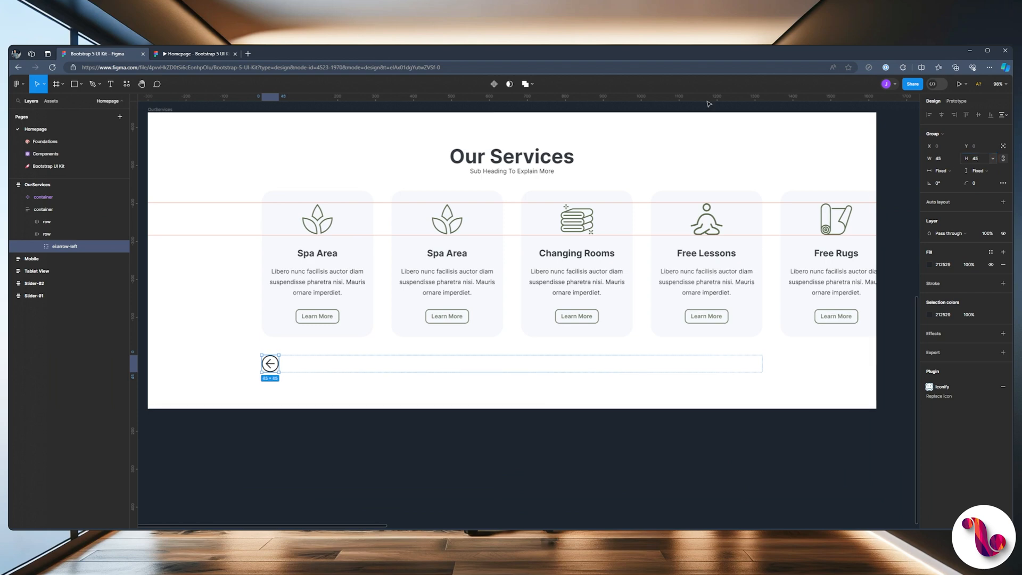
{"action": "left_click", "coordinate": [193, 54]}
{"action": "left_click", "coordinate": [134, 52]}
Step: Apply the Primary/Color style as the arrow icon's fill
{"action": "left_click", "coordinate": [991, 252]}
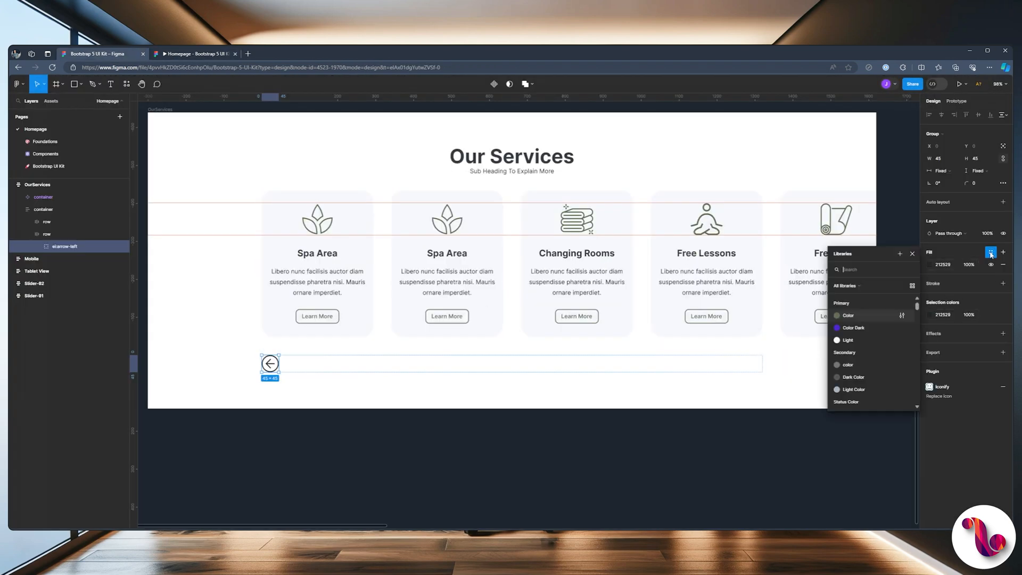
{"action": "left_click", "coordinate": [840, 315]}
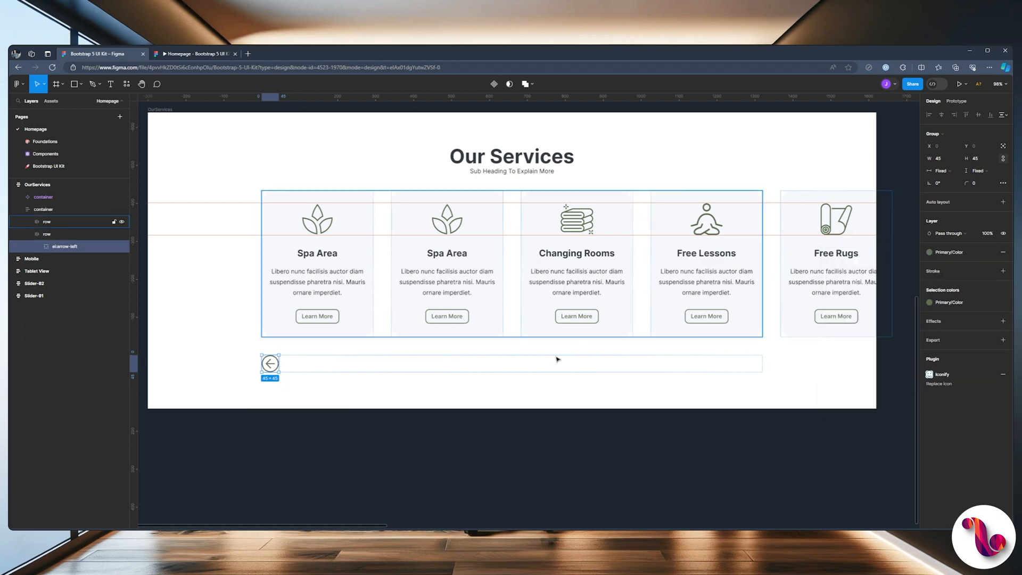
{"action": "left_click", "coordinate": [299, 379]}
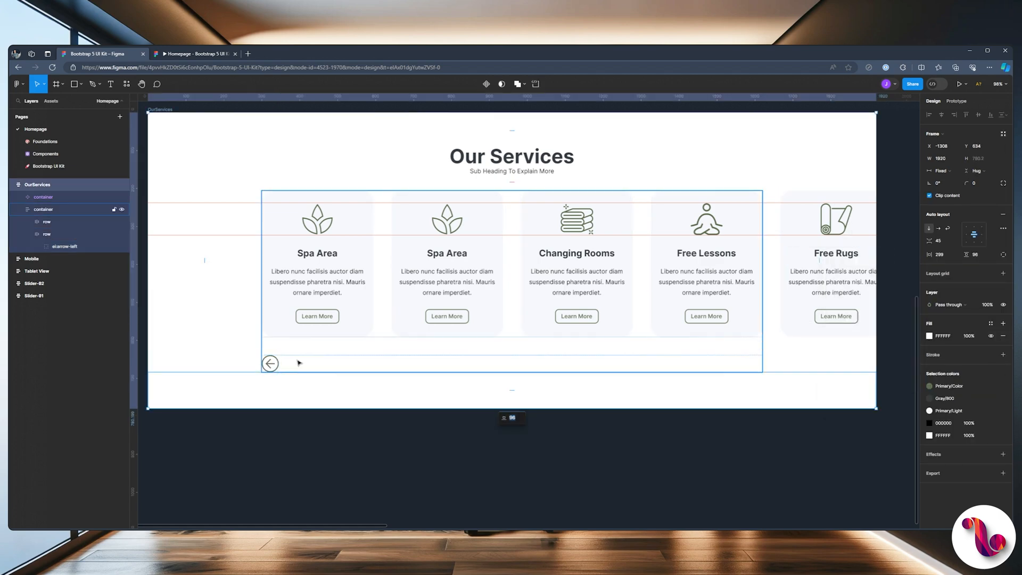
Step: Duplicate the left arrow icon and rotate the copy 180° so it points right
{"action": "left_click", "coordinate": [66, 247]}
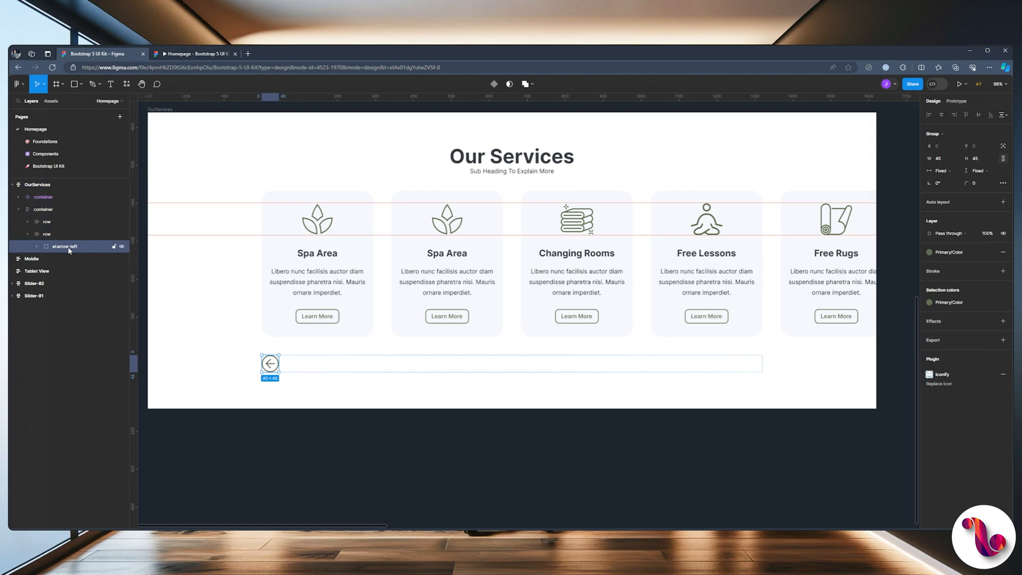
{"action": "key", "text": "ctrl+d"}
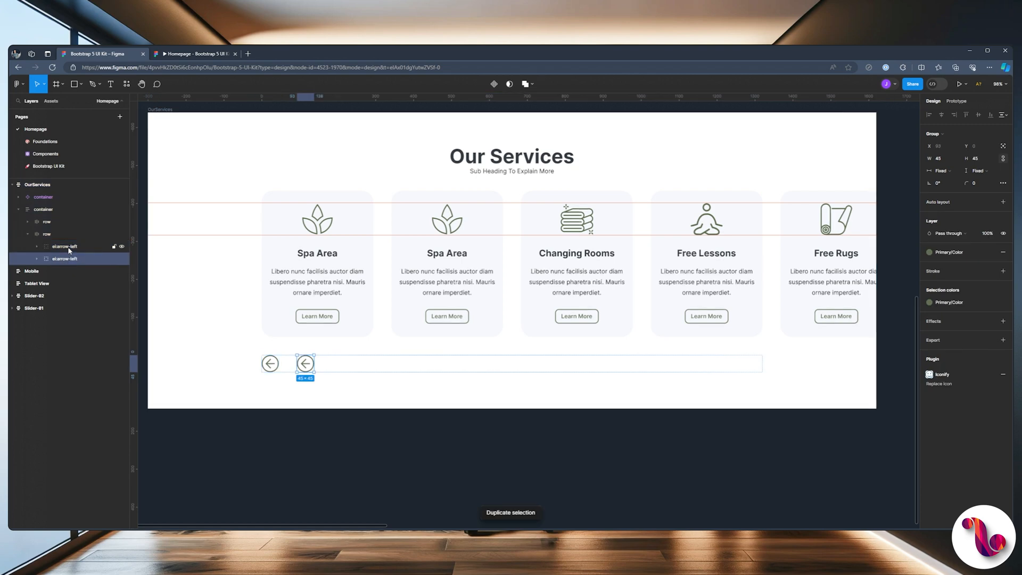
{"action": "left_click", "coordinate": [946, 184]}
{"action": "left_click_drag", "start_coordinate": [929, 183], "coordinate": [74, 203]}
{"action": "type", "text": "180"}
{"action": "key", "text": "Return"}
Step: Wrap both arrow icons in a horizontal auto layout frame with a gap of 25 between them
{"action": "left_click", "coordinate": [62, 248], "text": "shift"}
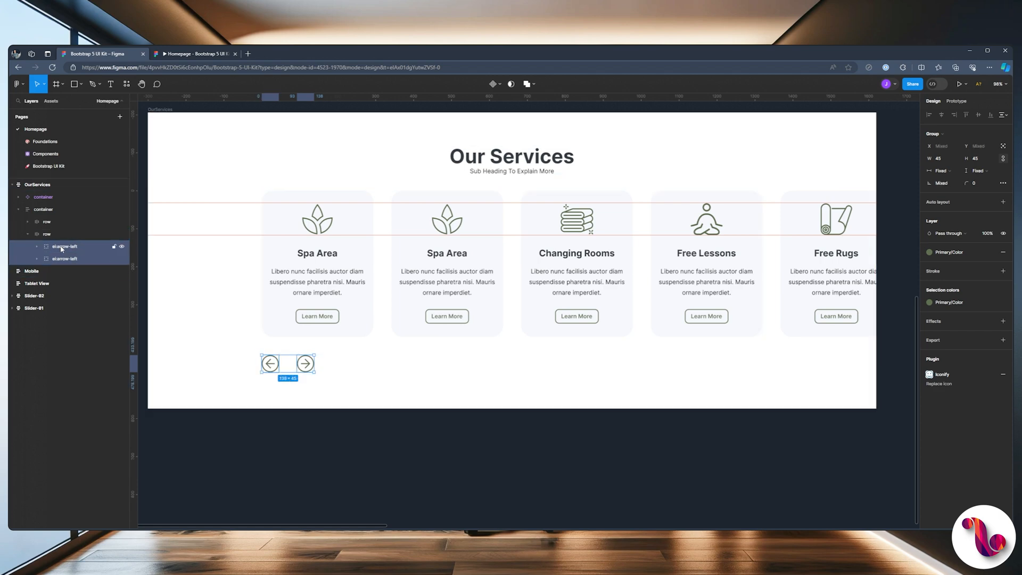
{"action": "key", "text": "shift+a"}
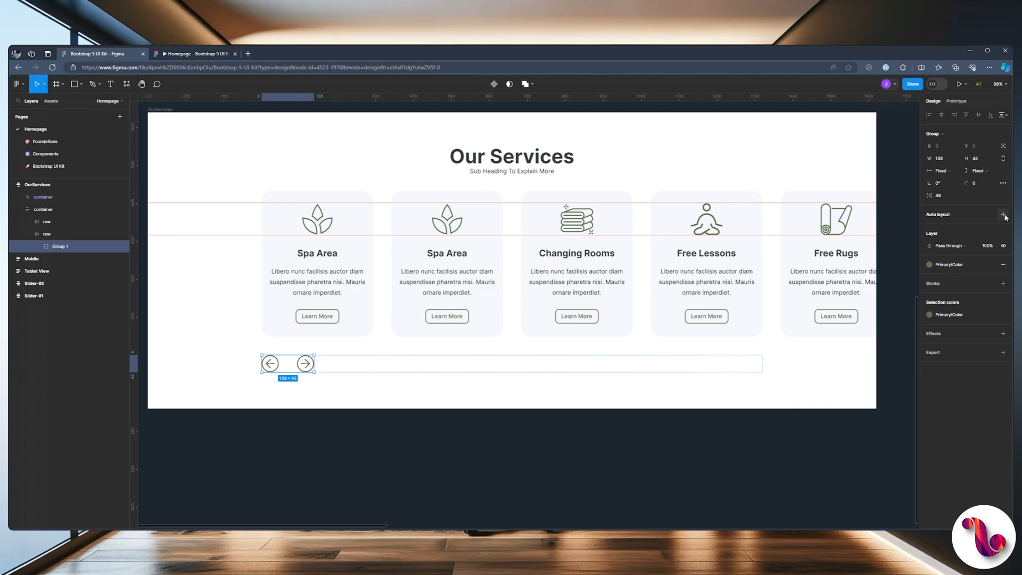
{"action": "left_click", "coordinate": [941, 241]}
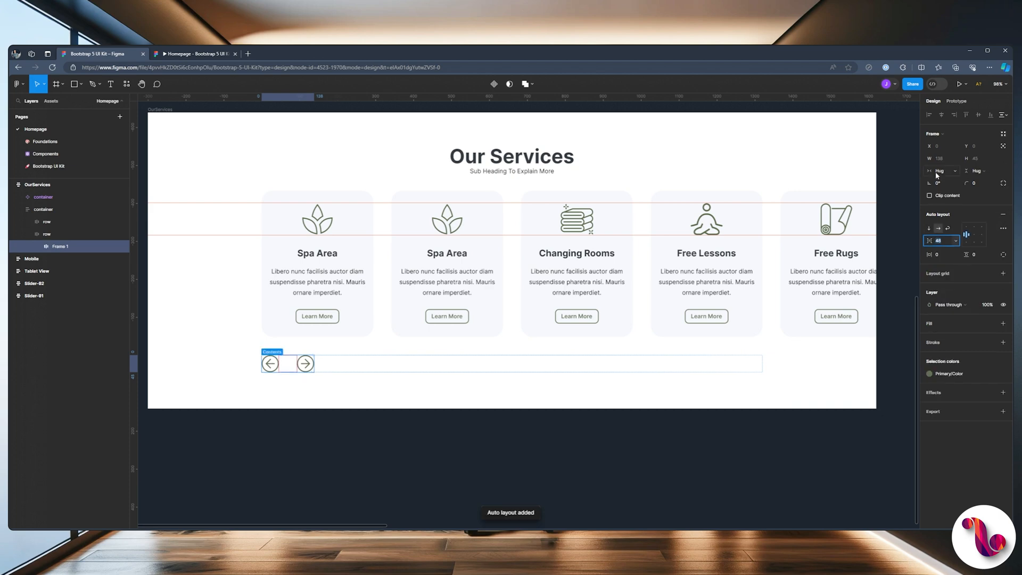
{"action": "type", "text": "25"}
{"action": "key", "text": "Return"}
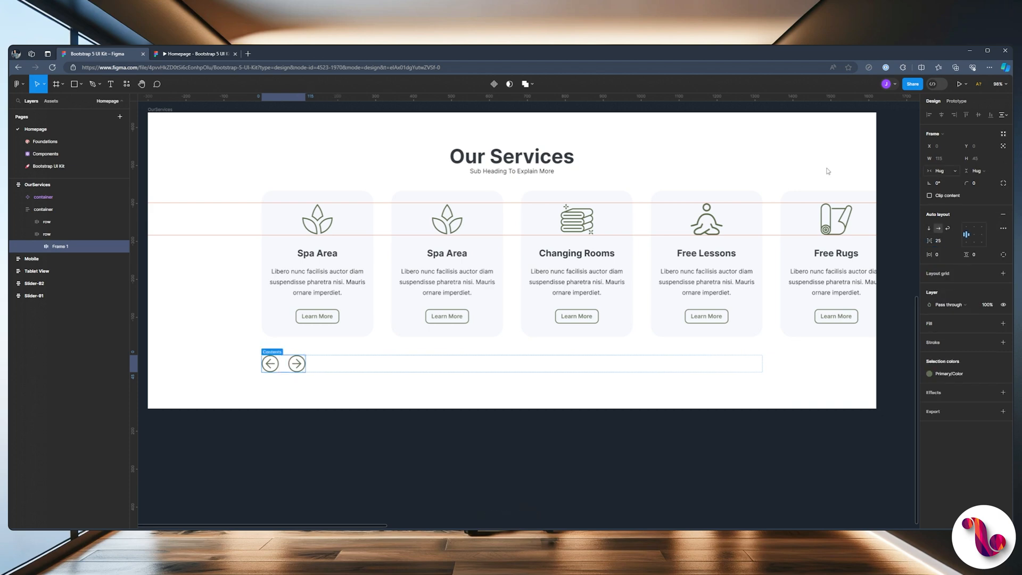
Step: Align the arrows to the right end of their row beneath the cards and check the placement in the prototype preview
{"action": "left_click", "coordinate": [69, 237]}
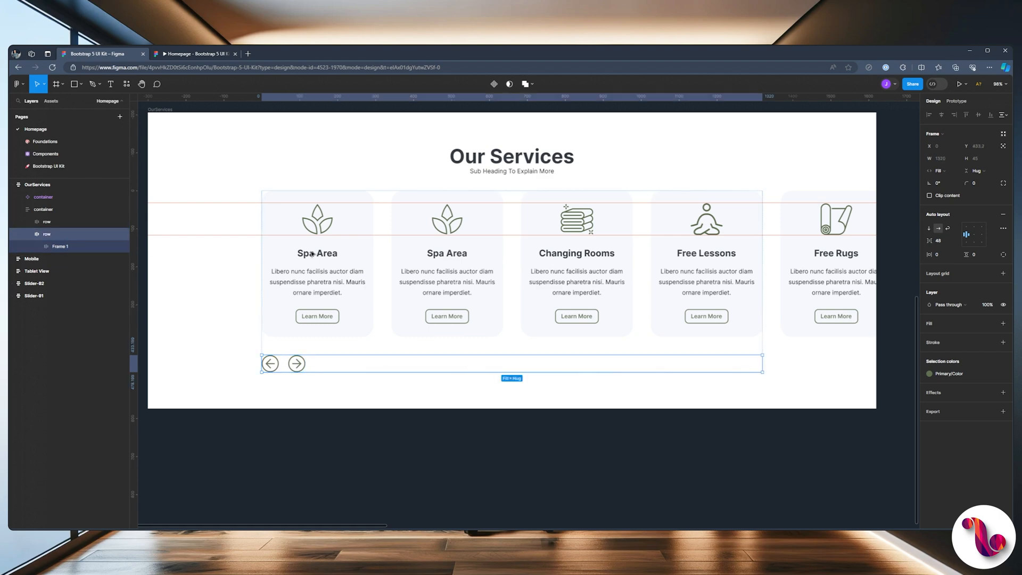
{"action": "left_click", "coordinate": [982, 236]}
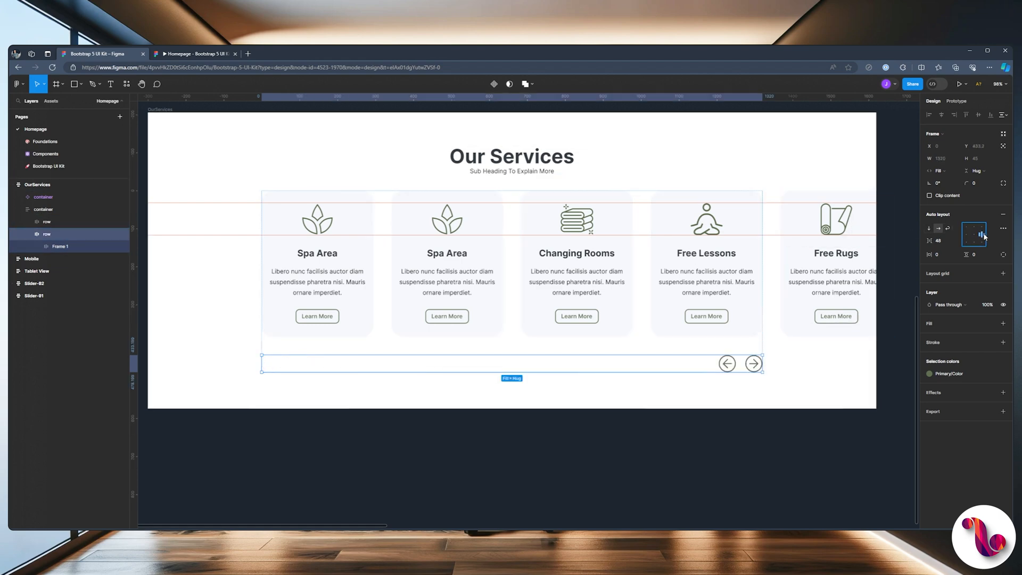
{"action": "left_click", "coordinate": [166, 55]}
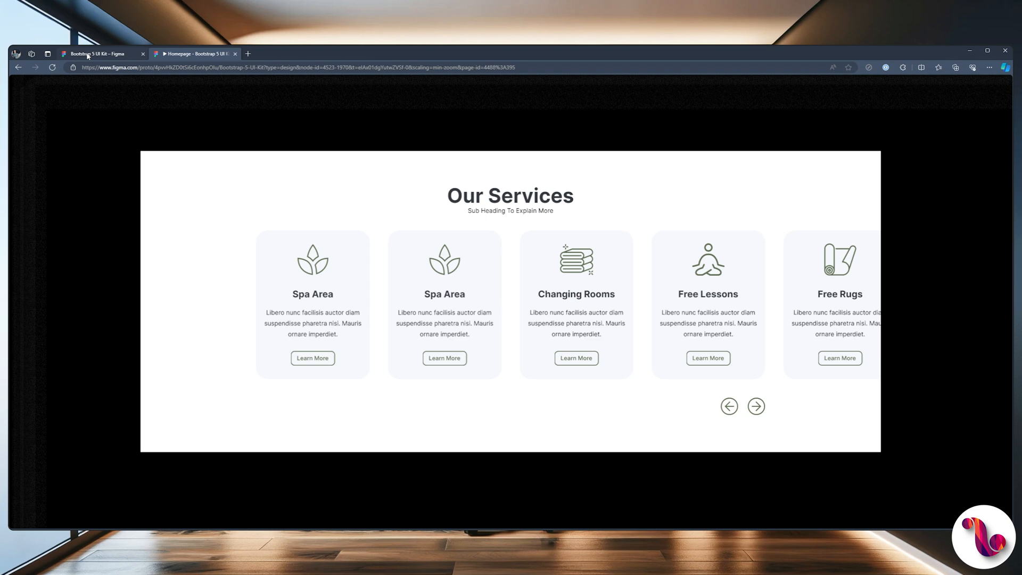
{"action": "left_click", "coordinate": [88, 56]}
Step: Set both arrow icons' opacity to 75%, trying 50% first and comparing in the prototype preview
{"action": "left_click", "coordinate": [37, 246]}
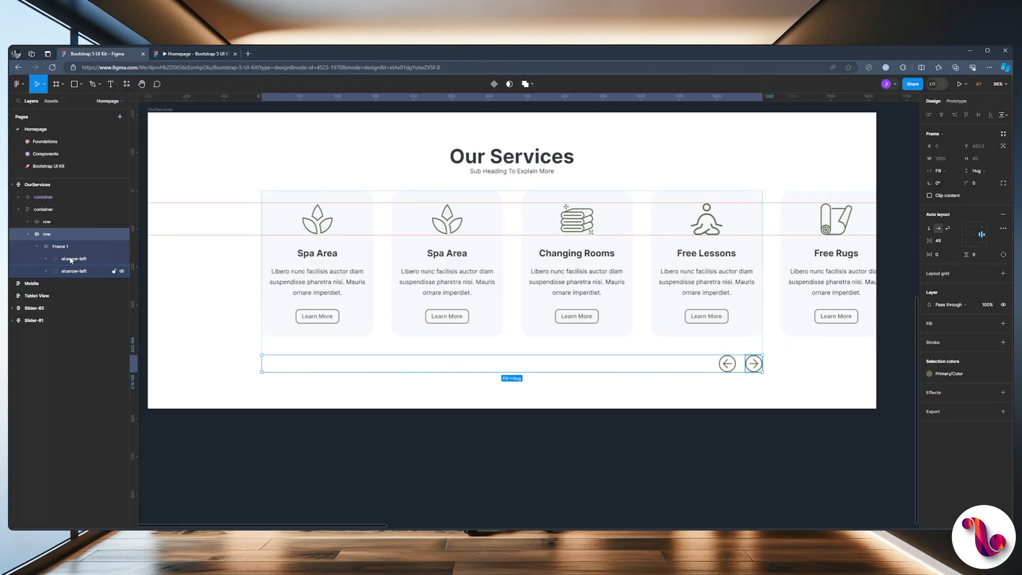
{"action": "left_click", "coordinate": [70, 262]}
{"action": "left_click", "coordinate": [70, 270], "text": "shift"}
{"action": "left_click", "coordinate": [989, 233]}
{"action": "type", "text": "50"}
{"action": "key", "text": "Return"}
{"action": "left_click", "coordinate": [988, 234]}
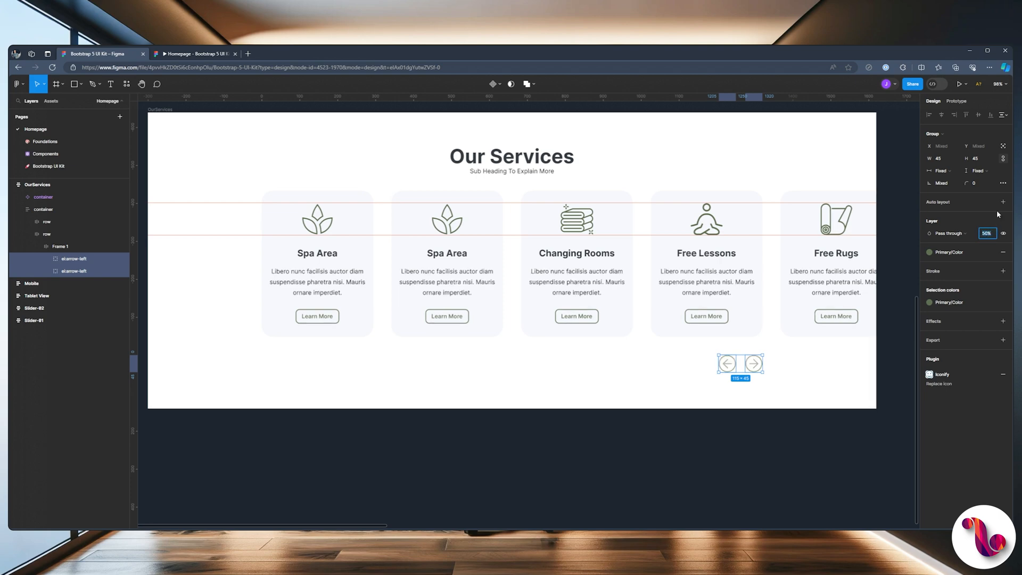
{"action": "type", "text": "100"}
{"action": "key", "text": "Return"}
{"action": "left_click", "coordinate": [194, 54]}
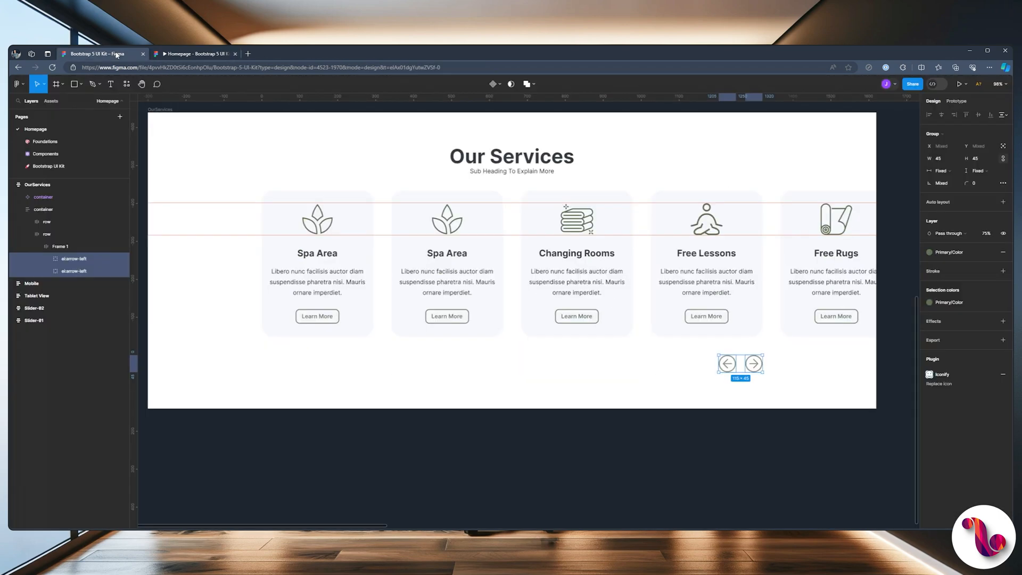
{"action": "left_click", "coordinate": [117, 55]}
Step: Rename the arrow frame Arrows and its two icons ArrowLeft and ArrowRight, and look at the section in the prototype preview
{"action": "double_click", "coordinate": [59, 246]}
{"action": "type", "text": "A"}
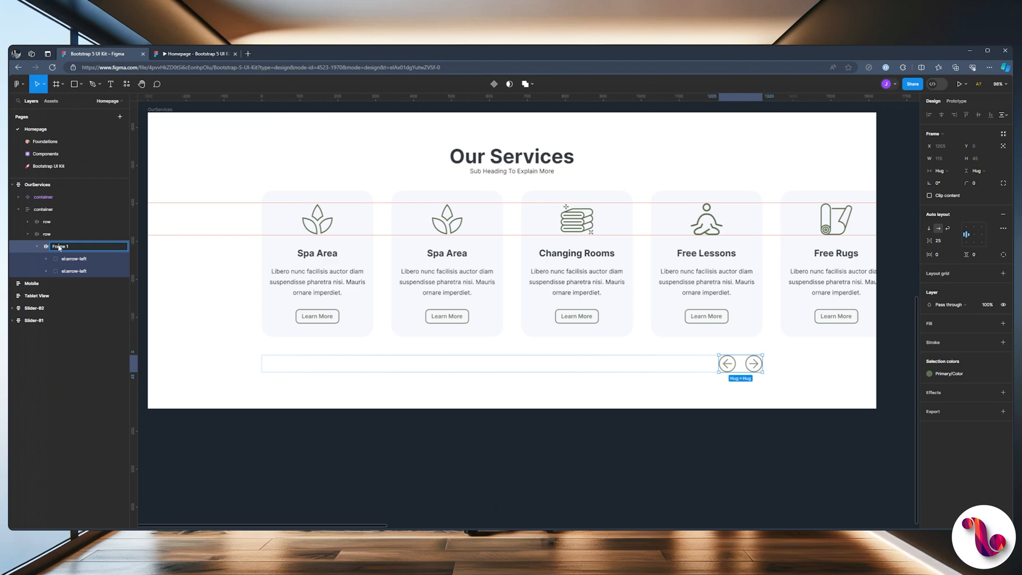
{"action": "type", "text": "rows"}
{"action": "key", "text": "Tab"}
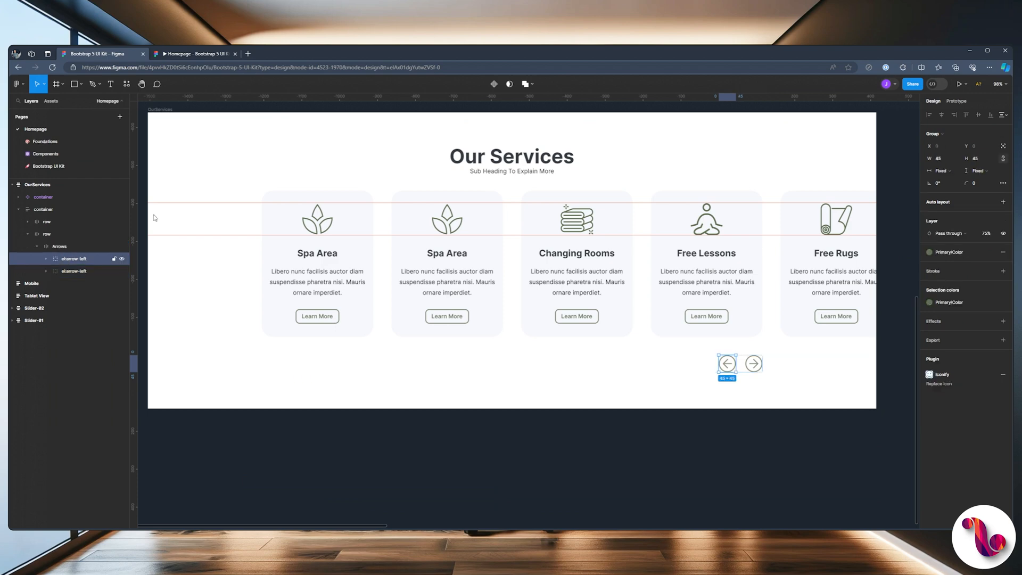
{"action": "type", "text": "Ar"}
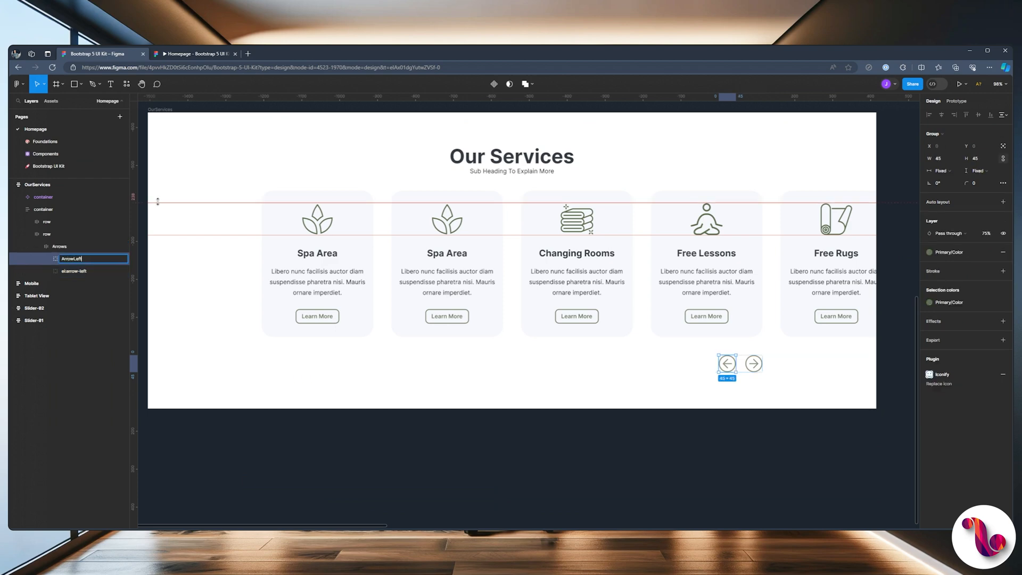
{"action": "key", "text": "Tab"}
{"action": "type", "text": "ArrowRight"}
{"action": "key", "text": "Return"}
{"action": "left_click", "coordinate": [37, 247]}
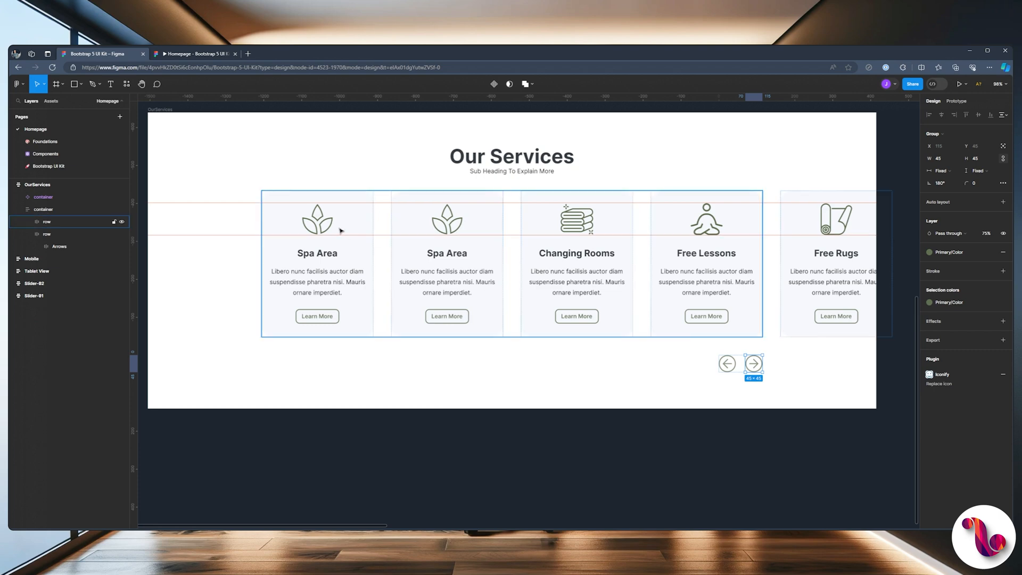
{"action": "key", "text": "ctrl+alt+Return"}
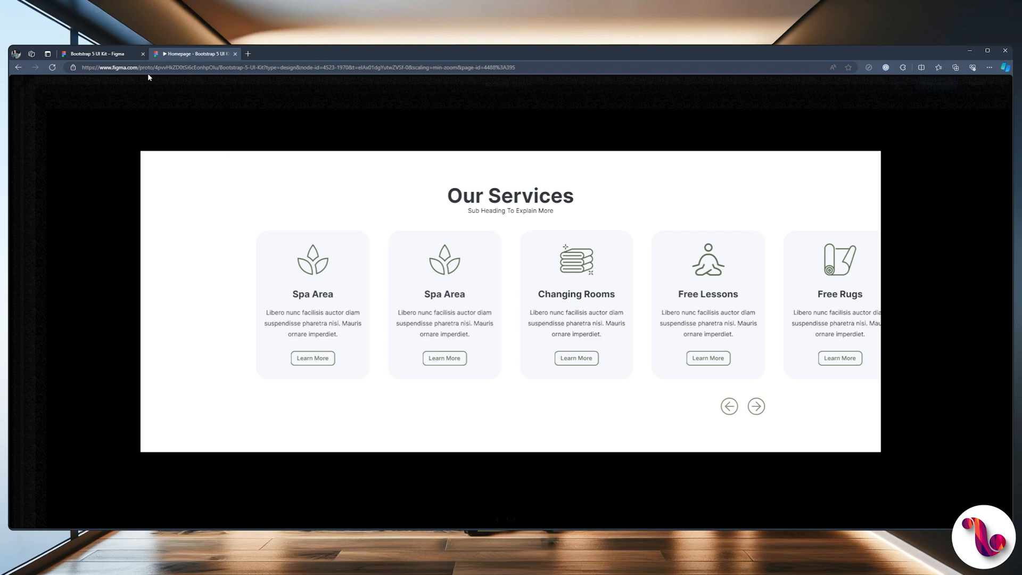
{"action": "left_click", "coordinate": [100, 56]}
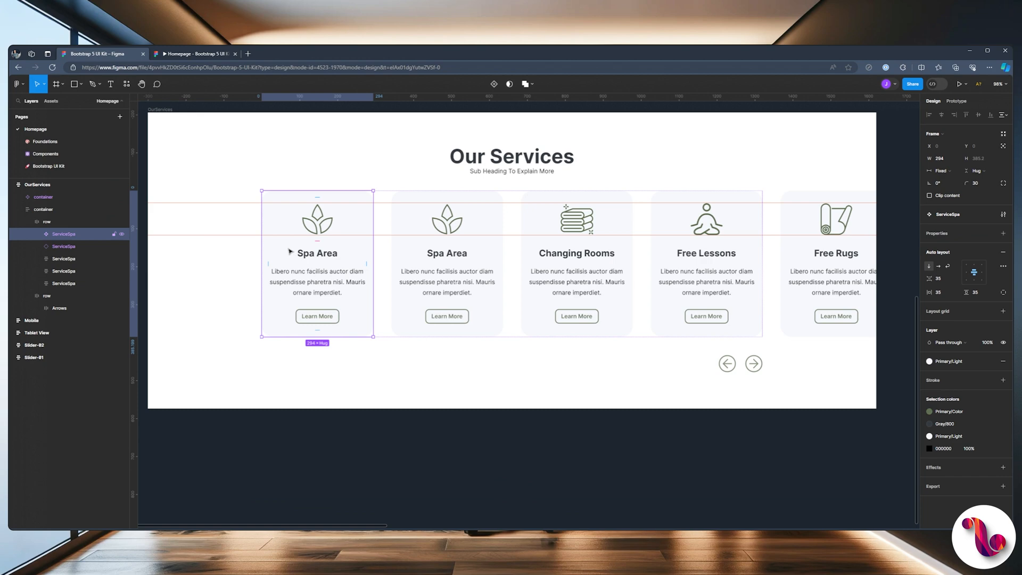
Step: Detach the second Spa Area card from its component and move it to the first place in the card row
{"action": "left_click", "coordinate": [78, 245]}
{"action": "right_click", "coordinate": [420, 268]}
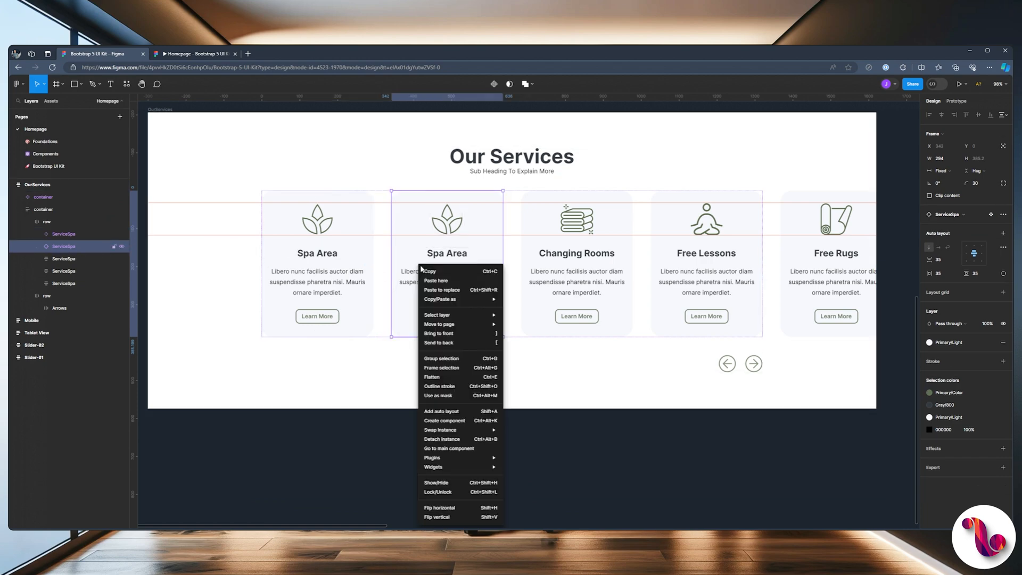
{"action": "left_click", "coordinate": [474, 438]}
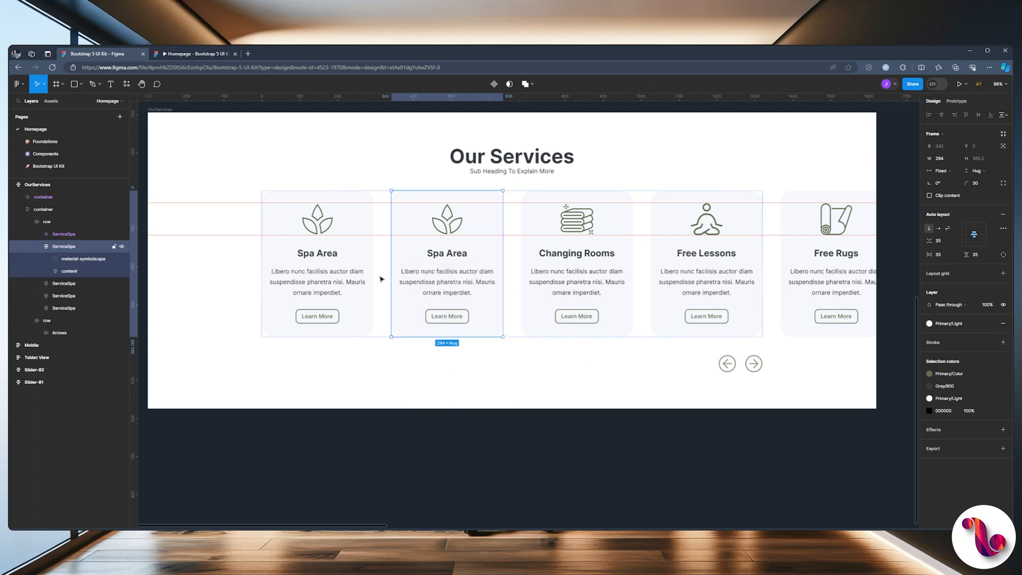
{"action": "left_click", "coordinate": [37, 246]}
{"action": "left_click_drag", "start_coordinate": [65, 246], "coordinate": [73, 234]}
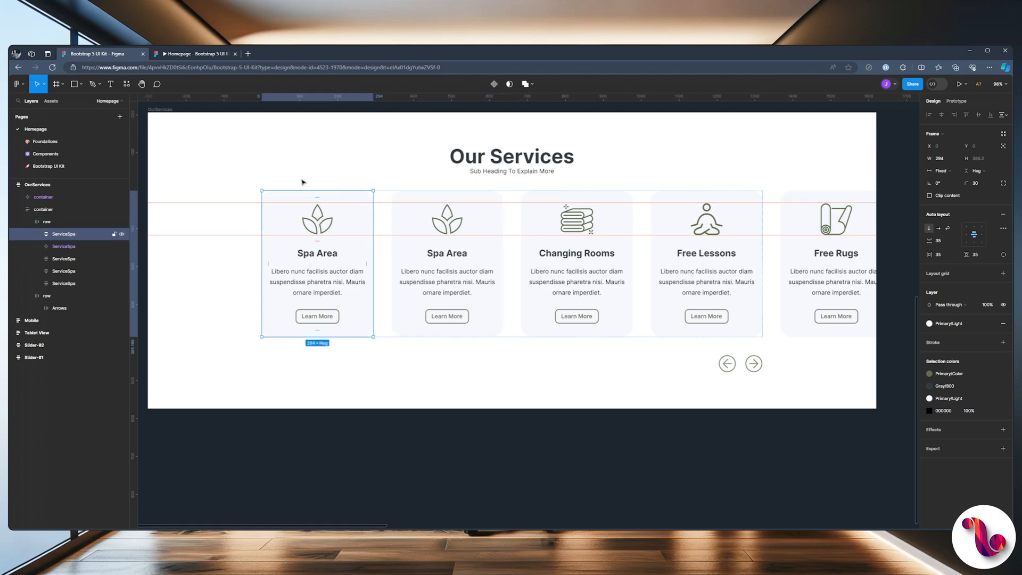
Step: Replace the first card's background fill with the Primary/Color style
{"action": "left_click", "coordinate": [258, 198], "text": "ctrl"}
{"action": "left_click", "coordinate": [276, 218], "text": "ctrl"}
{"action": "left_click", "coordinate": [990, 323]}
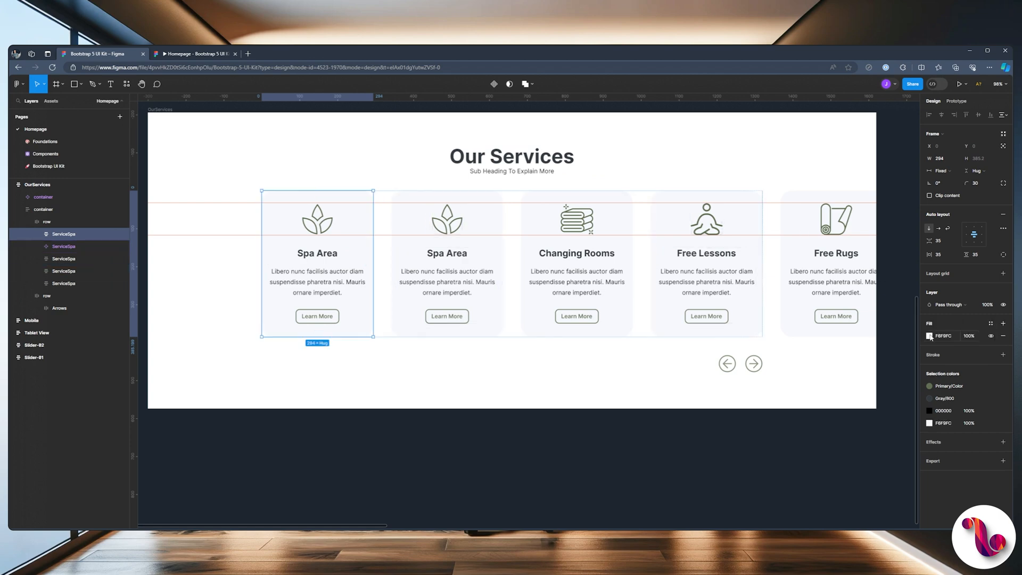
{"action": "left_click", "coordinate": [929, 336]}
{"action": "left_click", "coordinate": [990, 323]}
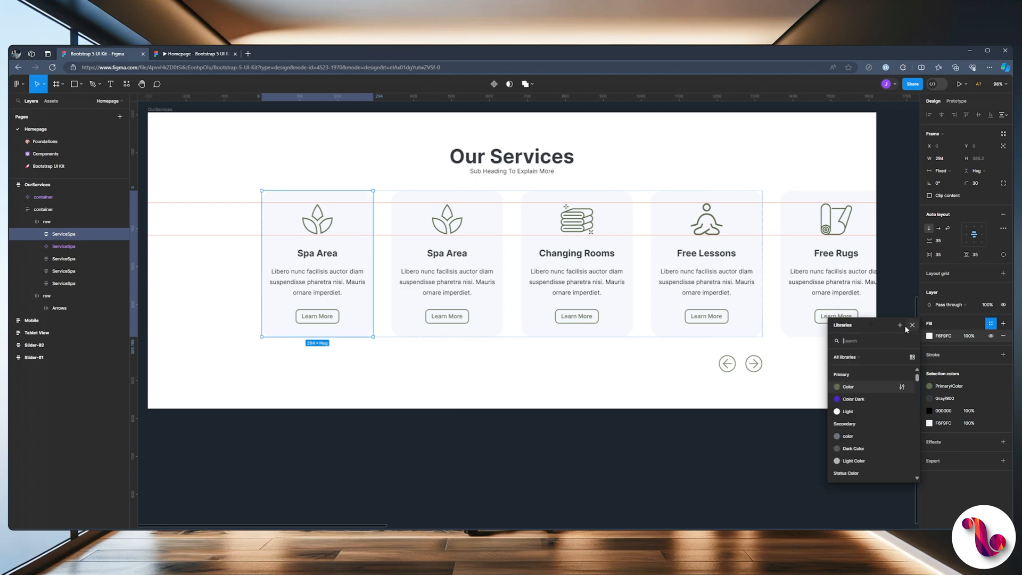
{"action": "left_click", "coordinate": [846, 387]}
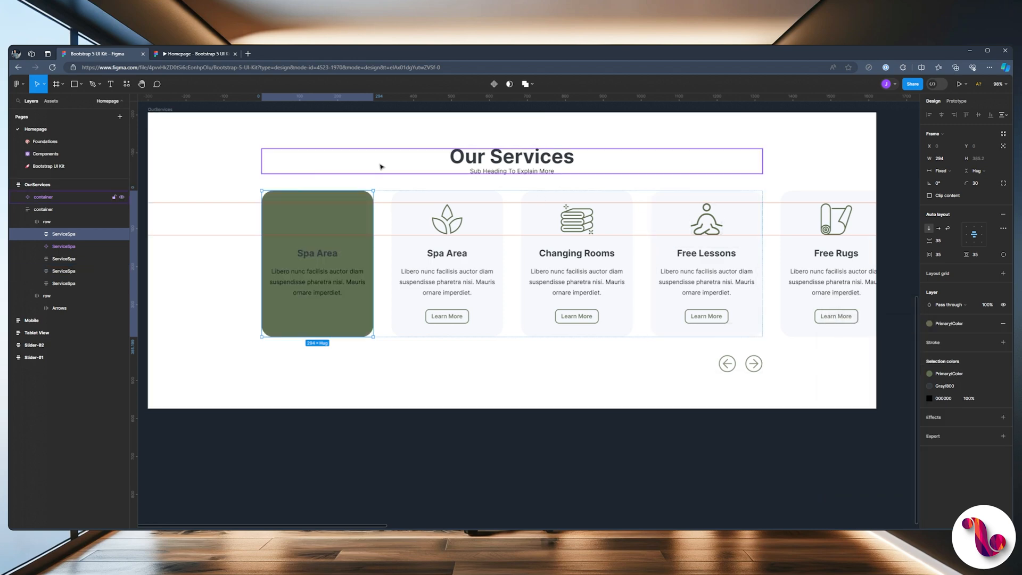
Step: Apply the Gray/100 color style to the Spa Area heading in the first card
{"action": "scroll", "coordinate": [322, 186], "scroll_direction": "up", "scroll_amount": 3}
{"action": "double_click", "coordinate": [316, 277]}
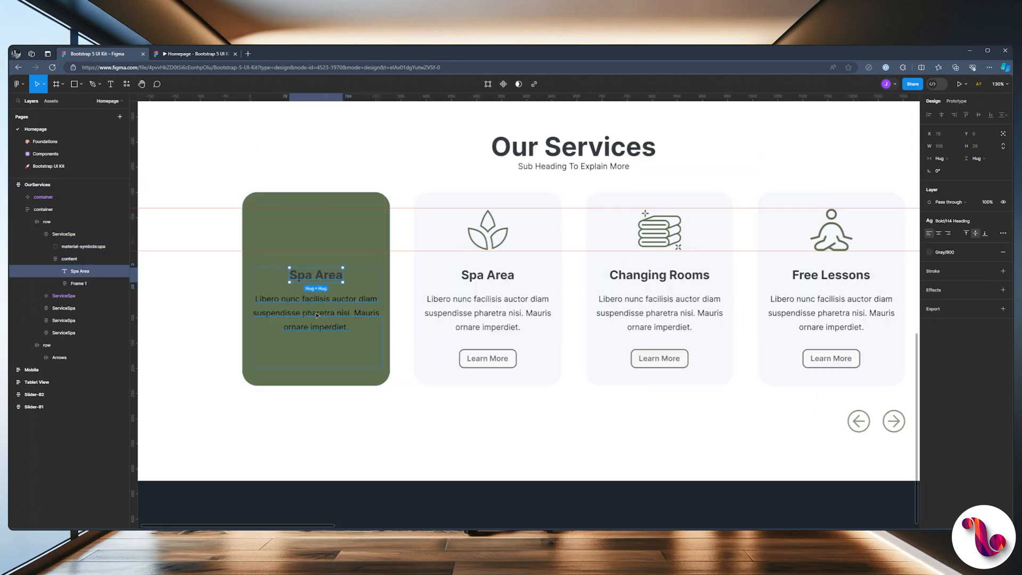
{"action": "left_click", "coordinate": [317, 315], "text": "shift"}
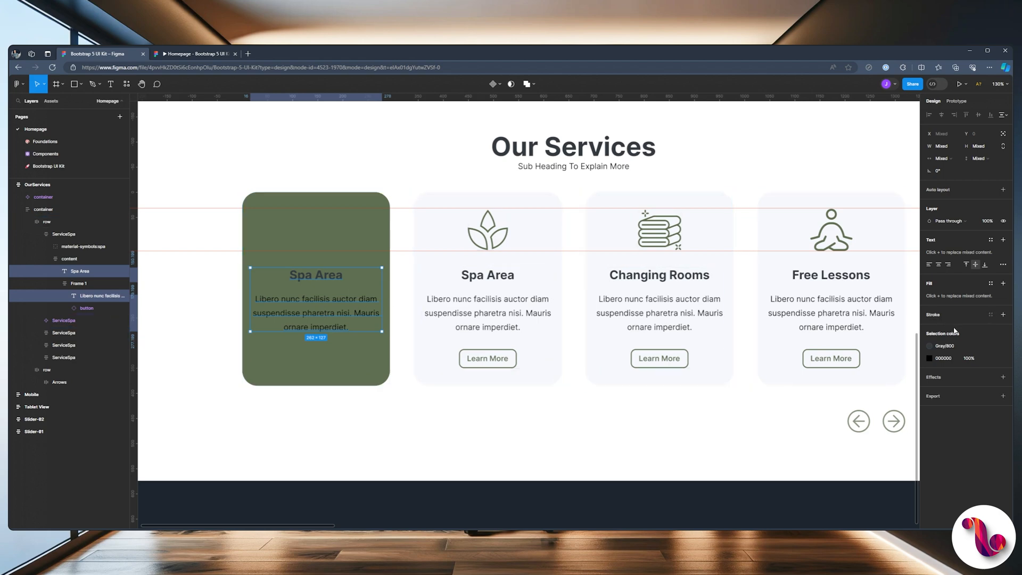
{"action": "left_click", "coordinate": [929, 345]}
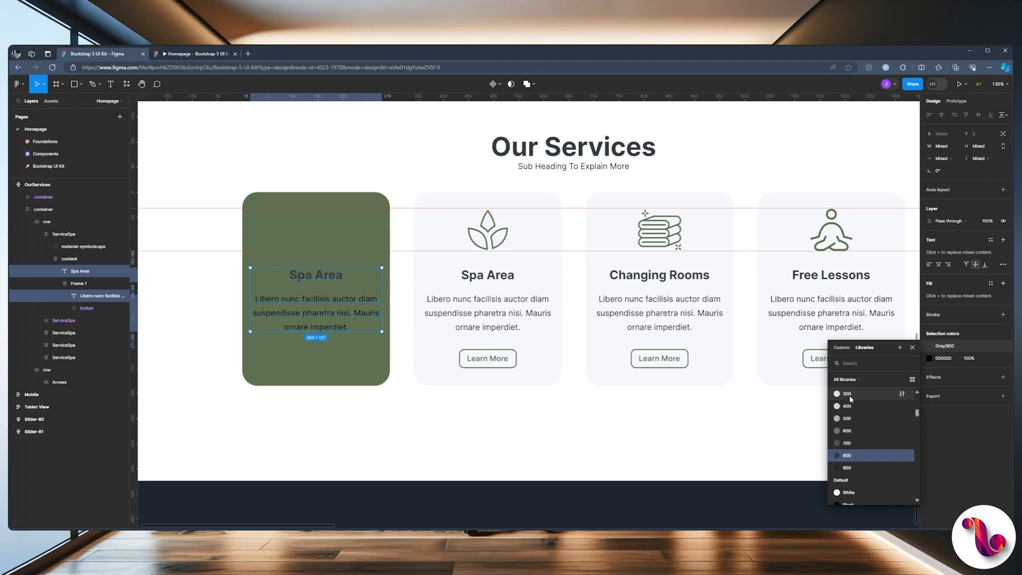
{"action": "scroll", "coordinate": [852, 437], "scroll_direction": "up", "scroll_amount": 3}
{"action": "left_click", "coordinate": [846, 456]}
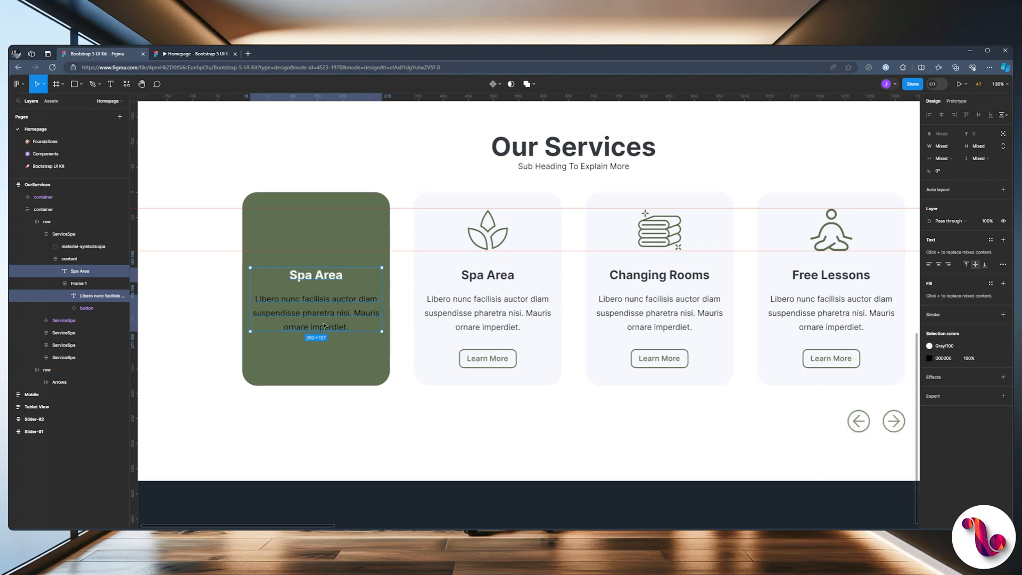
Step: Apply the Primary/Light style as the fill of the first card's description text
{"action": "left_click", "coordinate": [237, 340]}
{"action": "left_click", "coordinate": [297, 306], "text": "ctrl"}
{"action": "left_click", "coordinate": [990, 251]}
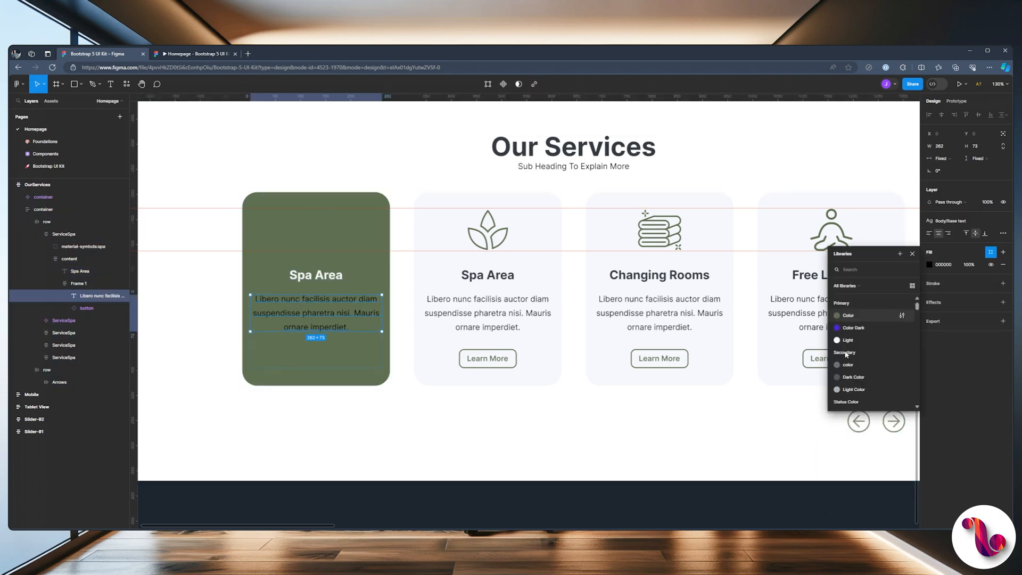
{"action": "left_click", "coordinate": [294, 356]}
Step: Change the first card's Learn More button color to Primary/Light and check the card in the prototype preview
{"action": "left_click", "coordinate": [318, 358]}
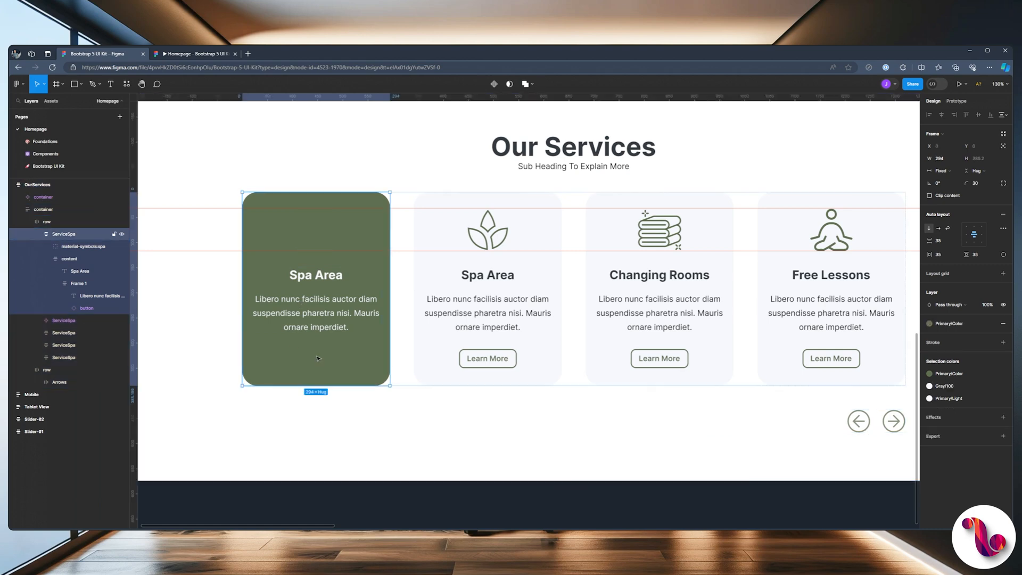
{"action": "double_click", "coordinate": [312, 358]}
{"action": "double_click", "coordinate": [311, 357]}
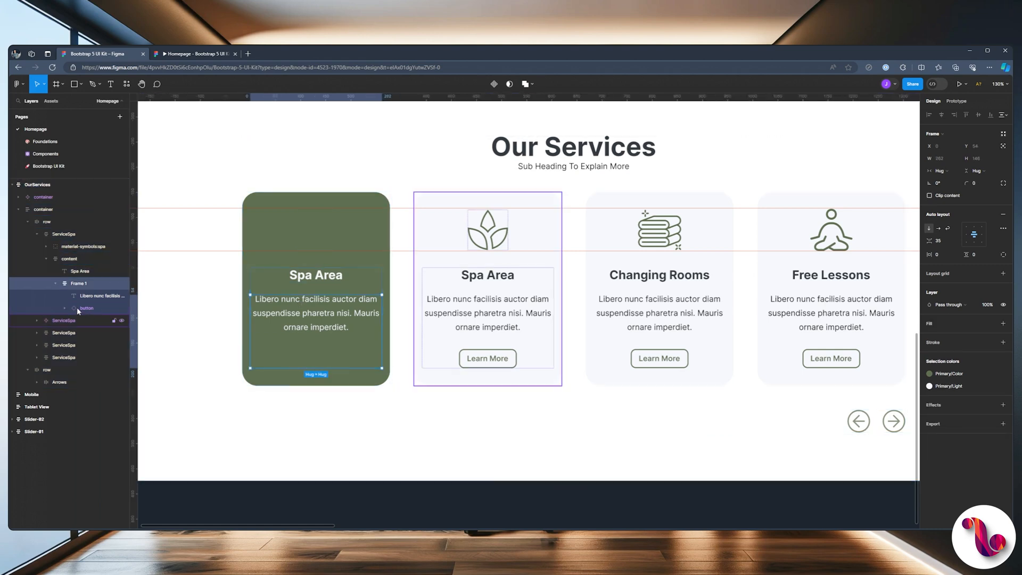
{"action": "left_click", "coordinate": [101, 309]}
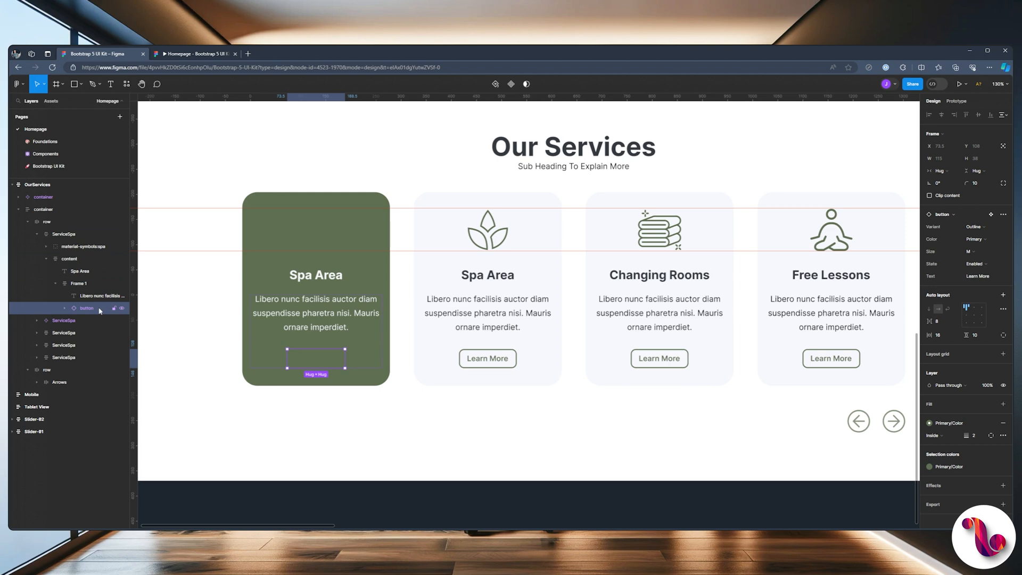
{"action": "right_click", "coordinate": [305, 358]}
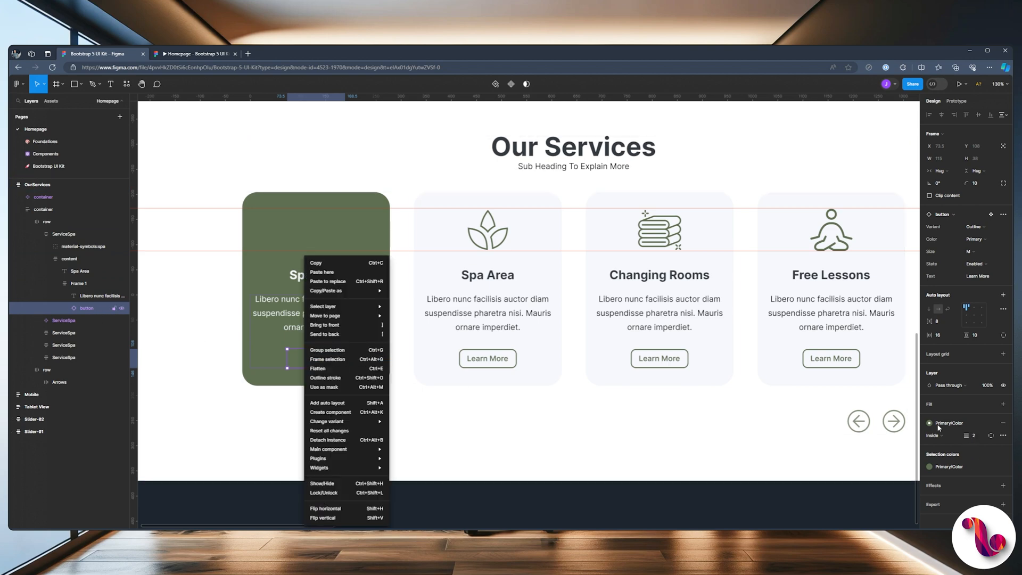
{"action": "left_click", "coordinate": [984, 423]}
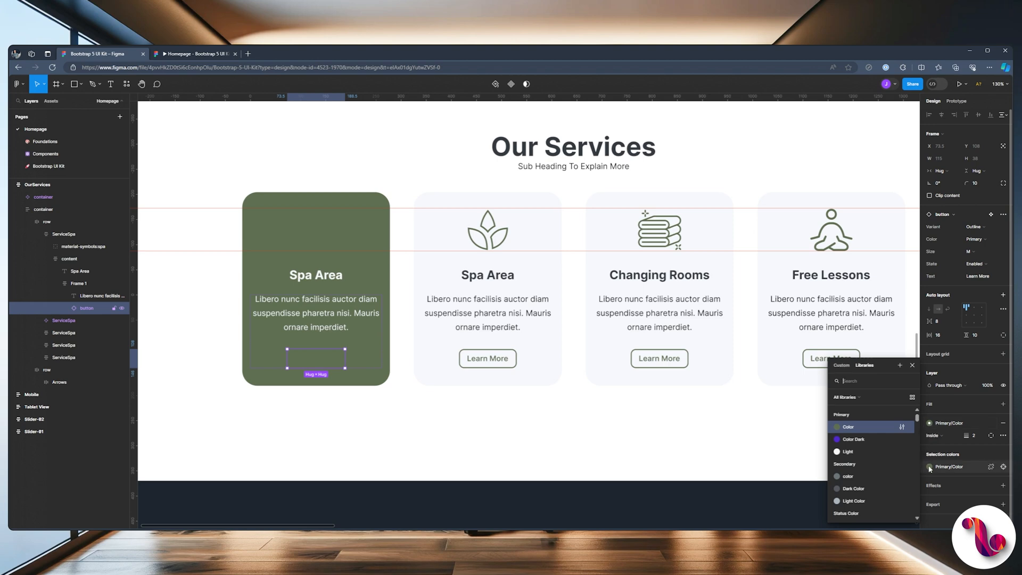
{"action": "left_click", "coordinate": [859, 454]}
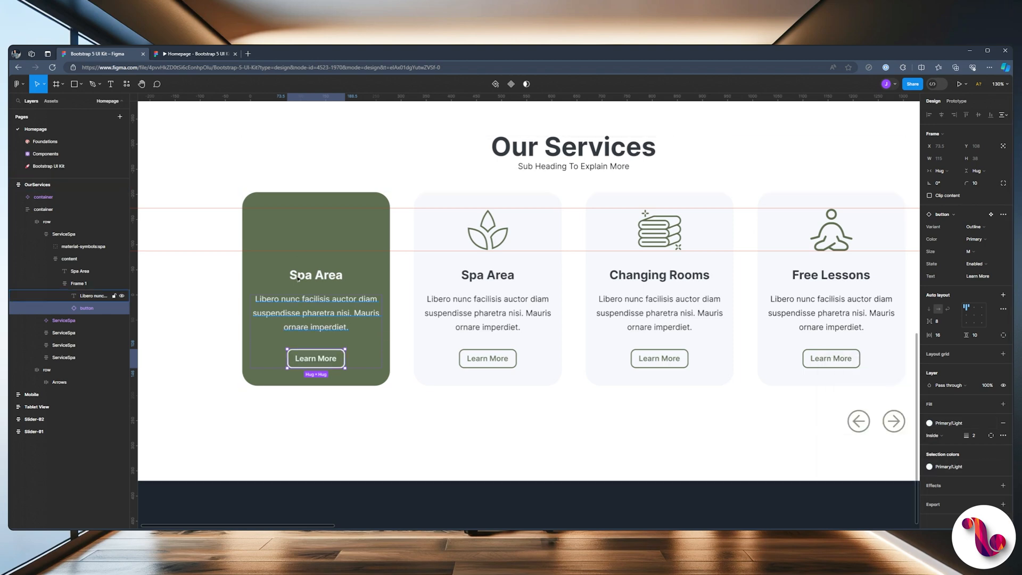
{"action": "left_click", "coordinate": [311, 130]}
{"action": "left_click", "coordinate": [169, 53]}
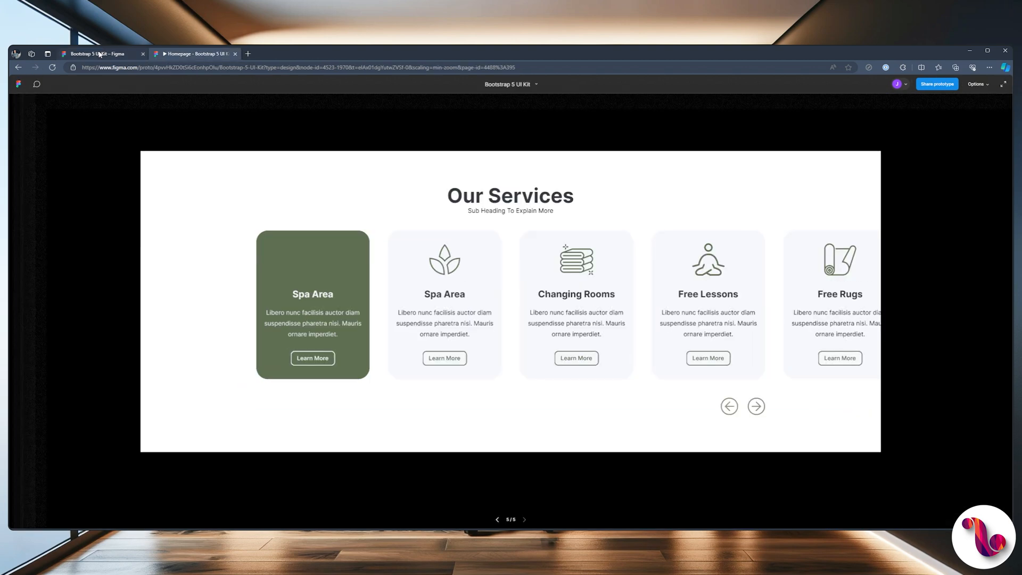
{"action": "left_click", "coordinate": [99, 54]}
{"action": "left_click", "coordinate": [162, 54]}
{"action": "left_click", "coordinate": [112, 54]}
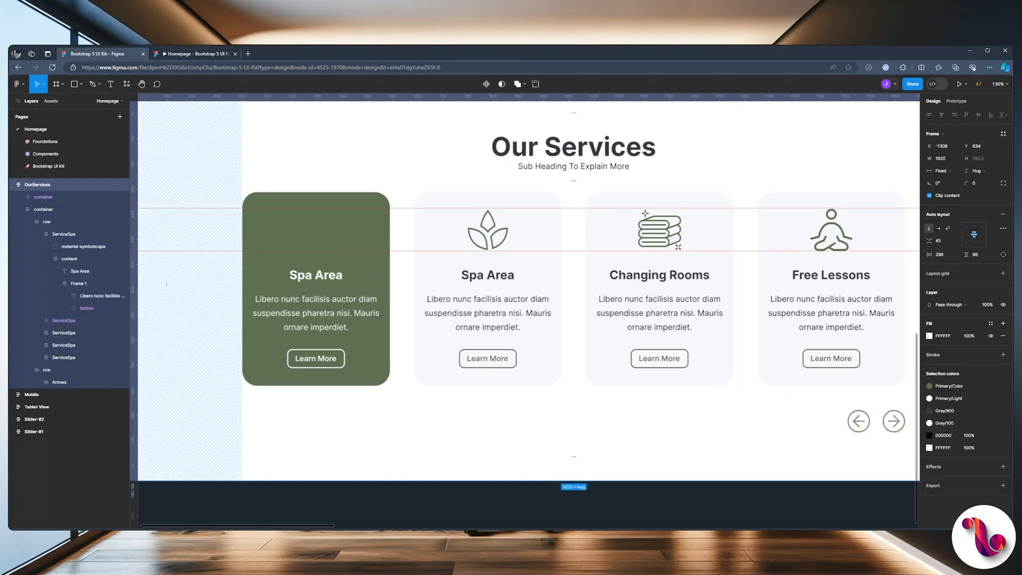
Step: Replace the green card's Spa Area heading with "Get Started With Your Free Trial"
{"action": "left_click", "coordinate": [315, 275], "text": "ctrl"}
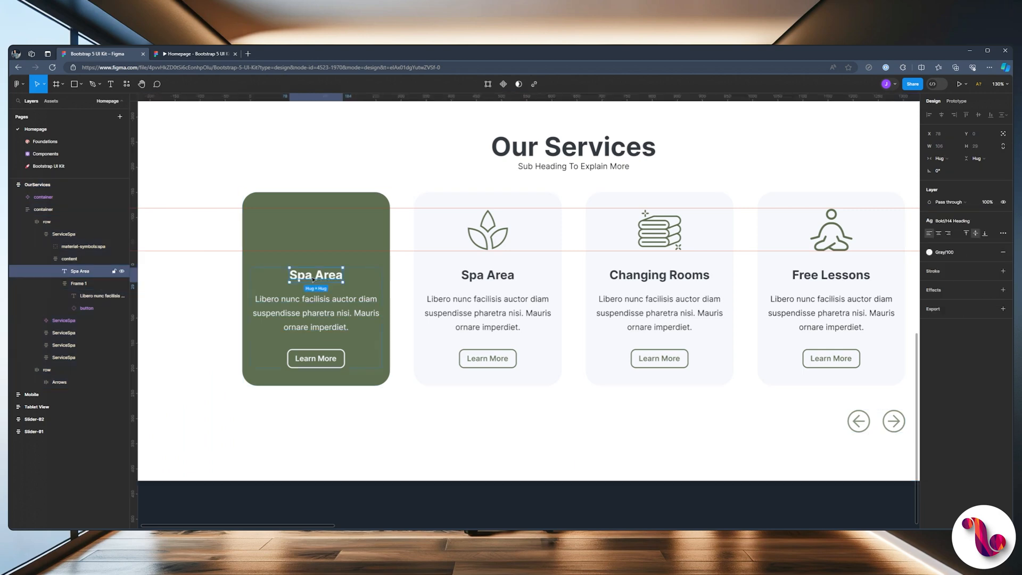
{"action": "double_click", "coordinate": [316, 275]}
{"action": "type", "text": "Get"}
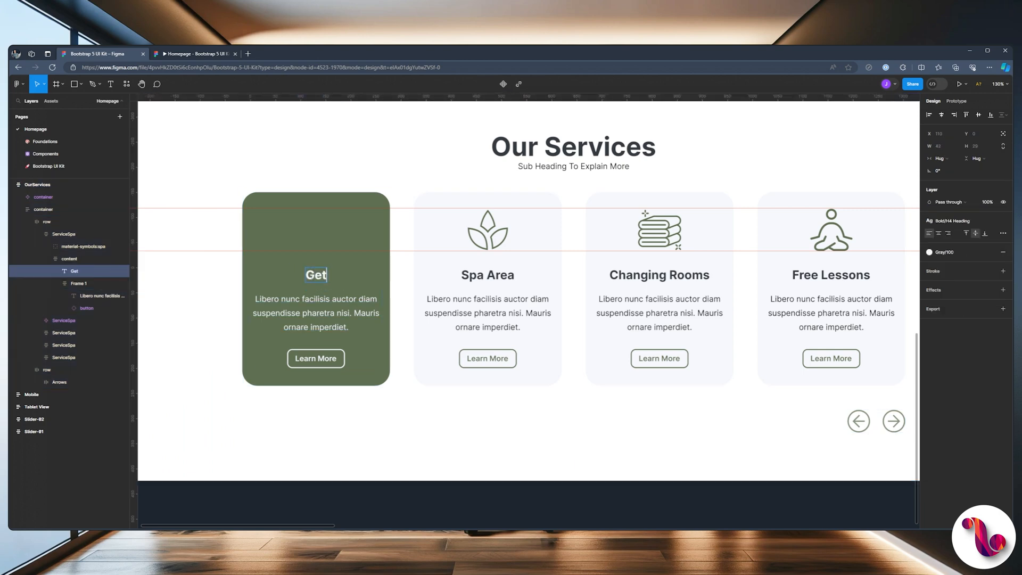
{"action": "type", "text": " Started W"}
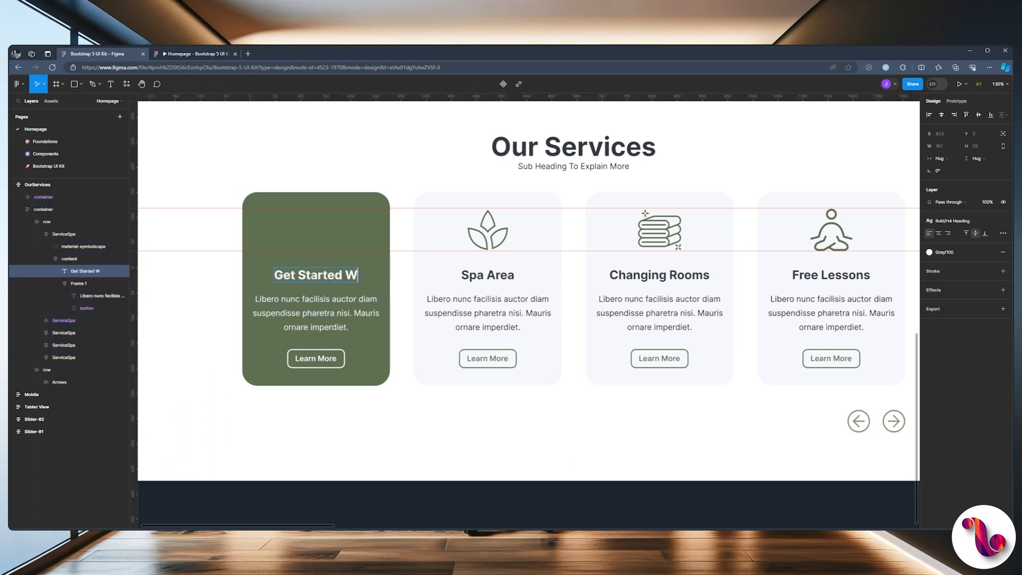
{"action": "type", "text": "ith You"}
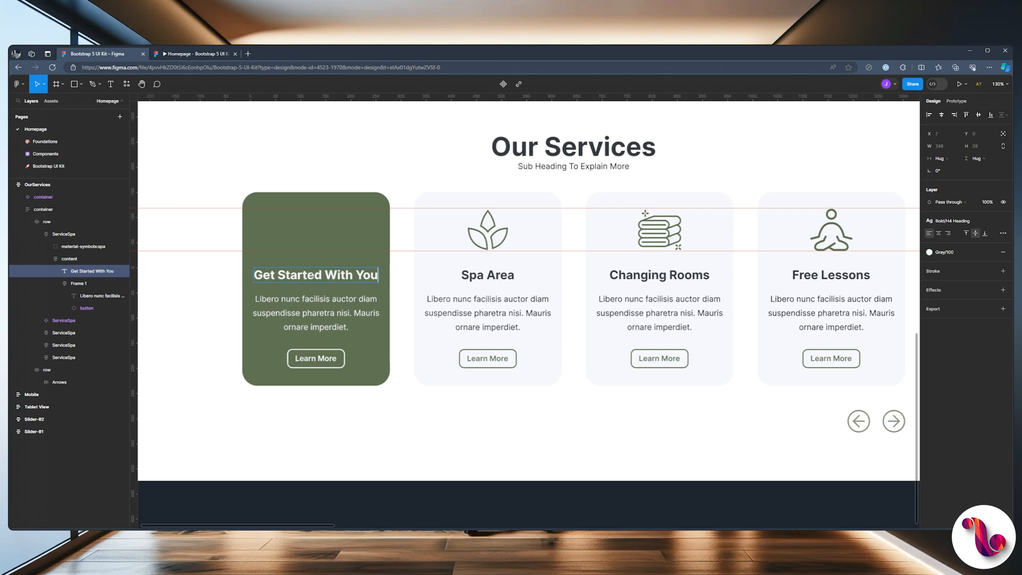
{"action": "type", "text": "r Free Trial"}
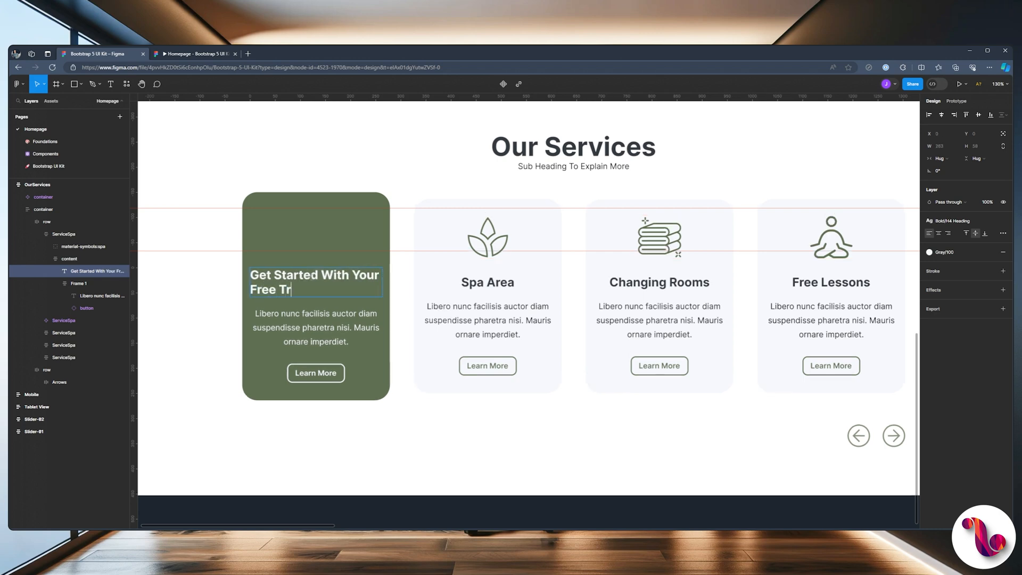
{"action": "key", "text": "Escape"}
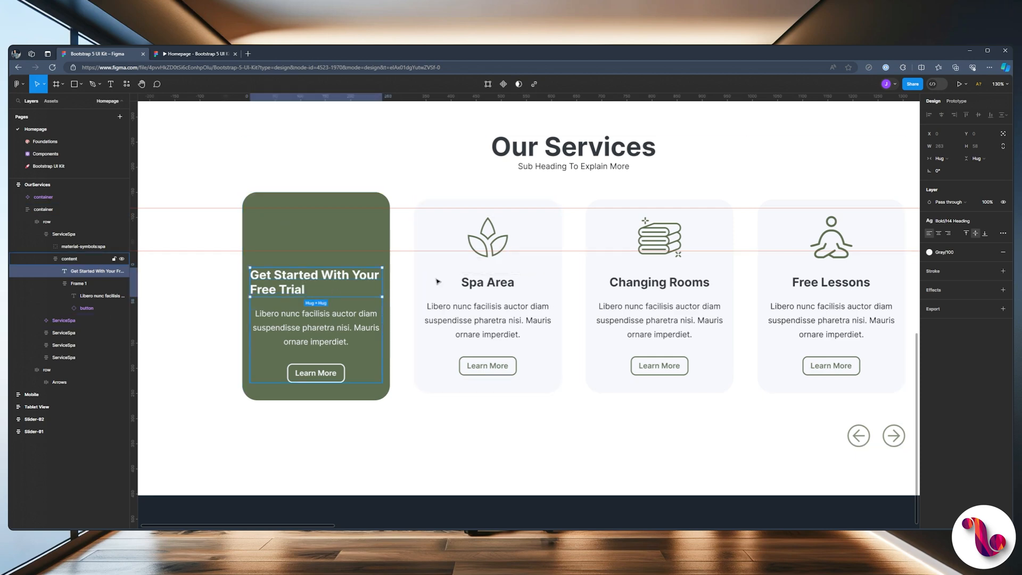
Step: Center-align the green card's heading and apply the Bold/H3 Heading text style to it
{"action": "left_click", "coordinate": [939, 233]}
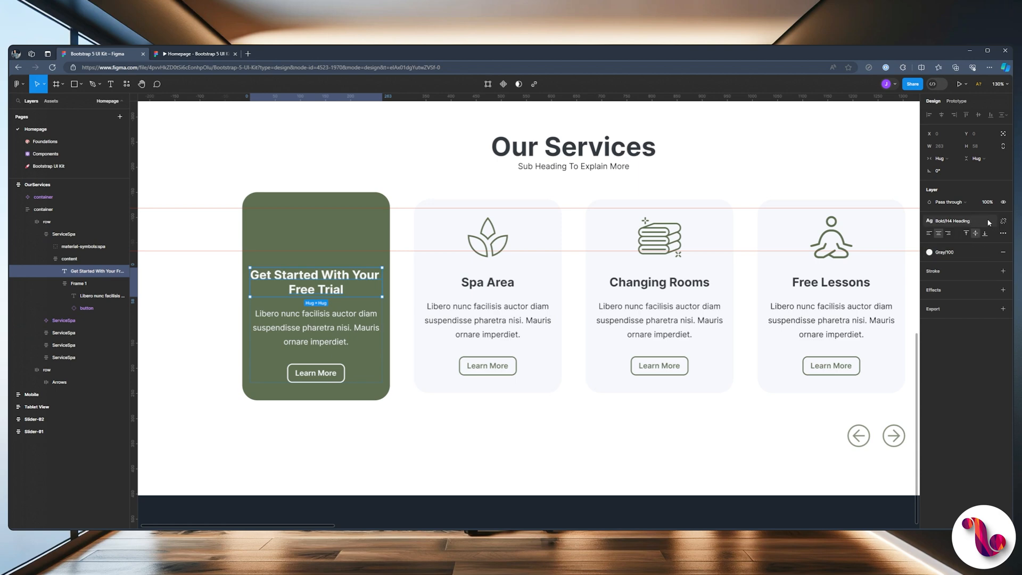
{"action": "left_click", "coordinate": [947, 221]}
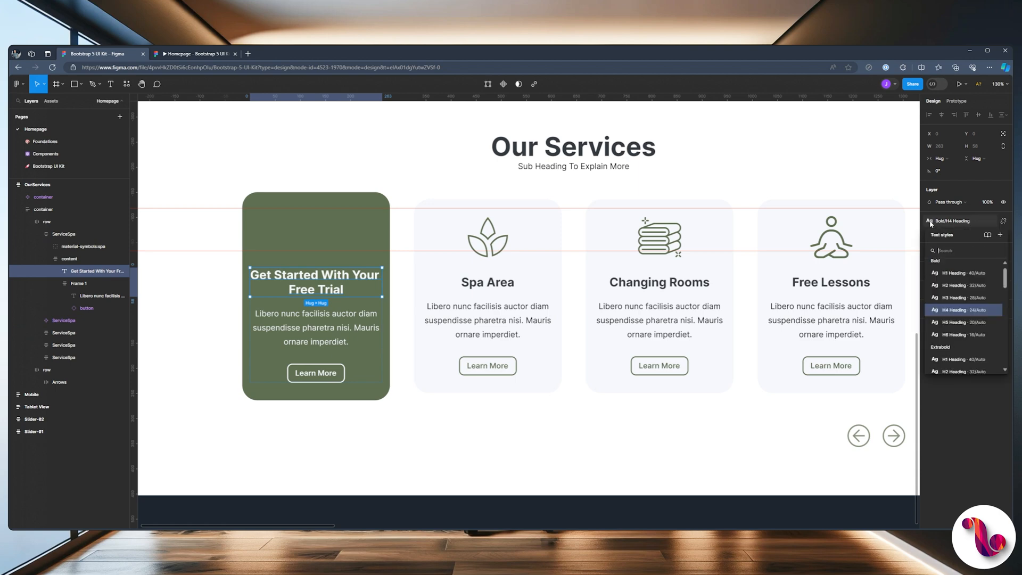
{"action": "left_click", "coordinate": [951, 297]}
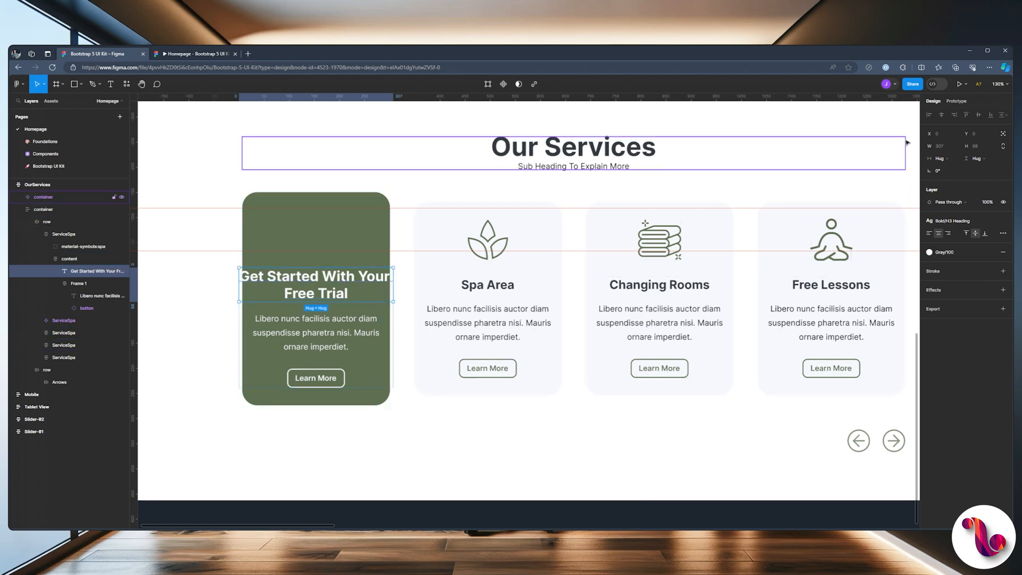
Step: Set the green card's heading width to fill its container and remove the line break between "Your" and "Free Trial"
{"action": "left_click", "coordinate": [943, 158]}
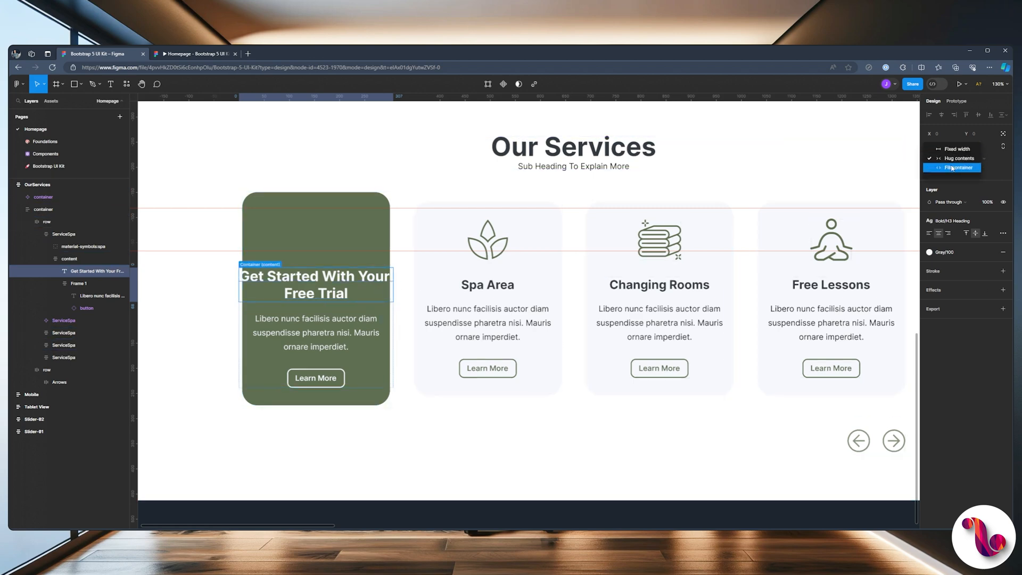
{"action": "left_click", "coordinate": [952, 168]}
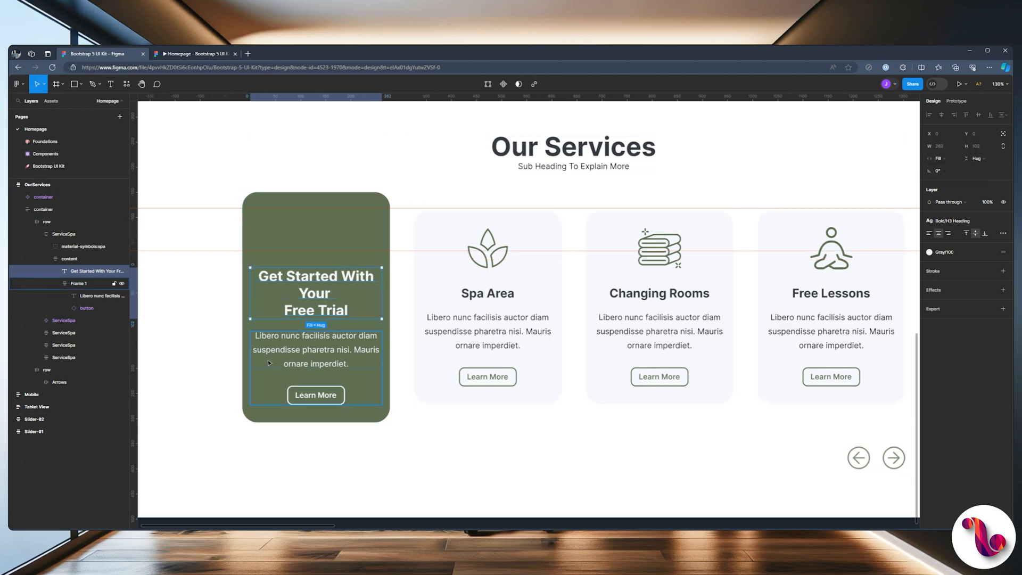
{"action": "key", "text": "Escape"}
{"action": "left_click", "coordinate": [335, 296]}
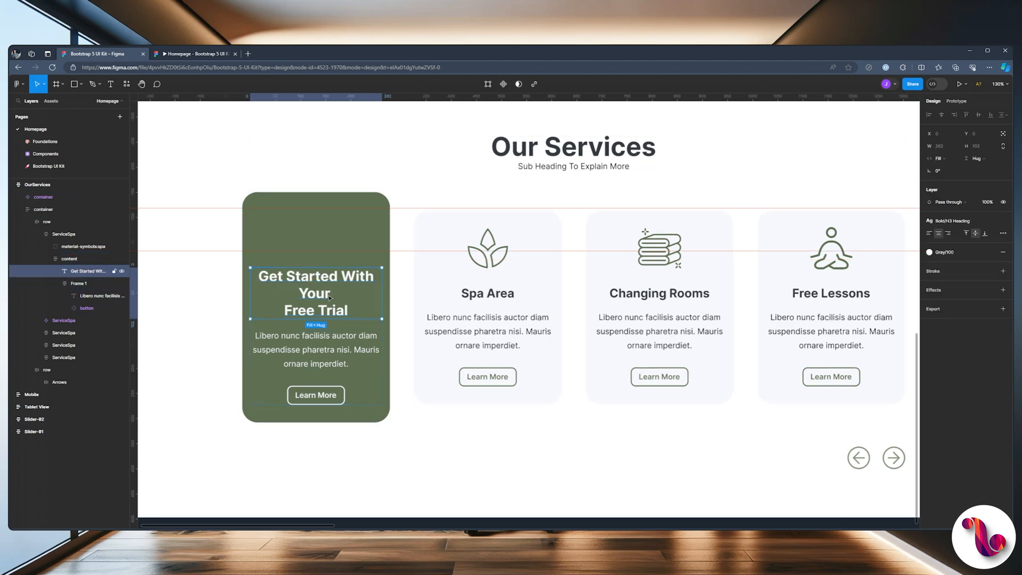
{"action": "key", "text": "Return"}
{"action": "key", "text": "Escape"}
{"action": "key", "text": "BackSpace"}
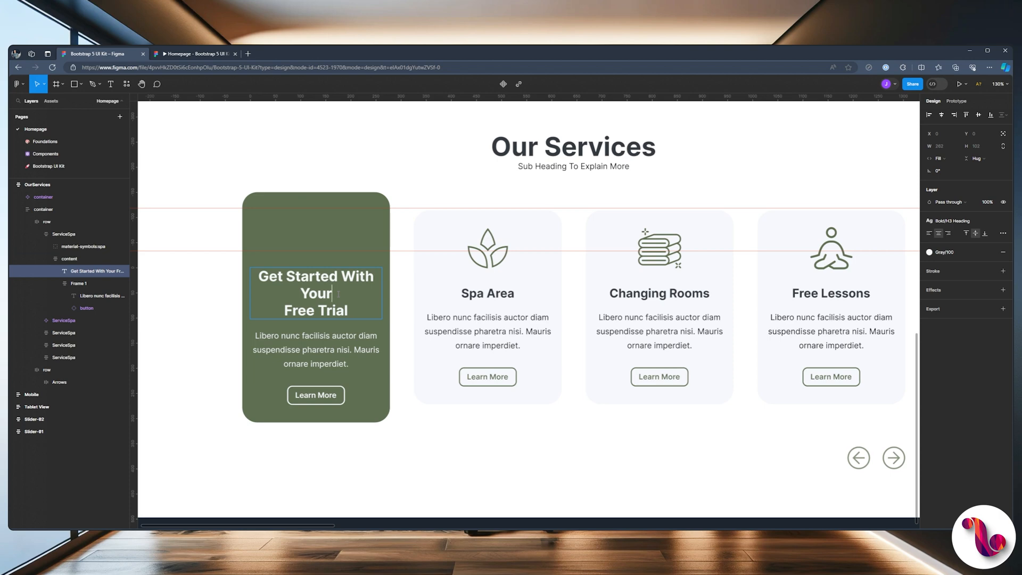
{"action": "key", "text": "Delete"}
{"action": "left_click", "coordinate": [259, 260]}
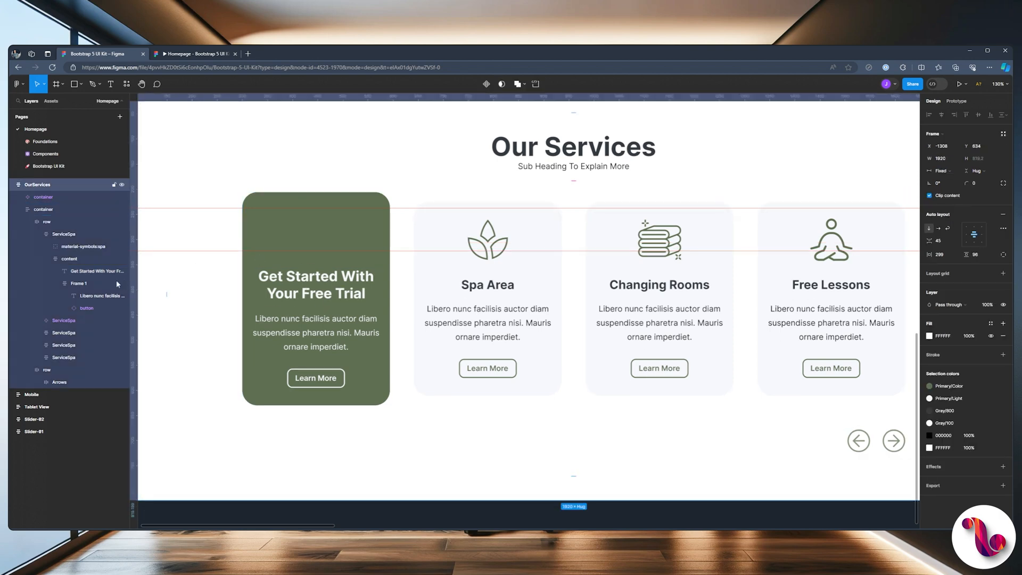
Step: Delete the material-symbols:spa icon from the green card and check the card in the prototype preview
{"action": "left_click", "coordinate": [83, 307]}
{"action": "left_click", "coordinate": [60, 248]}
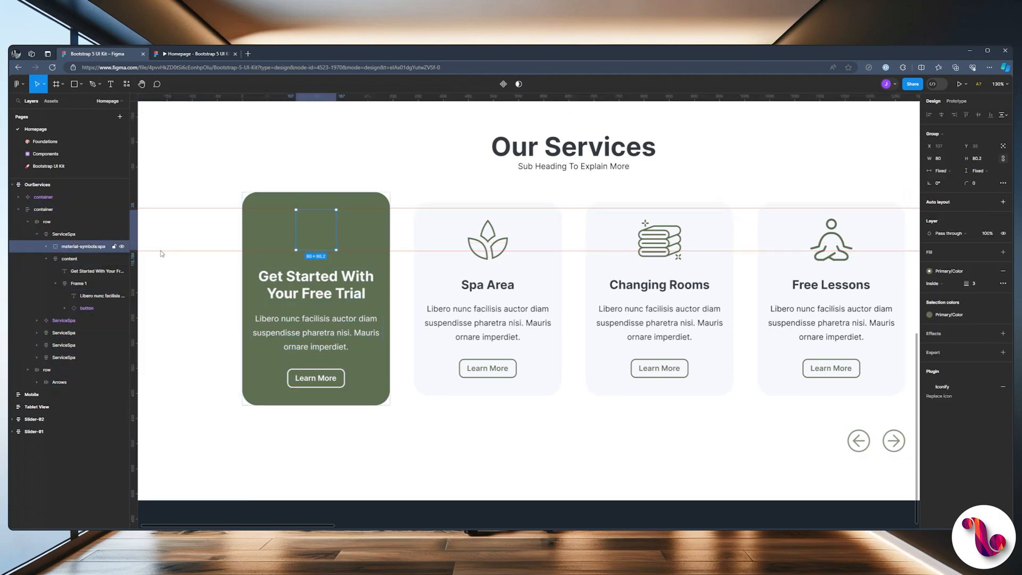
{"action": "key", "text": "Delete"}
{"action": "left_click", "coordinate": [367, 287]}
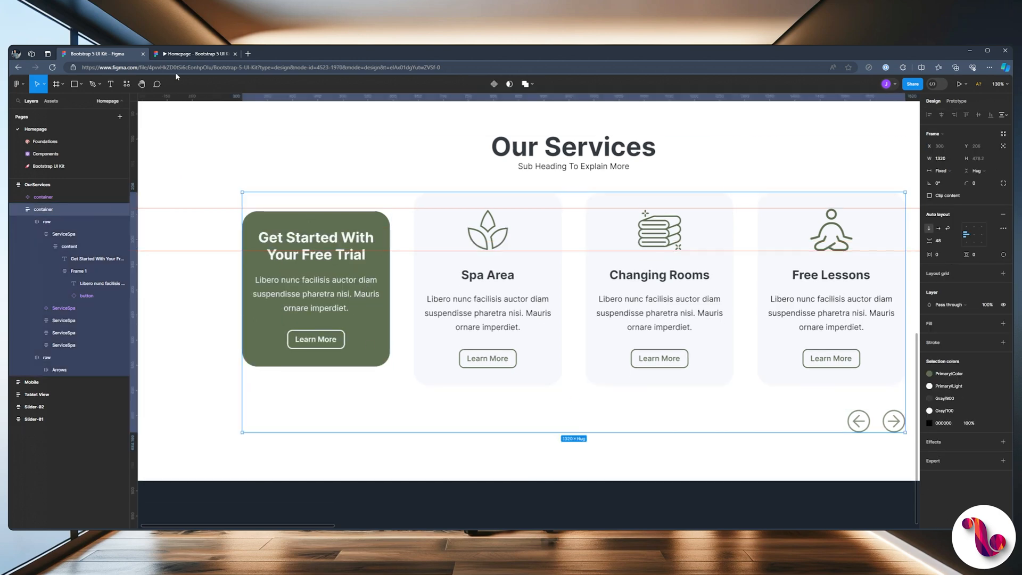
{"action": "left_click", "coordinate": [181, 56]}
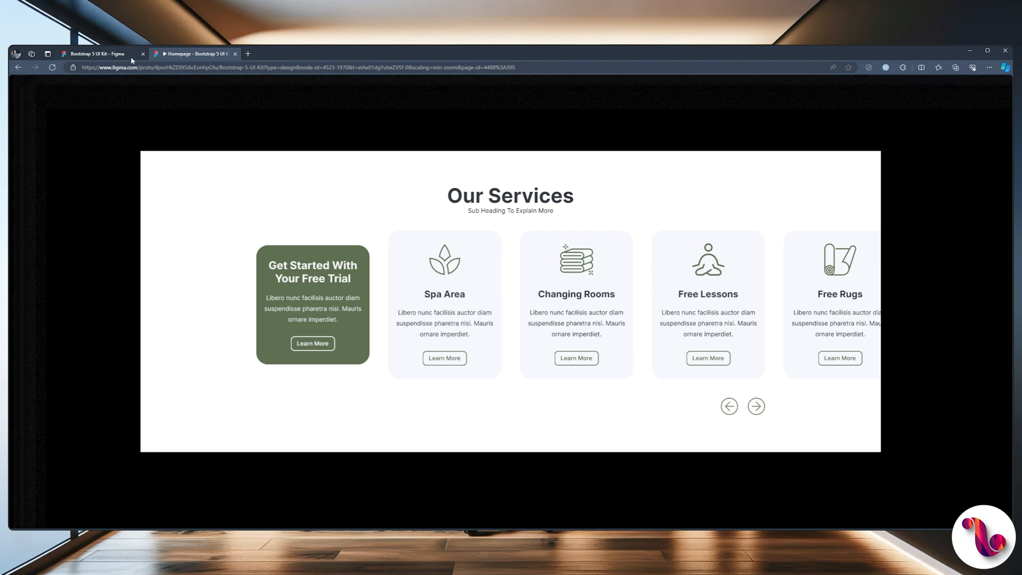
{"action": "left_click", "coordinate": [116, 58]}
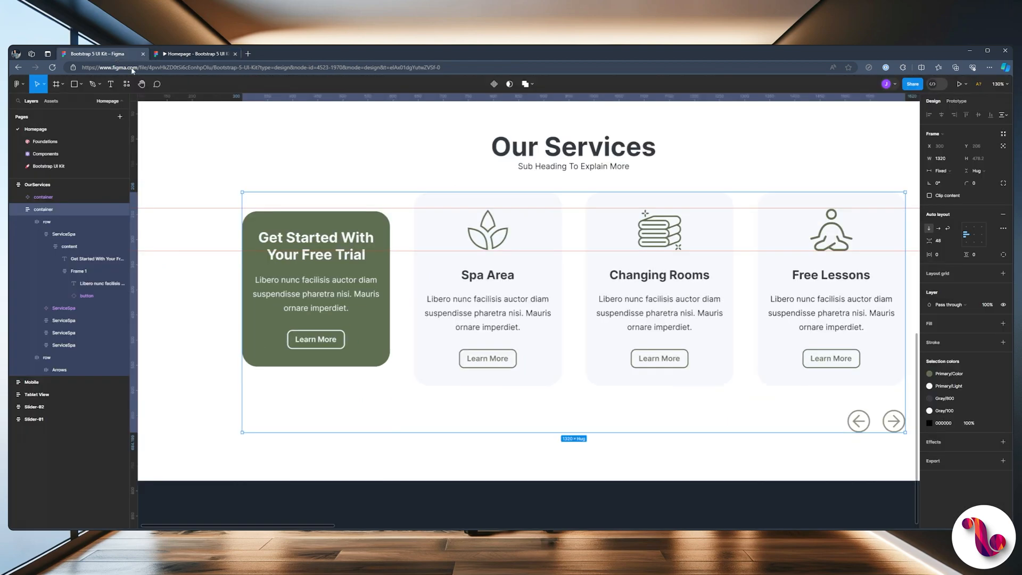
Step: Increase the green card's vertical auto layout padding to 95 and check it in the prototype preview
{"action": "left_click", "coordinate": [272, 225]}
{"action": "left_click", "coordinate": [273, 222]}
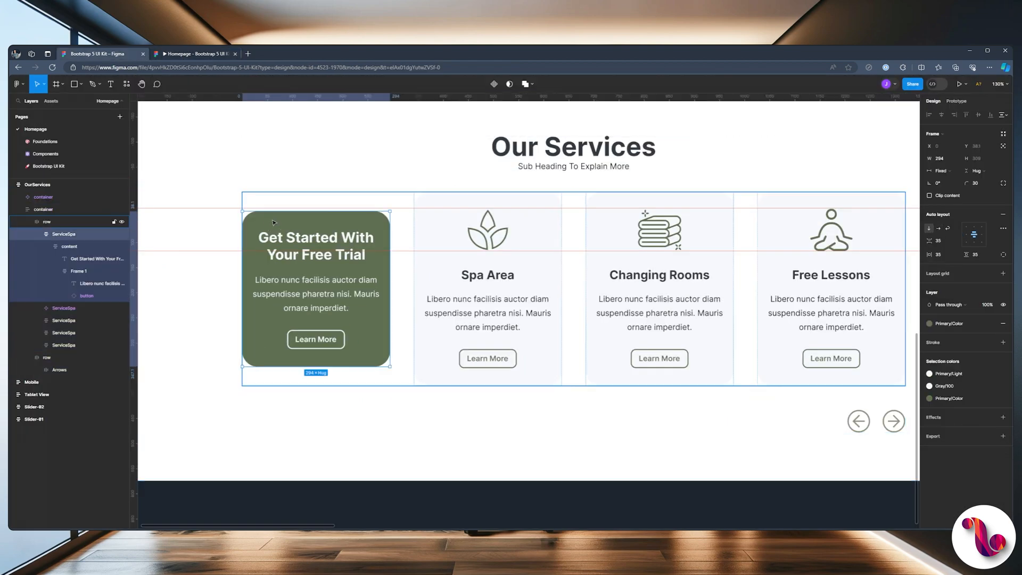
{"action": "left_click", "coordinate": [981, 255]}
{"action": "key", "text": "shift+Up"}
{"action": "key", "text": "shift+Up"}
{"action": "key", "text": "shift+Up"}
{"action": "key", "text": "shift+Up"}
{"action": "key", "text": "shift+Up"}
{"action": "key", "text": "shift+Up"}
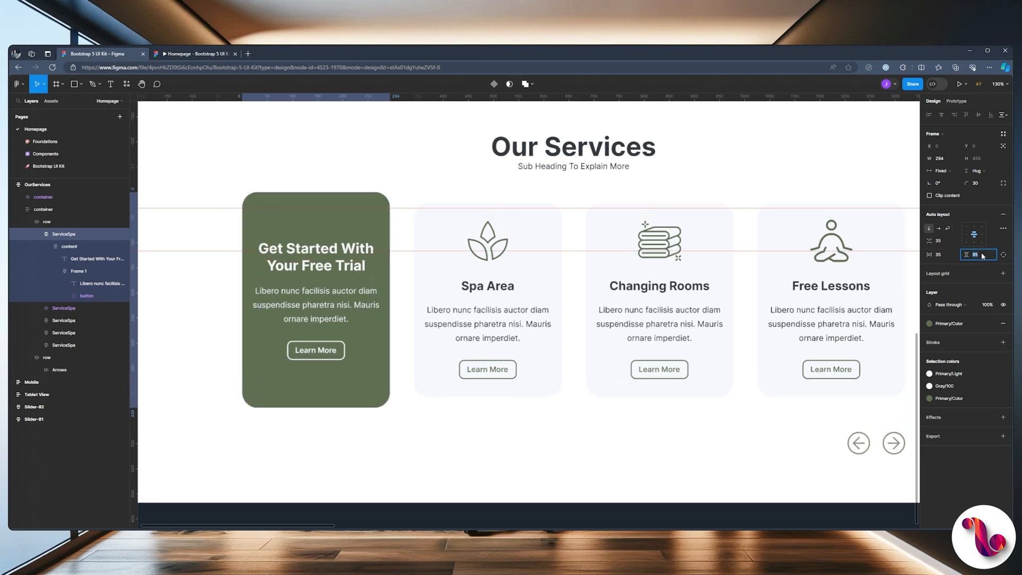
{"action": "left_click", "coordinate": [185, 55]}
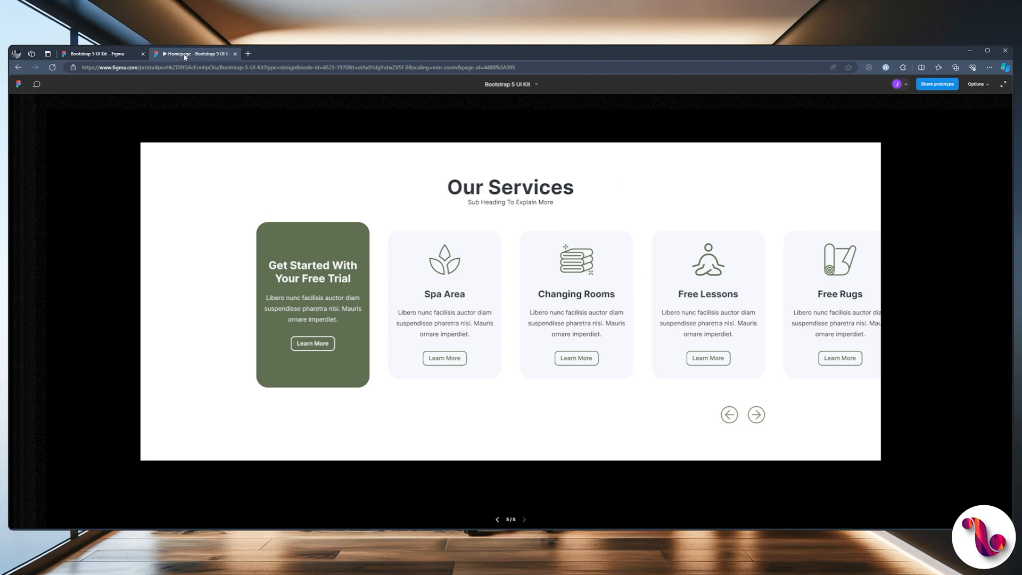
{"action": "left_click", "coordinate": [111, 55]}
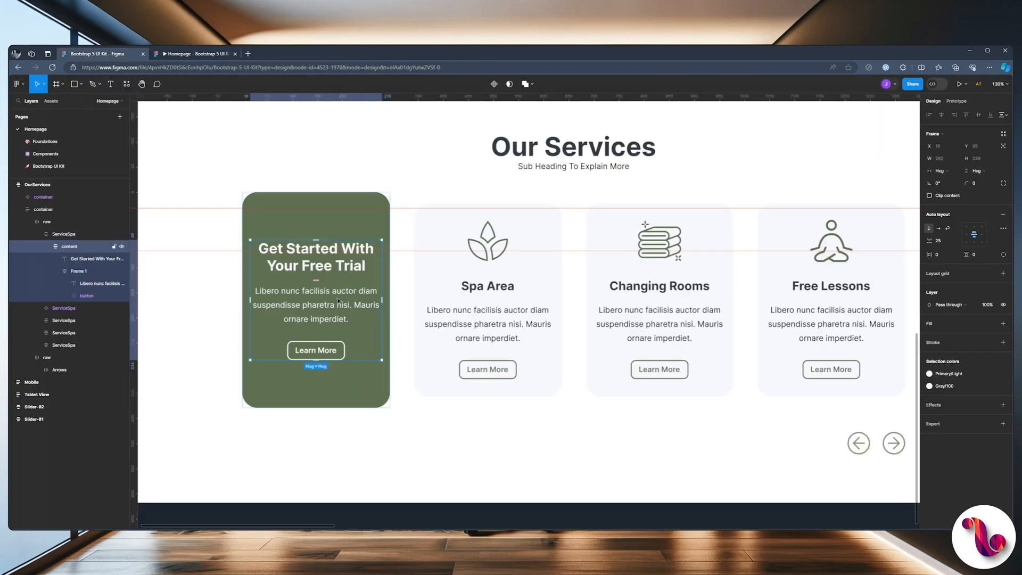
Step: Set the item spacing to 35 in the green card's content frame and 45 in its nested description-and-button frame
{"action": "key", "text": "shift+Up"}
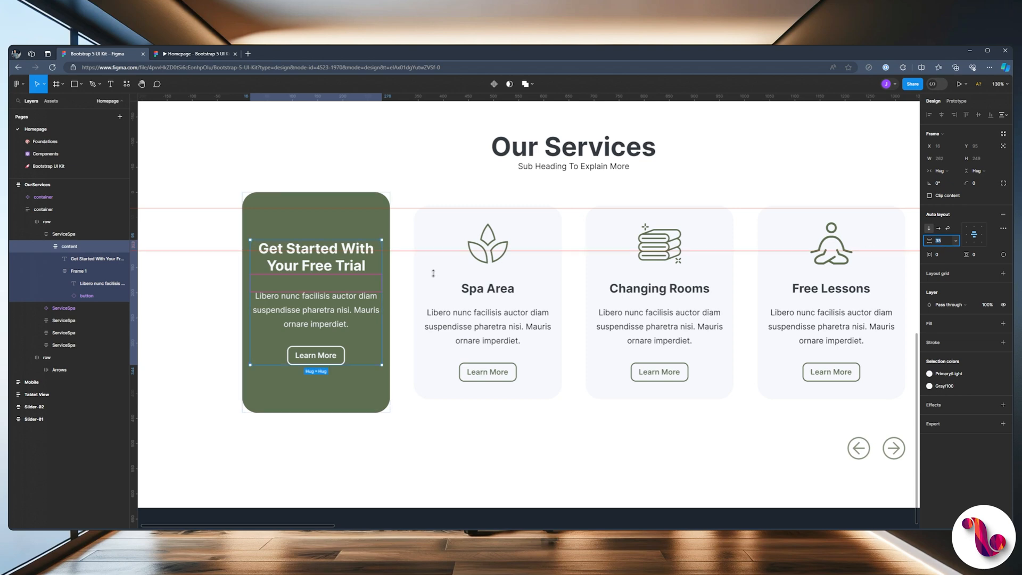
{"action": "left_click", "coordinate": [317, 307]}
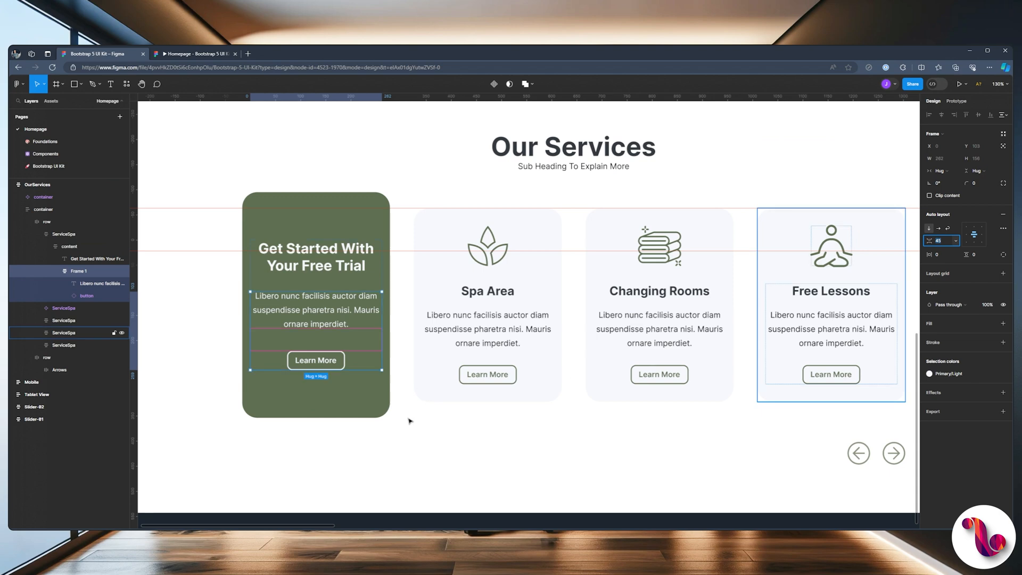
{"action": "left_click", "coordinate": [180, 56]}
{"action": "left_click", "coordinate": [102, 54]}
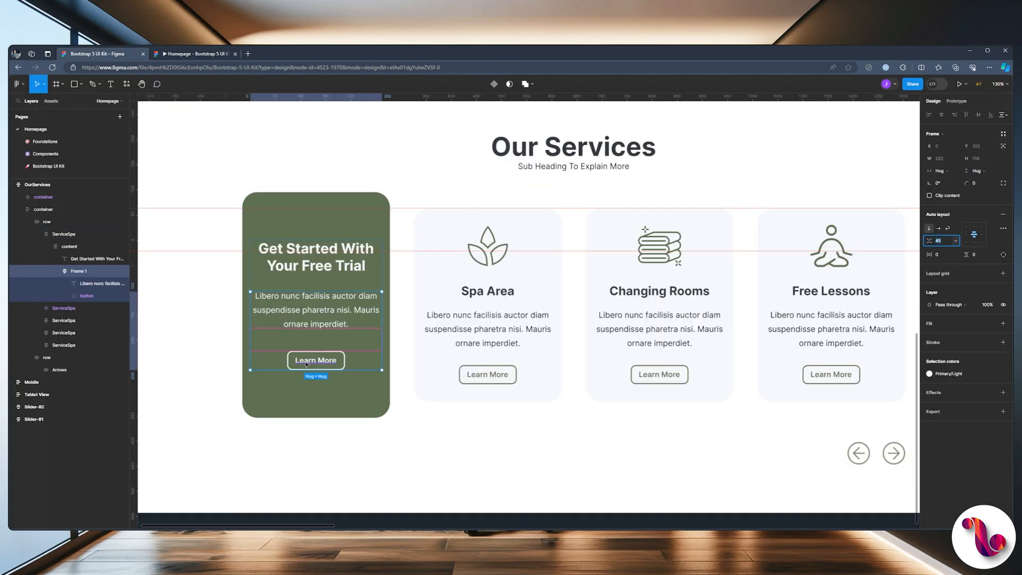
Step: Change the green card's button text to "Get Started Today"
{"action": "double_click", "coordinate": [310, 360], "text": "ctrl"}
{"action": "type", "text": "Get St"}
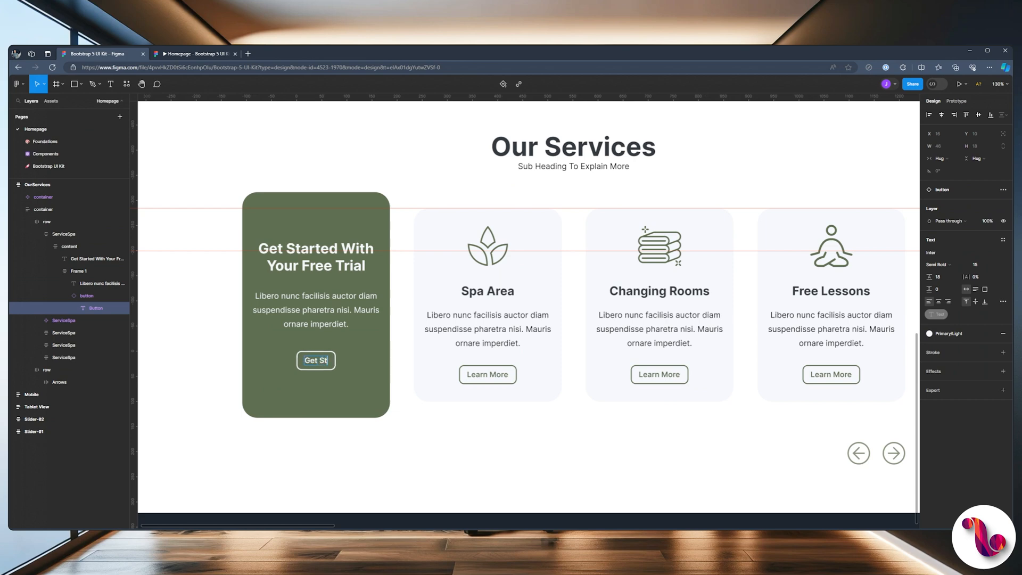
{"action": "type", "text": "arted Today"}
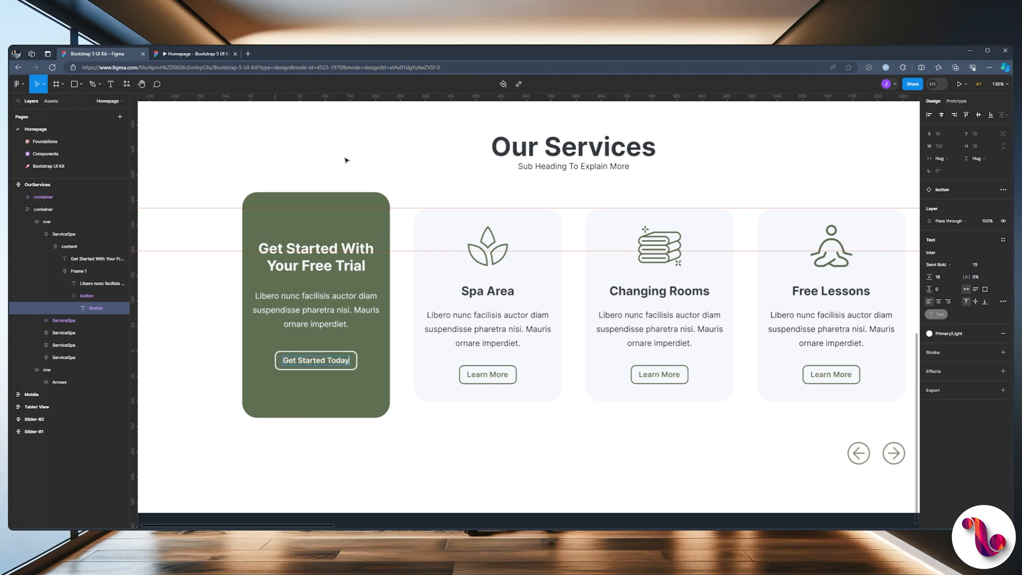
{"action": "key", "text": "Escape"}
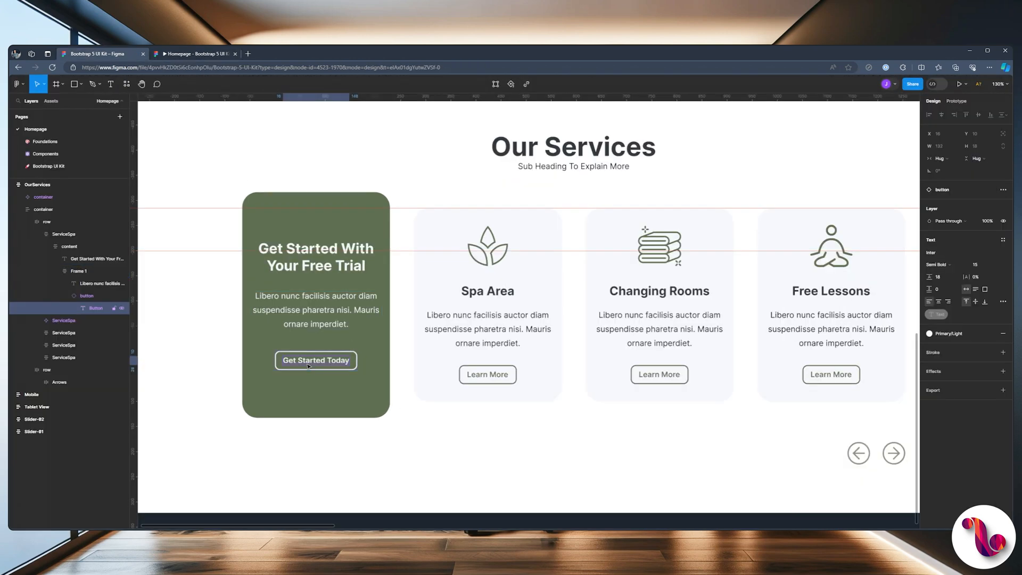
Step: Set the Size property of the green card's Get Started Today button to L
{"action": "left_click", "coordinate": [303, 358]}
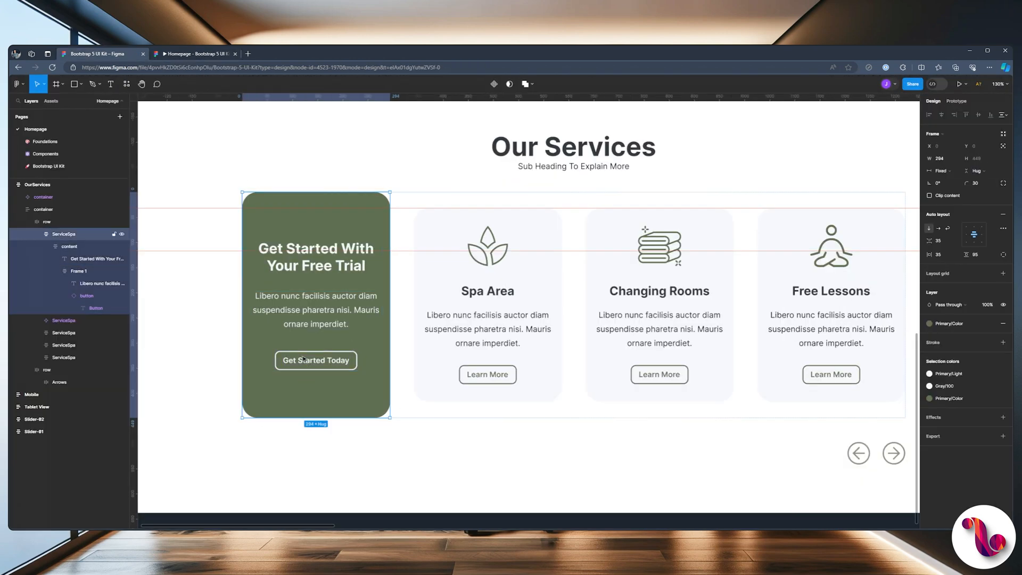
{"action": "left_click", "coordinate": [87, 296]}
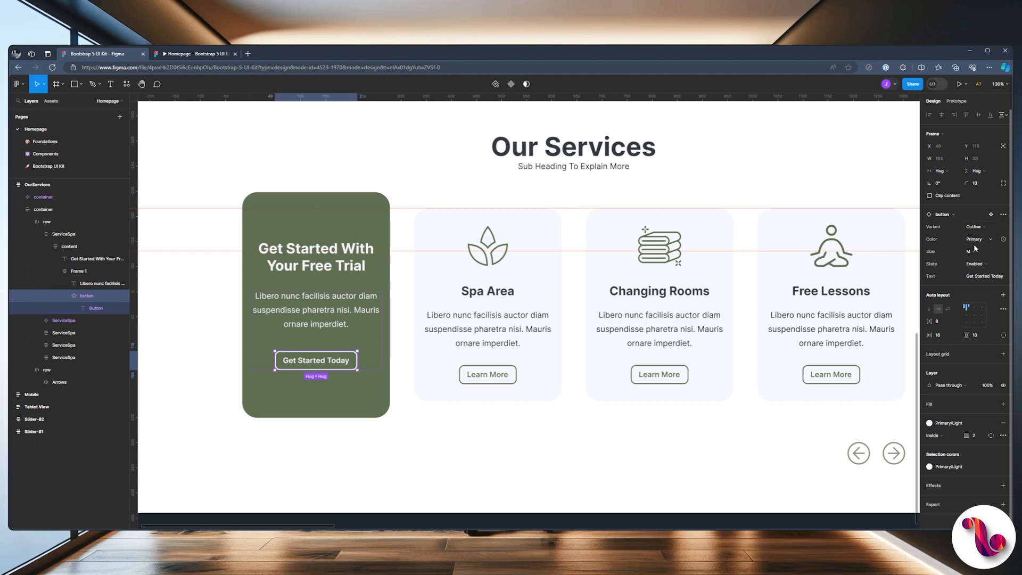
{"action": "left_click", "coordinate": [973, 251]}
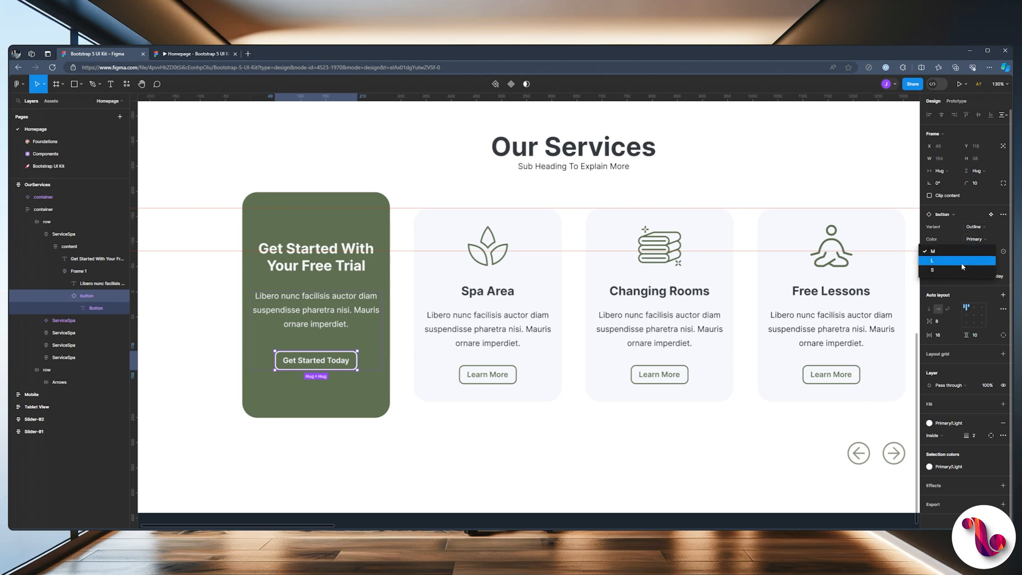
{"action": "left_click", "coordinate": [961, 261]}
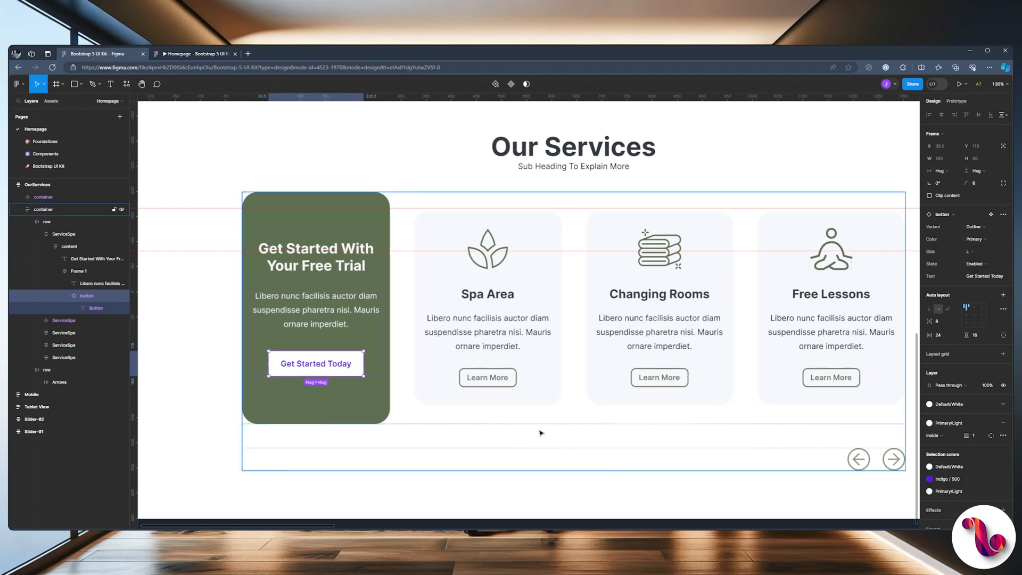
{"action": "left_click", "coordinate": [541, 433]}
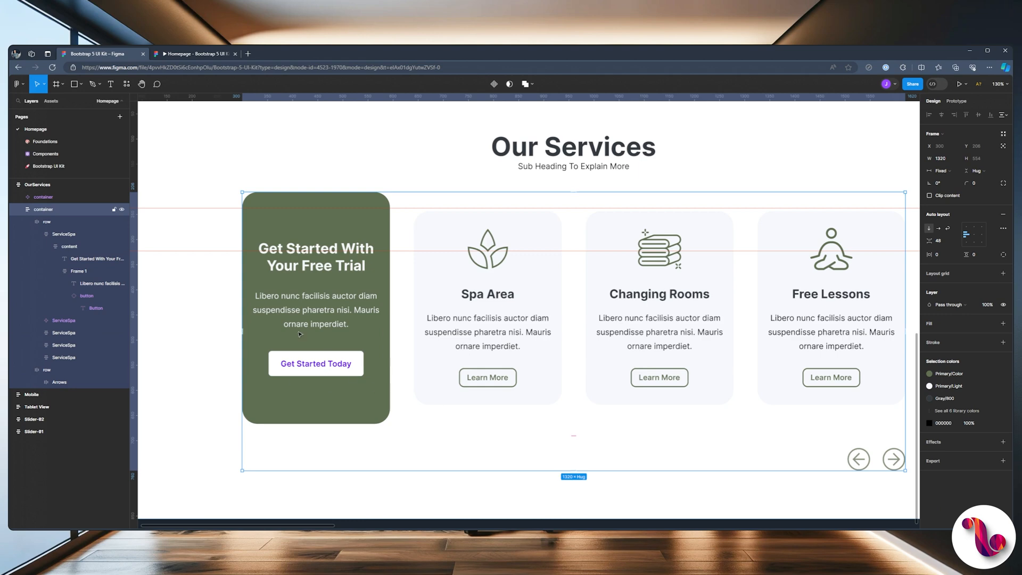
Step: Apply the Primary/Color style to the green card's Get Started Today button text and check it in the prototype preview
{"action": "left_click", "coordinate": [295, 360], "text": "ctrl"}
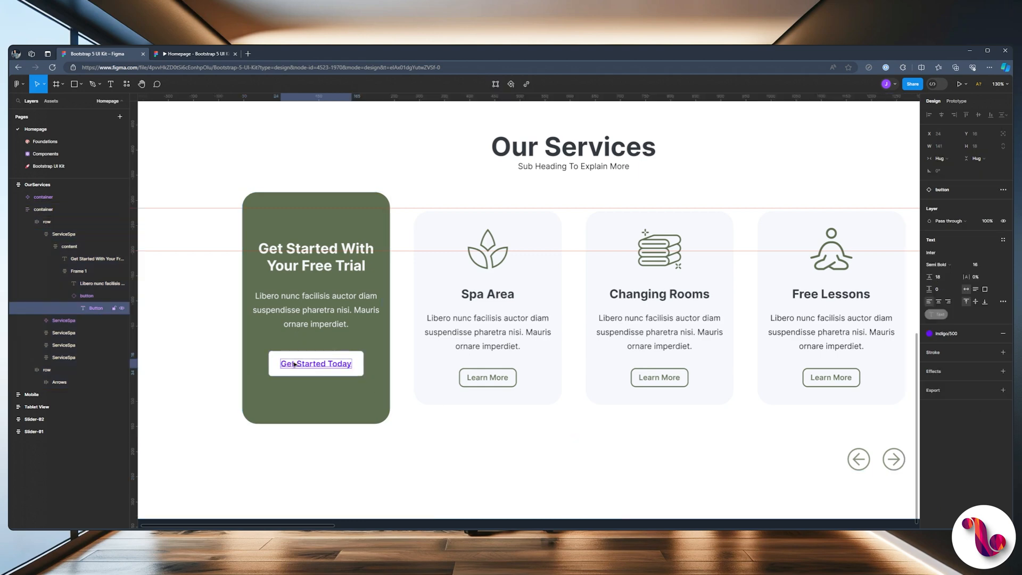
{"action": "left_click", "coordinate": [929, 333]}
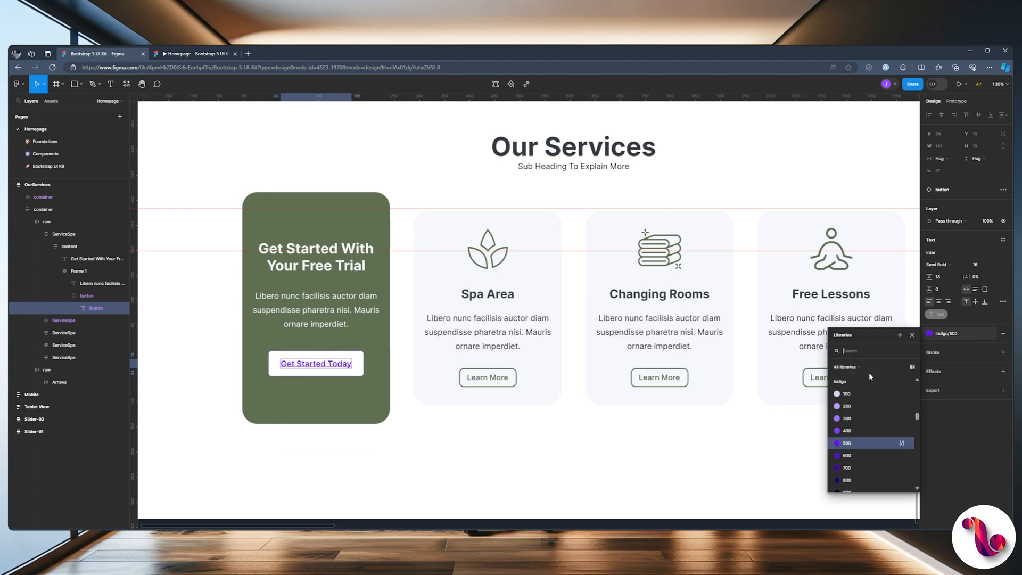
{"action": "scroll", "coordinate": [862, 413], "scroll_direction": "up", "scroll_amount": 10}
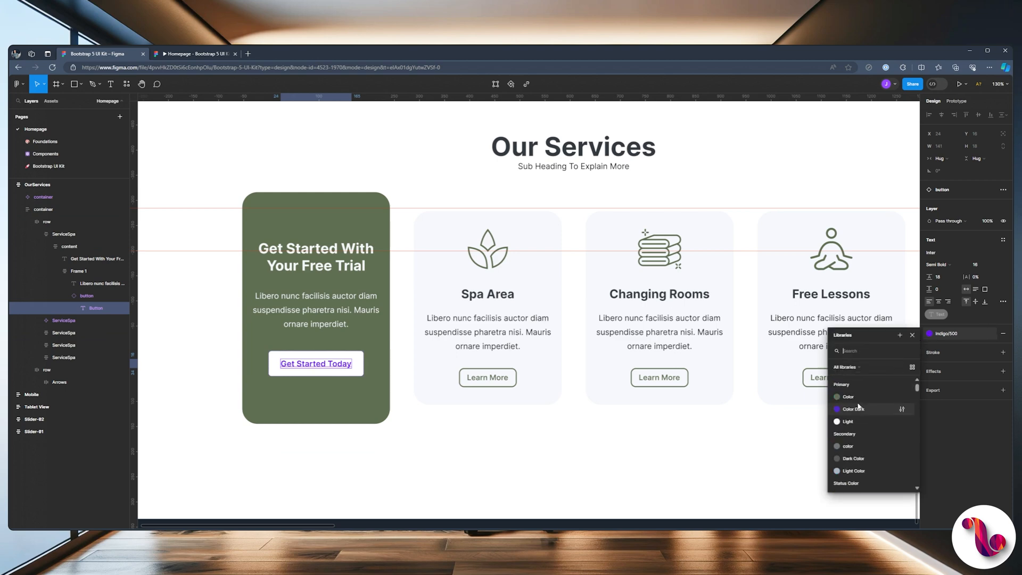
{"action": "left_click", "coordinate": [834, 397]}
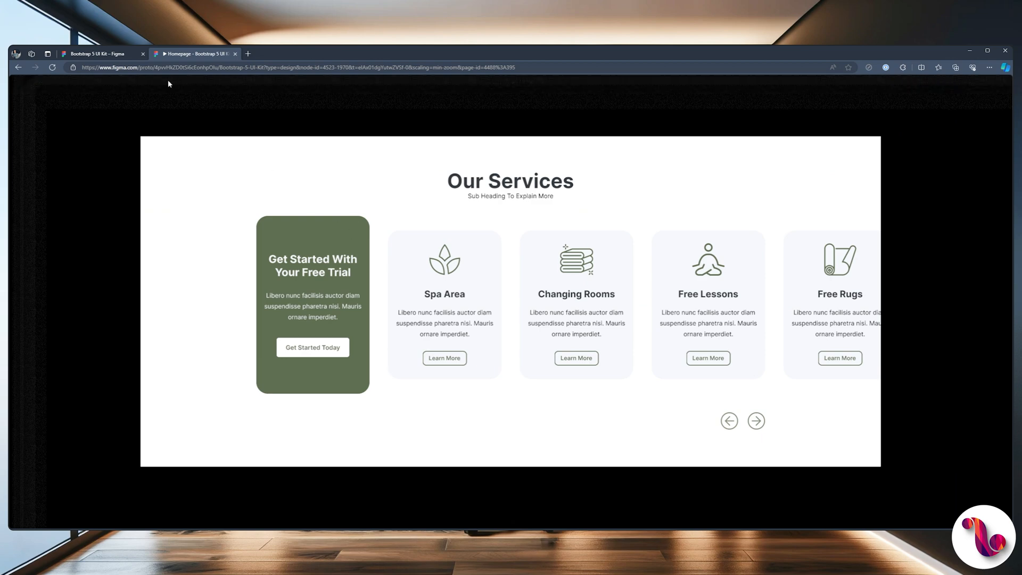
{"action": "left_click", "coordinate": [101, 54]}
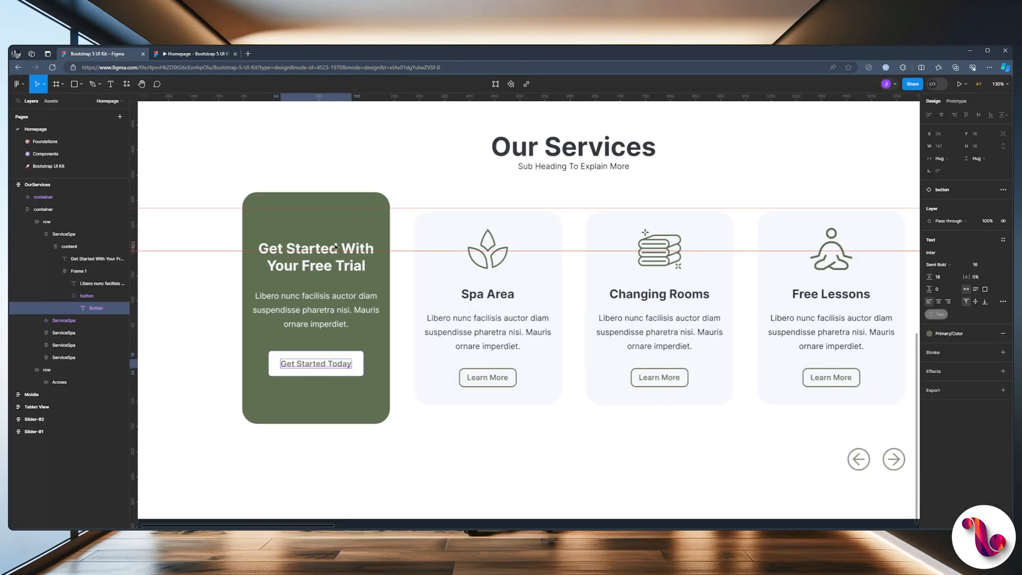
Step: Set the green free-trial card's width to 350 and check it in the prototype preview
{"action": "left_click", "coordinate": [941, 158]}
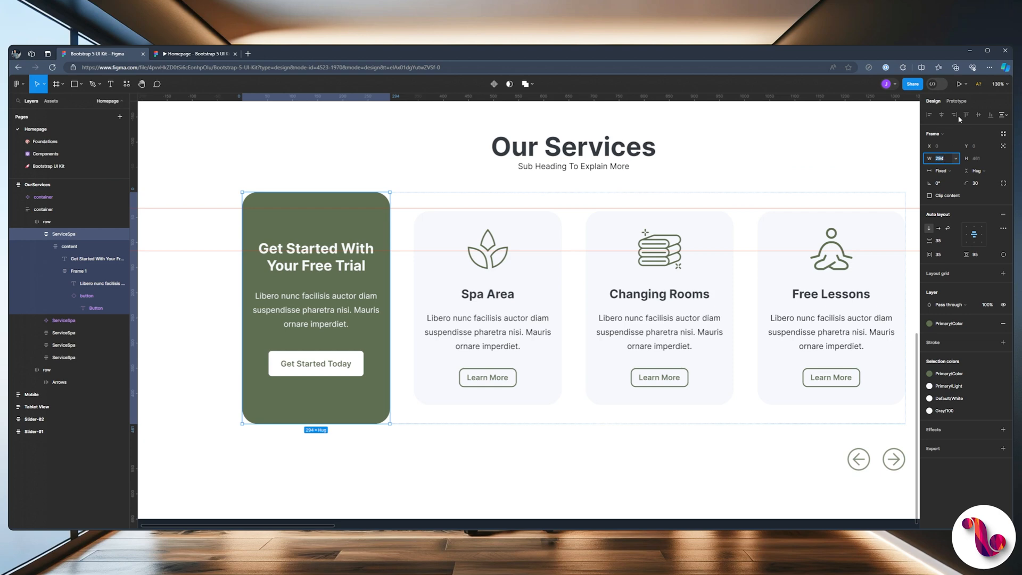
{"action": "key", "text": "Return"}
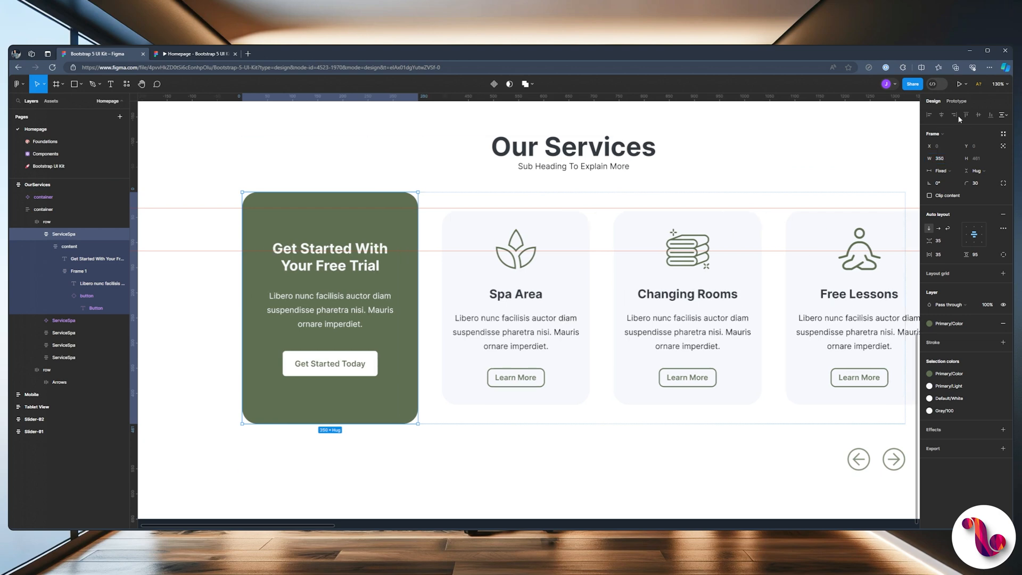
{"action": "left_click", "coordinate": [193, 54]}
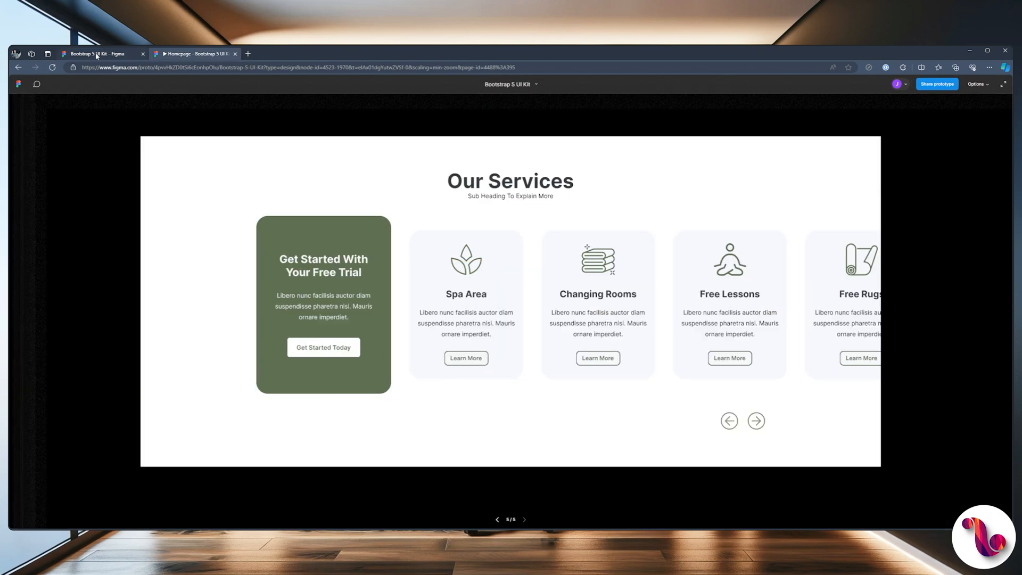
{"action": "left_click", "coordinate": [96, 54]}
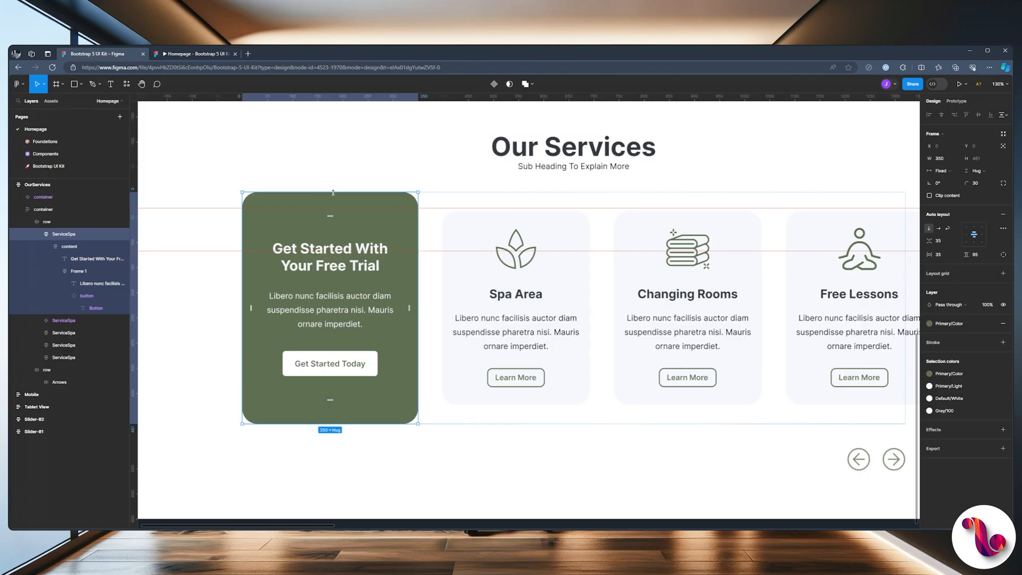
Step: Run the Shadow Maker plugin on the green card and aim its layered shadow diagonally down and to the right
{"action": "scroll", "coordinate": [338, 198], "scroll_direction": "up", "scroll_amount": 2}
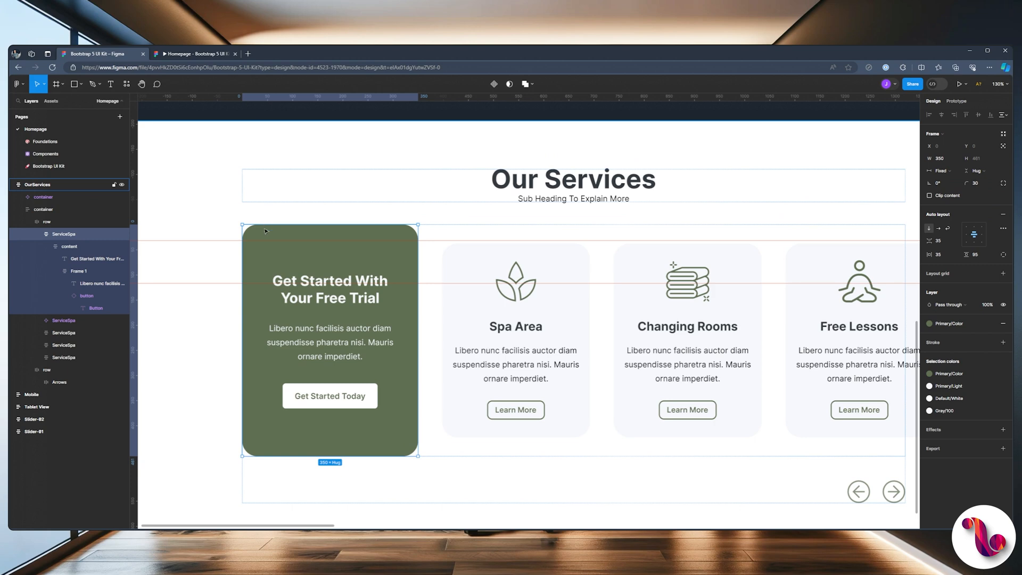
{"action": "left_click", "coordinate": [38, 233]}
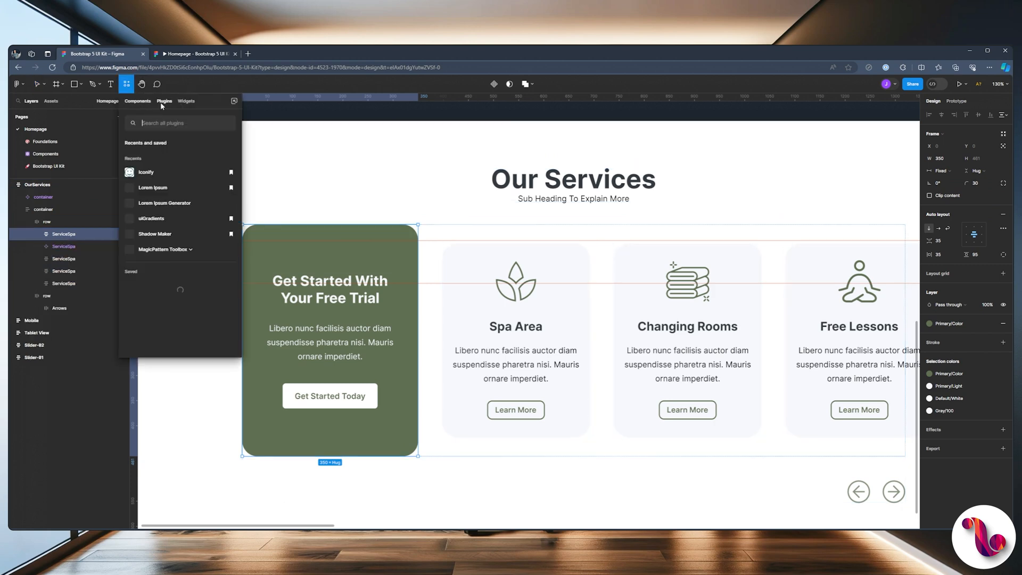
{"action": "left_click", "coordinate": [155, 234]}
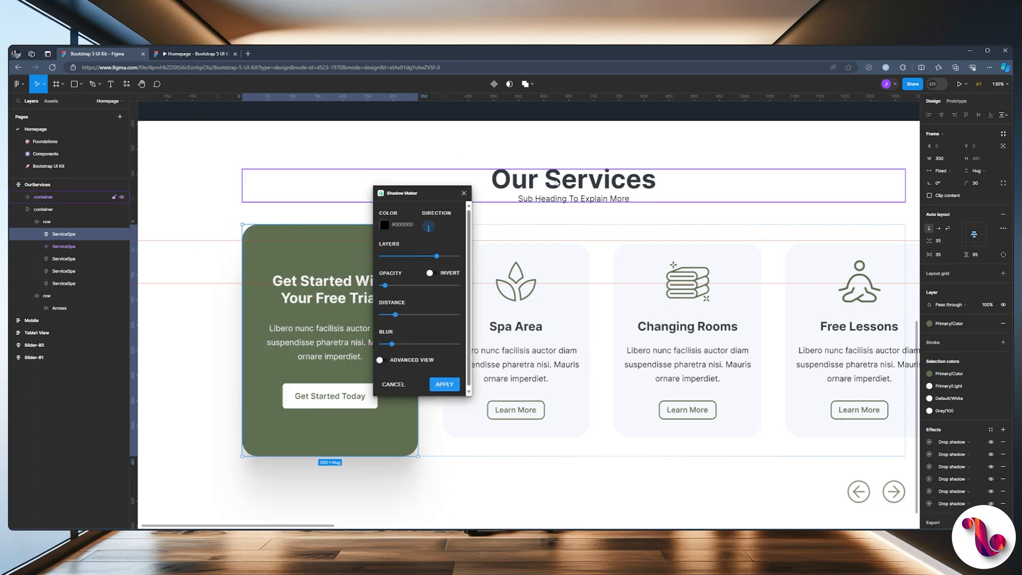
{"action": "left_click_drag", "start_coordinate": [428, 195], "coordinate": [556, 181]}
{"action": "left_click", "coordinate": [559, 216]}
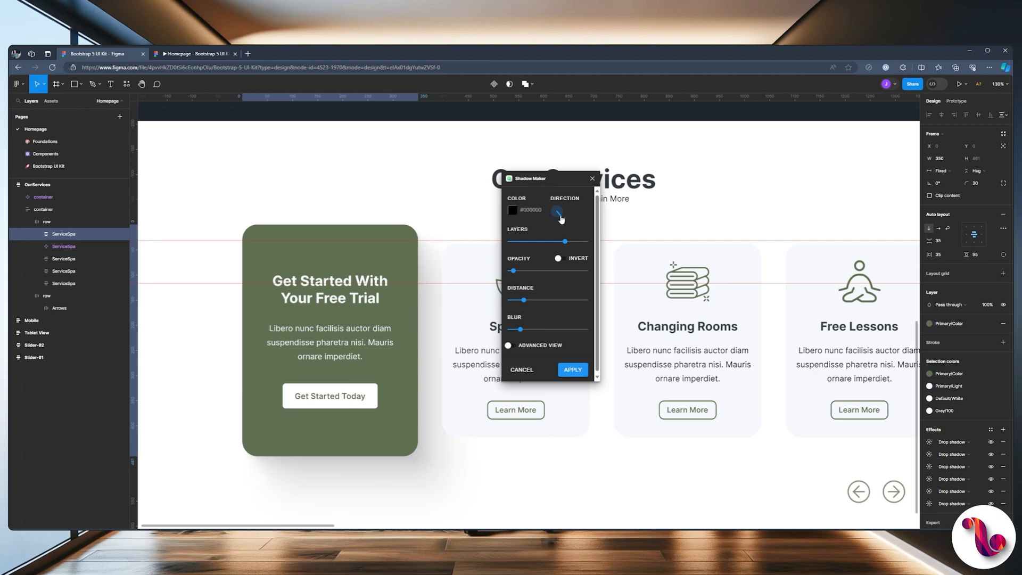
Step: Increase the green card's shadow opacity slightly, comparing the shadow in the prototype preview before and after
{"action": "left_click", "coordinate": [176, 55]}
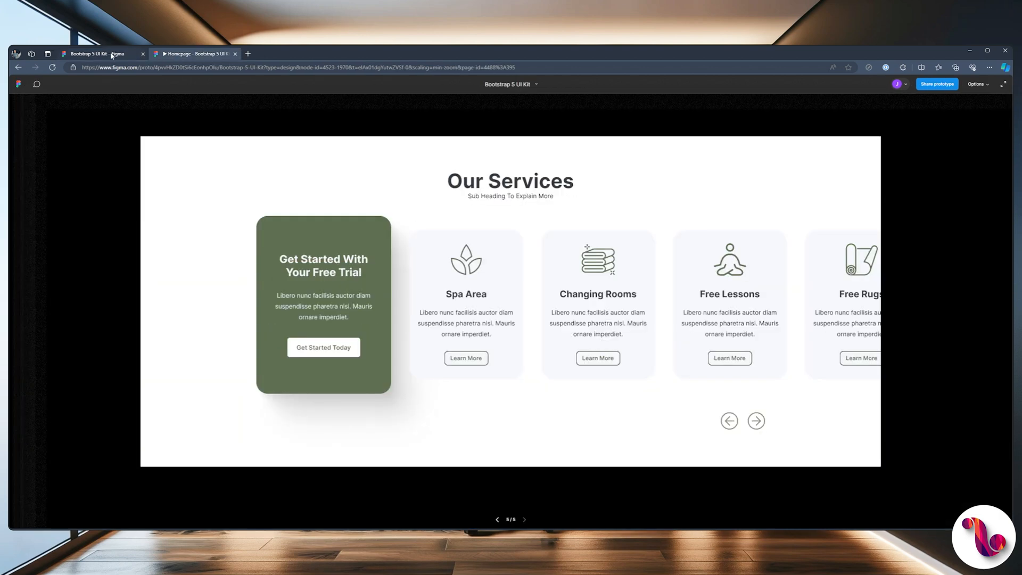
{"action": "left_click", "coordinate": [111, 55]}
{"action": "left_click_drag", "start_coordinate": [521, 270], "coordinate": [517, 274]}
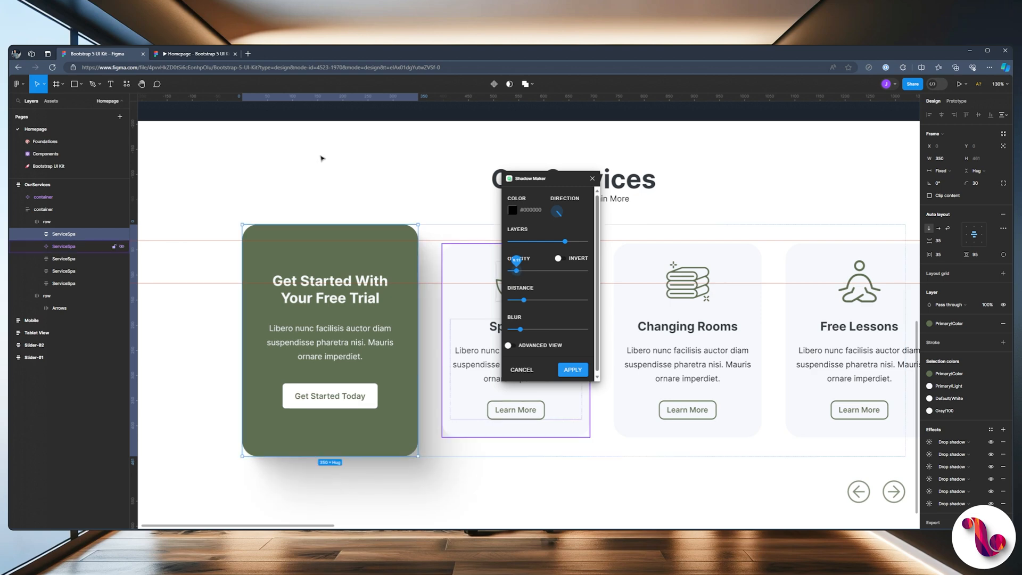
{"action": "left_click", "coordinate": [181, 54]}
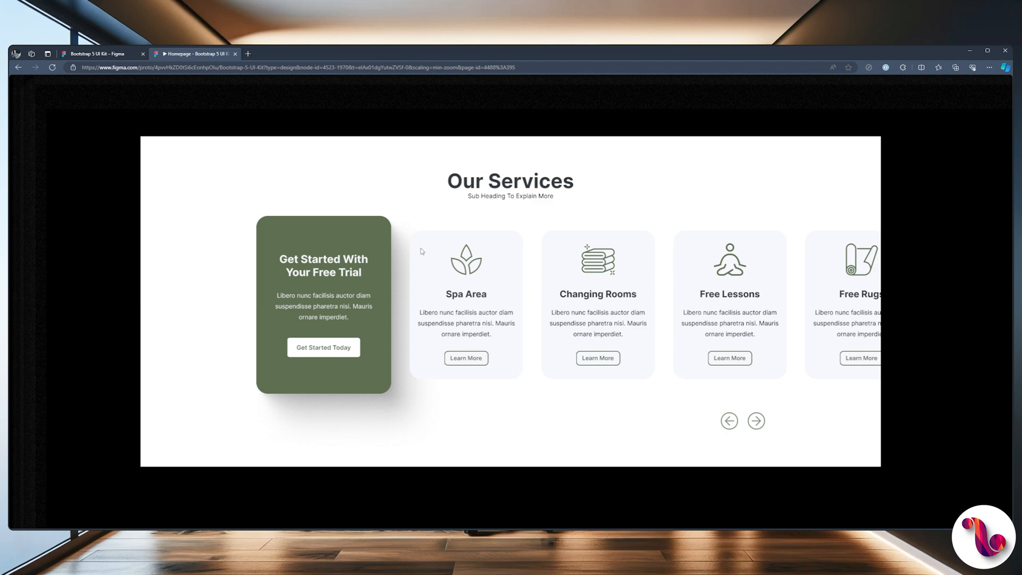
{"action": "left_click", "coordinate": [103, 55]}
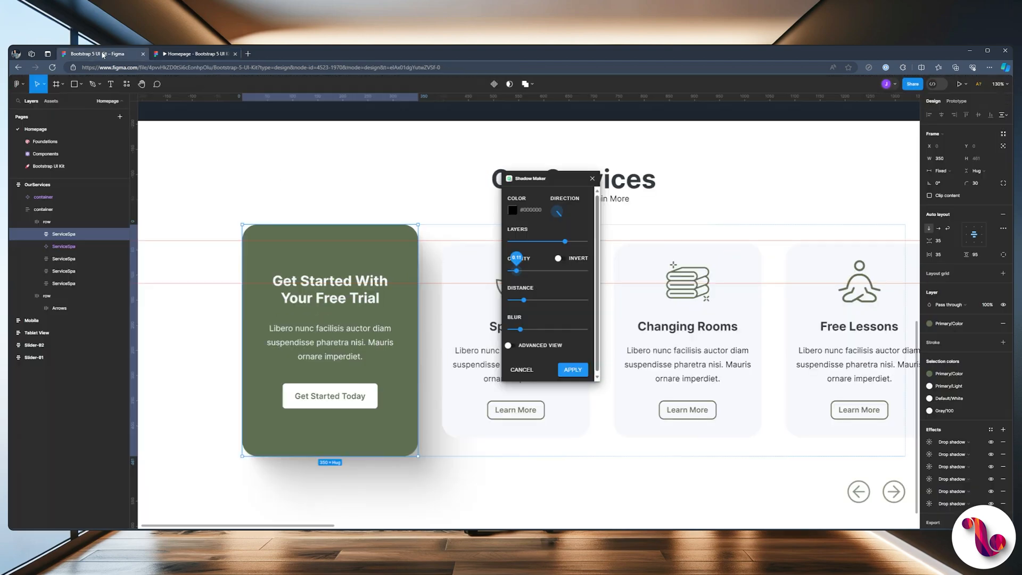
Step: Redirect the green card's shadow diagonally down and to the left, checking the angle in the prototype preview
{"action": "left_click", "coordinate": [554, 217]}
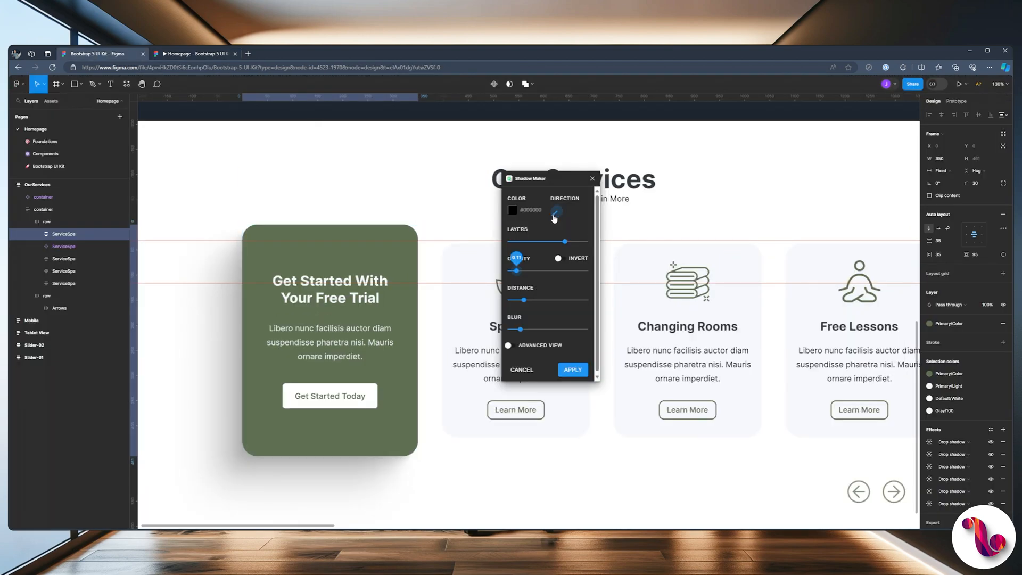
{"action": "left_click_drag", "start_coordinate": [552, 215], "coordinate": [553, 215]}
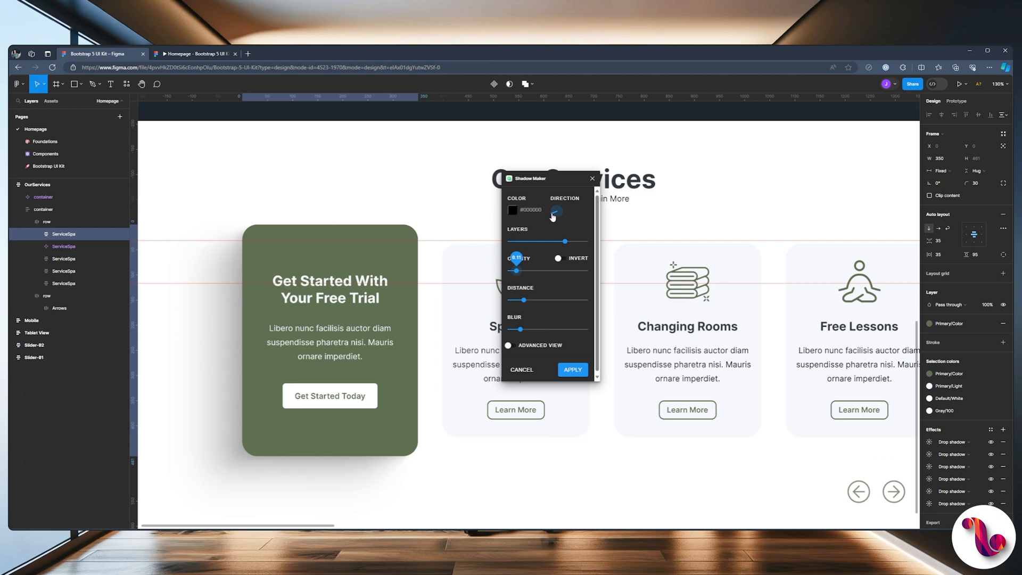
{"action": "left_click", "coordinate": [190, 54]}
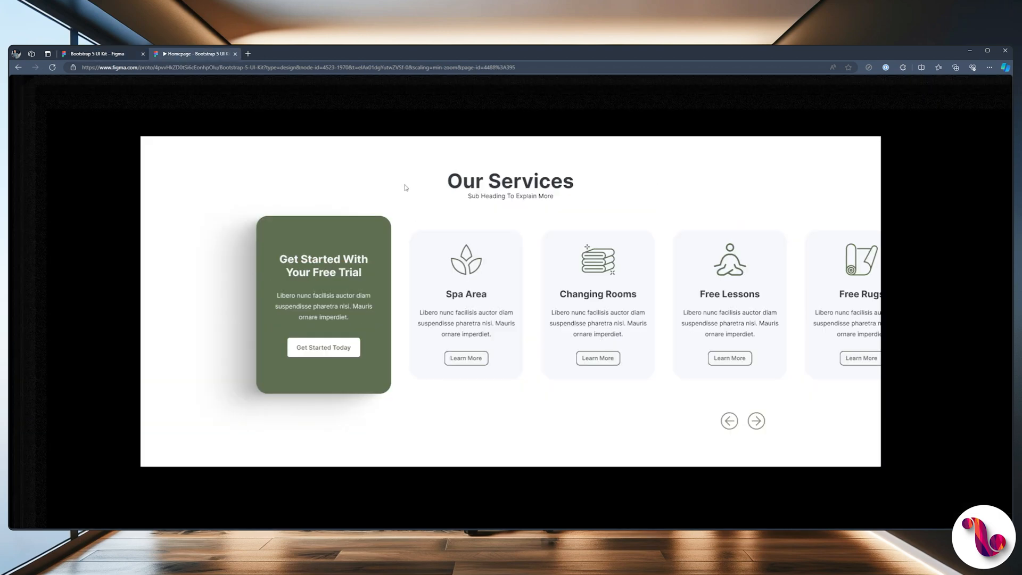
{"action": "left_click", "coordinate": [89, 55]}
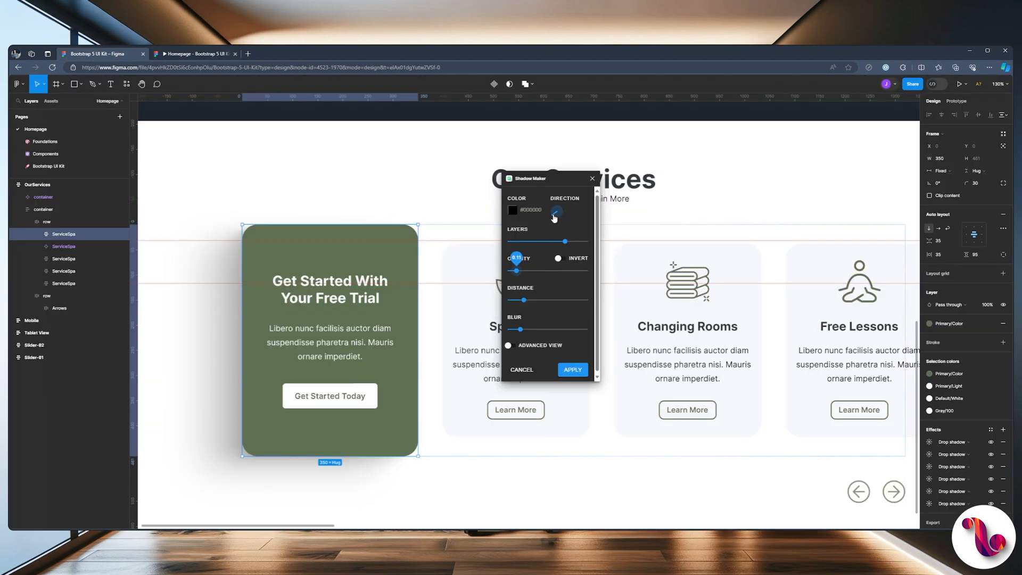
{"action": "left_click_drag", "start_coordinate": [554, 217], "coordinate": [551, 220]}
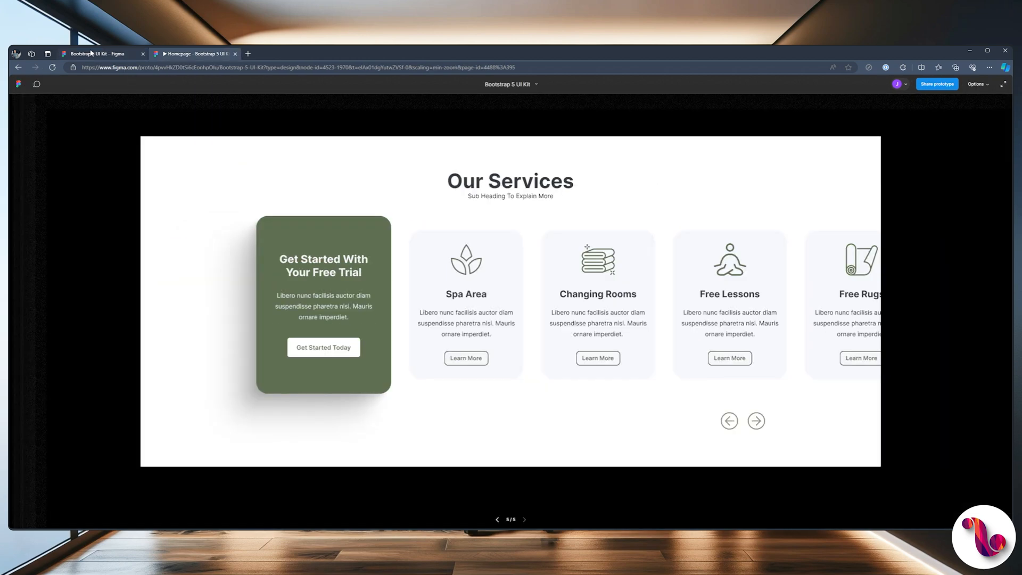
{"action": "left_click", "coordinate": [91, 53]}
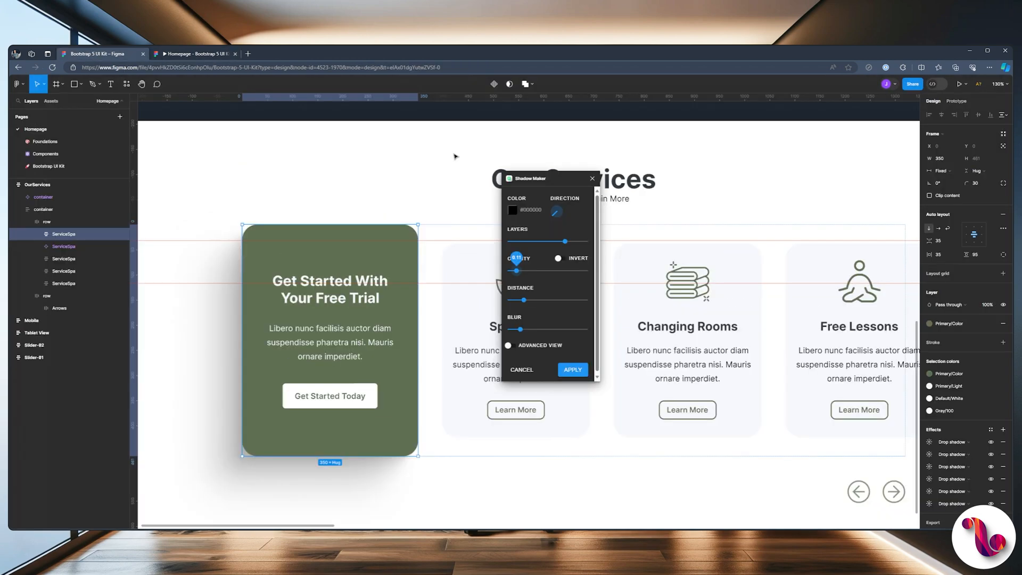
Step: Apply the Shadow Maker settings to the green card and review the whole Our Services section in the prototype preview
{"action": "left_click", "coordinate": [569, 368]}
{"action": "left_click", "coordinate": [330, 183]}
{"action": "scroll", "coordinate": [331, 182], "scroll_direction": "down", "scroll_amount": 5}
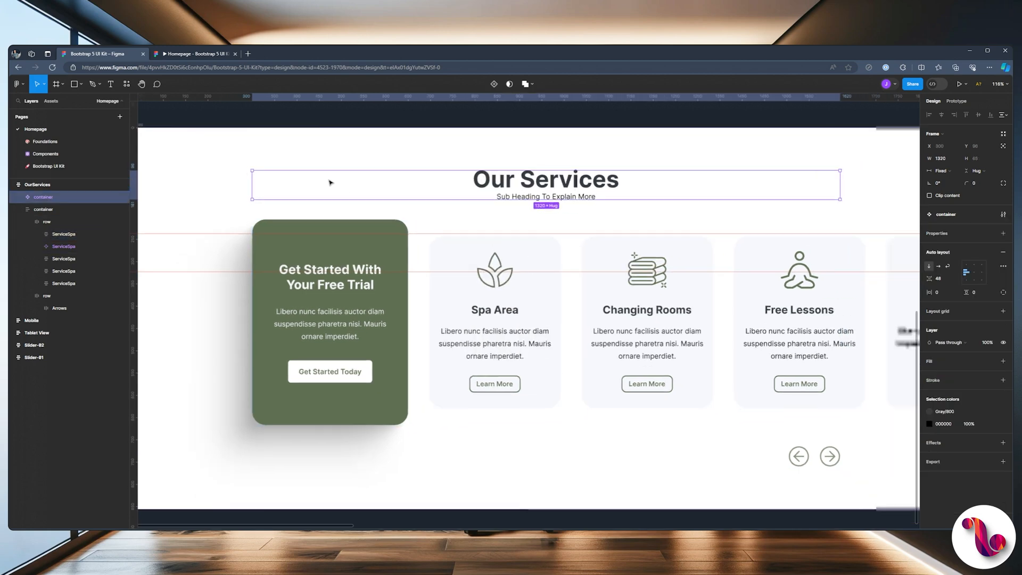
{"action": "scroll", "coordinate": [330, 182], "scroll_direction": "down", "scroll_amount": 3}
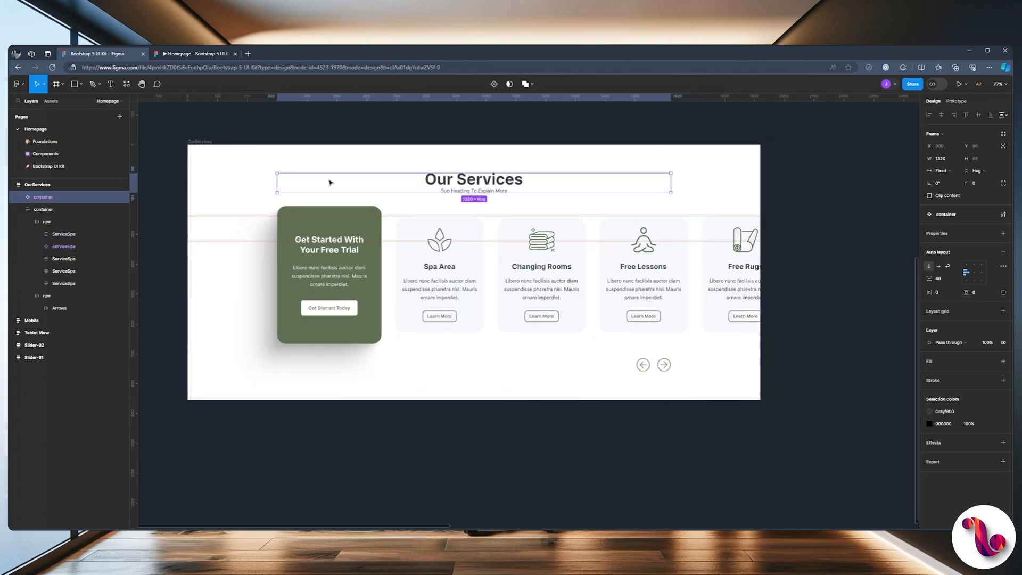
{"action": "left_click", "coordinate": [342, 150]}
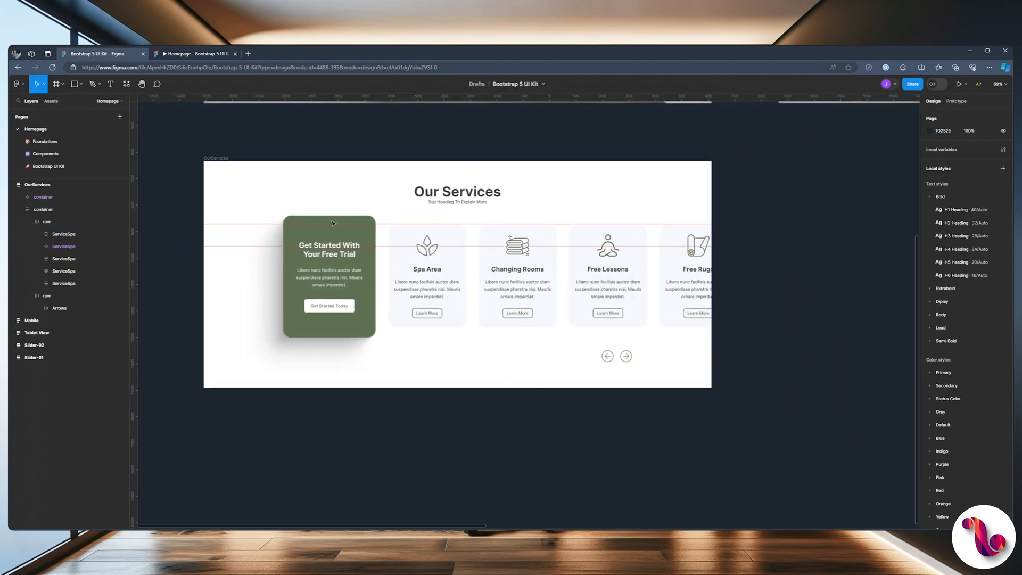
{"action": "scroll", "coordinate": [330, 221], "scroll_direction": "up", "scroll_amount": 3}
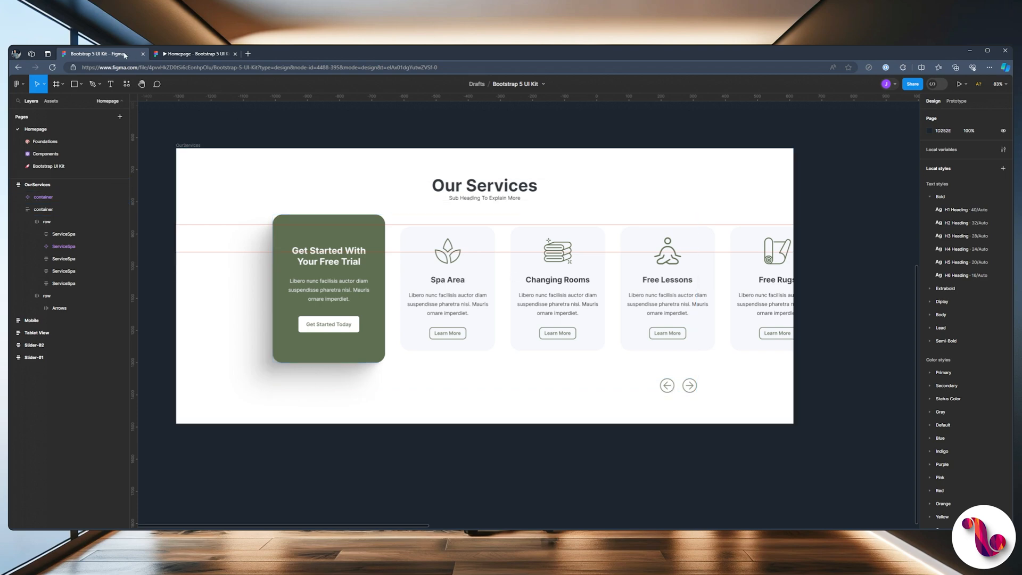
{"action": "left_click", "coordinate": [176, 55]}
{"action": "left_click", "coordinate": [116, 56]}
Step: Move the arrows row out of its container and place it as the last item directly inside the OurServices frame
{"action": "left_click", "coordinate": [624, 385]}
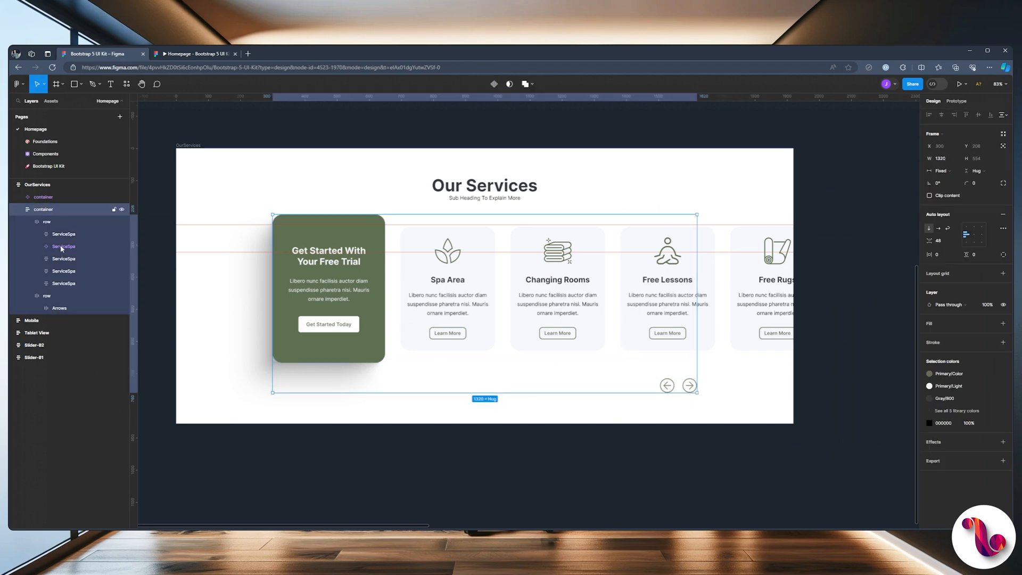
{"action": "left_click", "coordinate": [47, 296]}
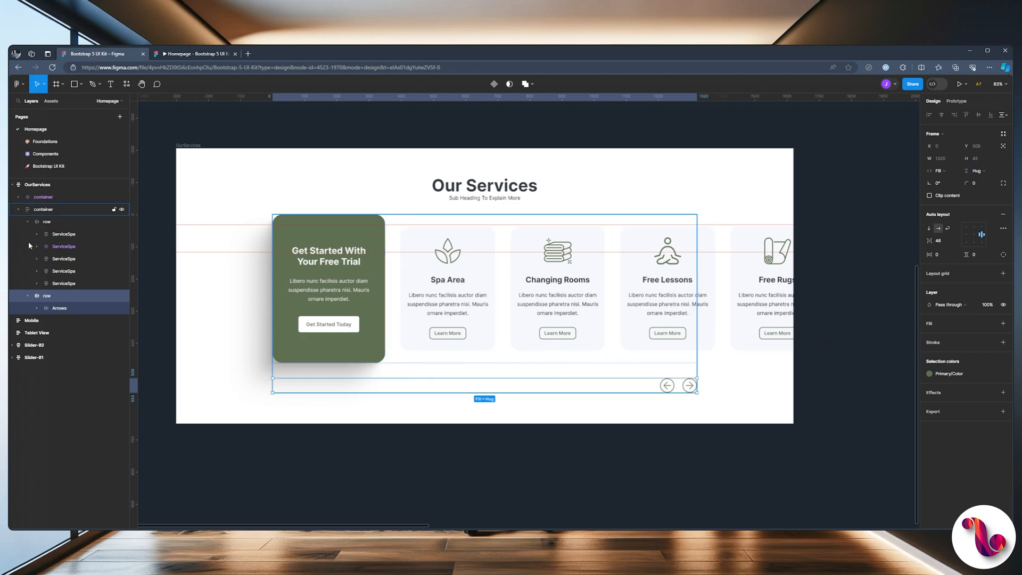
{"action": "left_click", "coordinate": [28, 296]}
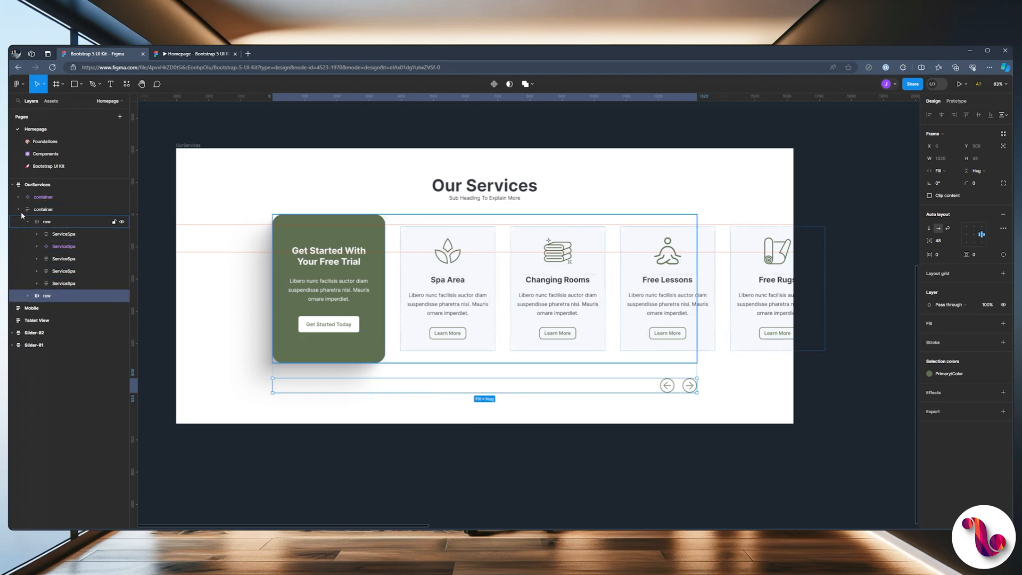
{"action": "left_click_drag", "start_coordinate": [58, 295], "coordinate": [46, 188]}
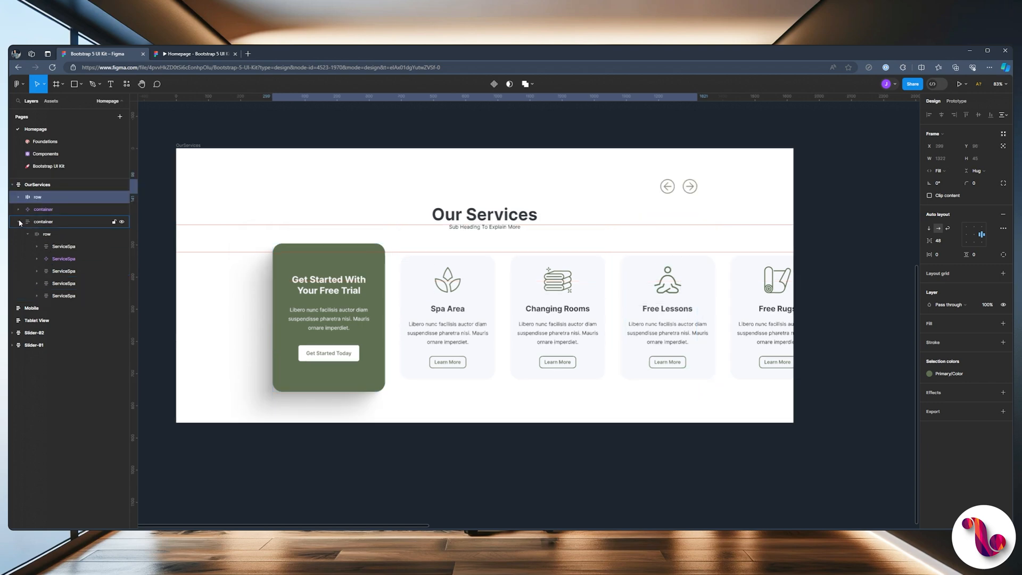
{"action": "left_click_drag", "start_coordinate": [44, 232], "coordinate": [62, 224]}
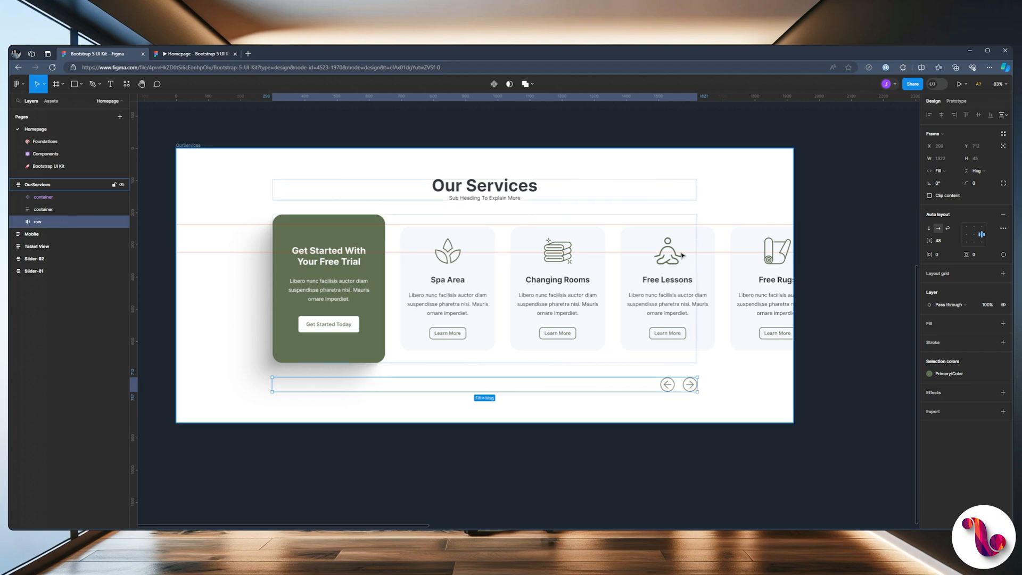
Step: Set the OurServices frame's horizontal auto layout padding to 48
{"action": "key", "text": "shift+Return"}
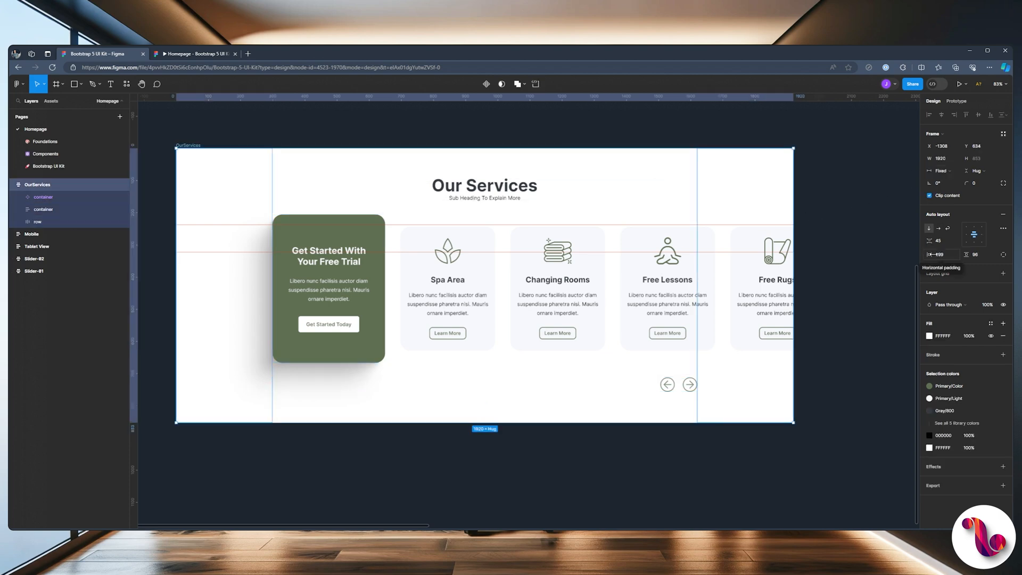
{"action": "left_click_drag", "start_coordinate": [931, 255], "coordinate": [741, 262]}
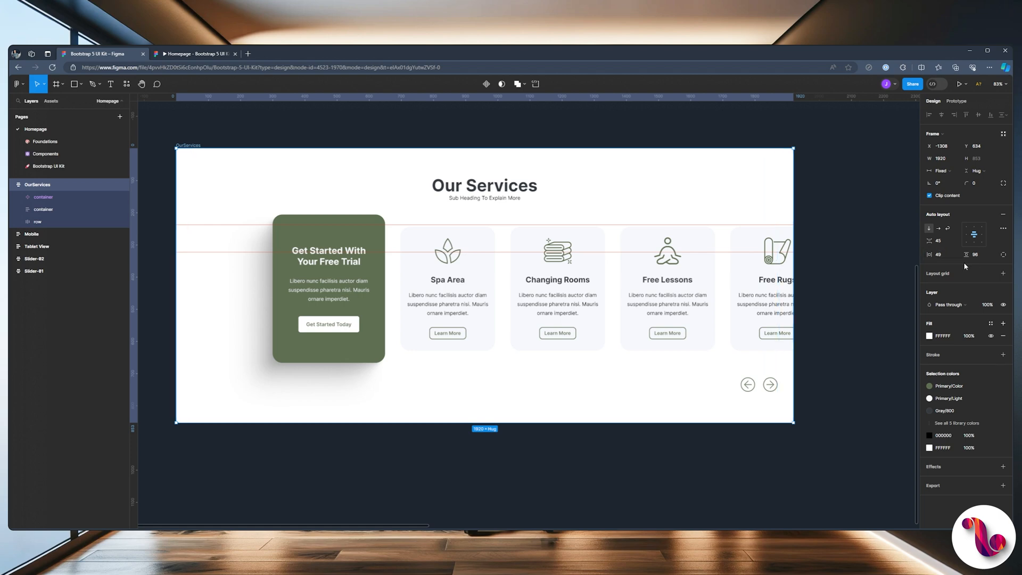
{"action": "type", "text": "48"}
{"action": "key", "text": "Return"}
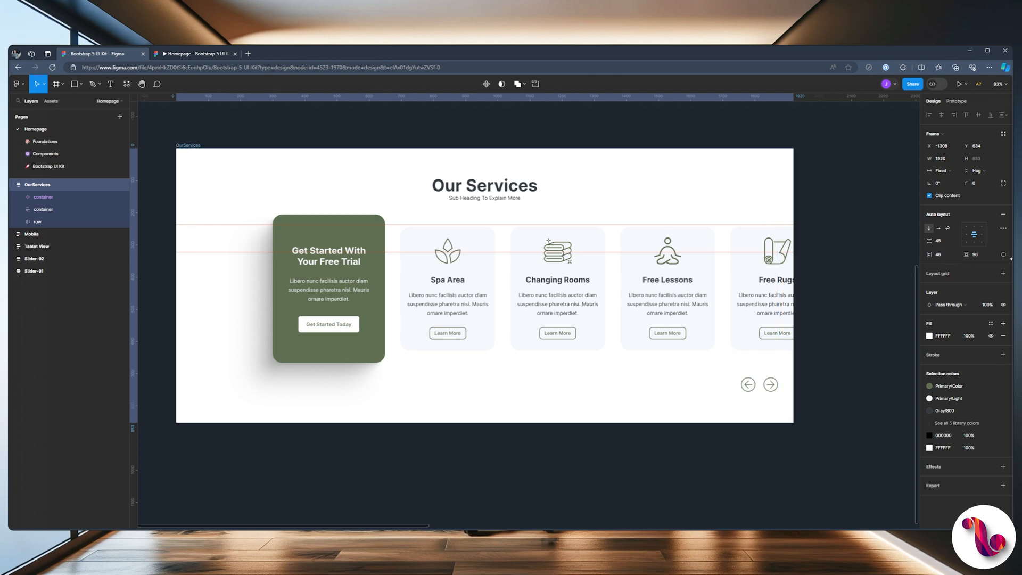
Step: Check the navigation arrows in the prototype preview and set the right arrow's opacity to 100%
{"action": "left_click", "coordinate": [196, 55]}
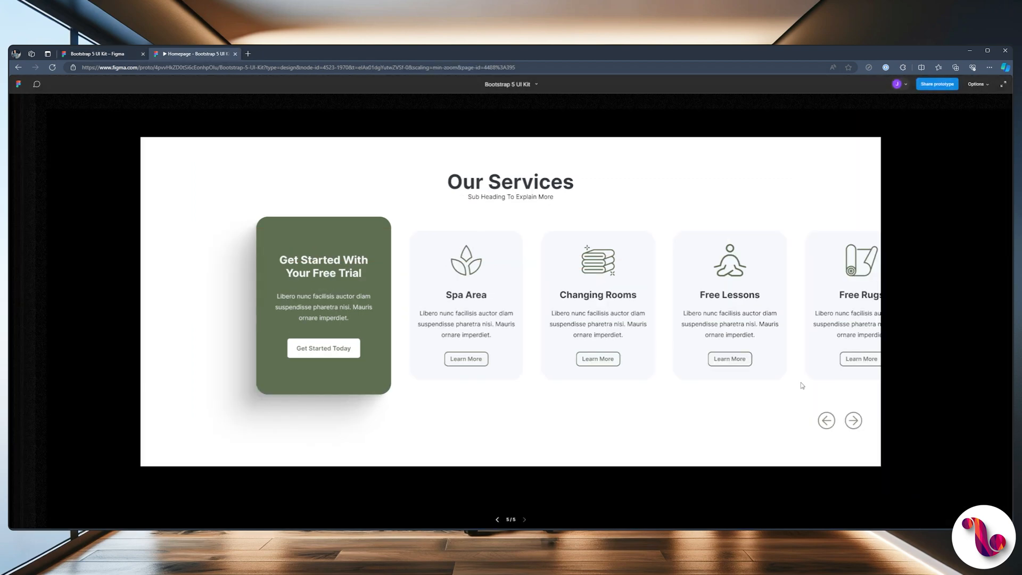
{"action": "left_click", "coordinate": [96, 55]}
{"action": "left_click", "coordinate": [768, 387]}
{"action": "double_click", "coordinate": [768, 387]}
{"action": "left_click", "coordinate": [770, 385]}
{"action": "left_click", "coordinate": [988, 234]}
{"action": "type", "text": "1"}
{"action": "type", "text": "00"}
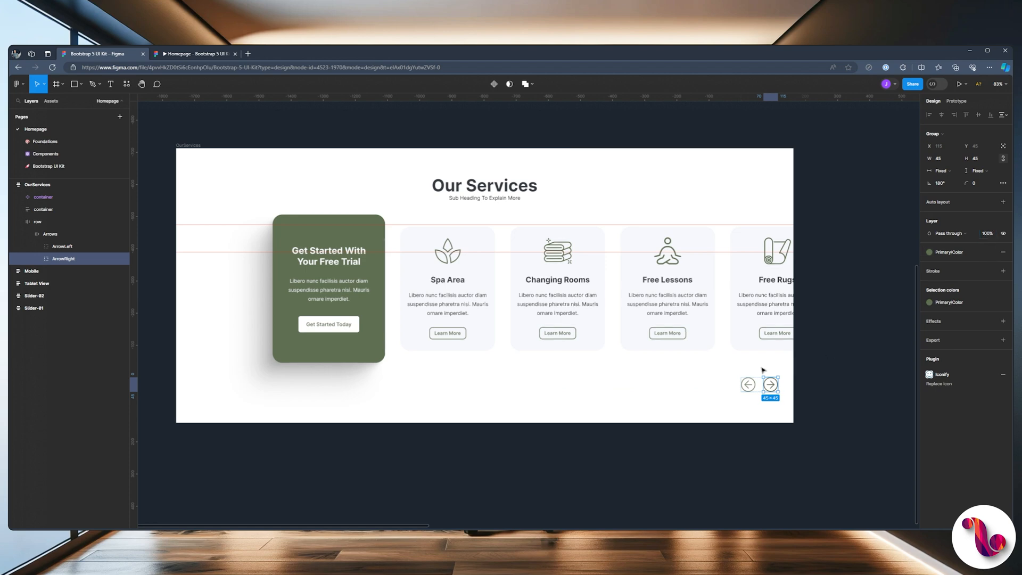
Step: Set the left navigation arrow's opacity to 50% and review the Our Services section in the prototype preview
{"action": "left_click", "coordinate": [752, 383]}
{"action": "key", "text": "5"}
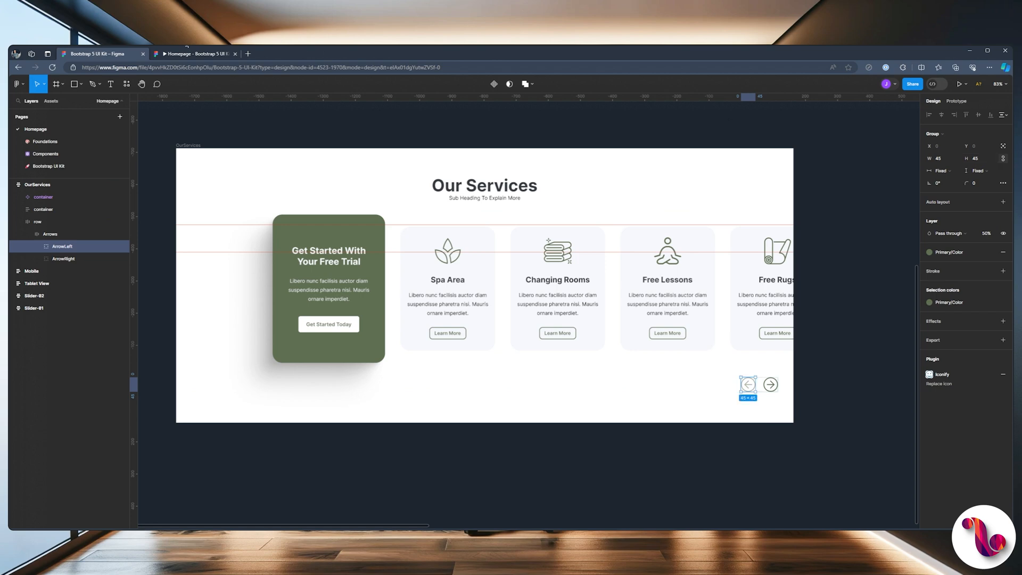
{"action": "left_click", "coordinate": [185, 54]}
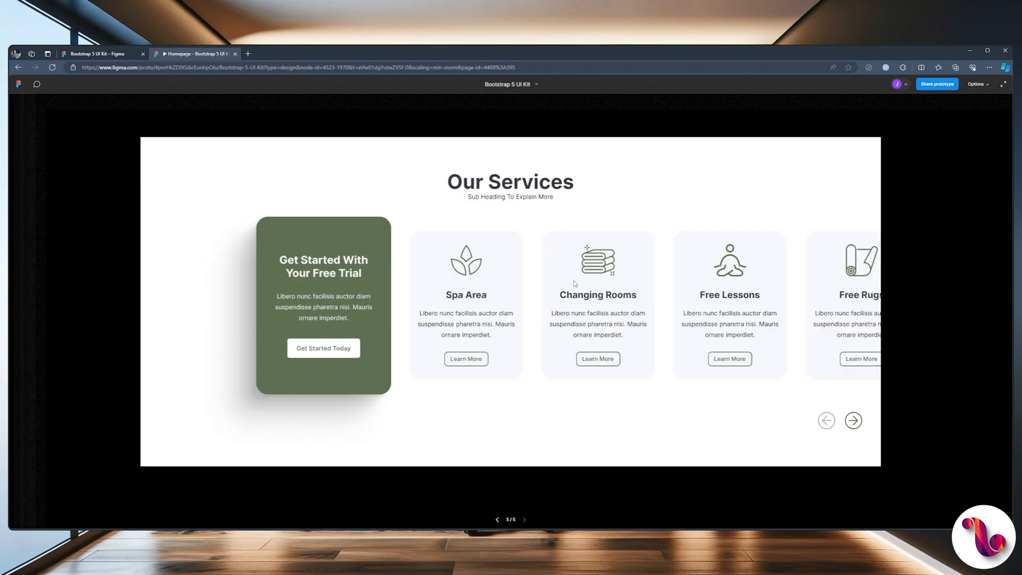
{"action": "left_click", "coordinate": [98, 55]}
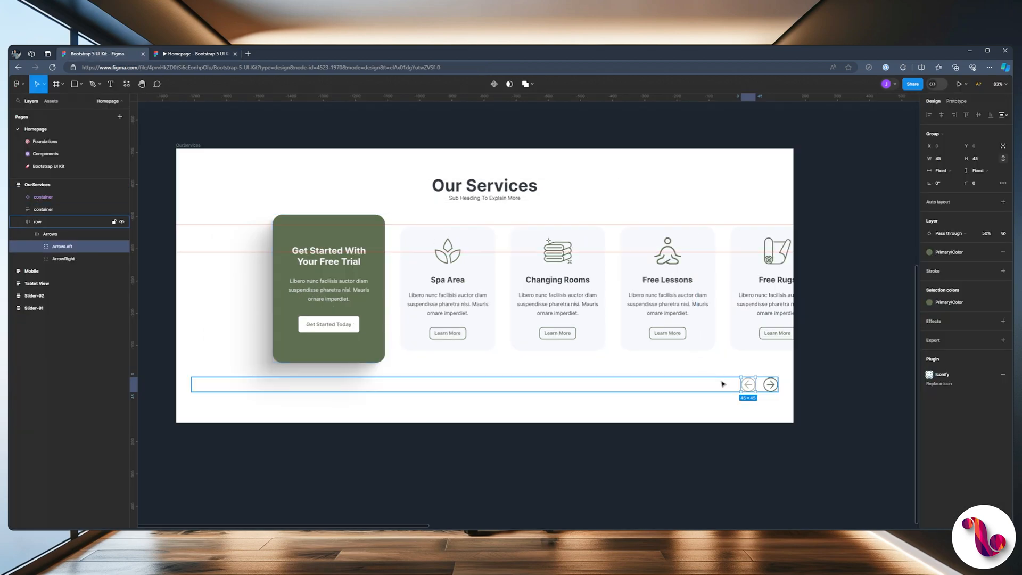
{"action": "left_click", "coordinate": [699, 360]}
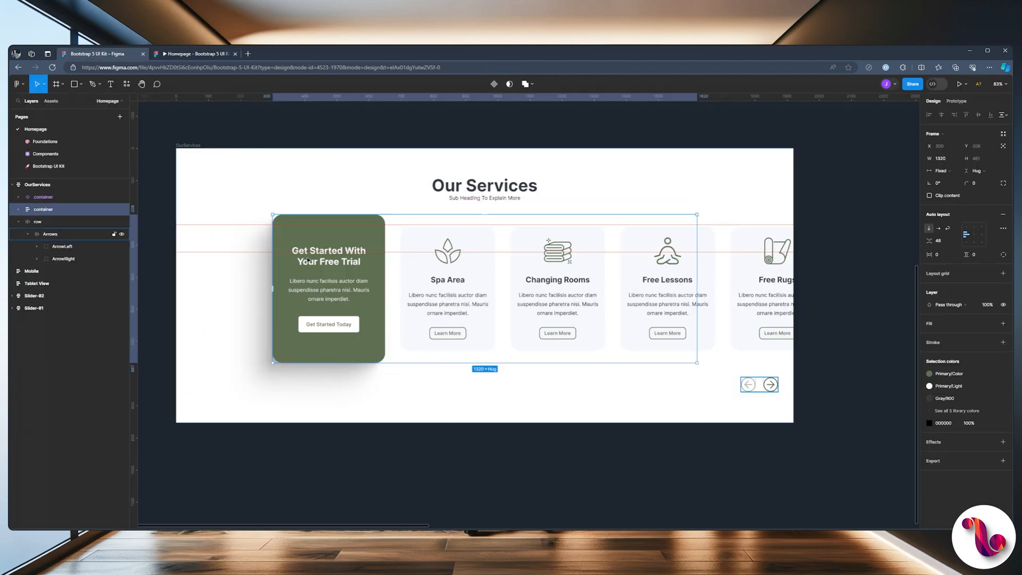
{"action": "left_click", "coordinate": [176, 54]}
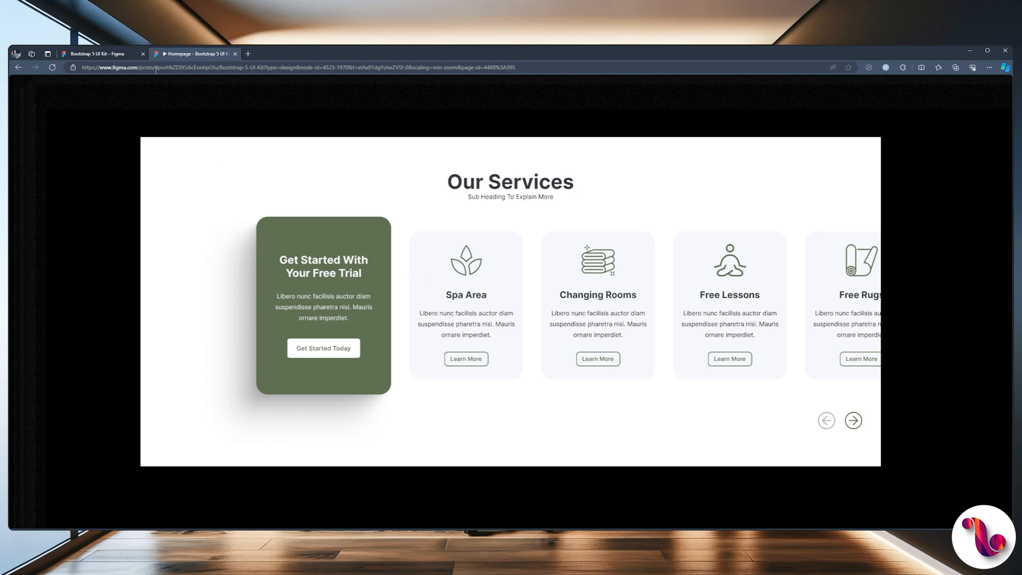
{"action": "left_click", "coordinate": [93, 53]}
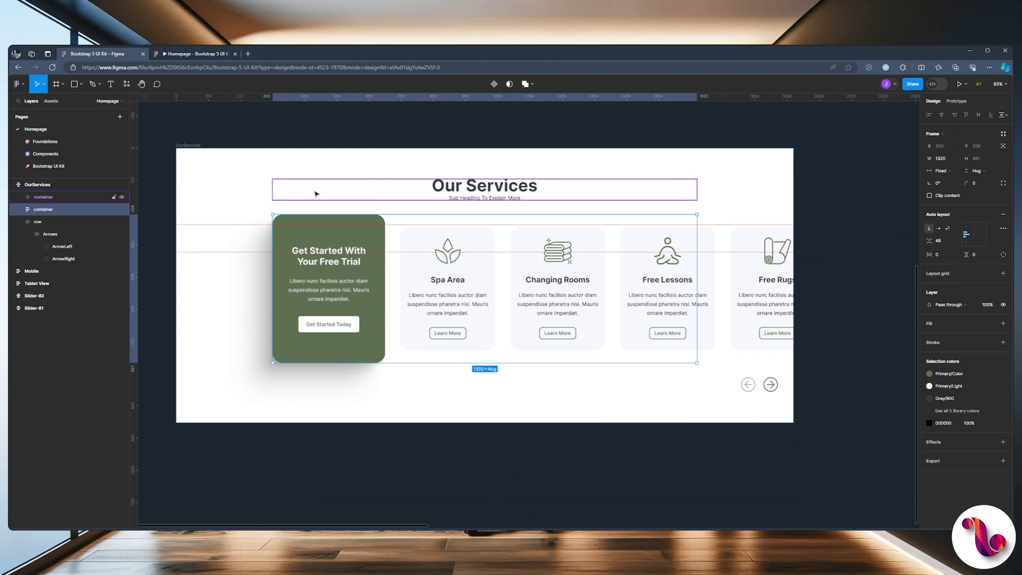
Step: Move the OurServices frame straight up so its upper edge meets the lower edge of the yoga hero slide
{"action": "left_click", "coordinate": [251, 137]}
{"action": "left_click_drag", "start_coordinate": [251, 137], "coordinate": [252, 186]}
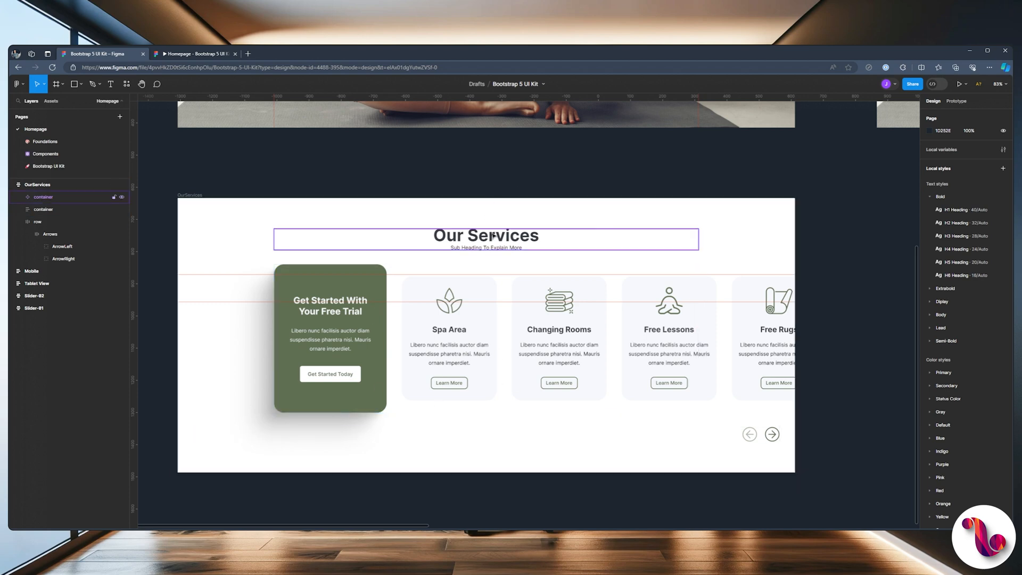
{"action": "scroll", "coordinate": [466, 169], "scroll_direction": "up", "scroll_amount": 4}
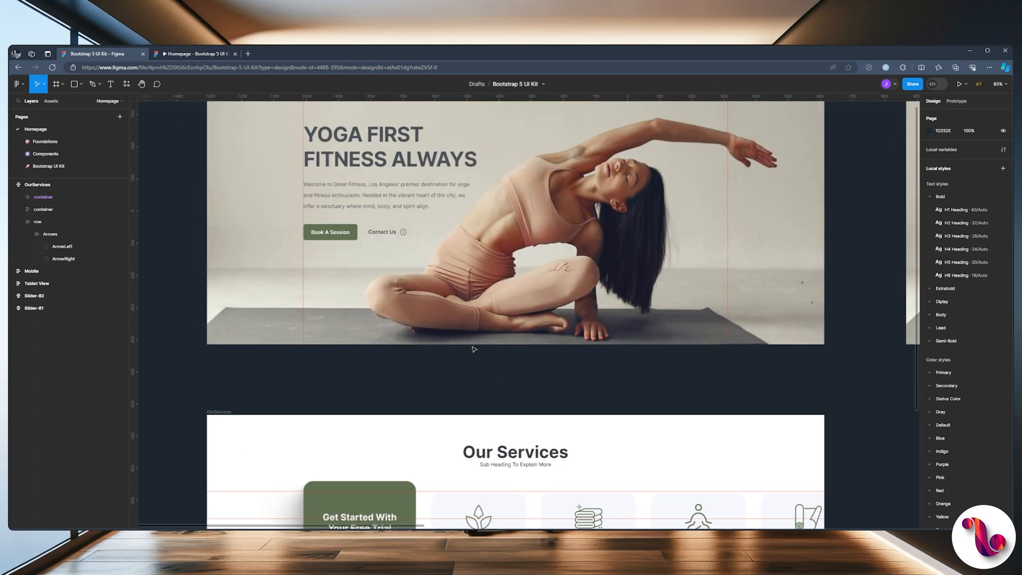
{"action": "left_click_drag", "start_coordinate": [502, 372], "coordinate": [444, 272]}
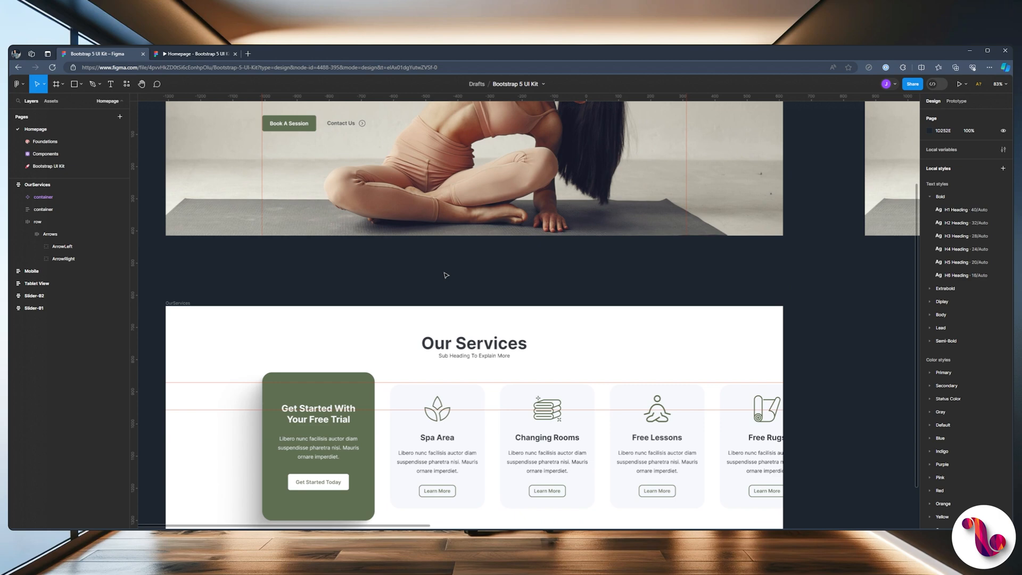
{"action": "scroll", "coordinate": [446, 275], "scroll_direction": "up", "scroll_amount": 1}
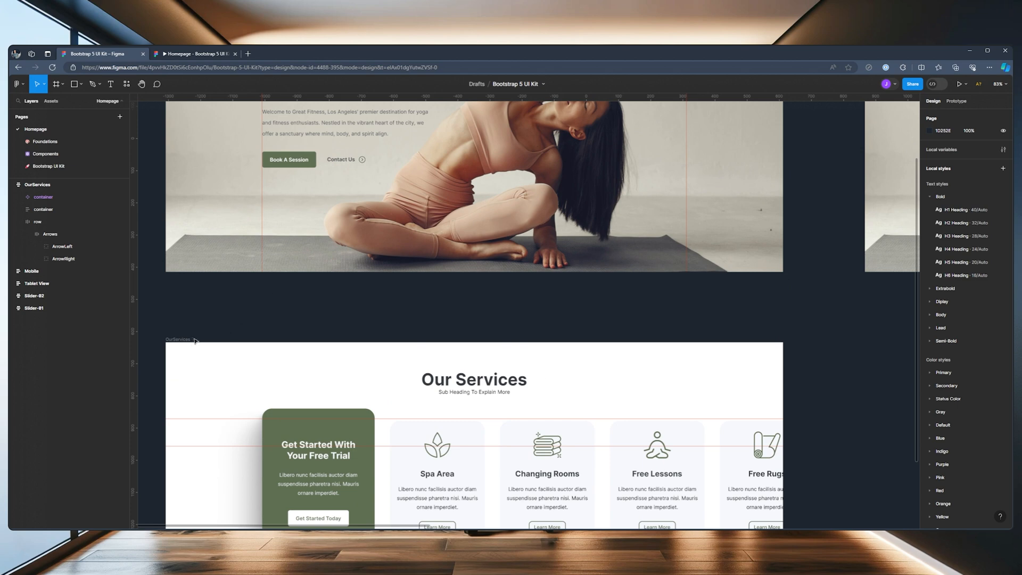
{"action": "left_click_drag", "start_coordinate": [178, 339], "coordinate": [178, 270]}
{"action": "left_click", "coordinate": [846, 372]}
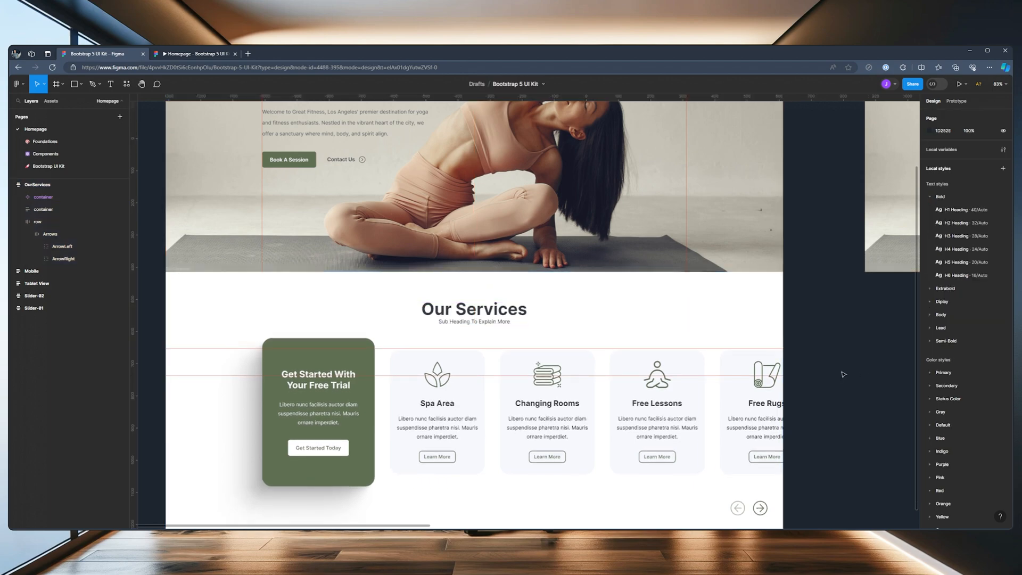
Step: Examine how the yoga hero slide and the Our Services section flow together on the homepage
{"action": "scroll", "coordinate": [839, 374], "scroll_direction": "up", "scroll_amount": 5}
{"action": "scroll", "coordinate": [838, 374], "scroll_direction": "down", "scroll_amount": 5}
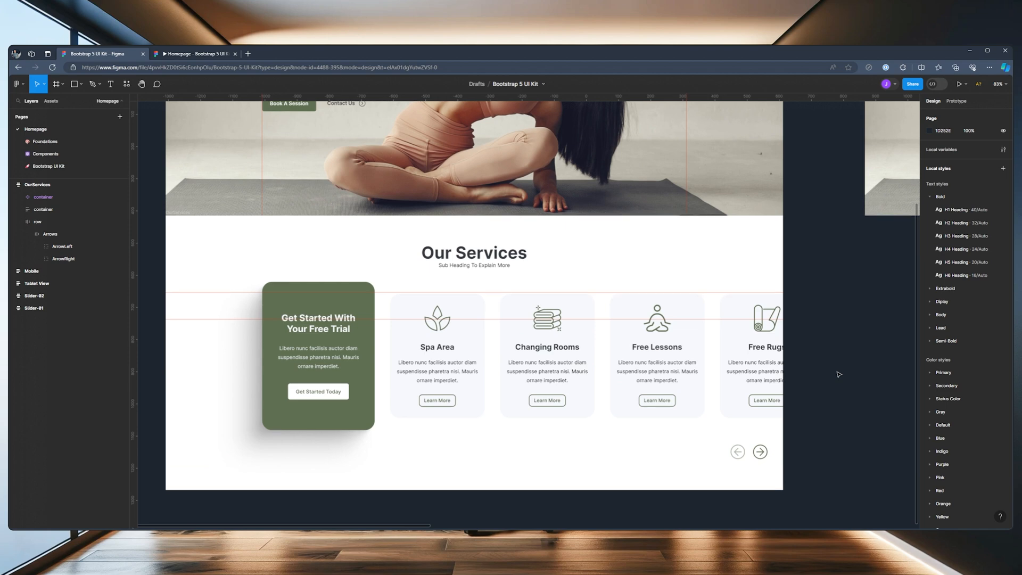
{"action": "scroll", "coordinate": [838, 375], "scroll_direction": "down", "scroll_amount": 1}
{"action": "scroll", "coordinate": [839, 374], "scroll_direction": "up", "scroll_amount": 1}
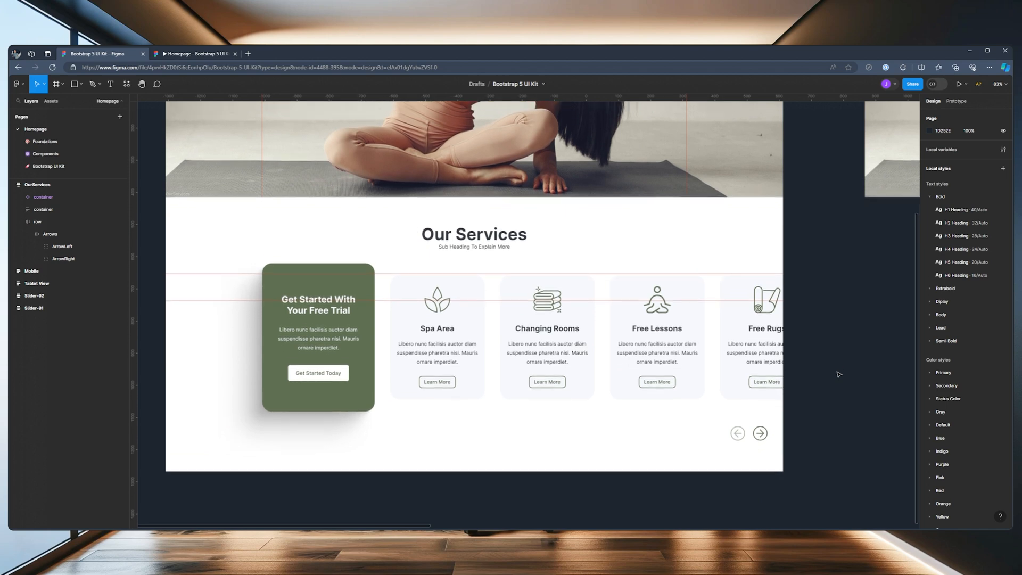
{"action": "scroll", "coordinate": [839, 374], "scroll_direction": "up", "scroll_amount": 1}
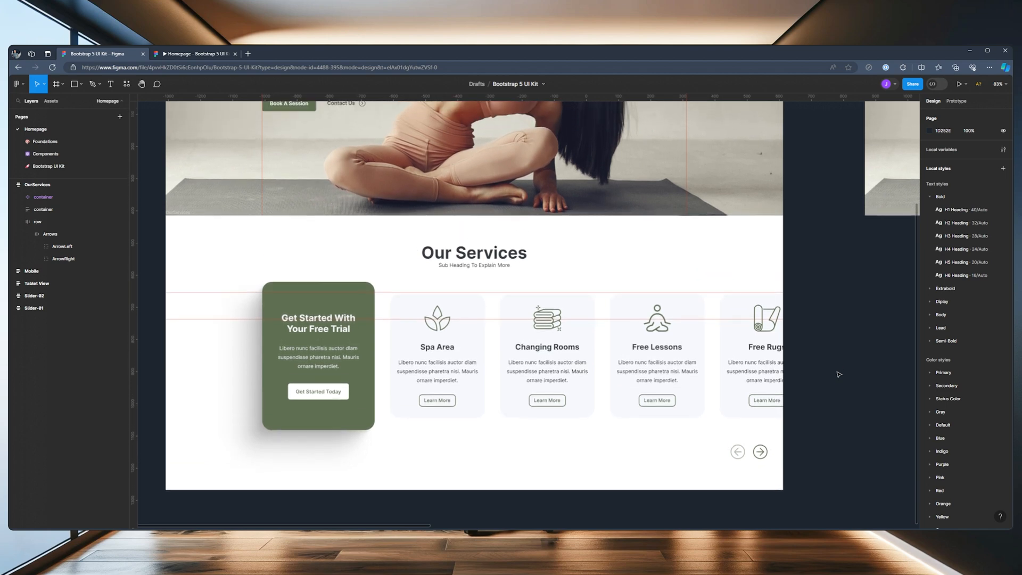
{"action": "scroll", "coordinate": [838, 374], "scroll_direction": "down", "scroll_amount": 1}
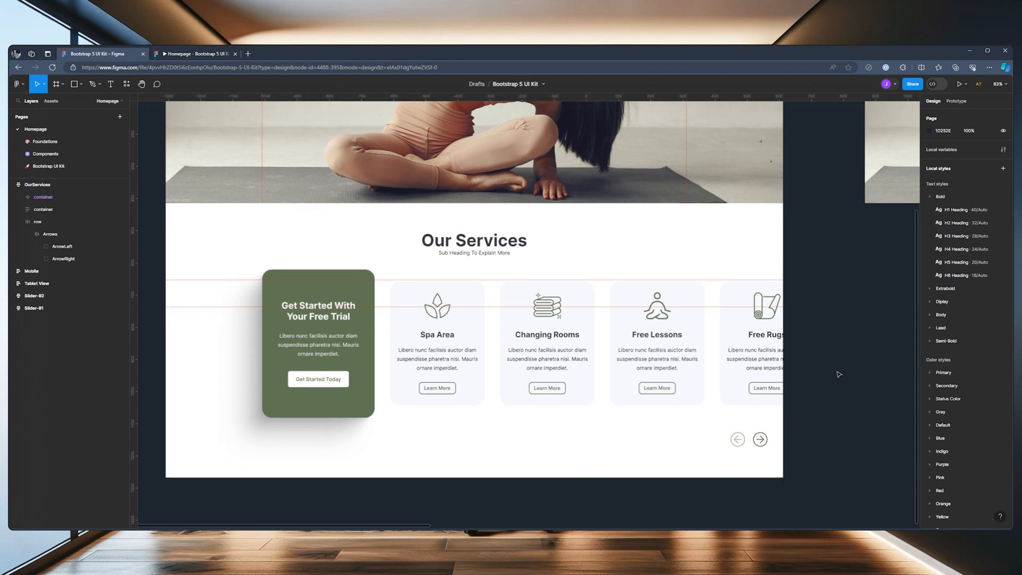